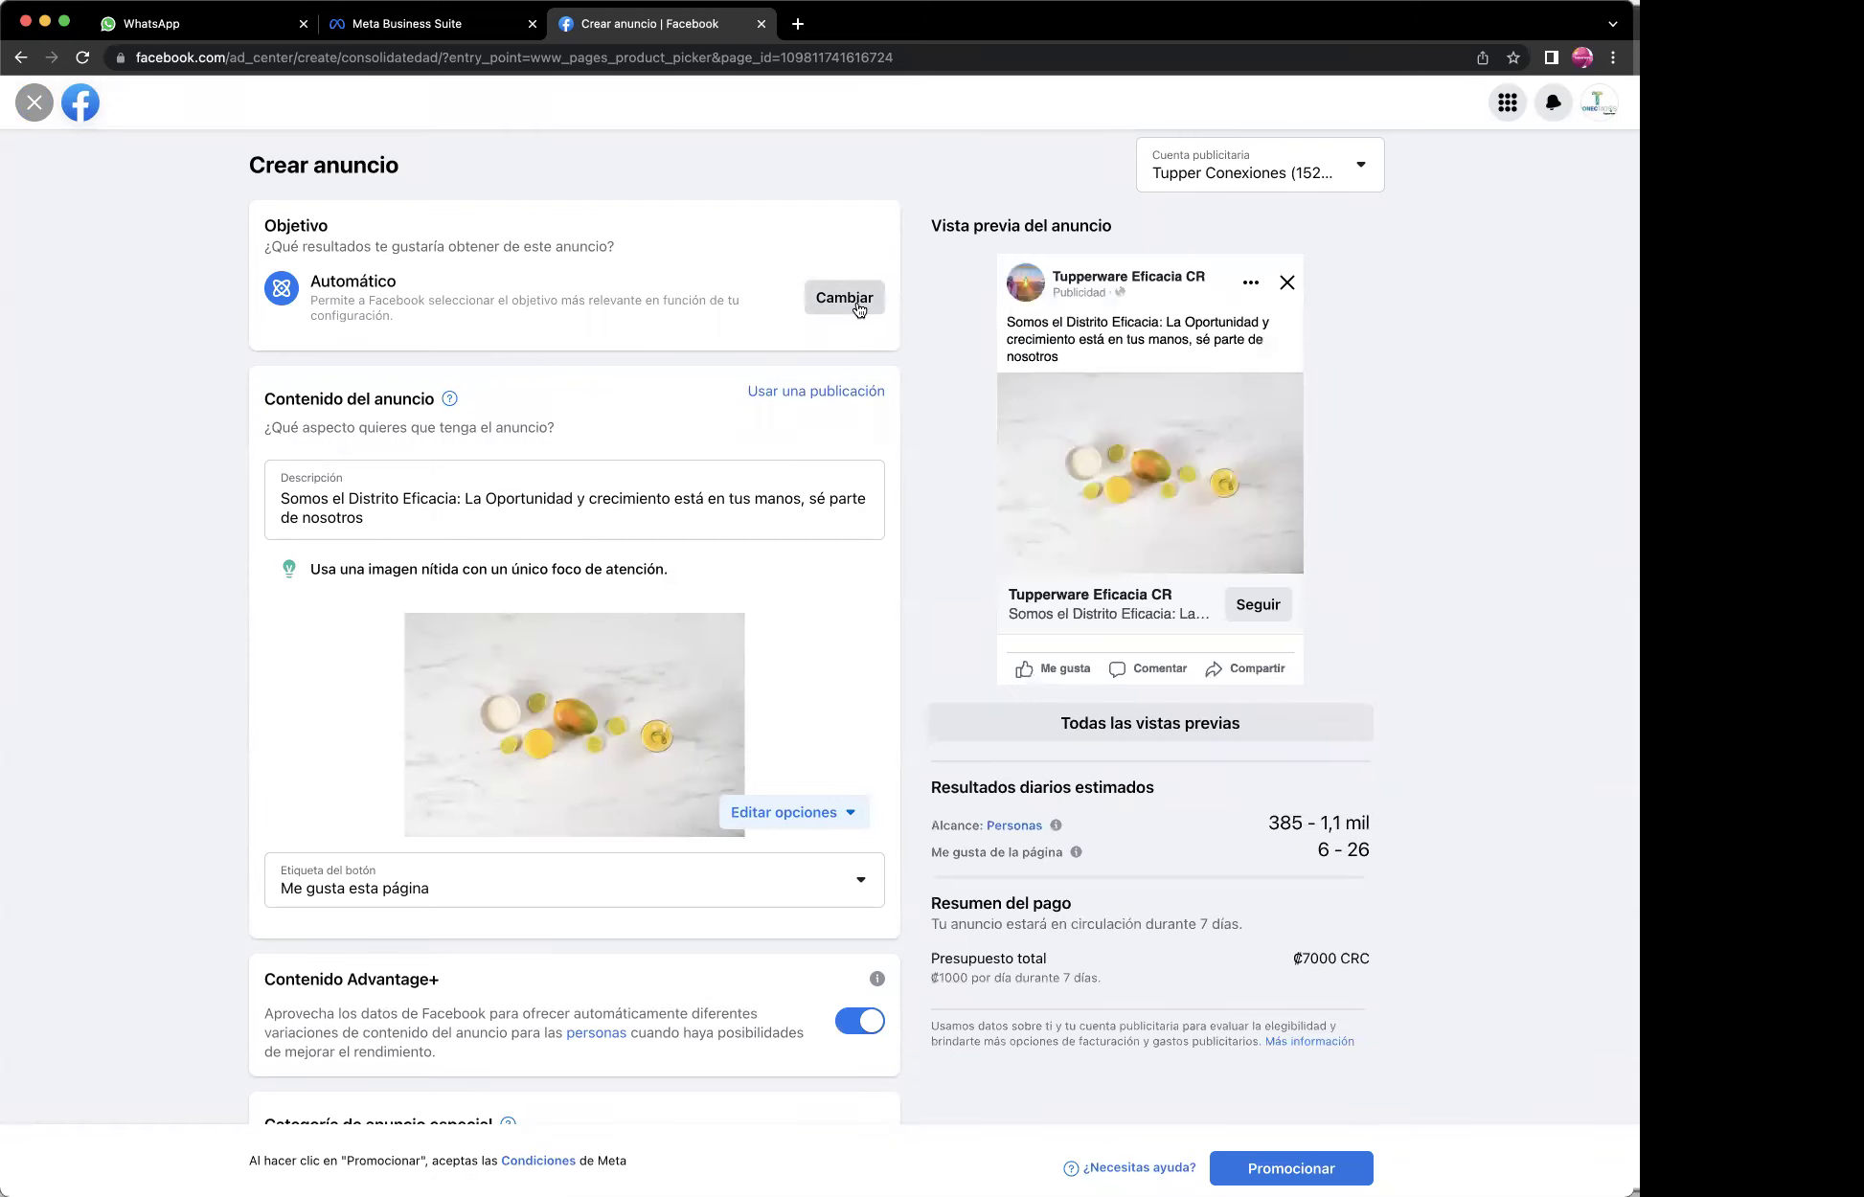
# Change the ad's objective to "Recibir más mensajes".
pyautogui.click(852, 301)
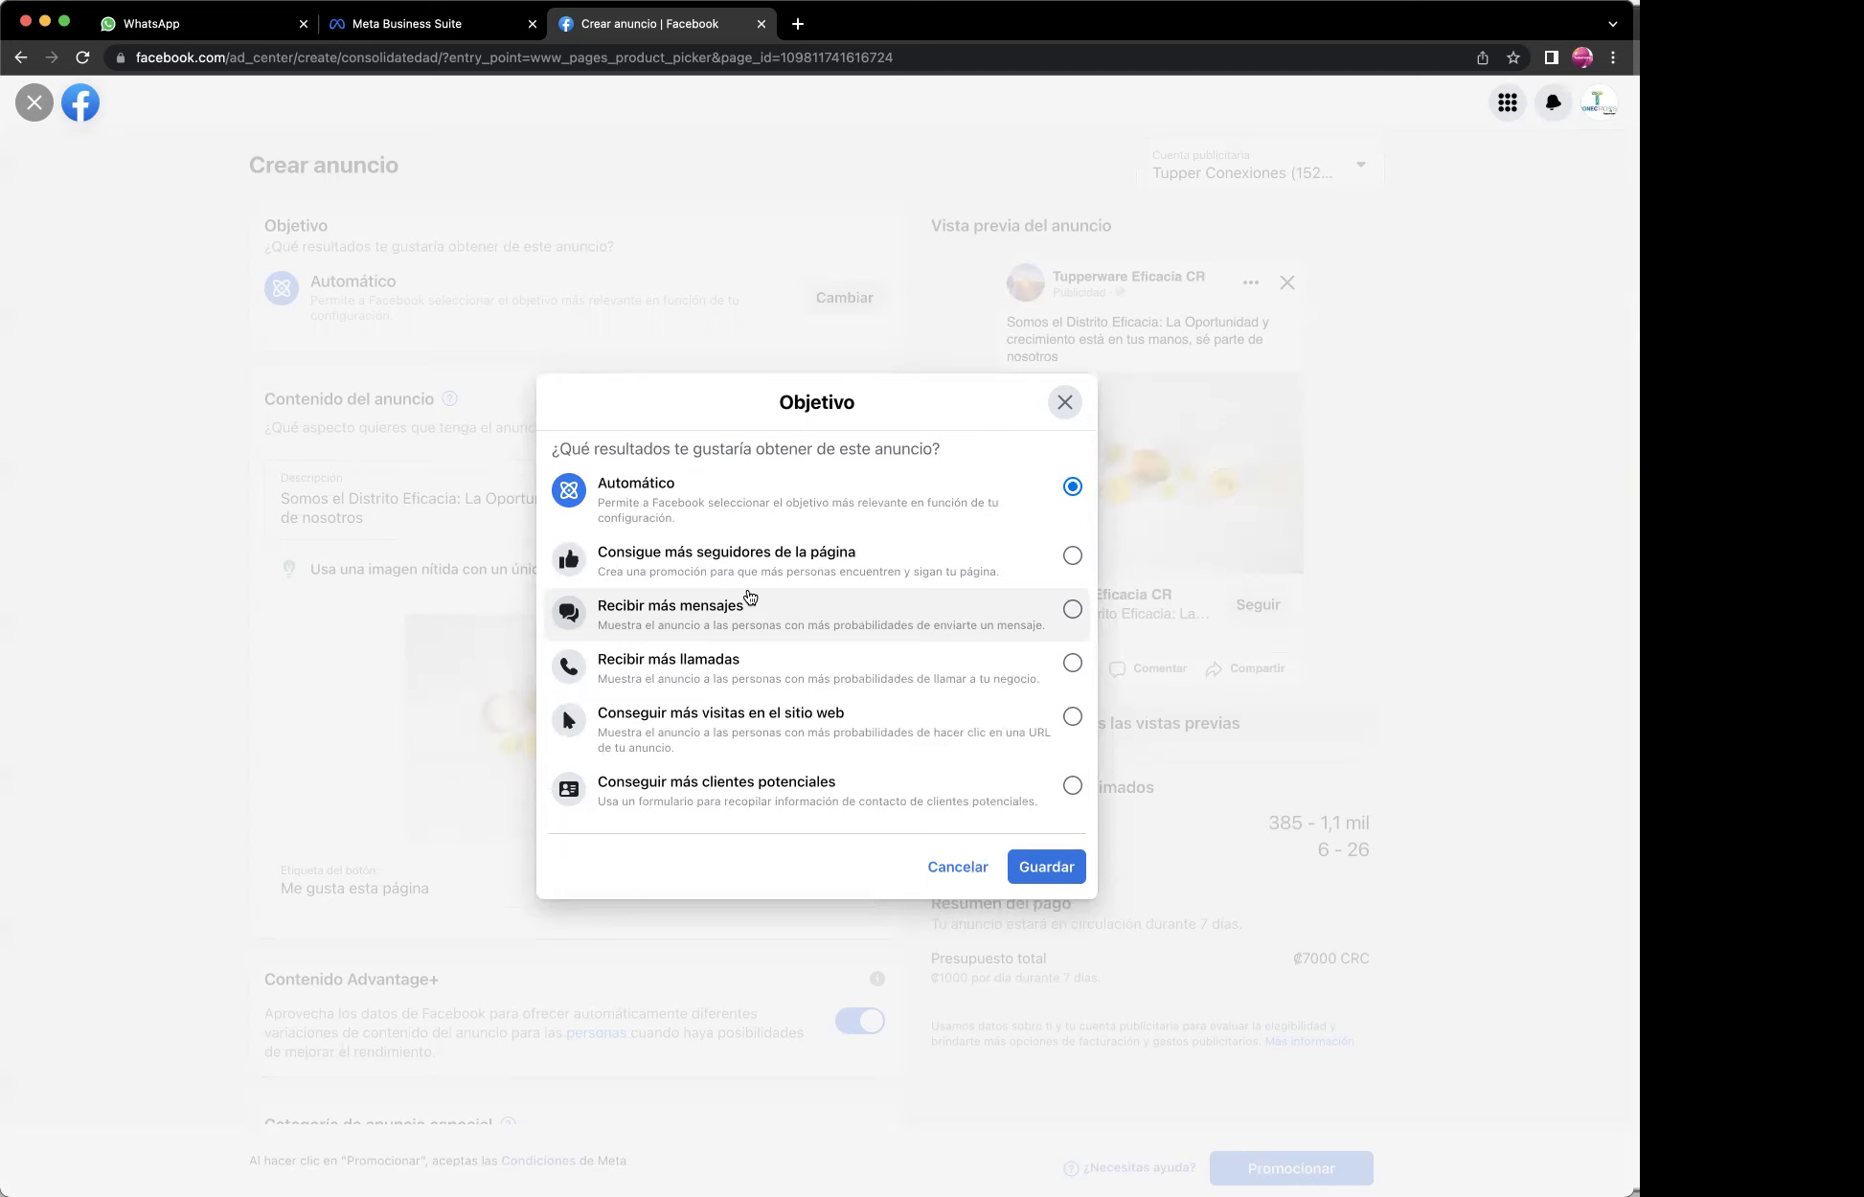
pyautogui.click(1073, 611)
pyautogui.click(1043, 869)
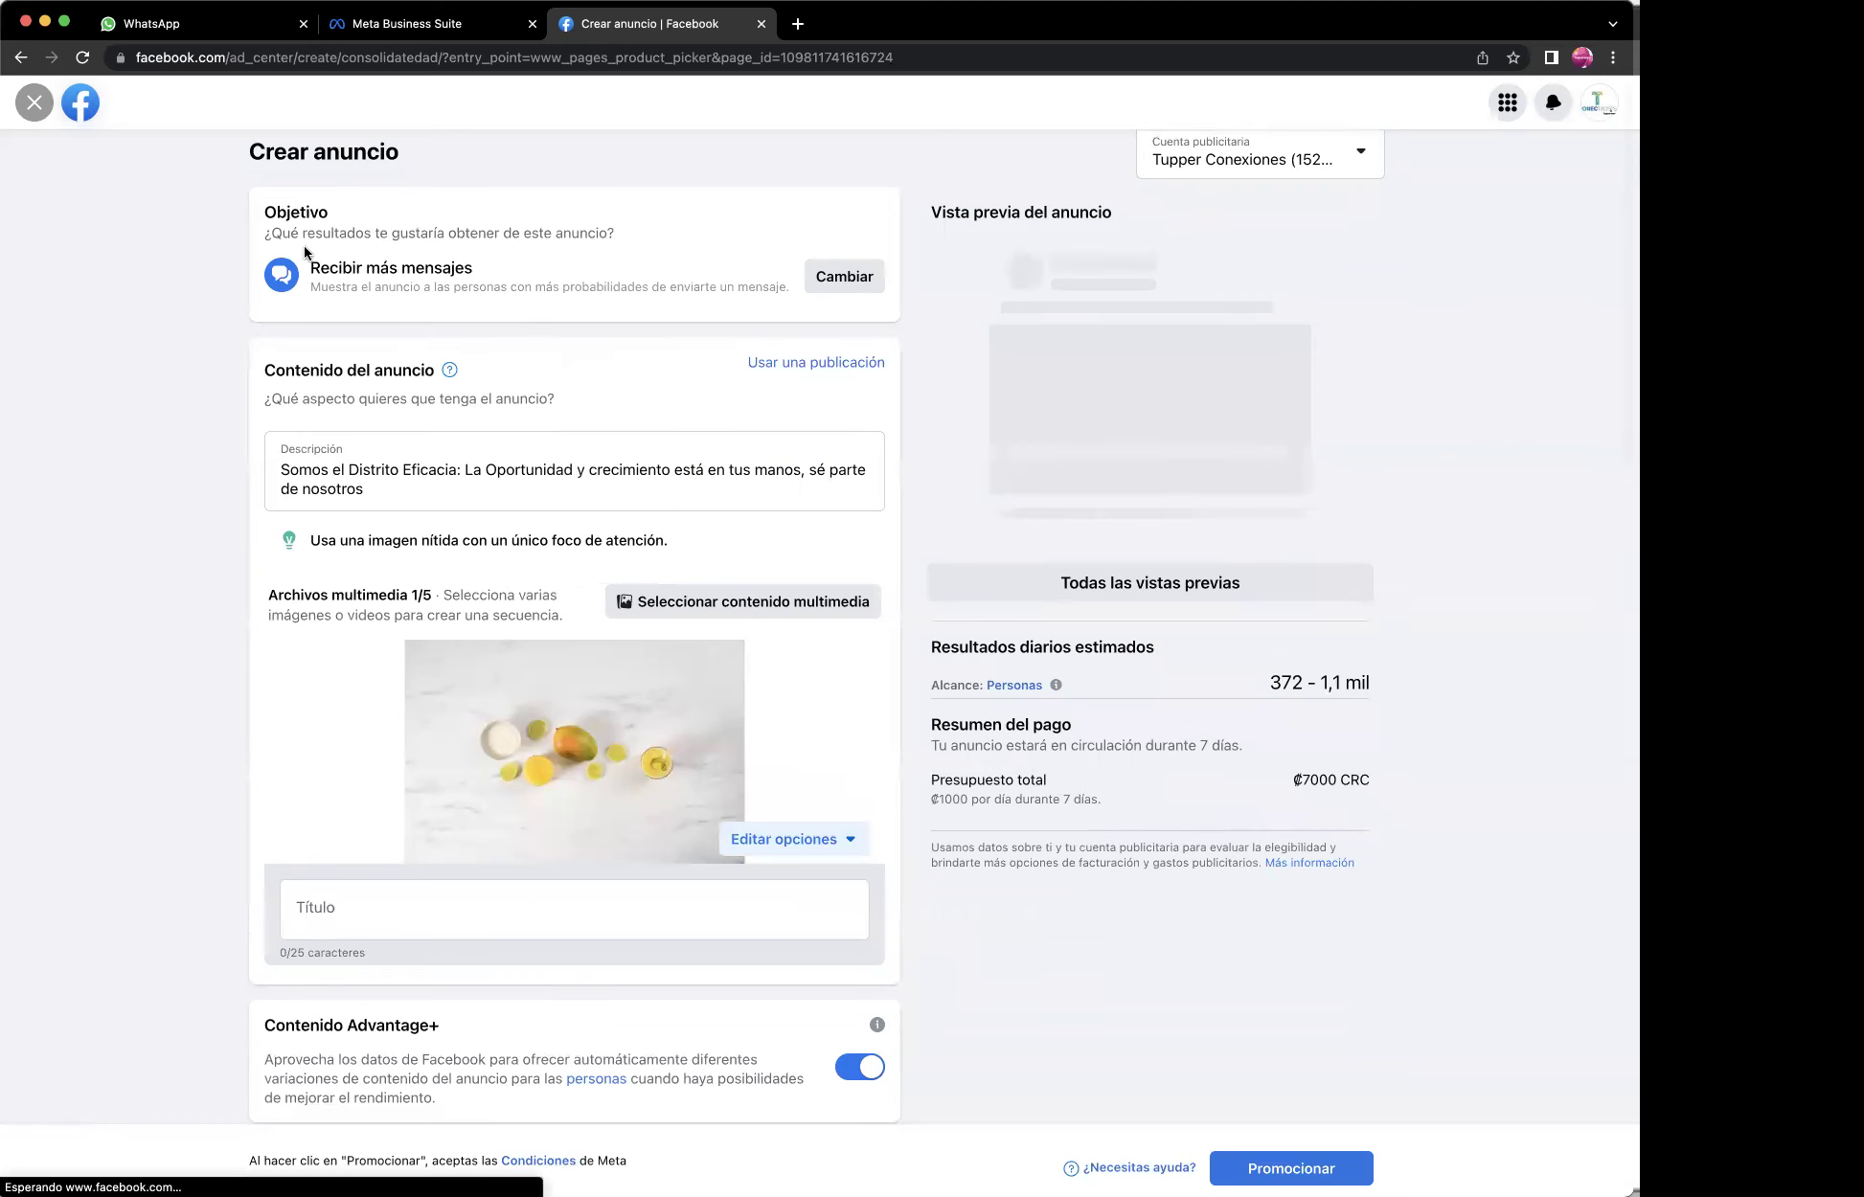
pyautogui.click(872, 275)
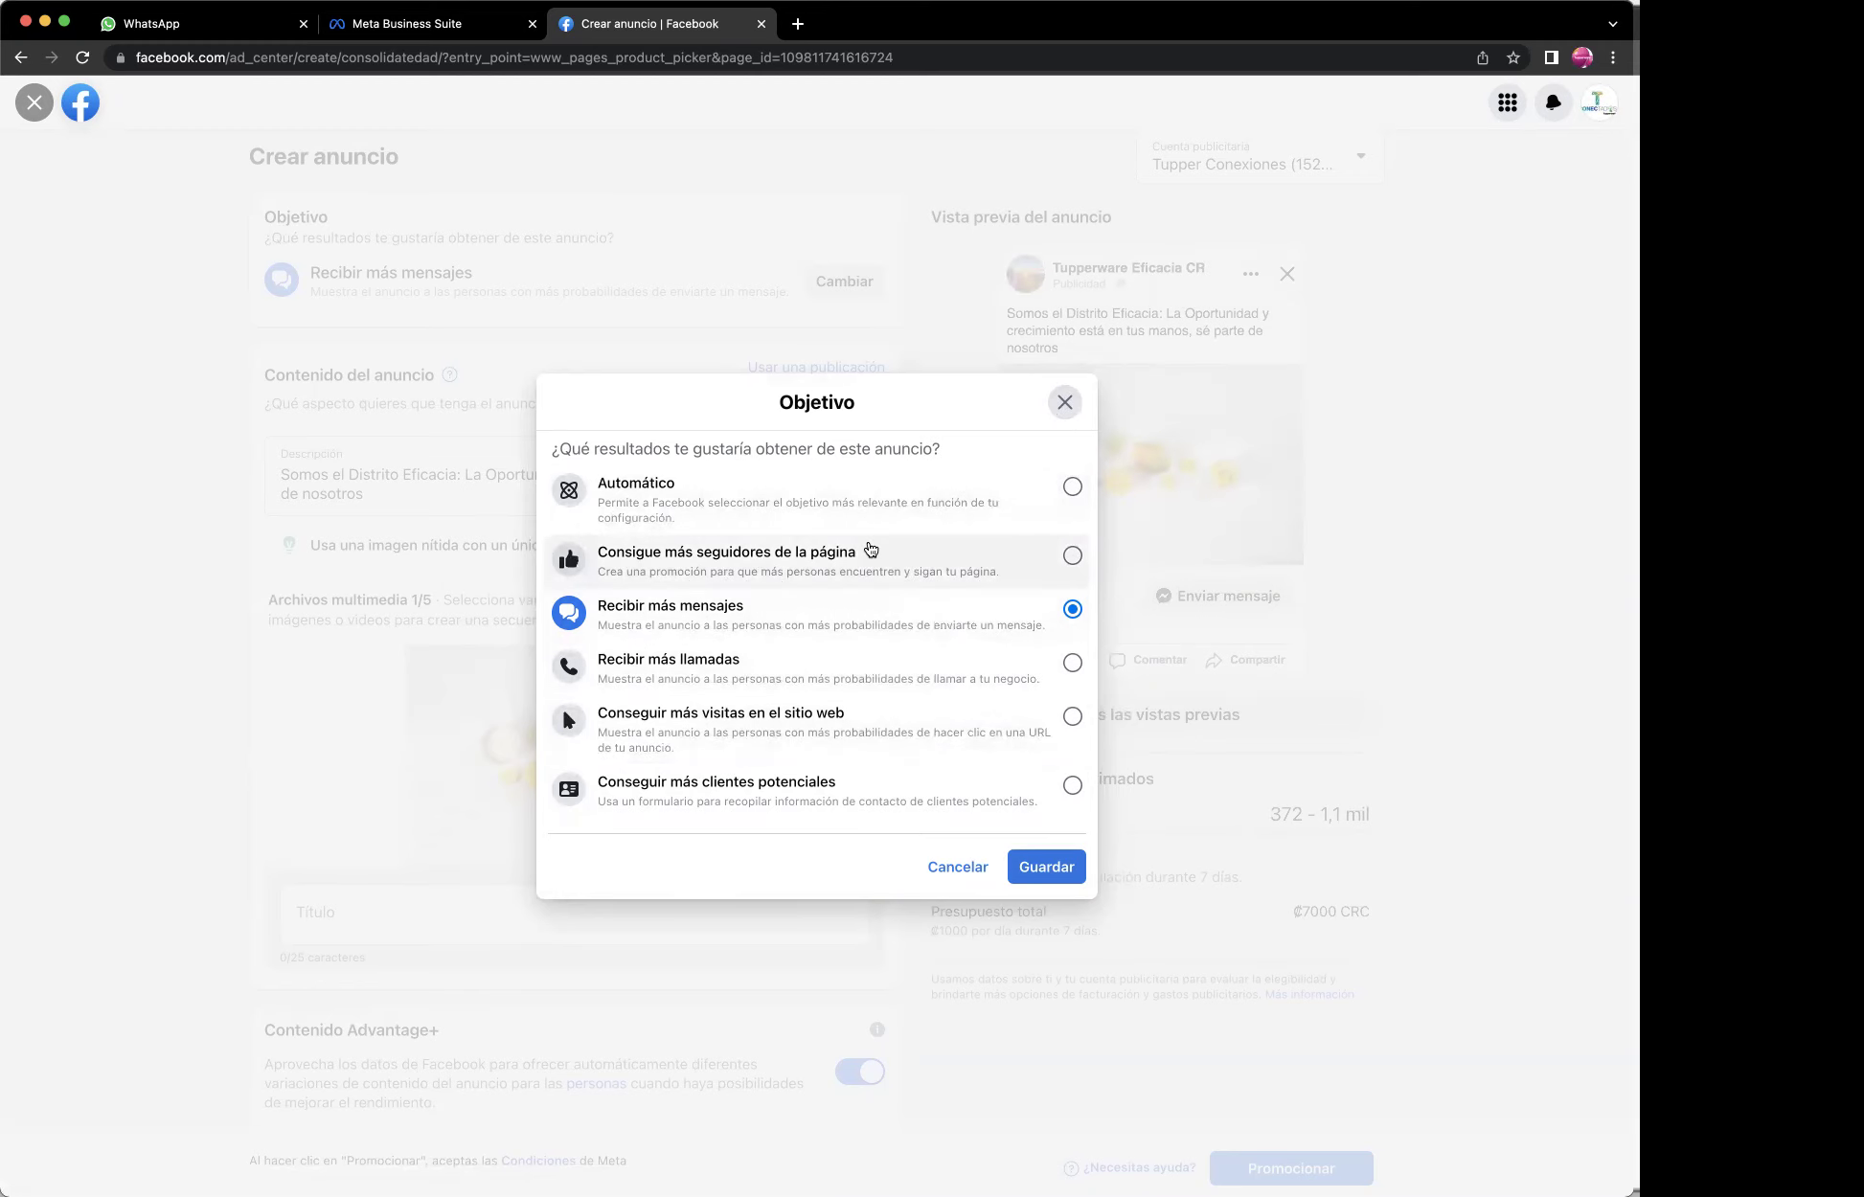
pyautogui.click(1064, 402)
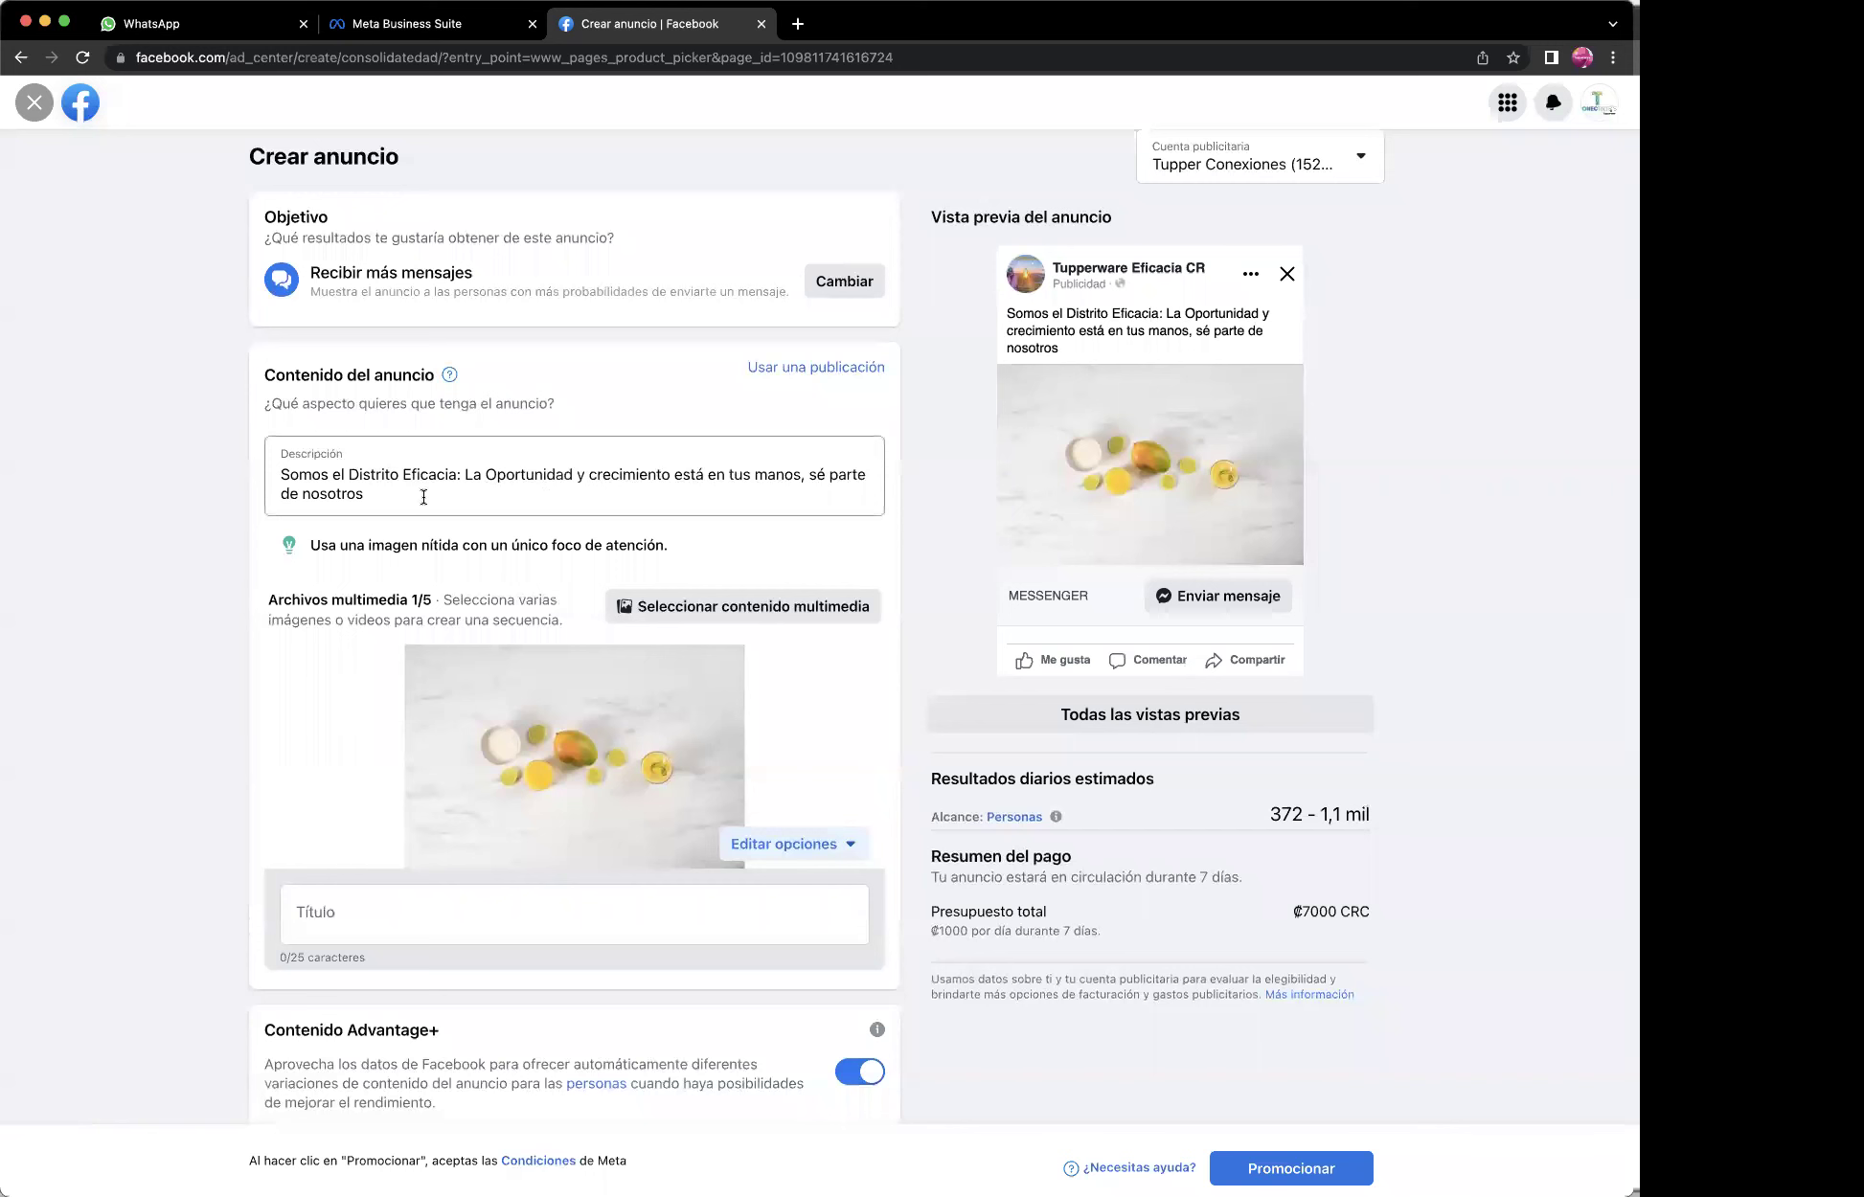
# Replace the ad's description with the opening line "¡Afíliate YA!".
pyautogui.moveTo(418, 494); pyautogui.dragTo(253, 470)
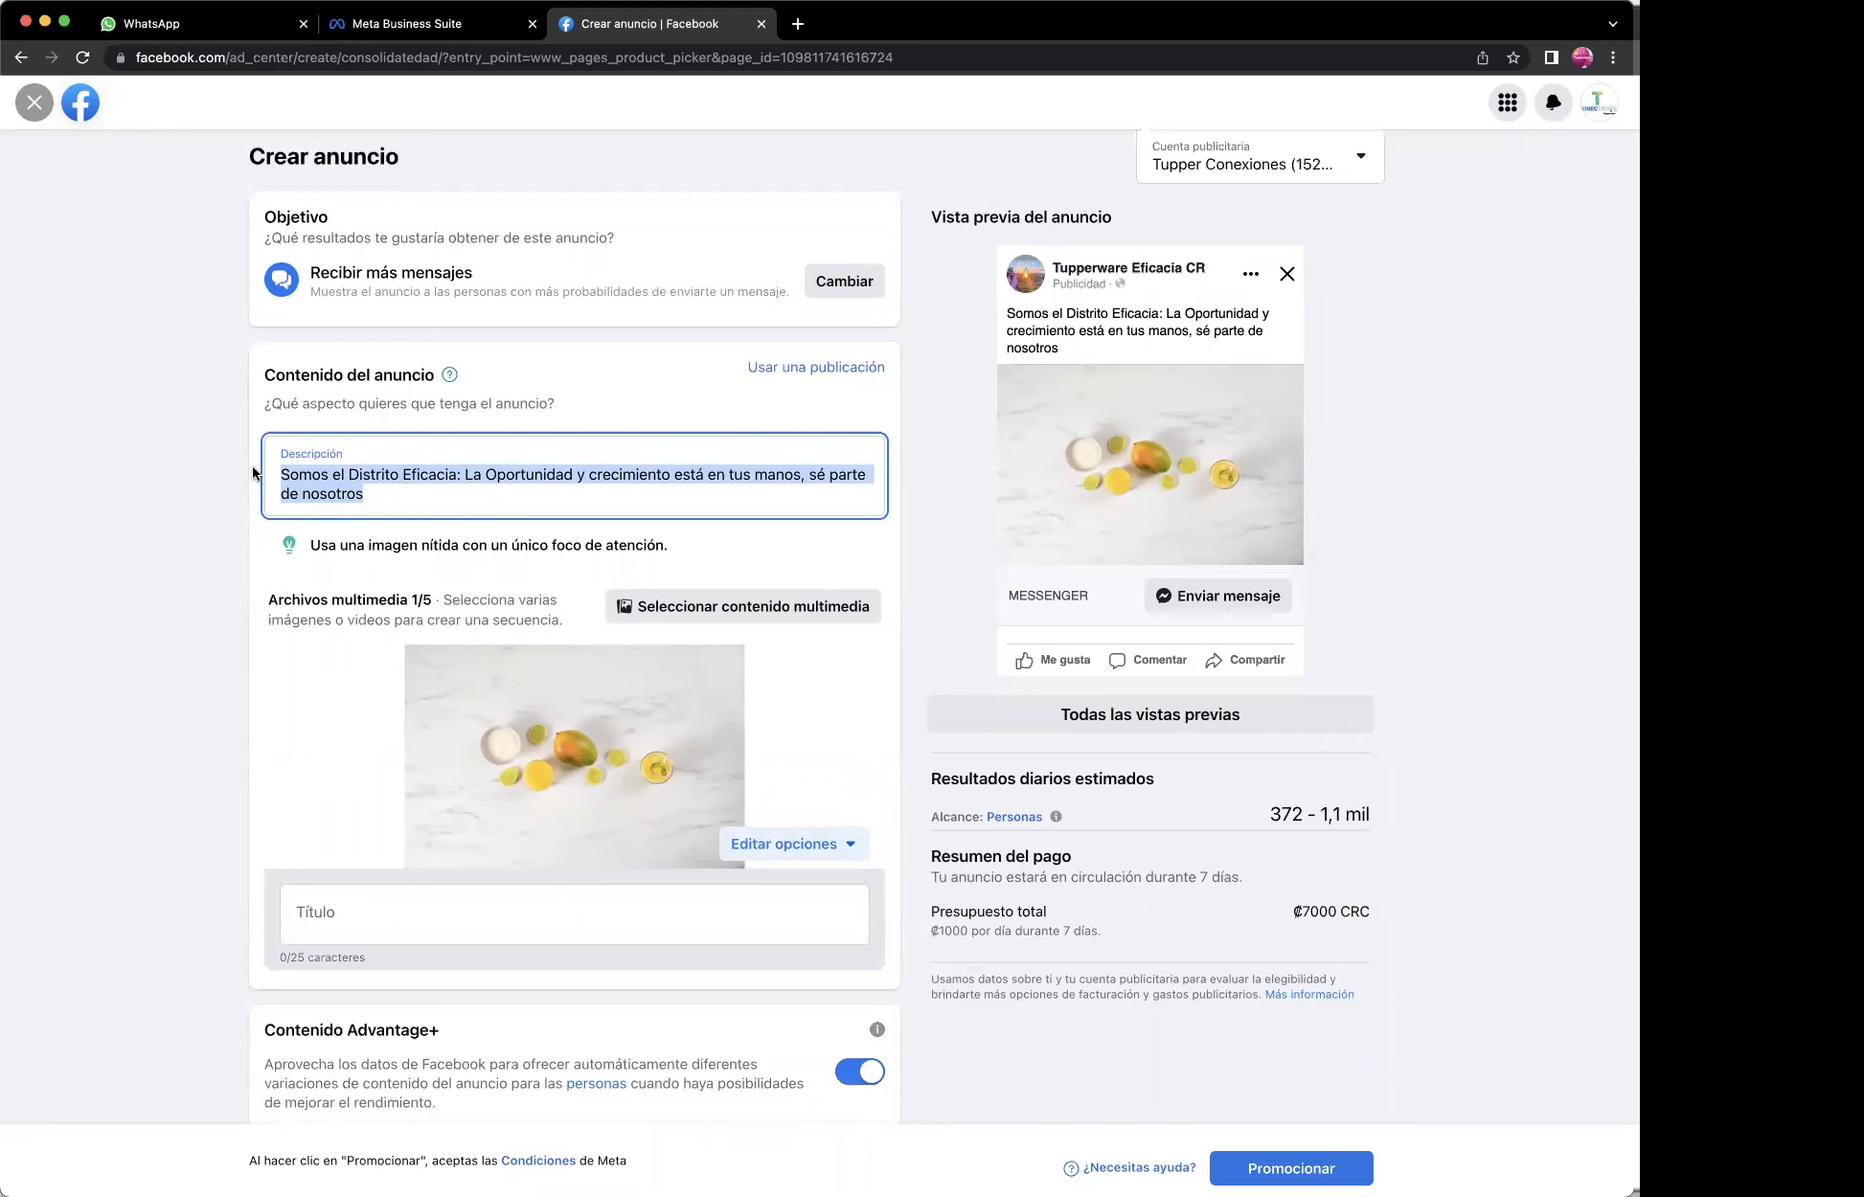
pyautogui.write('Afília')
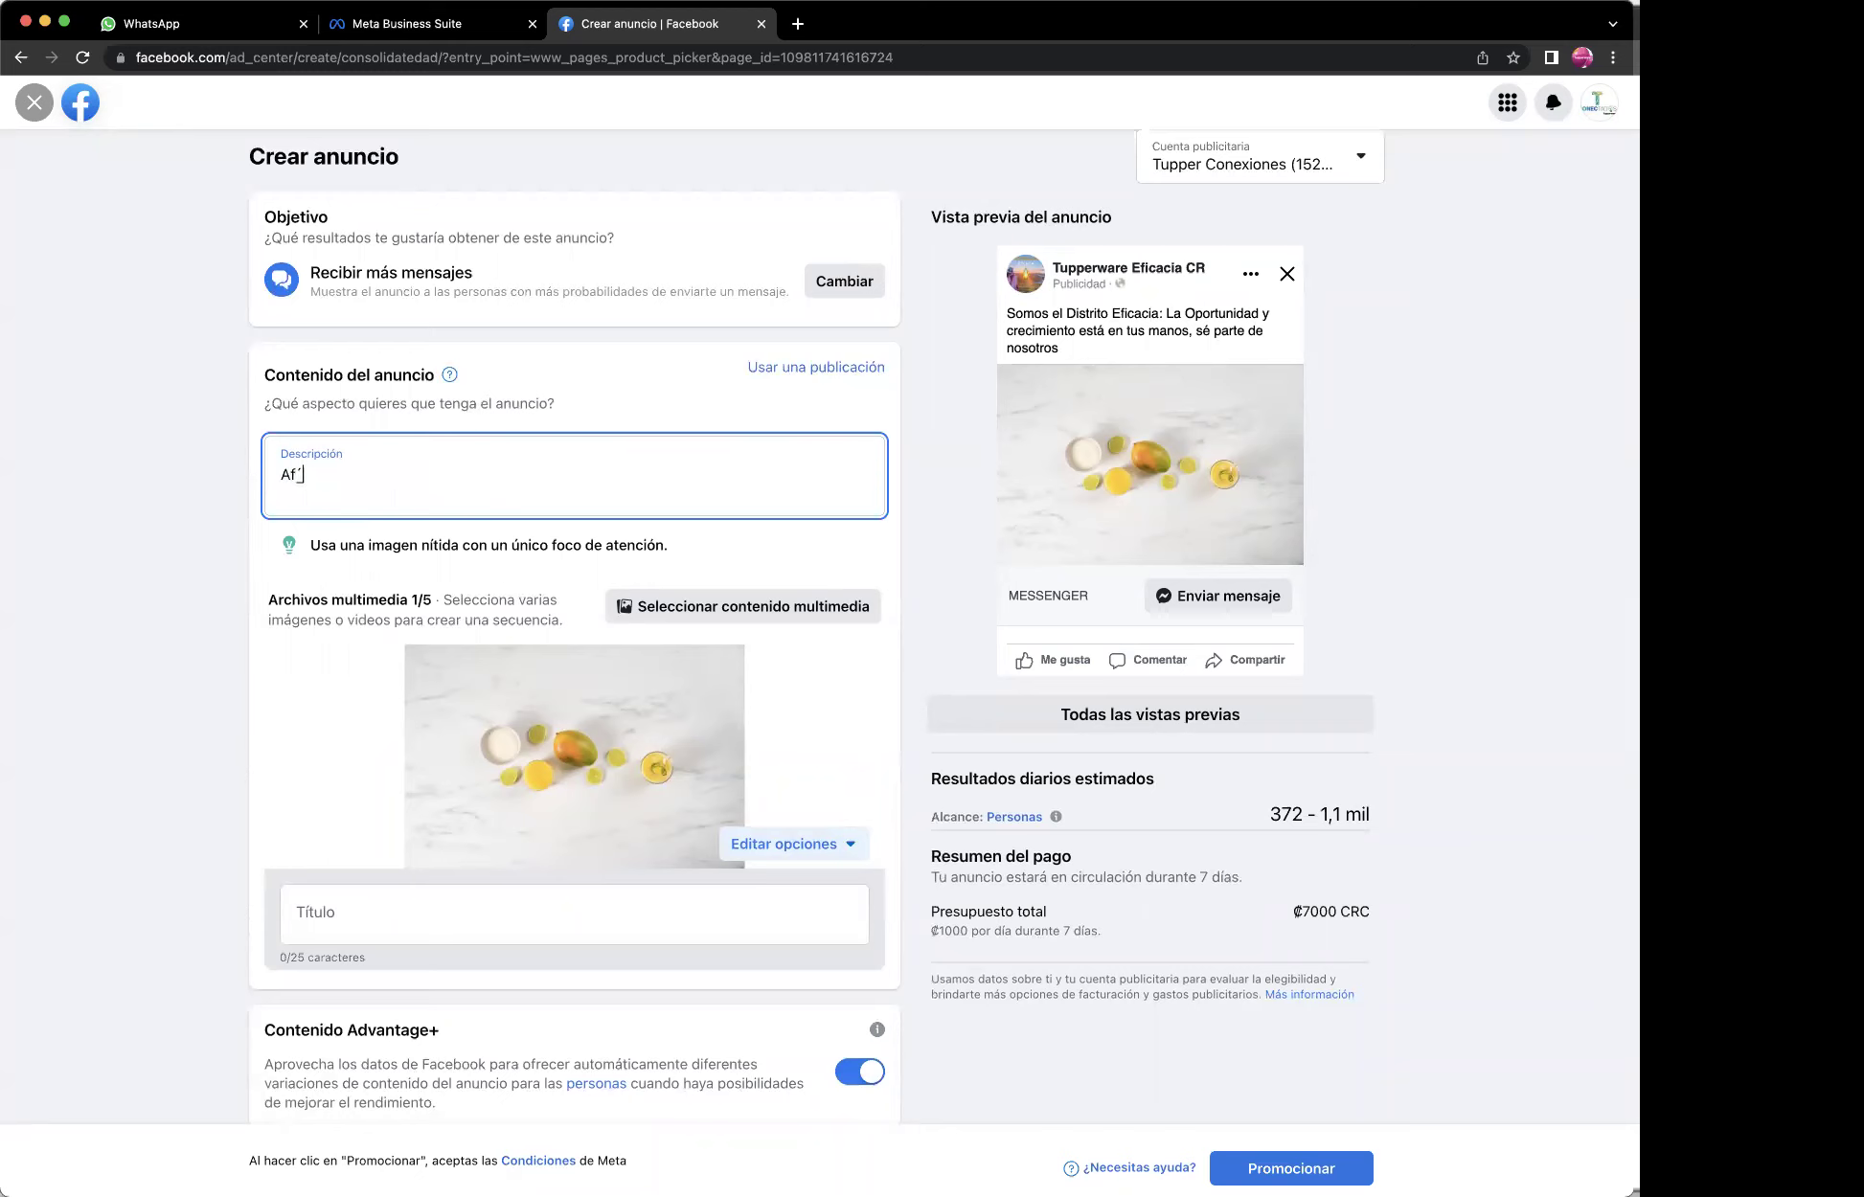
pyautogui.write('te YA')
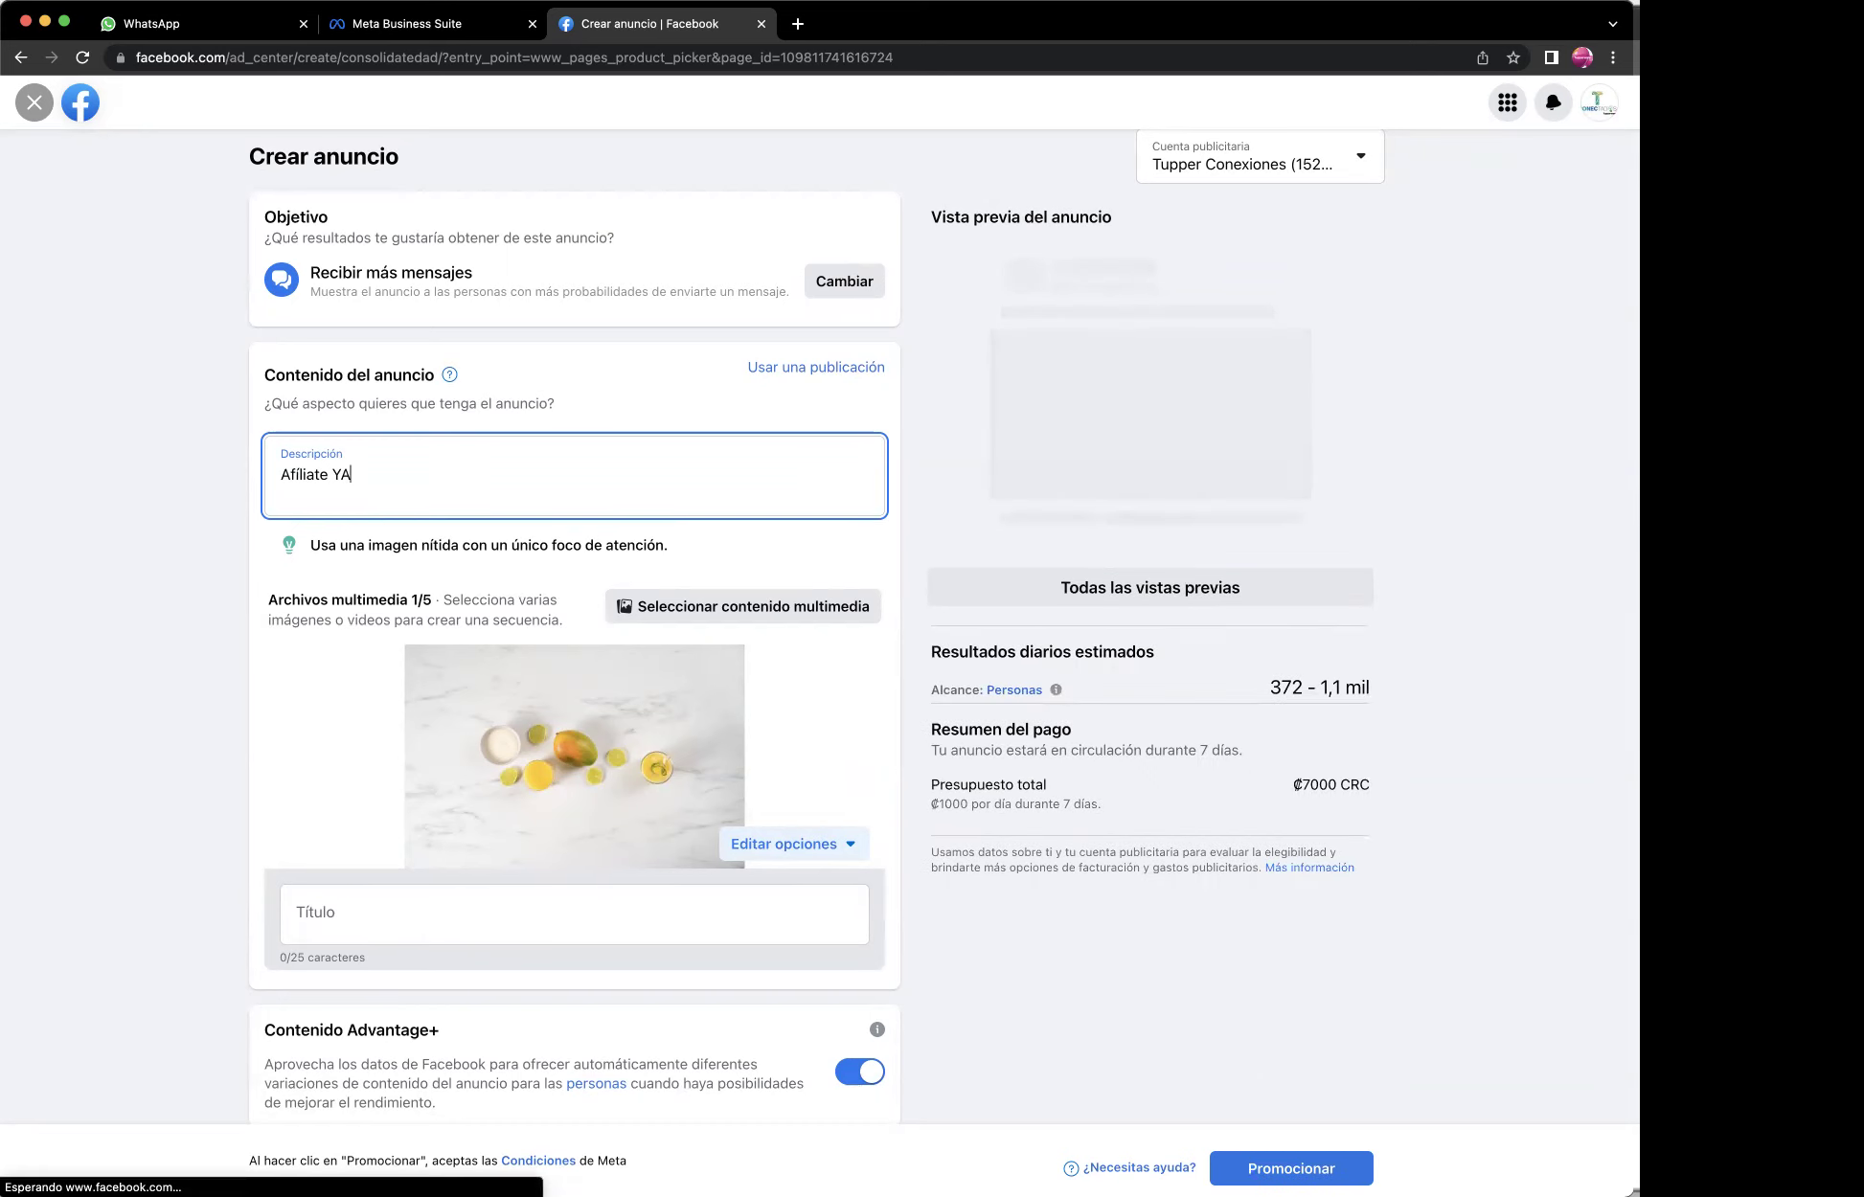
pyautogui.write('!')
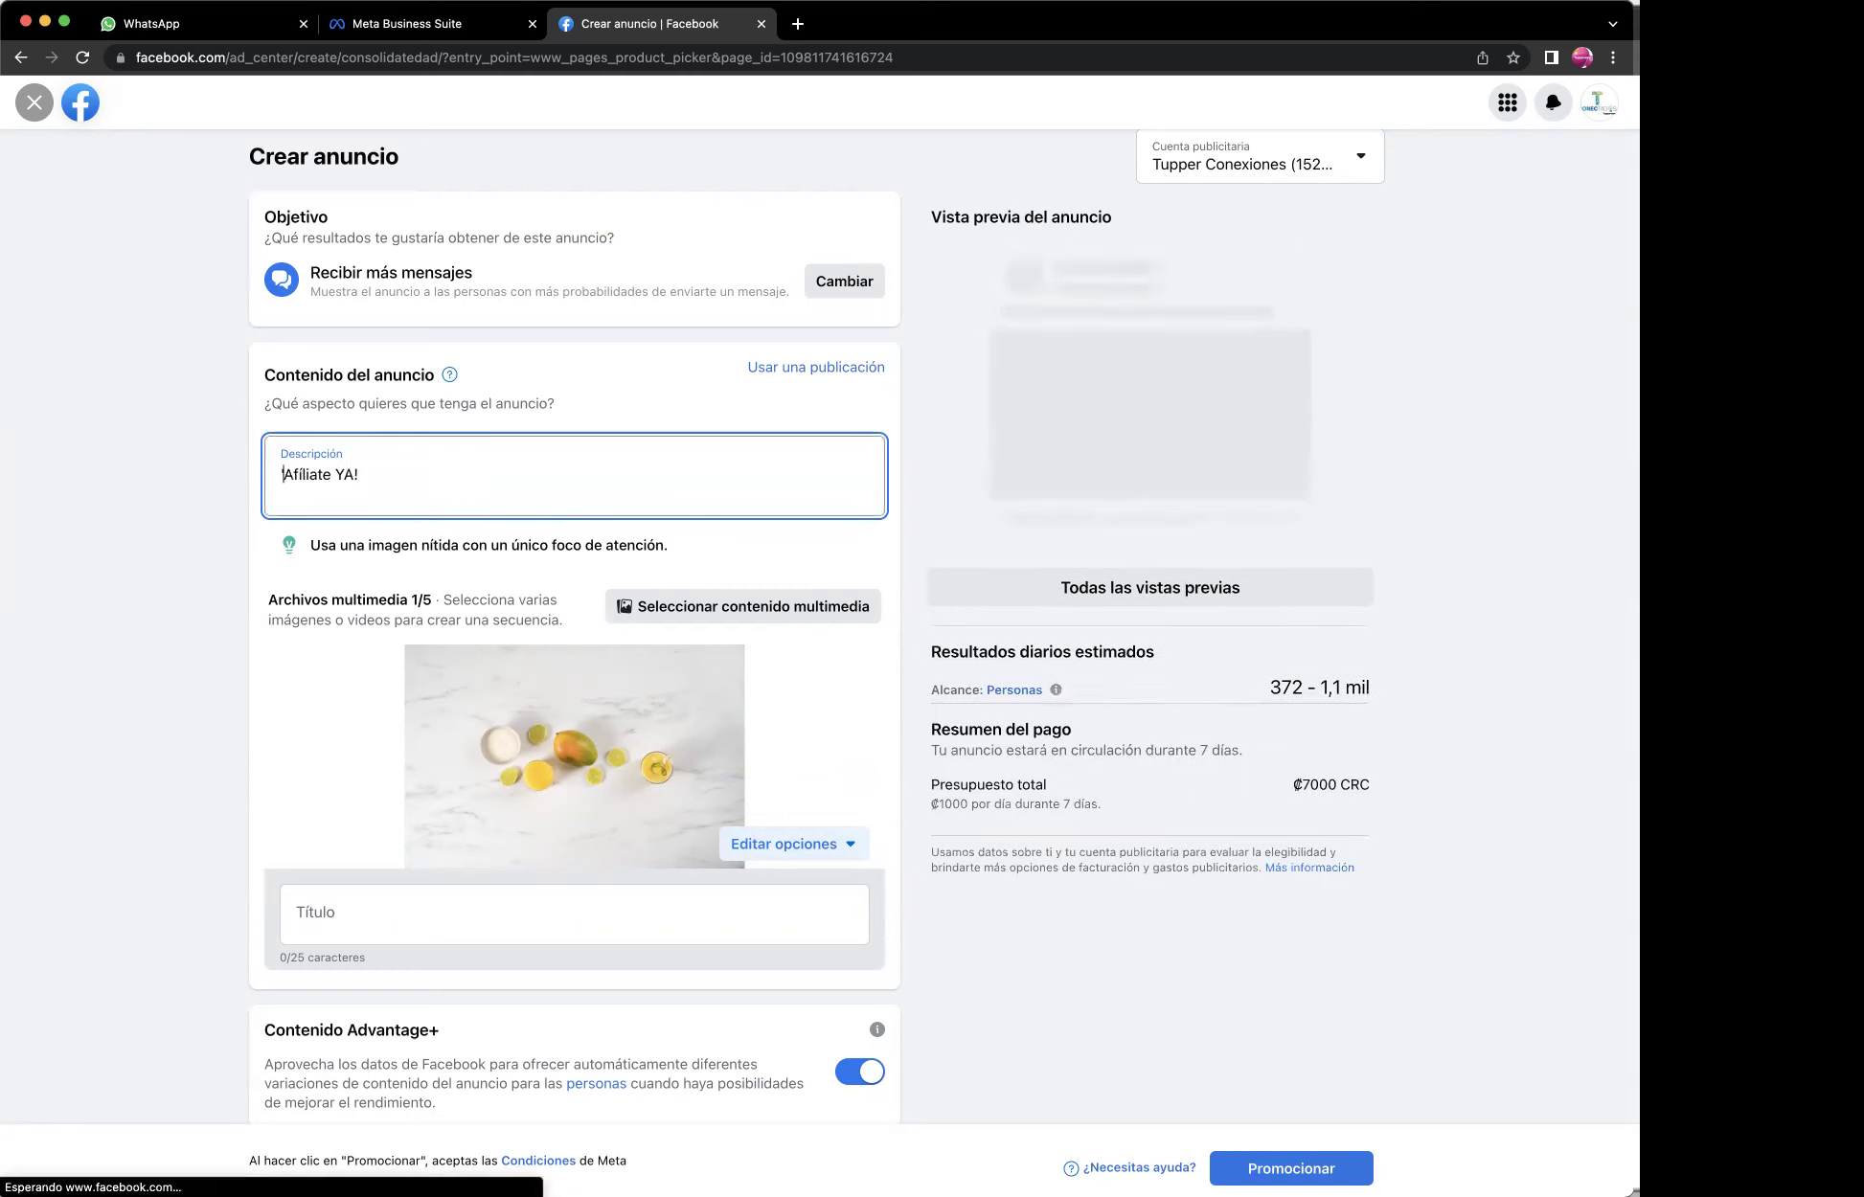
pyautogui.write('¡')
pyautogui.click(389, 474)
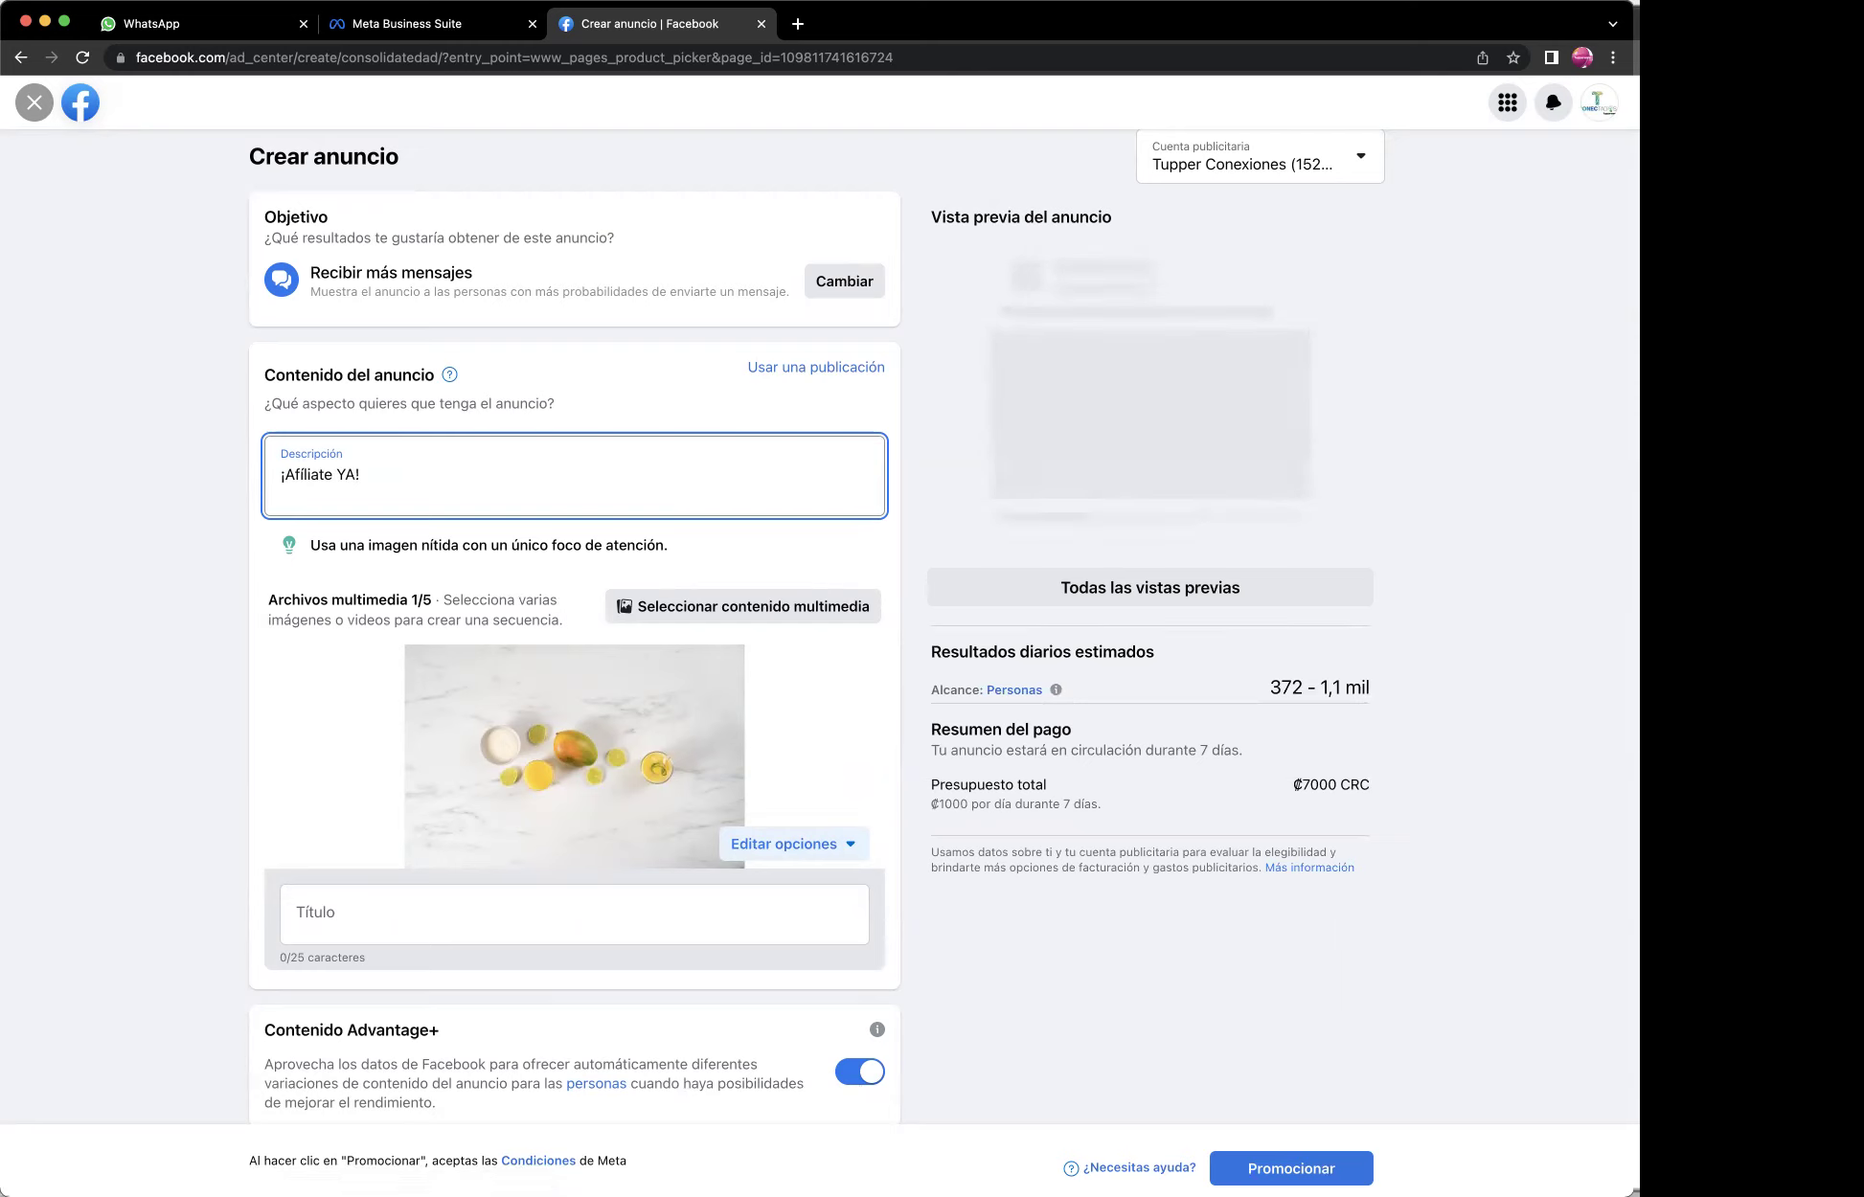
# Add a second paragraph to the description after a blank line: "No te pierdas la oportunidad de llevar dinero a tu hogar".
pyautogui.click(408, 477)
pyautogui.press('Return')
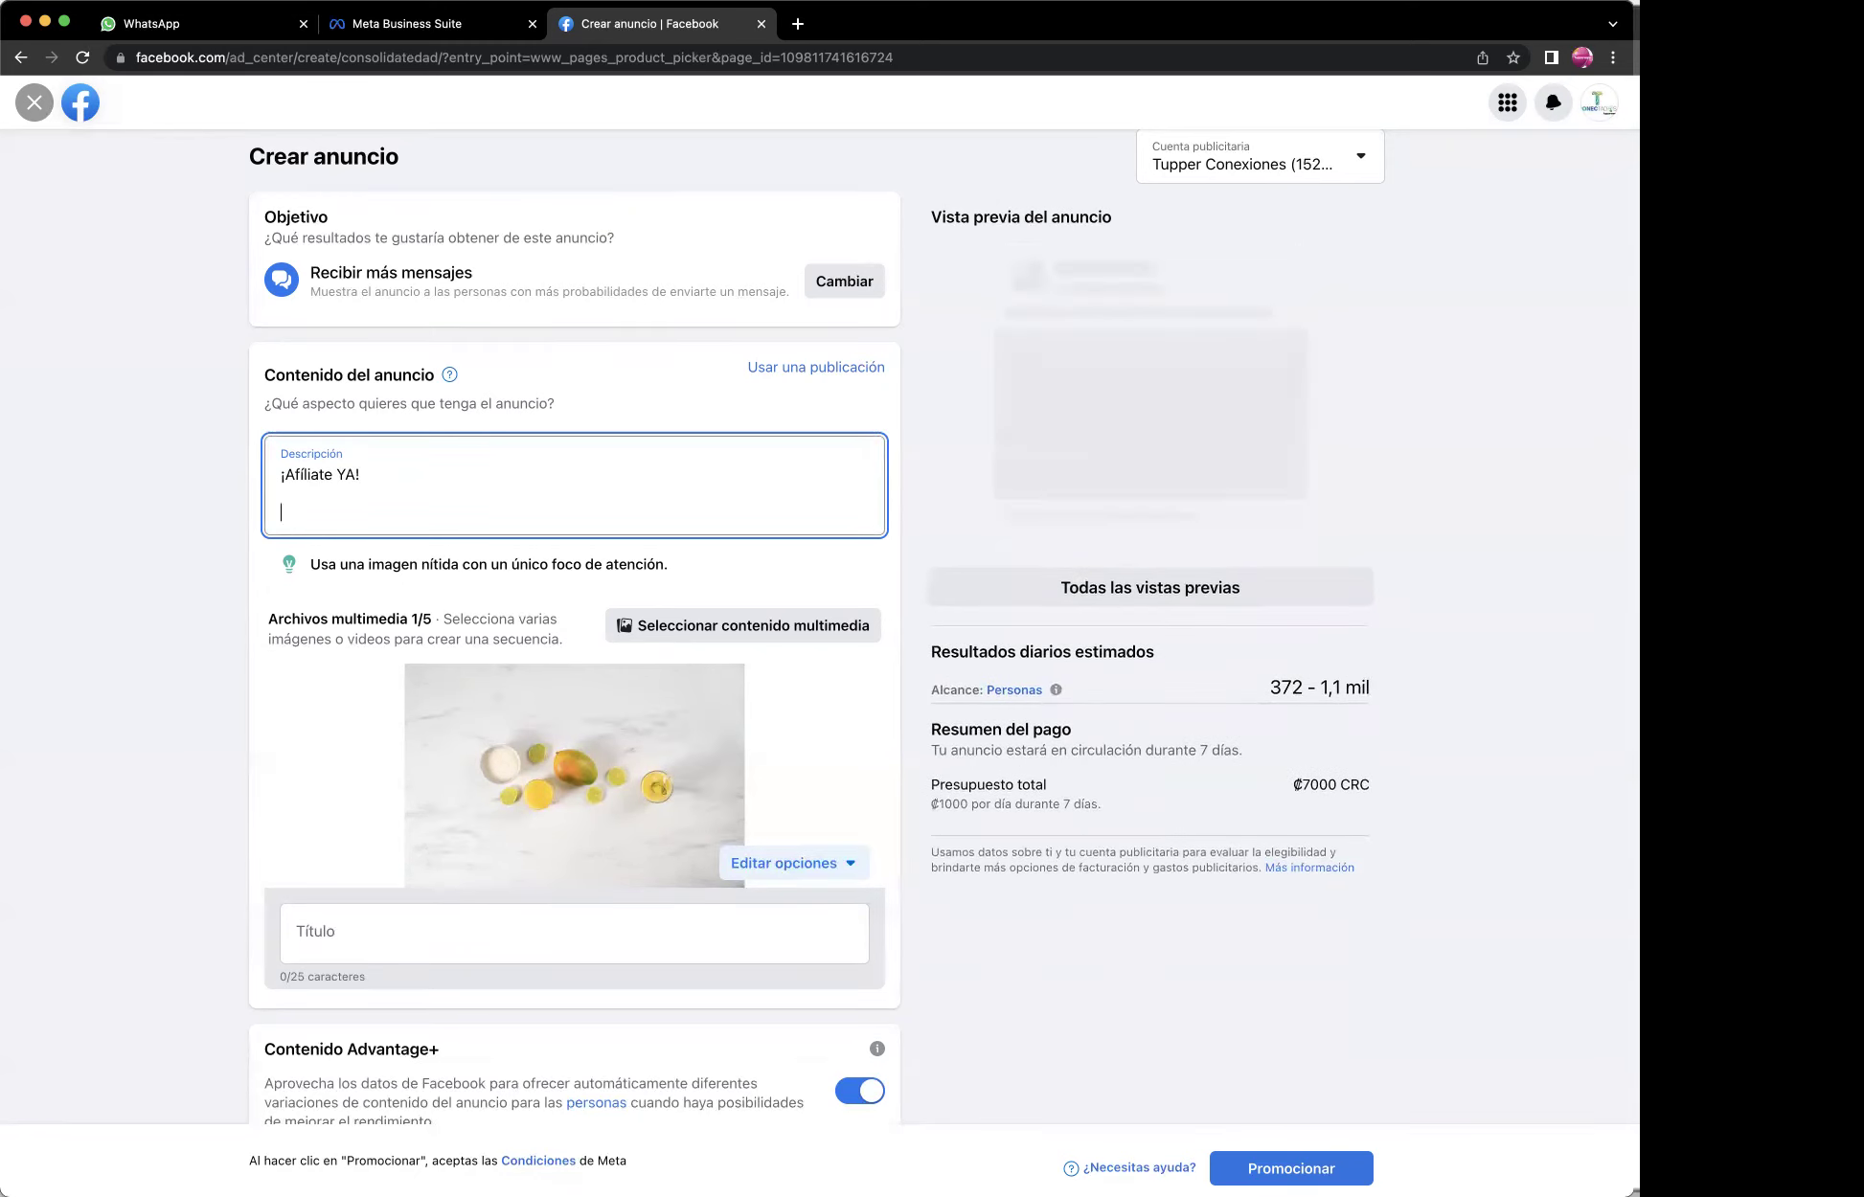
pyautogui.write('No te peirda')
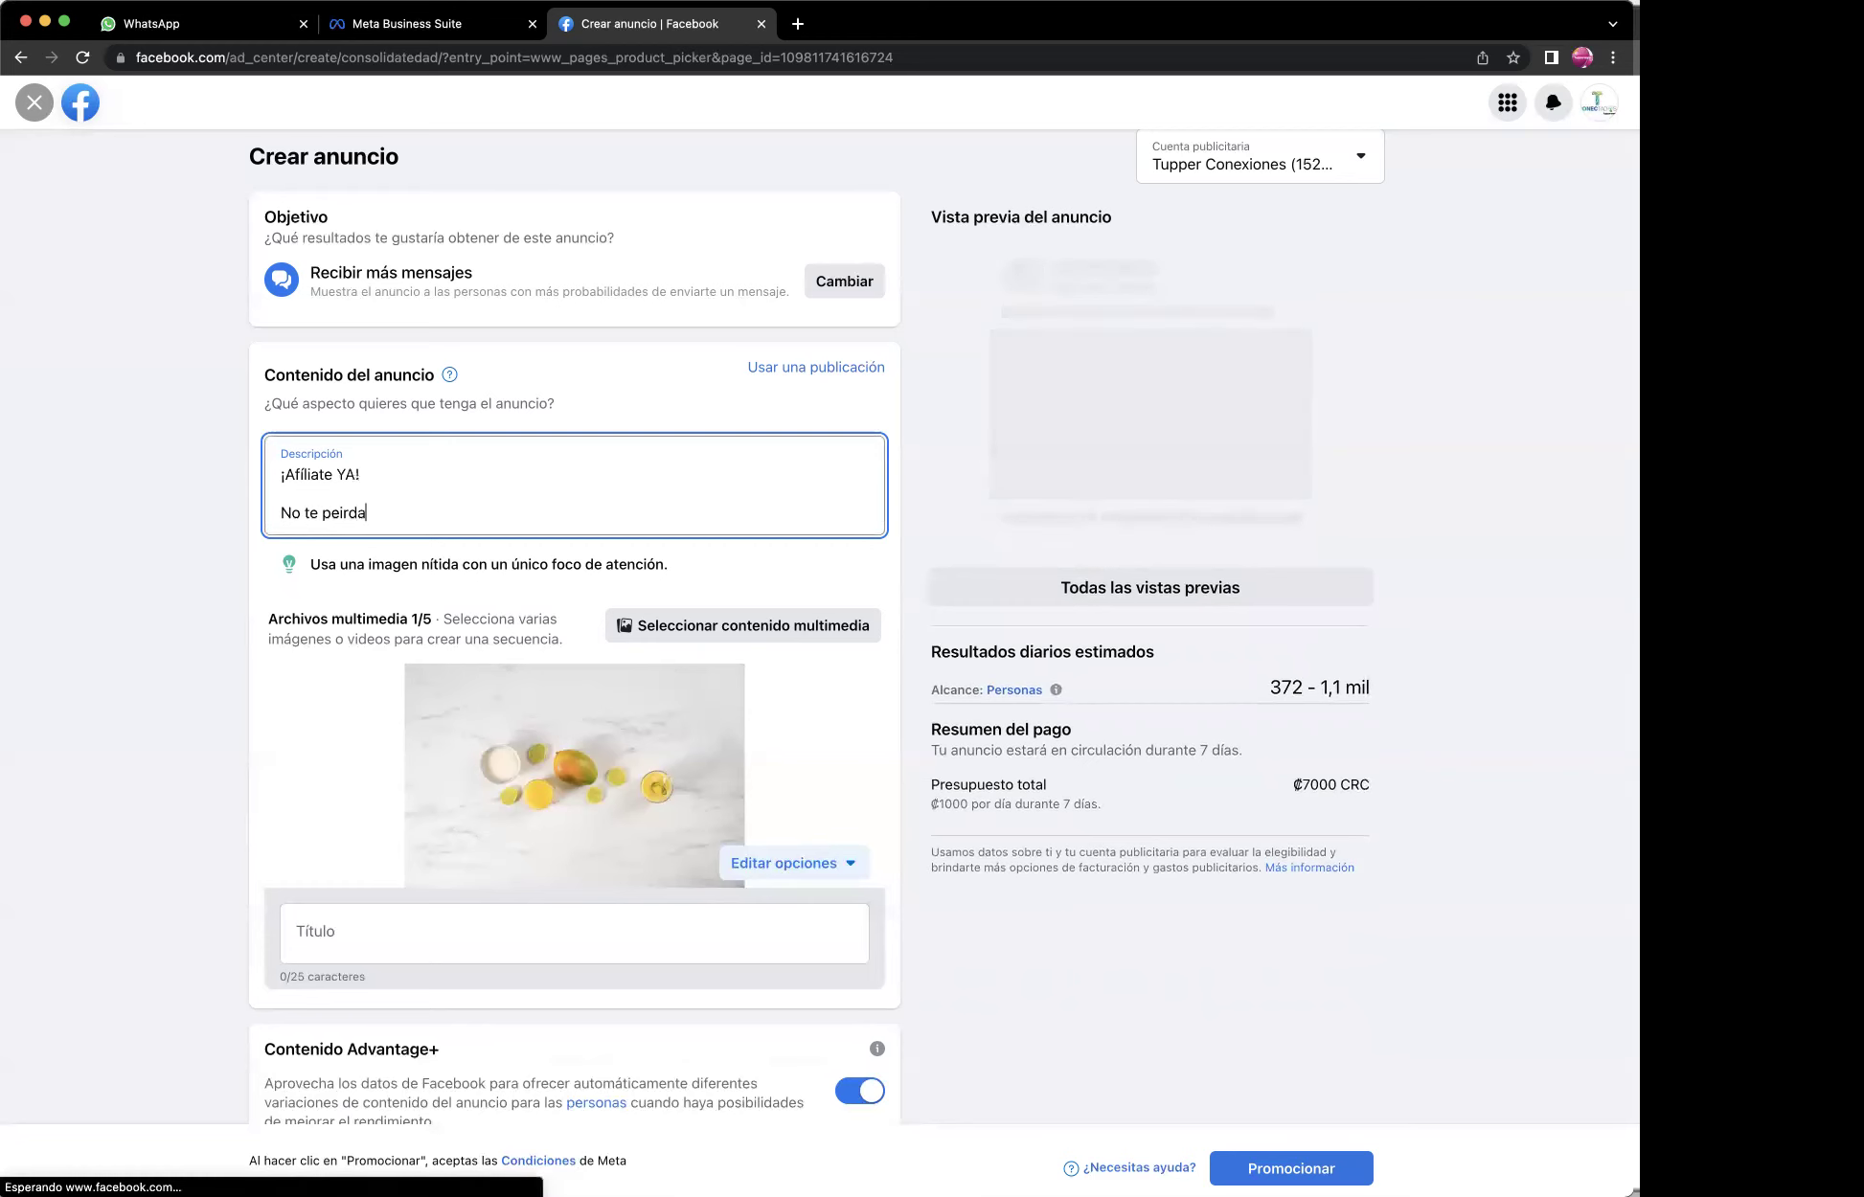
pyautogui.press('BackSpace')
pyautogui.press('BackSpace')
pyautogui.press('BackSpace')
pyautogui.press('BackSpace')
pyautogui.press('BackSpace')
pyautogui.write('ierdas la oportunidad de llevar ')
pyautogui.write('nero a tu hogar')
pyautogui.click(545, 513)
pyautogui.write('di')
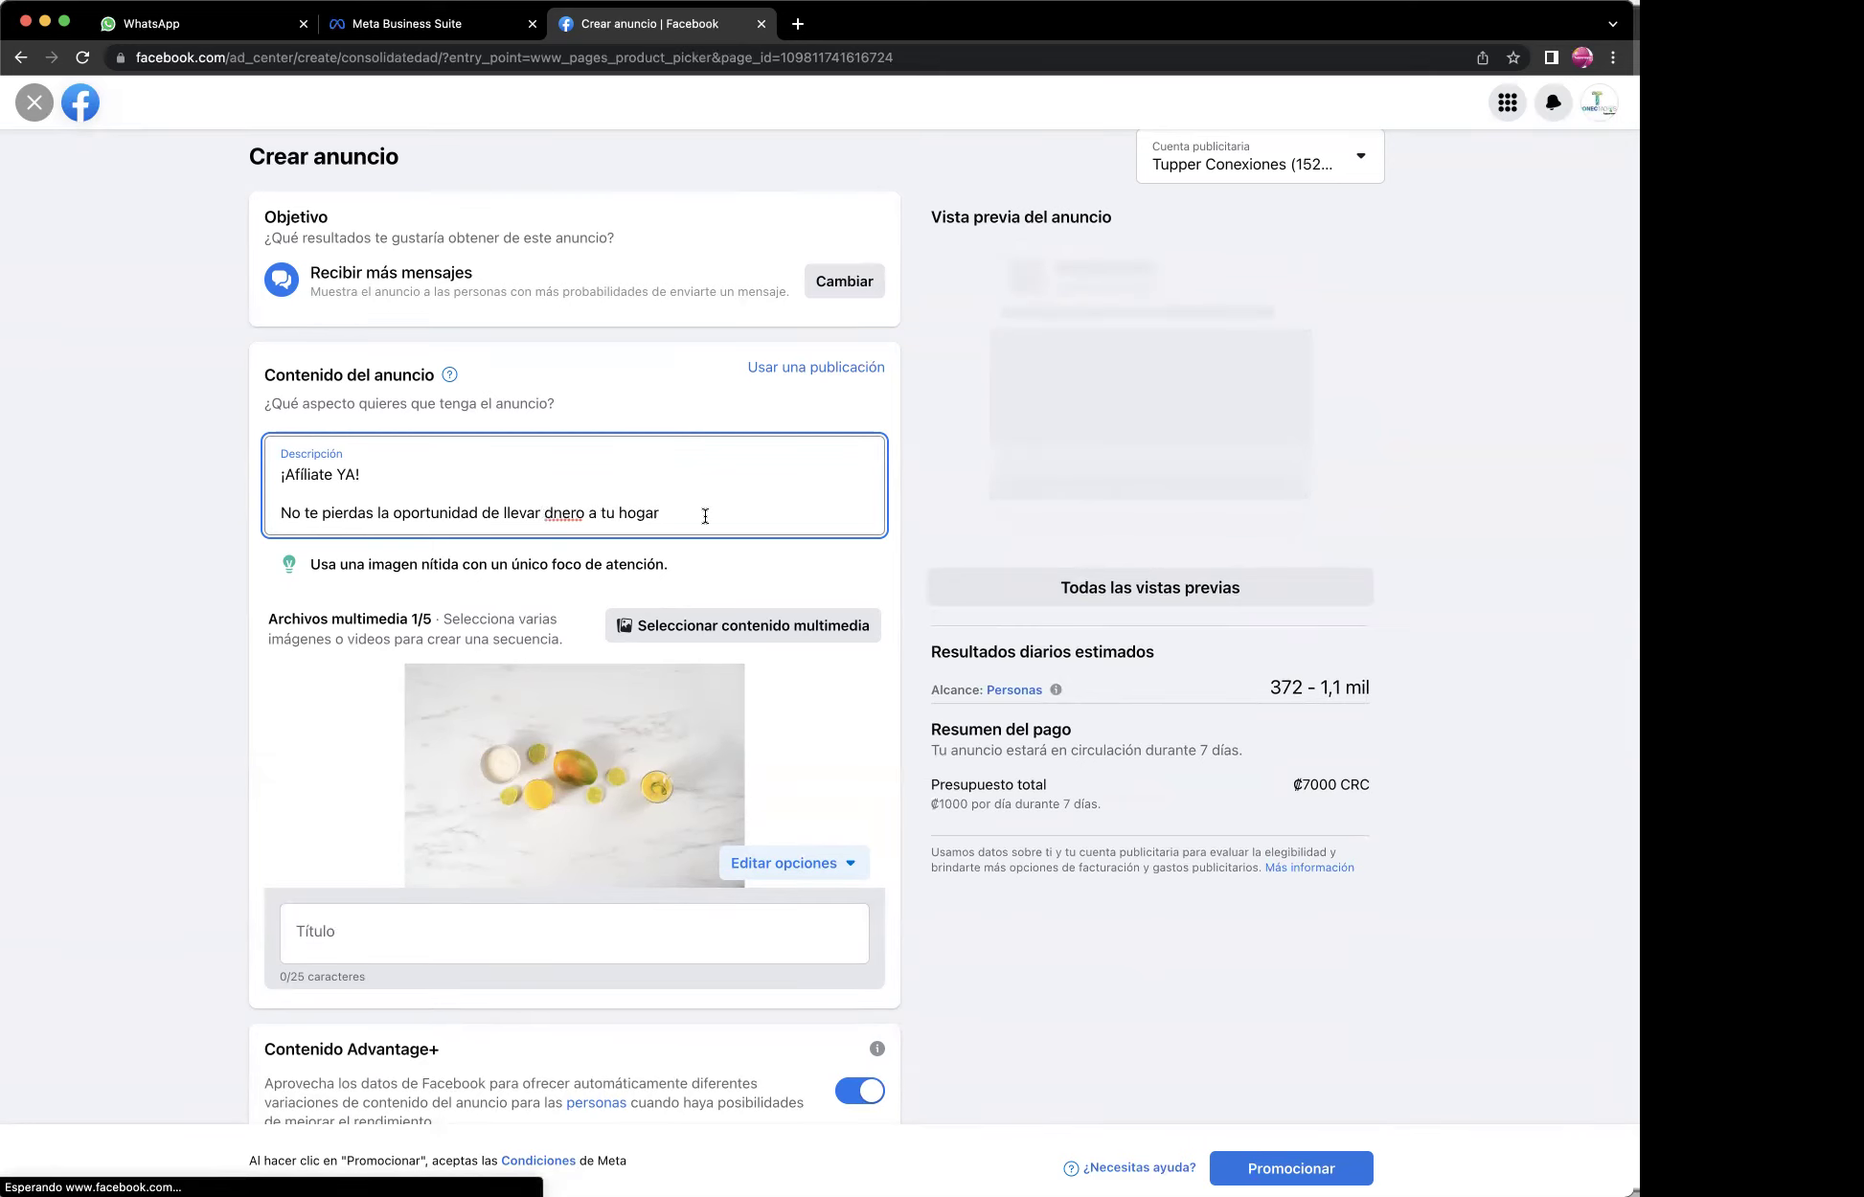
pyautogui.press('BackSpace')
pyautogui.write('i')
# Complete the description's second paragraph with "y tener una excelente opción de trabajo.".
pyautogui.press('super+Right')
pyautogui.write('y p')
pyautogui.press('BackSpace')
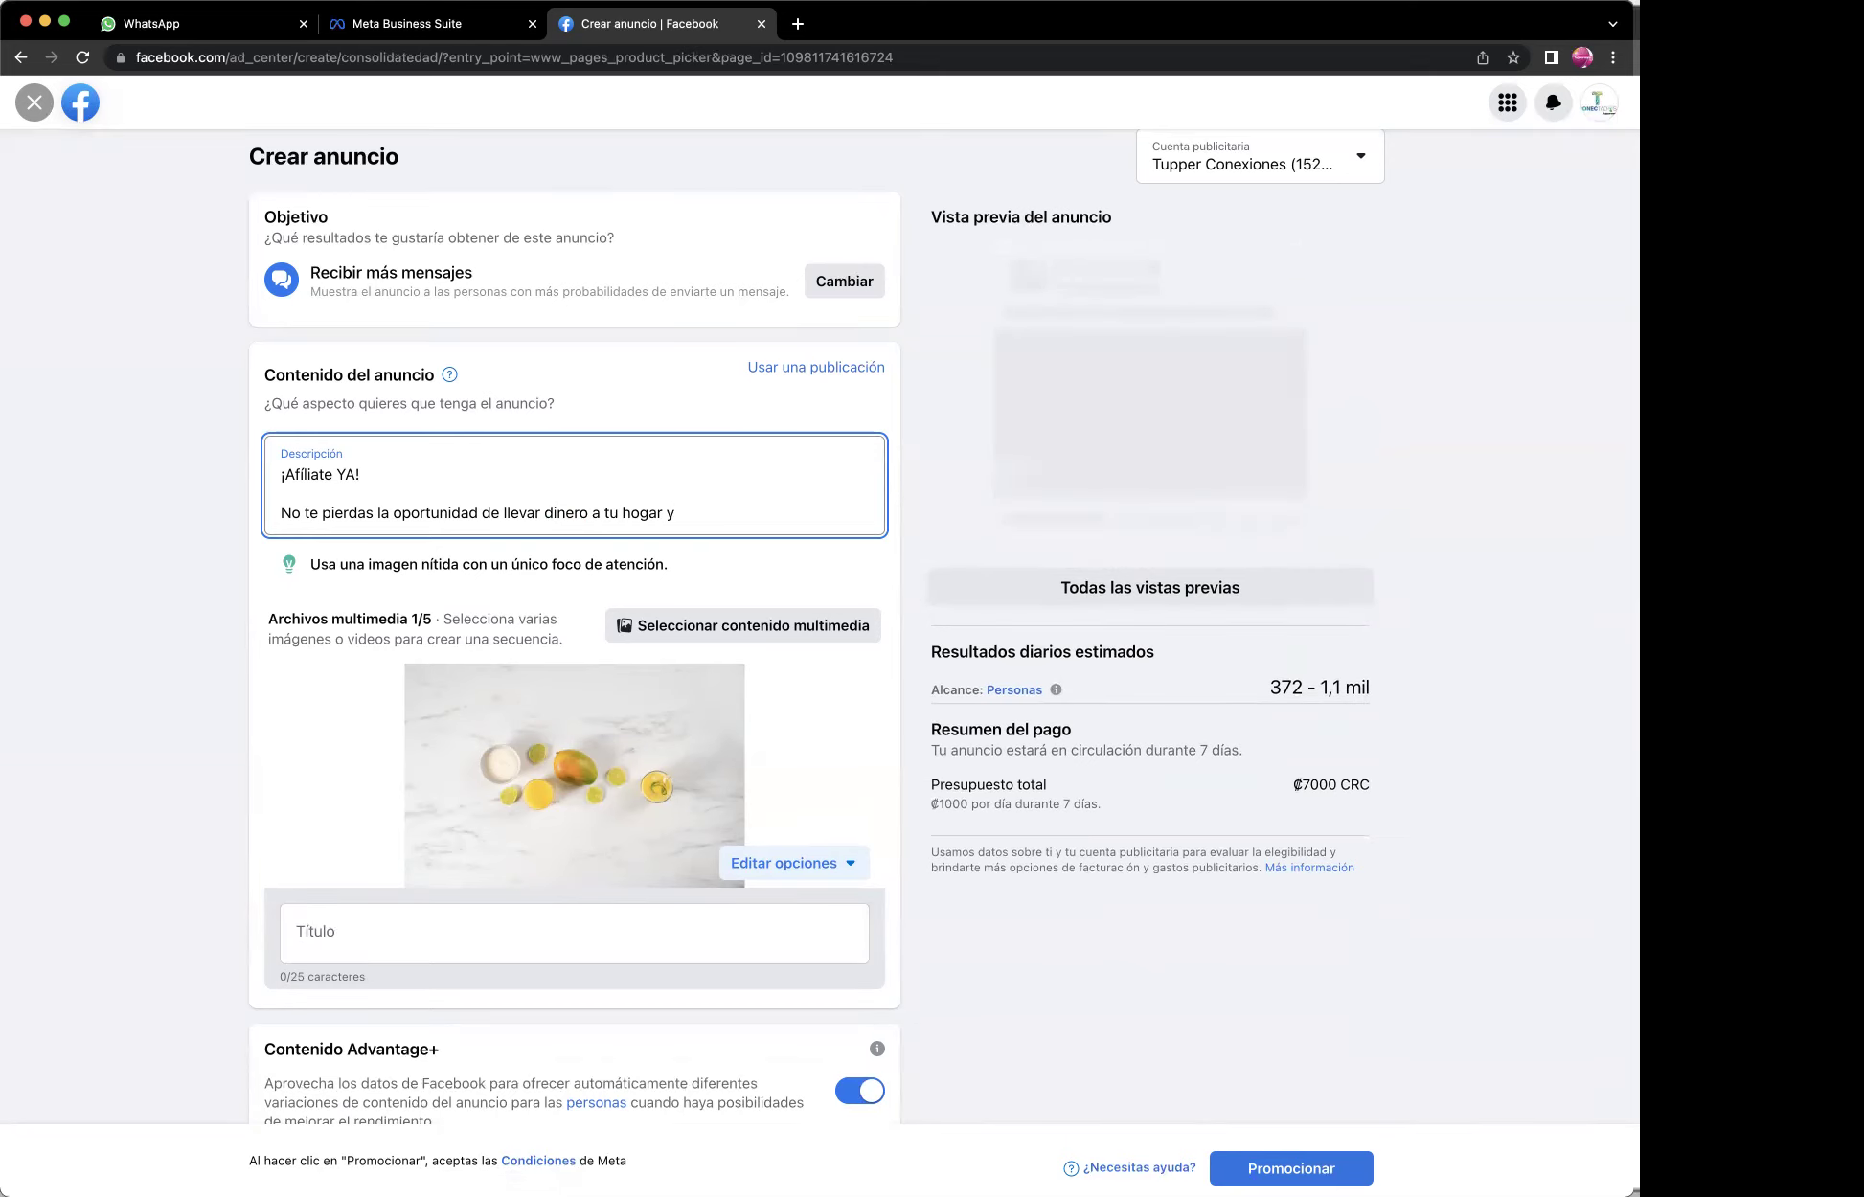
pyautogui.write('tener')
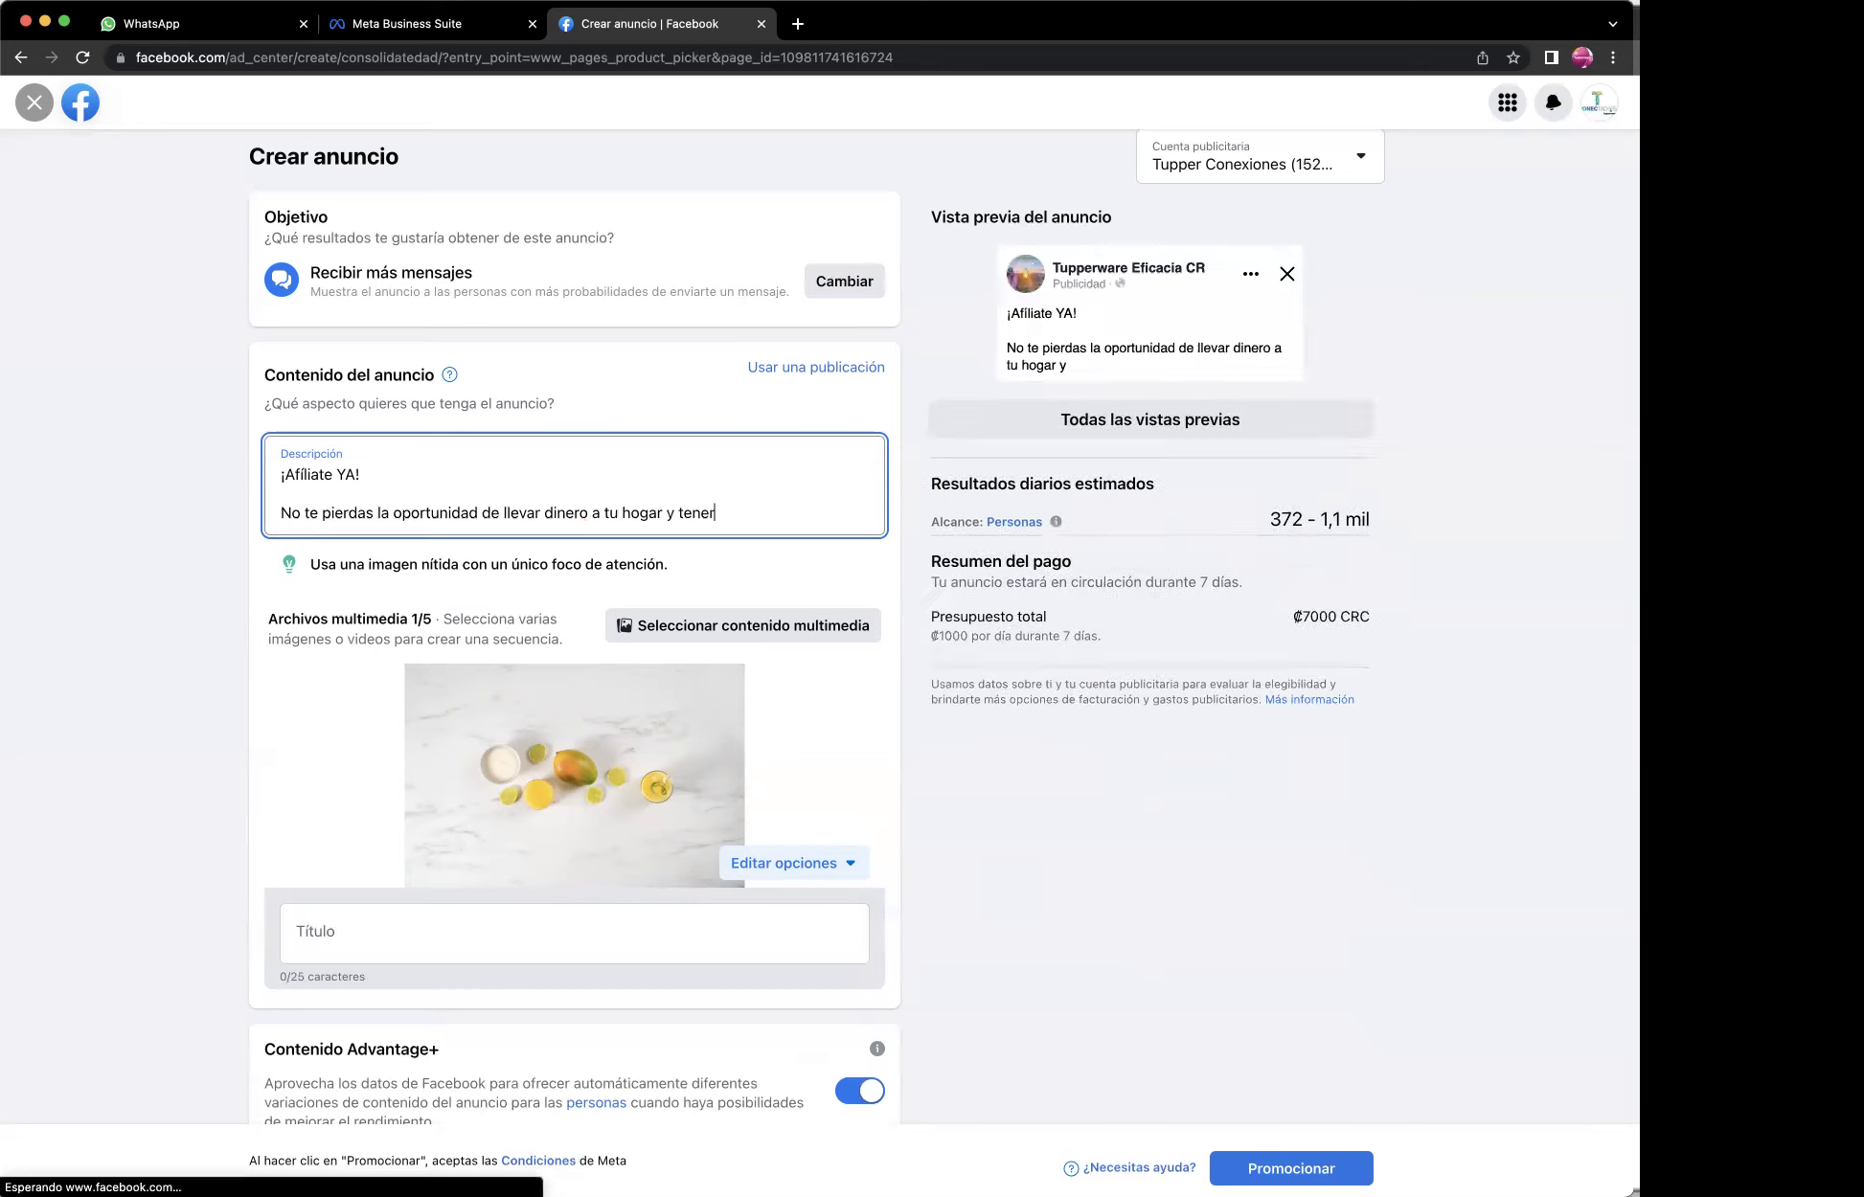
pyautogui.write(' una ')
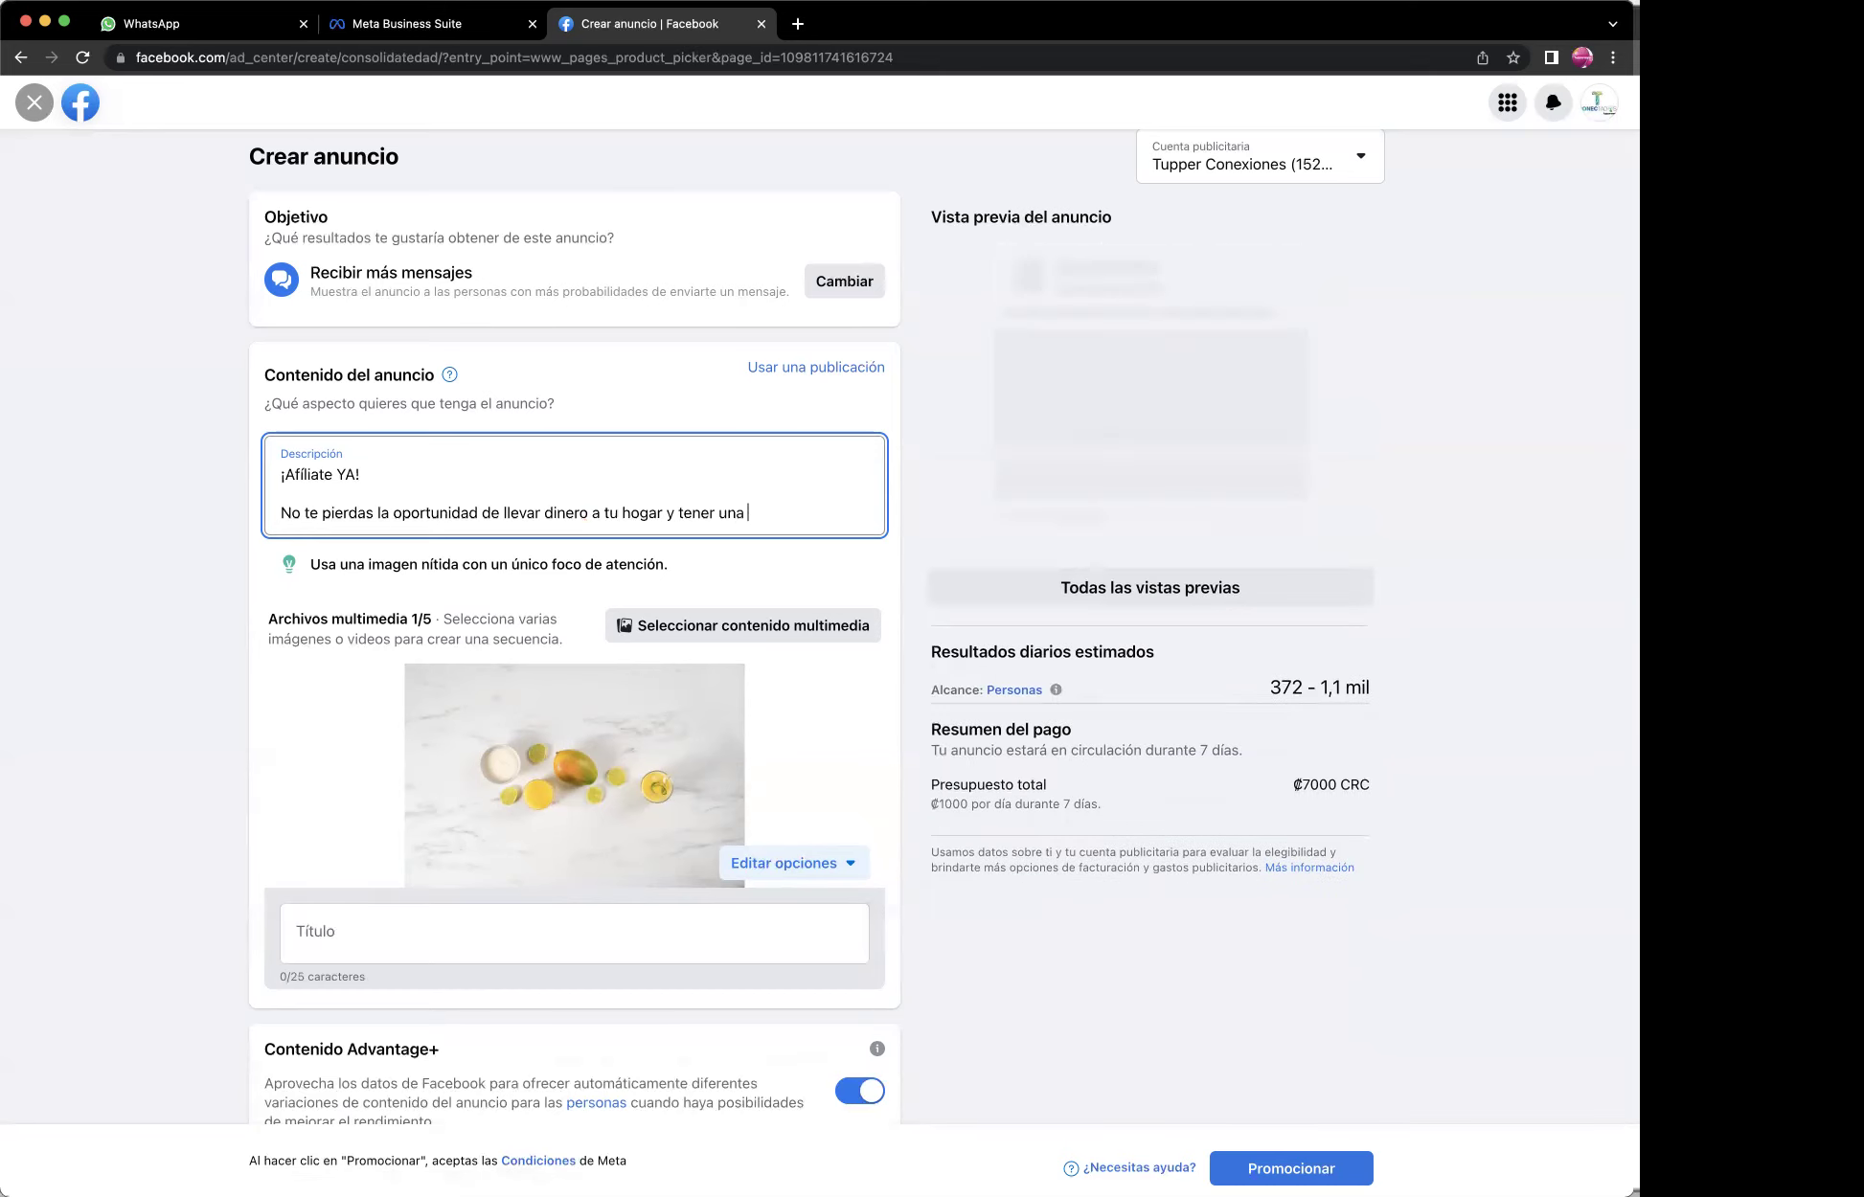
pyautogui.write('excelente')
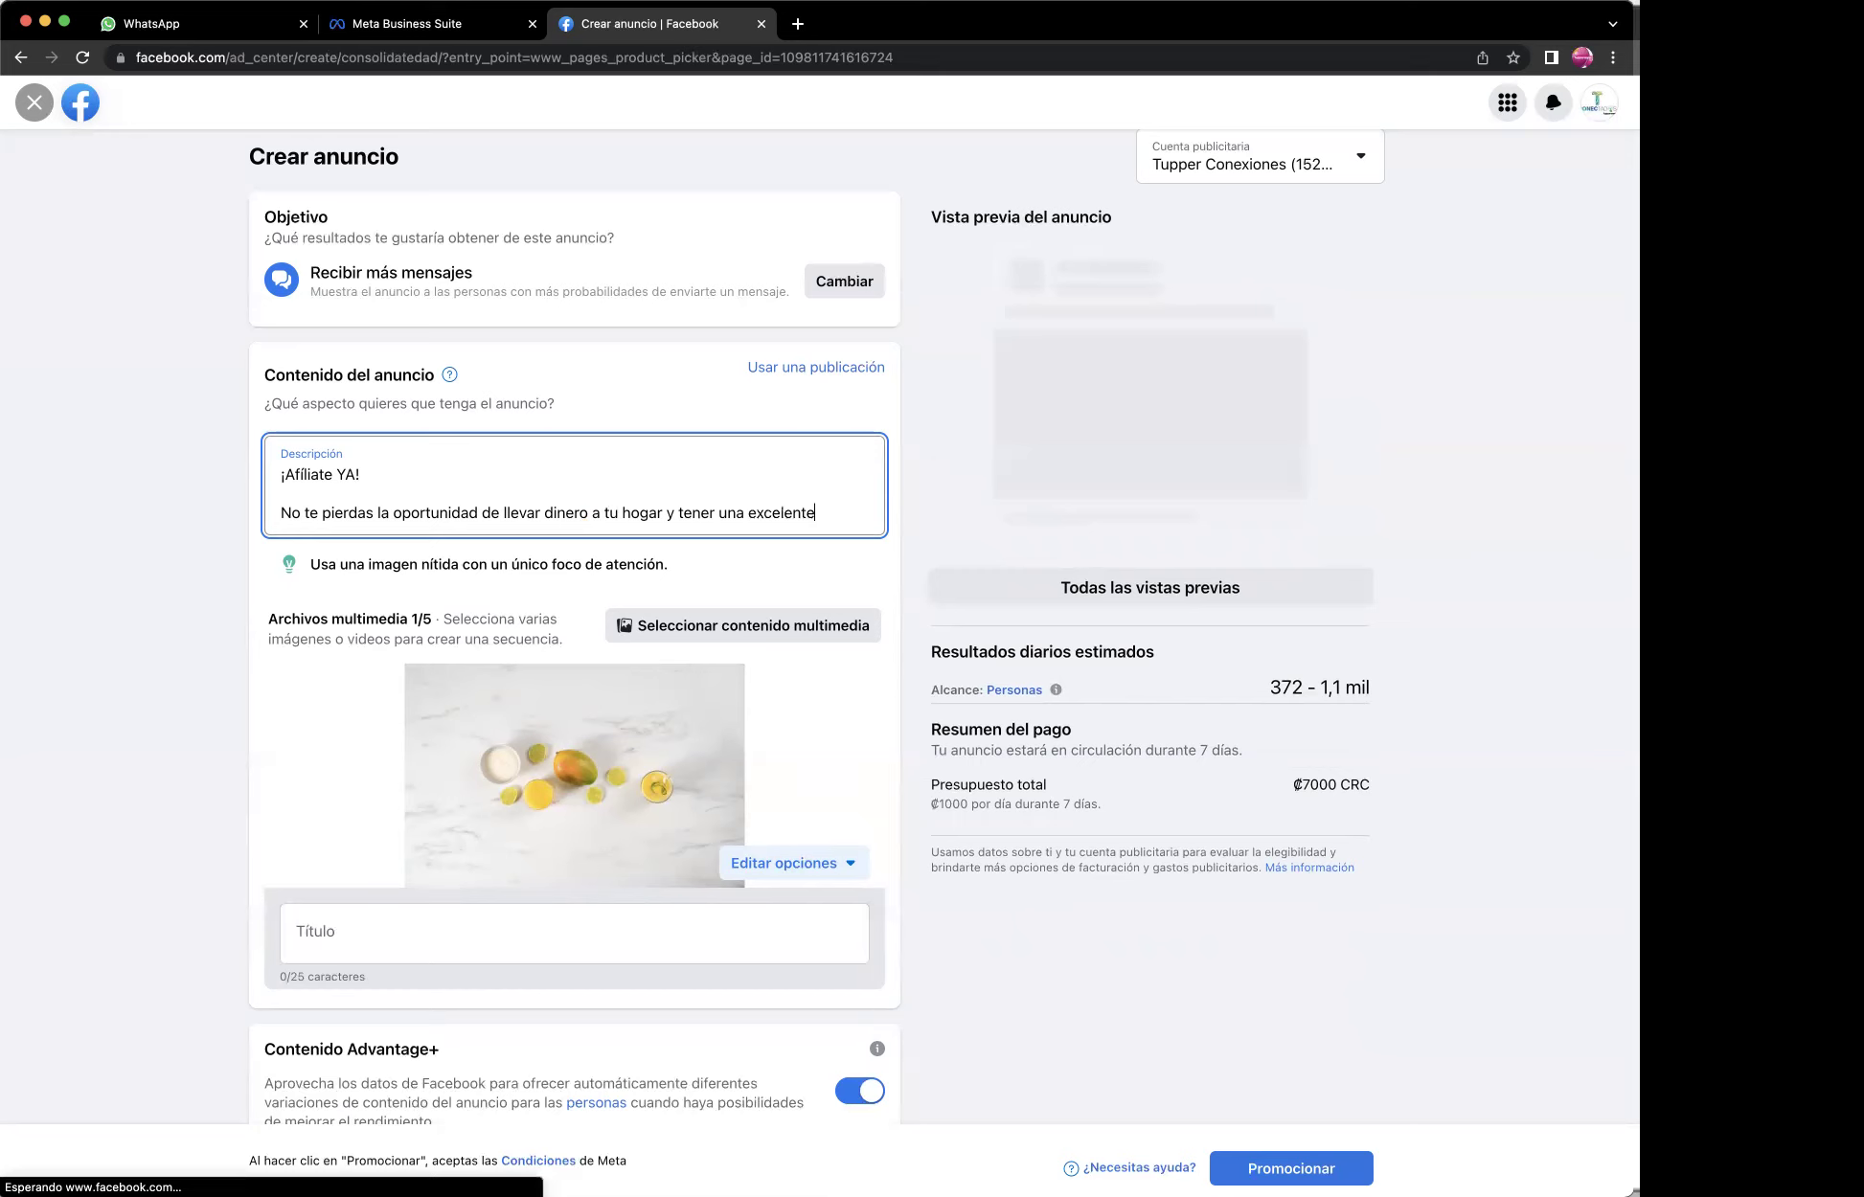
pyautogui.write(' opc')
pyautogui.press('BackSpace')
pyautogui.press('BackSpace')
pyautogui.write('ón de')
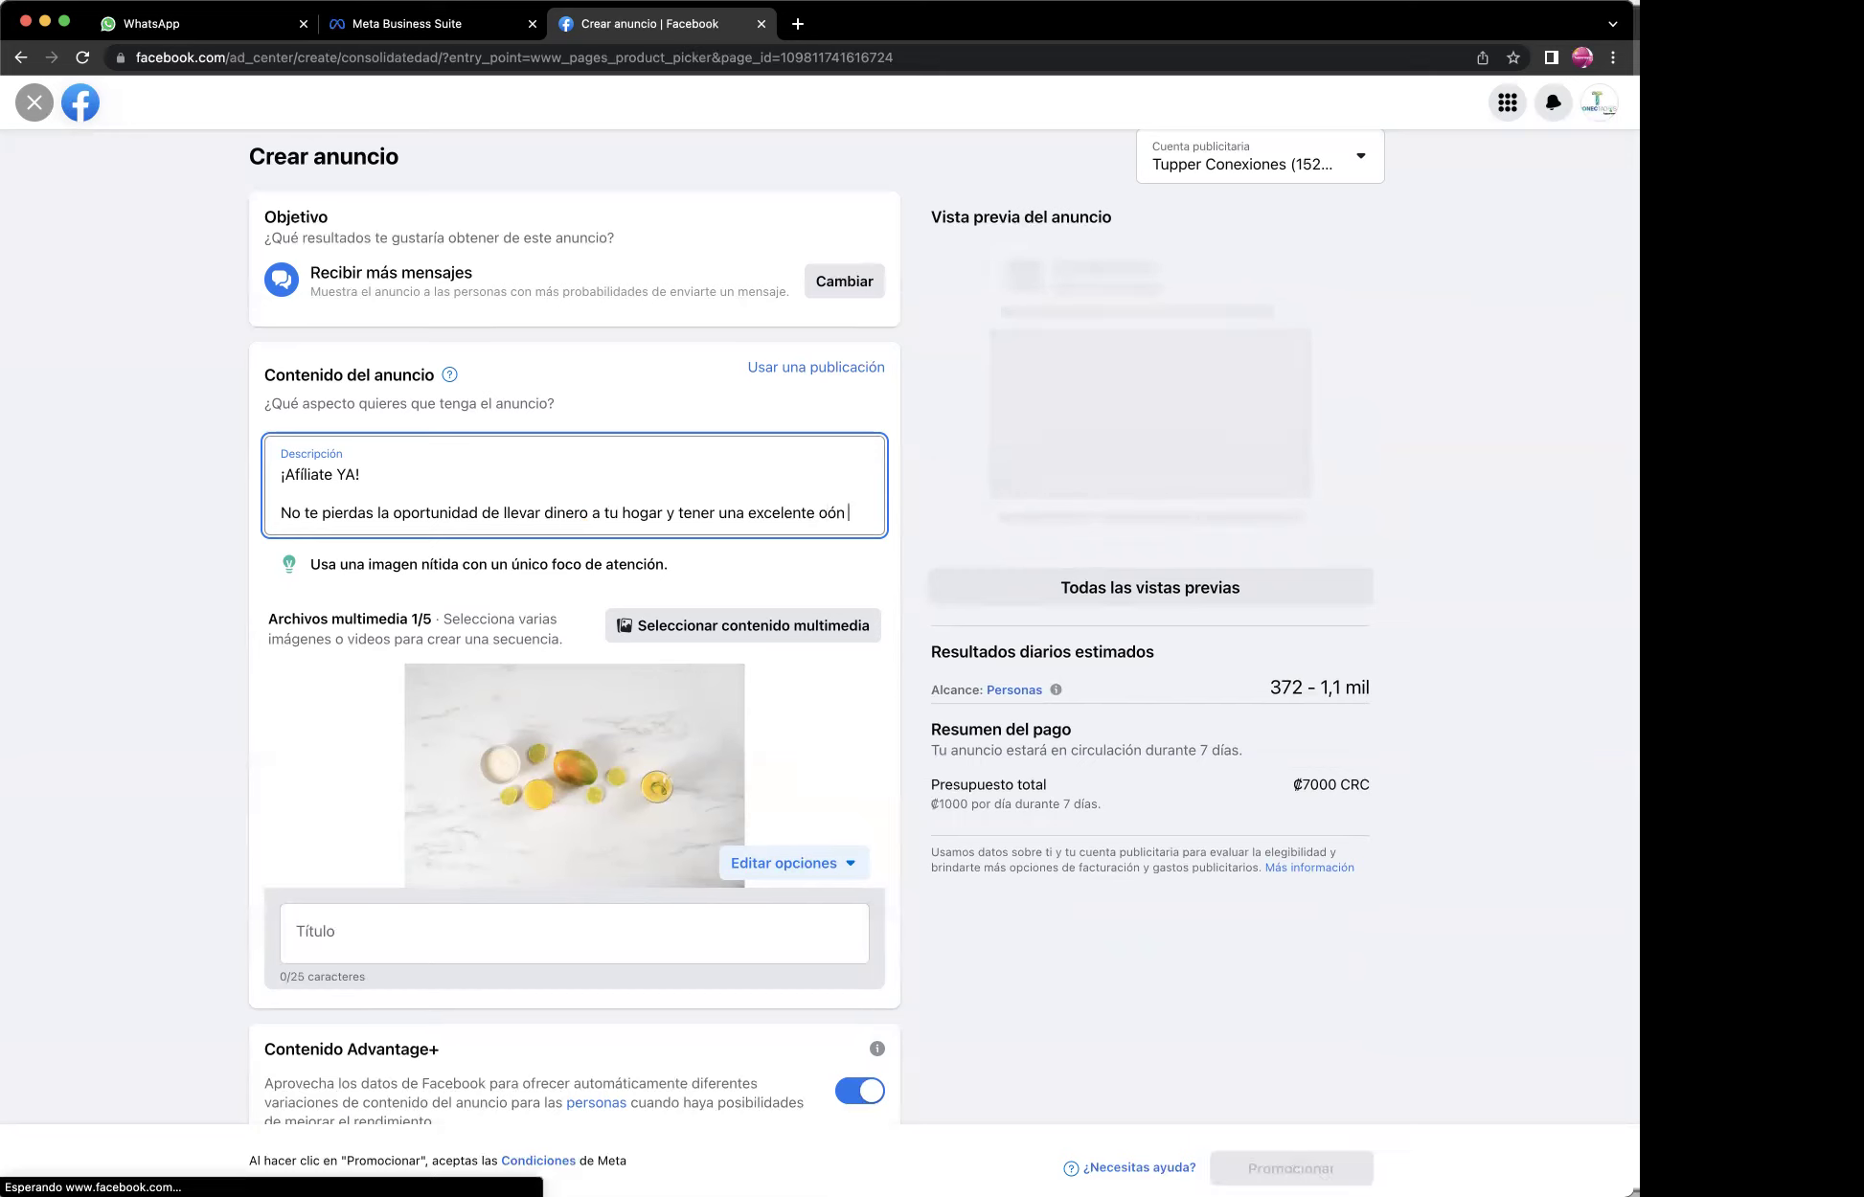
pyautogui.press('BackSpace')
pyautogui.press('BackSpace')
pyautogui.press('BackSpace')
pyautogui.press('BackSpace')
pyautogui.press('BackSpace')
pyautogui.write('pició')
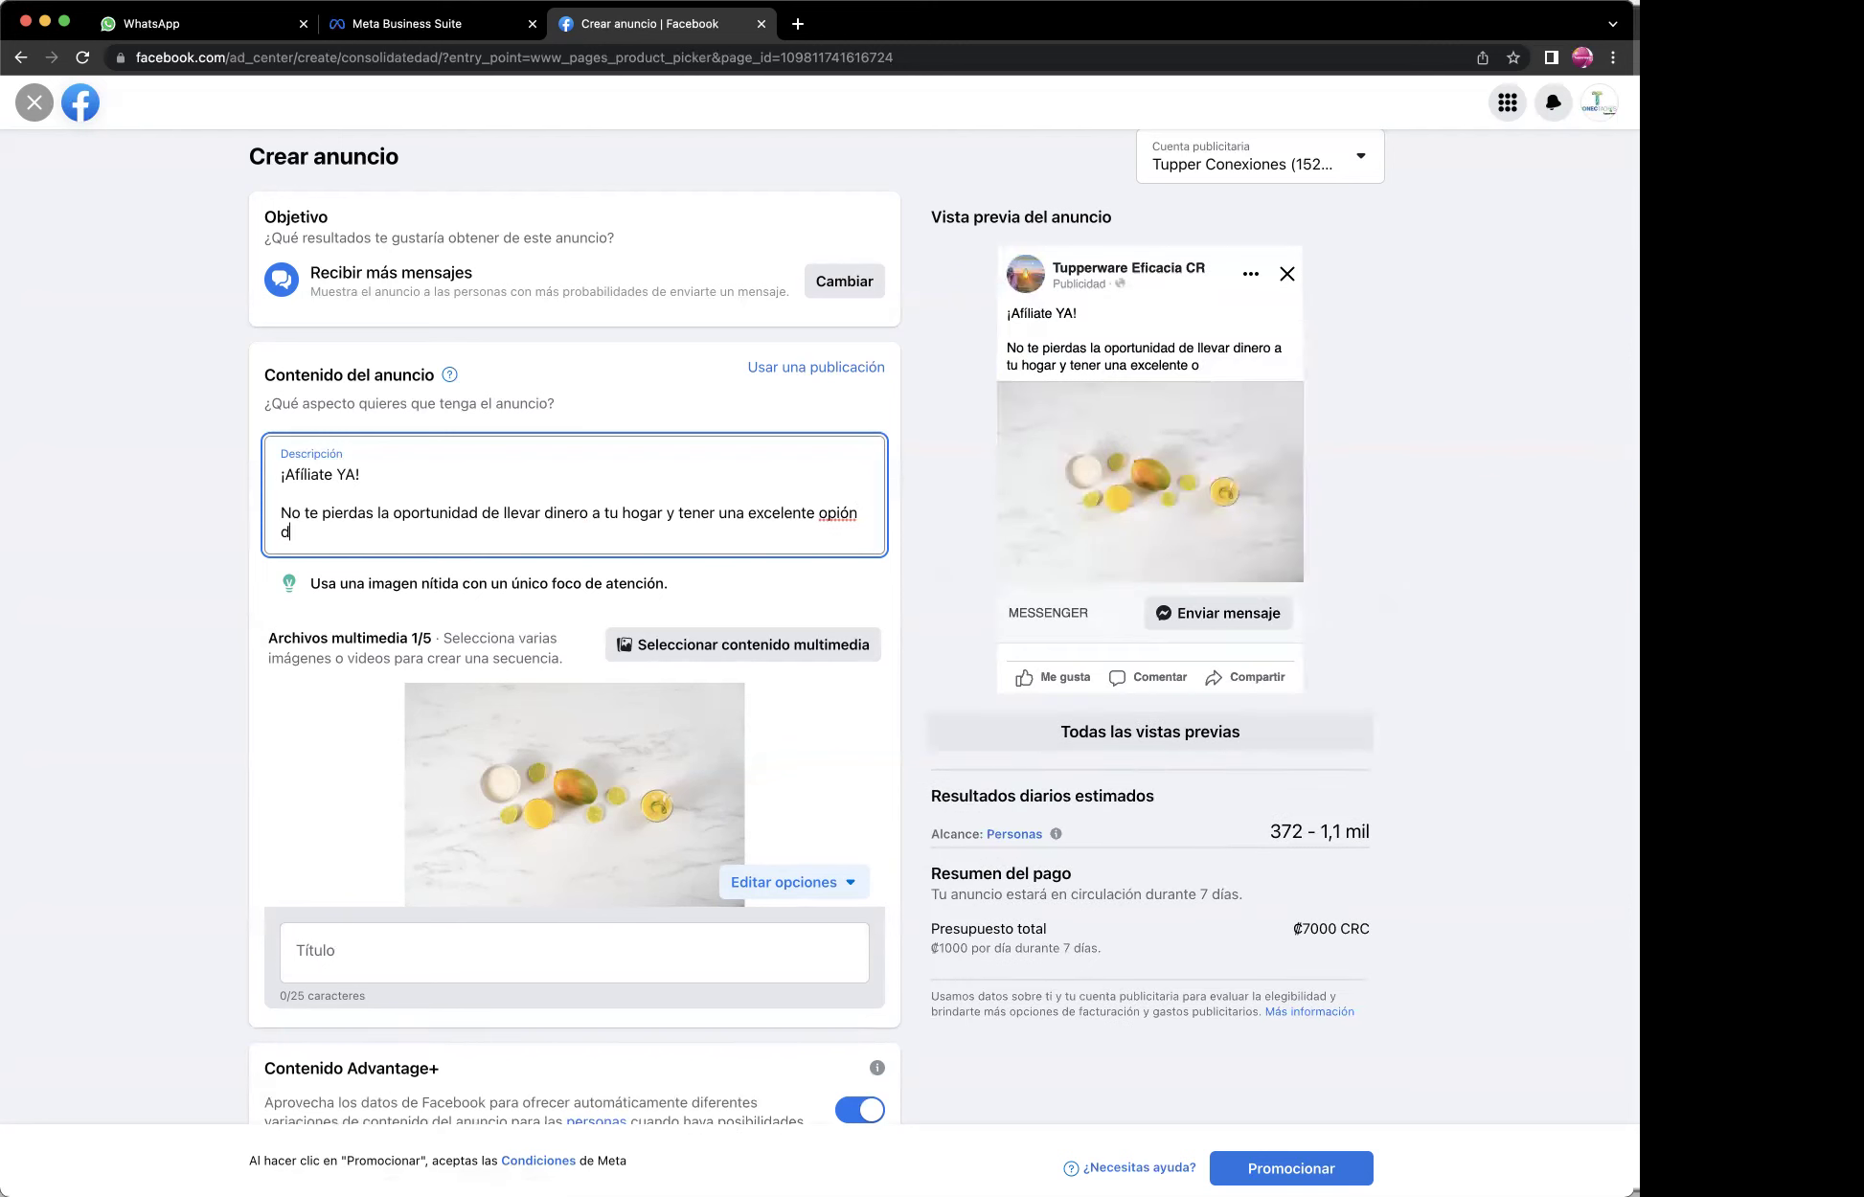
pyautogui.press('BackSpace')
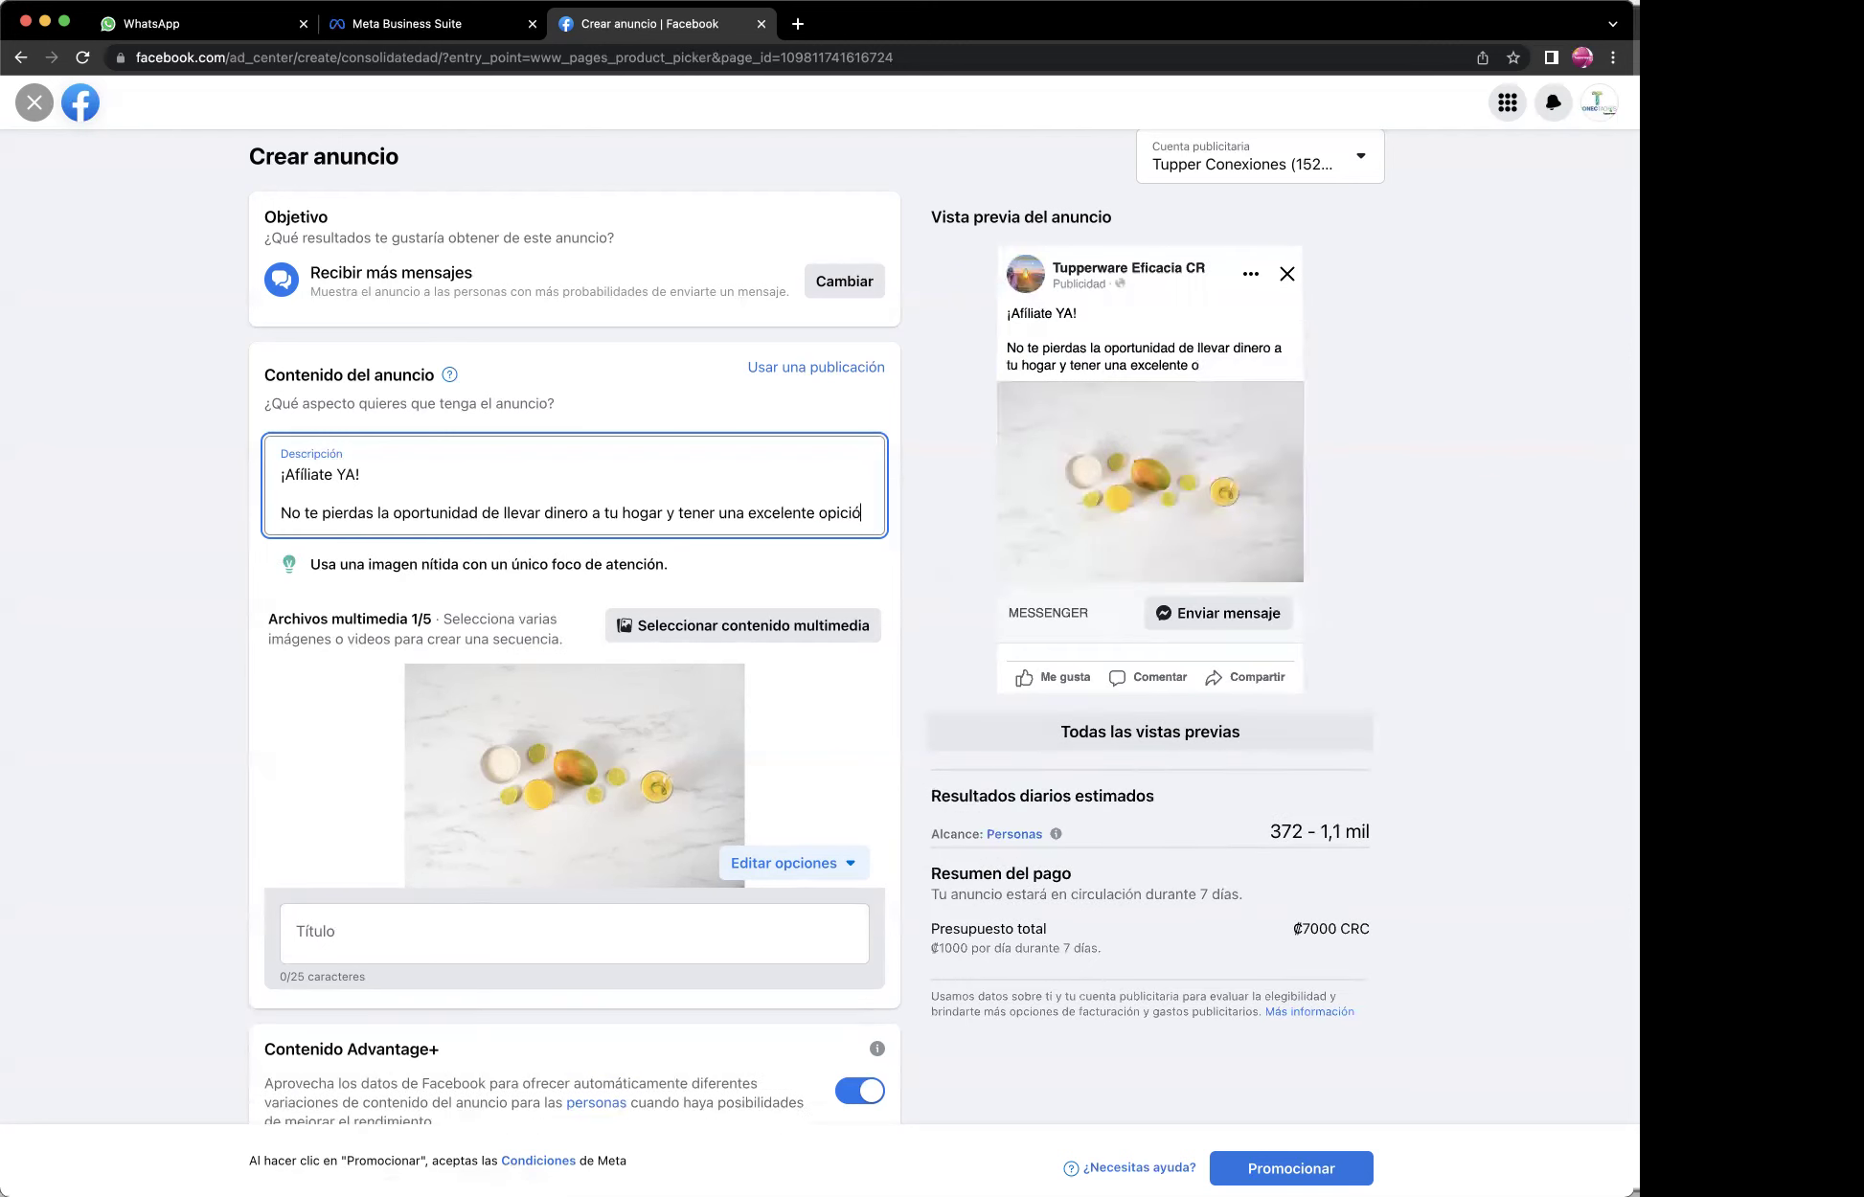
pyautogui.write('ón d')
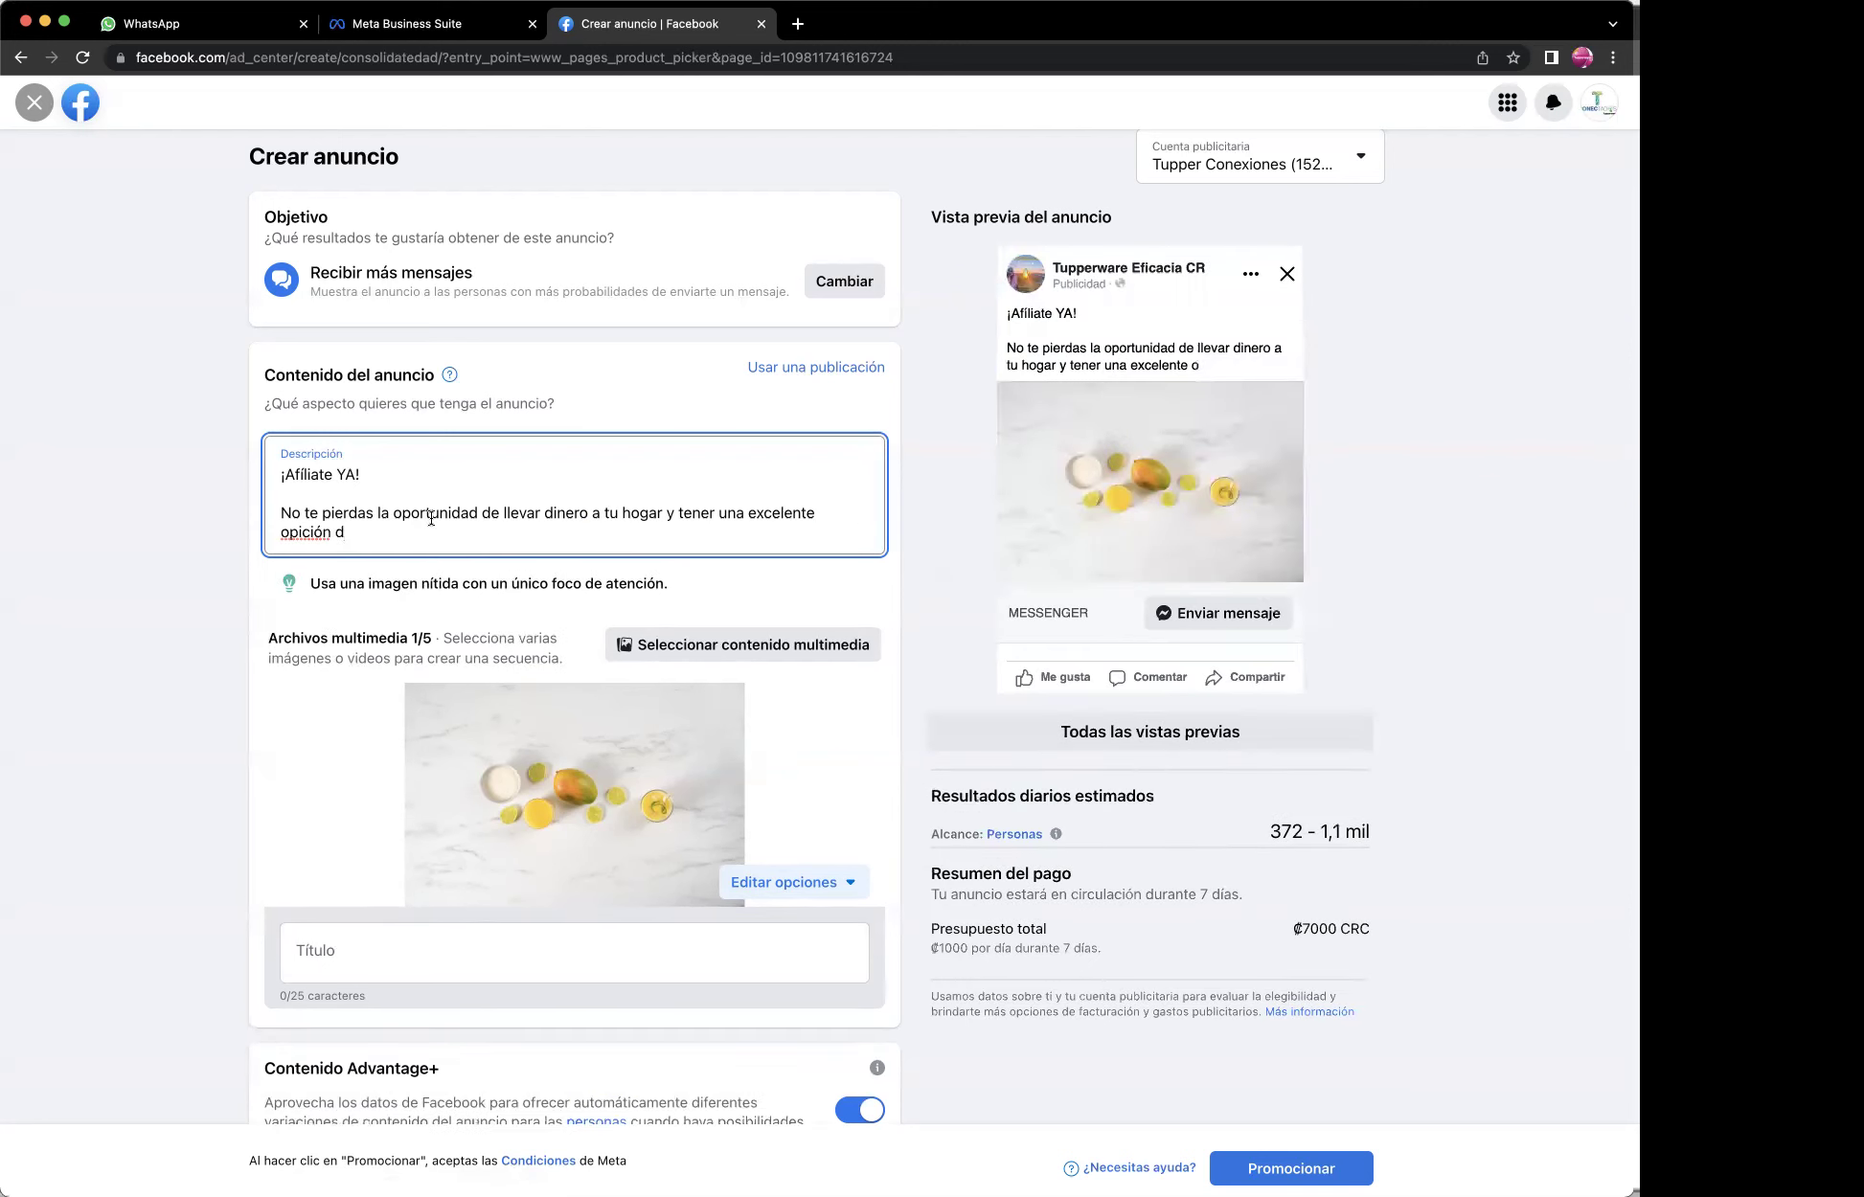
pyautogui.click(301, 532)
pyautogui.press('BackSpace')
pyautogui.click(322, 532)
pyautogui.write('e trabajo')
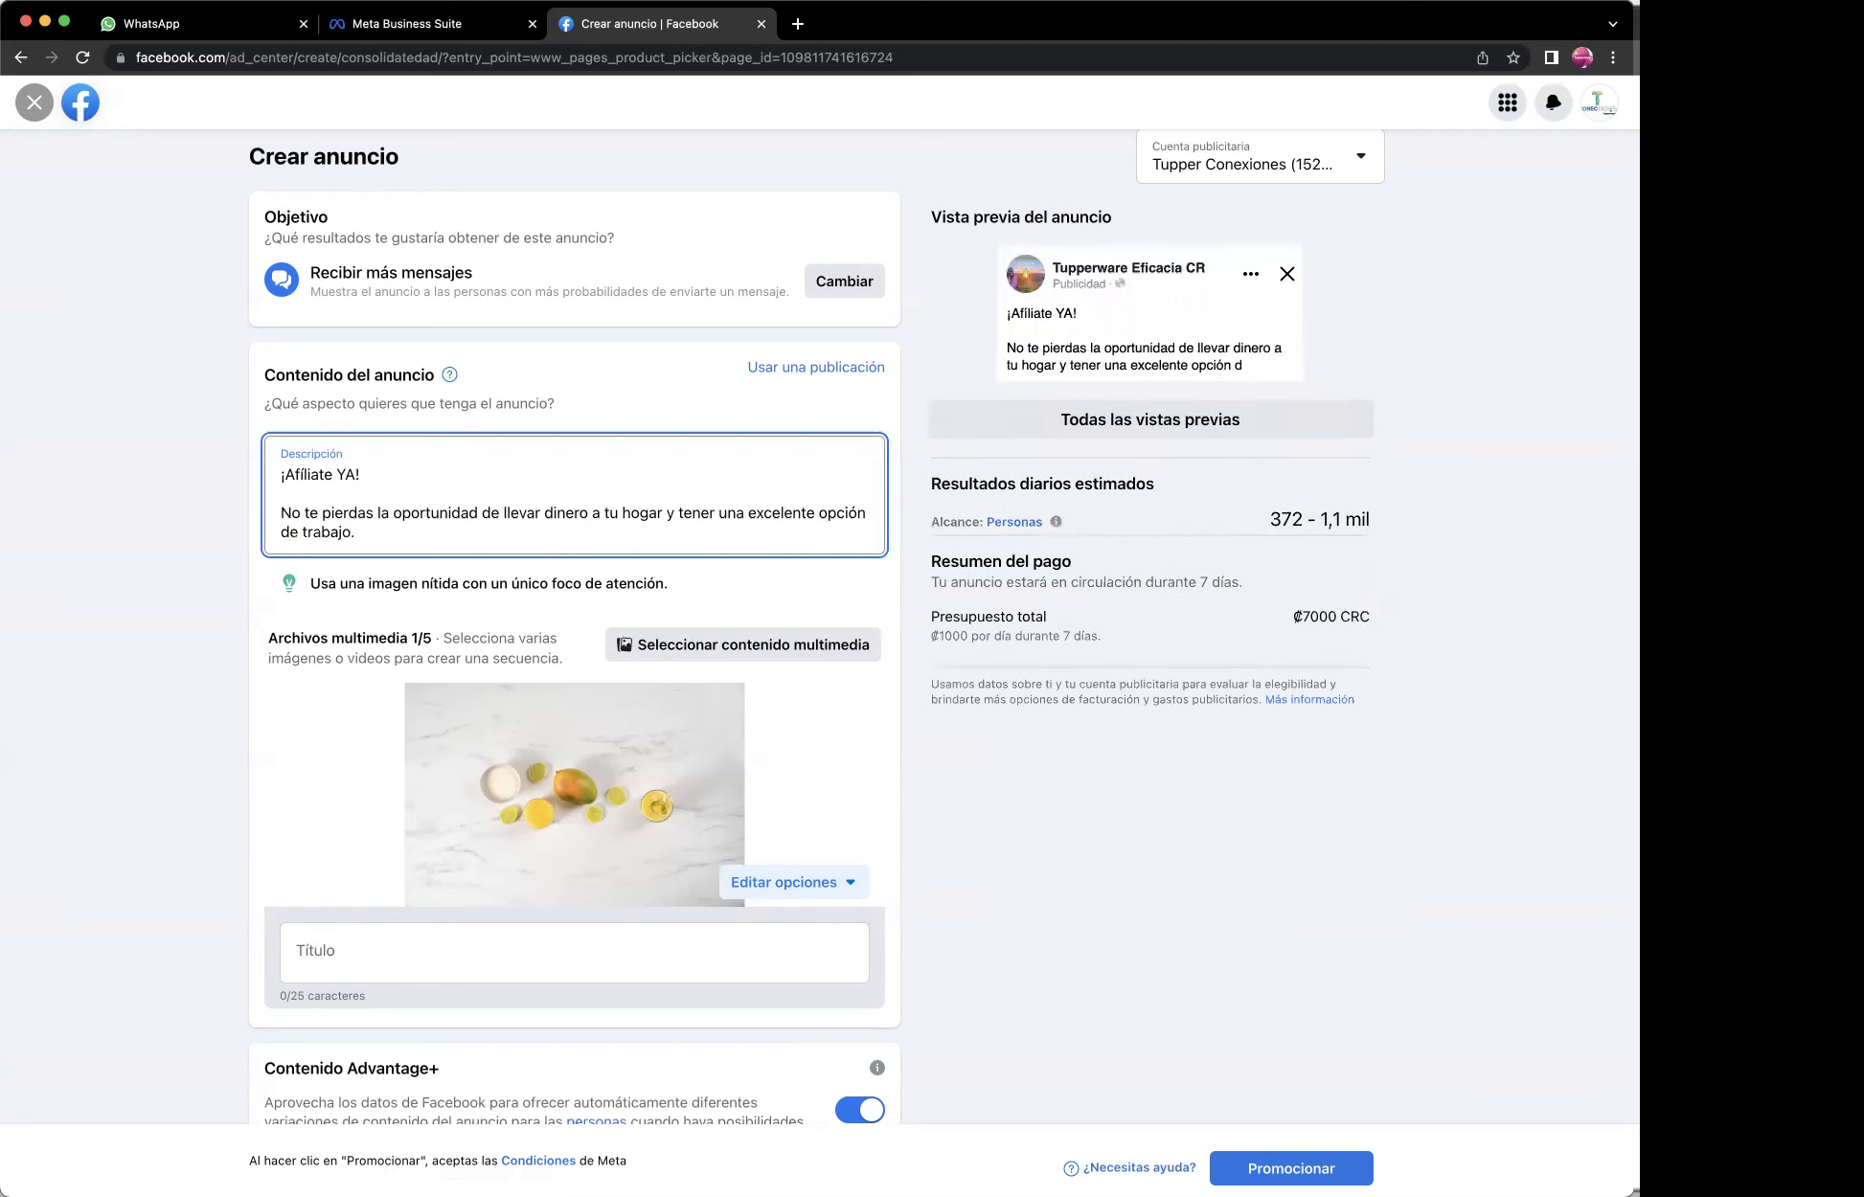
pyautogui.write('.')
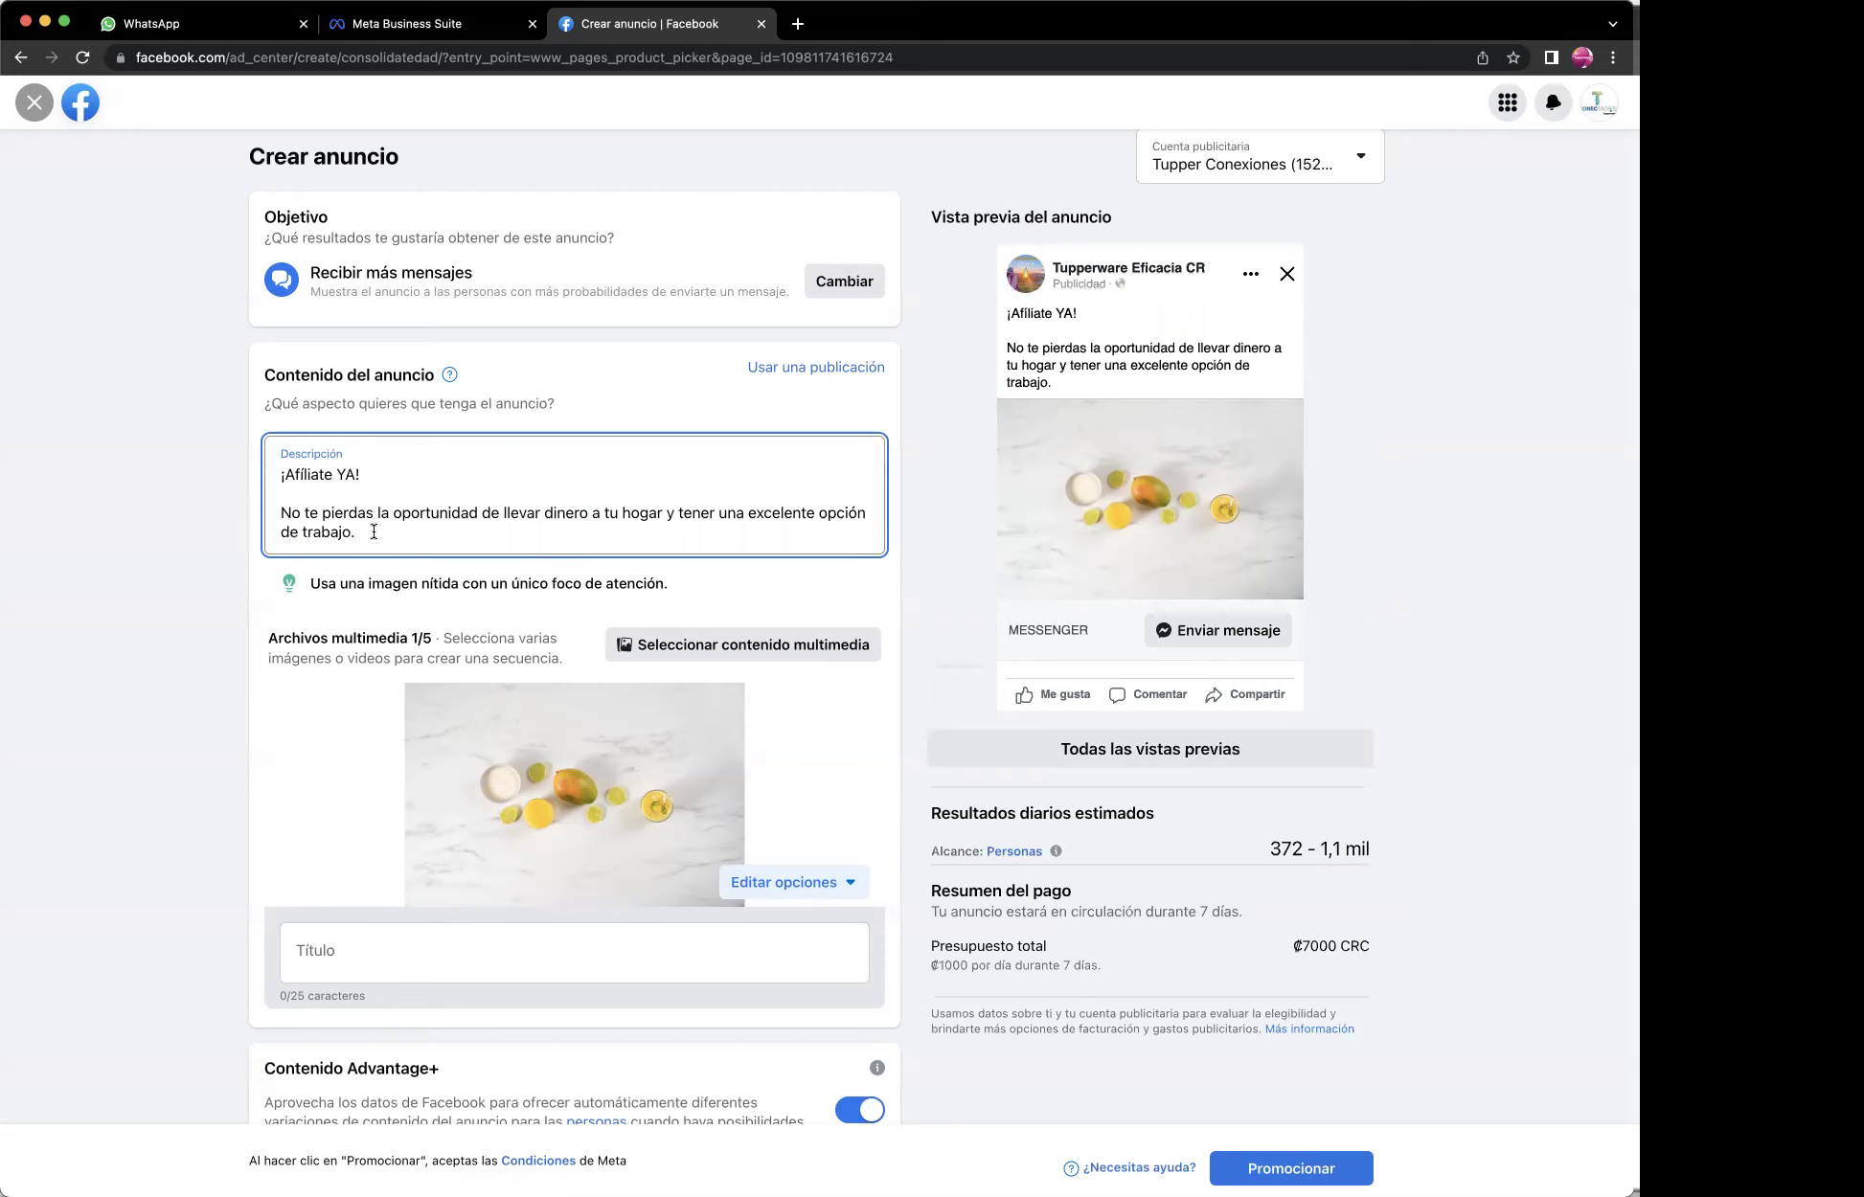
# Add the hashtag #TupperwareCostaRica to the description, separated from the paragraph above by a blank line.
pyautogui.press('Return')
pyautogui.press('Return')
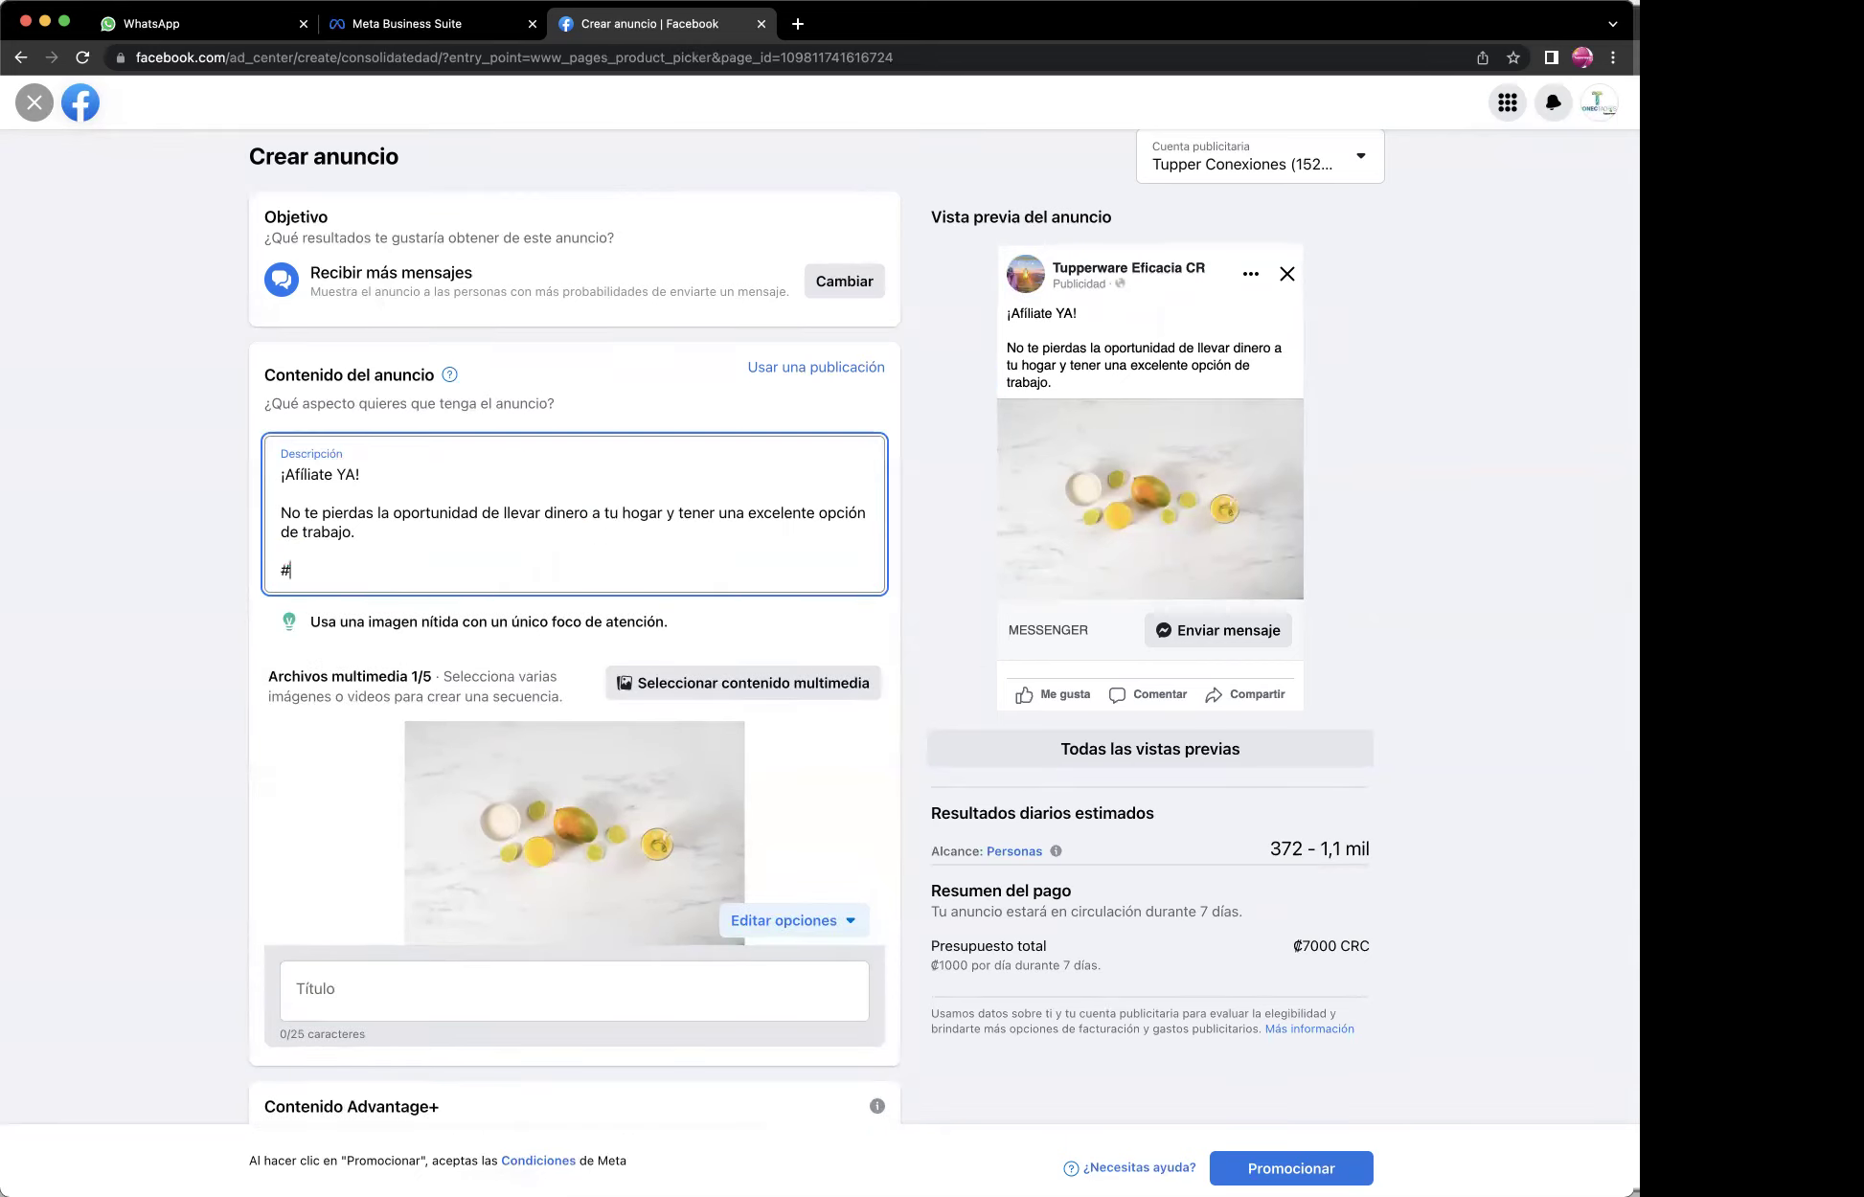
pyautogui.write('#')
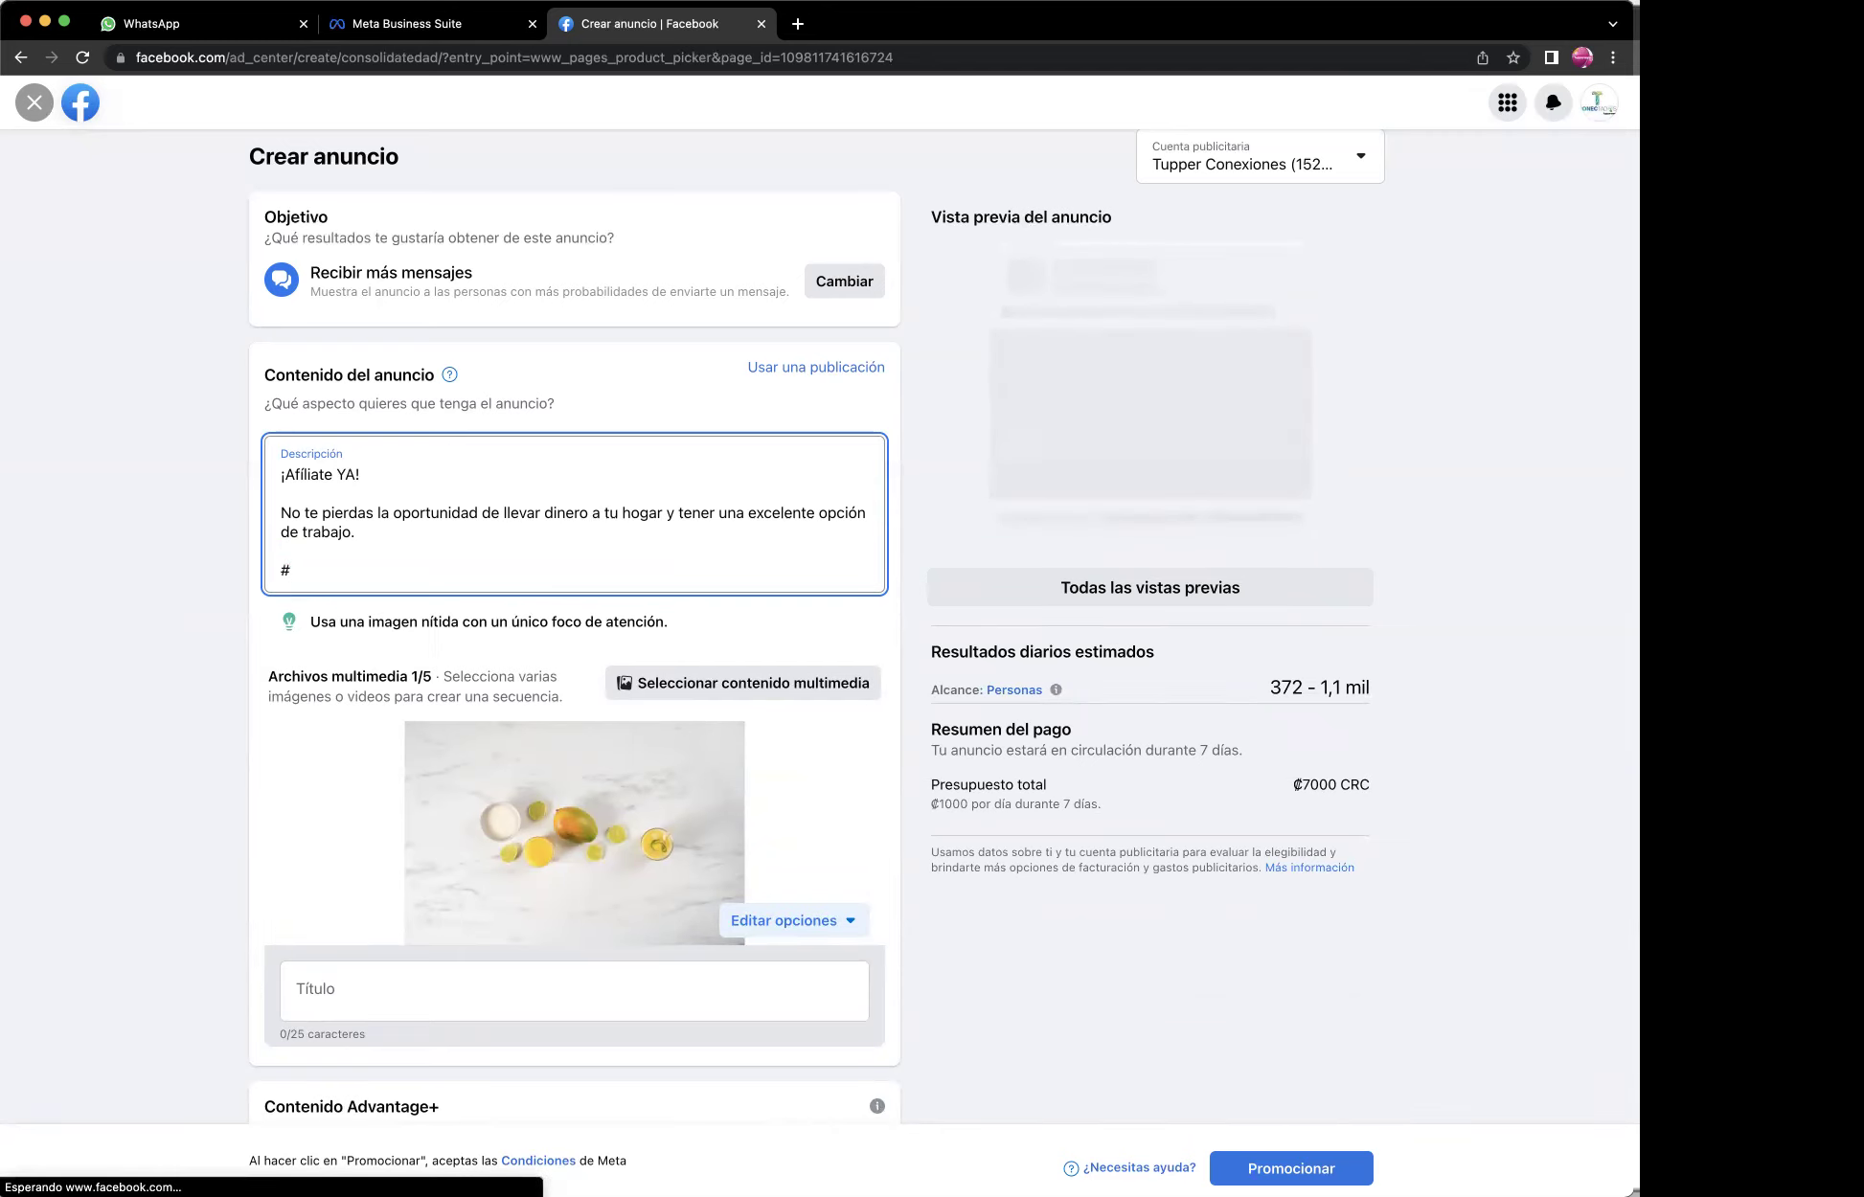
pyautogui.write('Tupperwar')
pyautogui.write('eCsta')
pyautogui.press('BackSpace')
pyautogui.press('BackSpace')
pyautogui.press('BackSpace')
pyautogui.press('BackSpace')
pyautogui.write('Co')
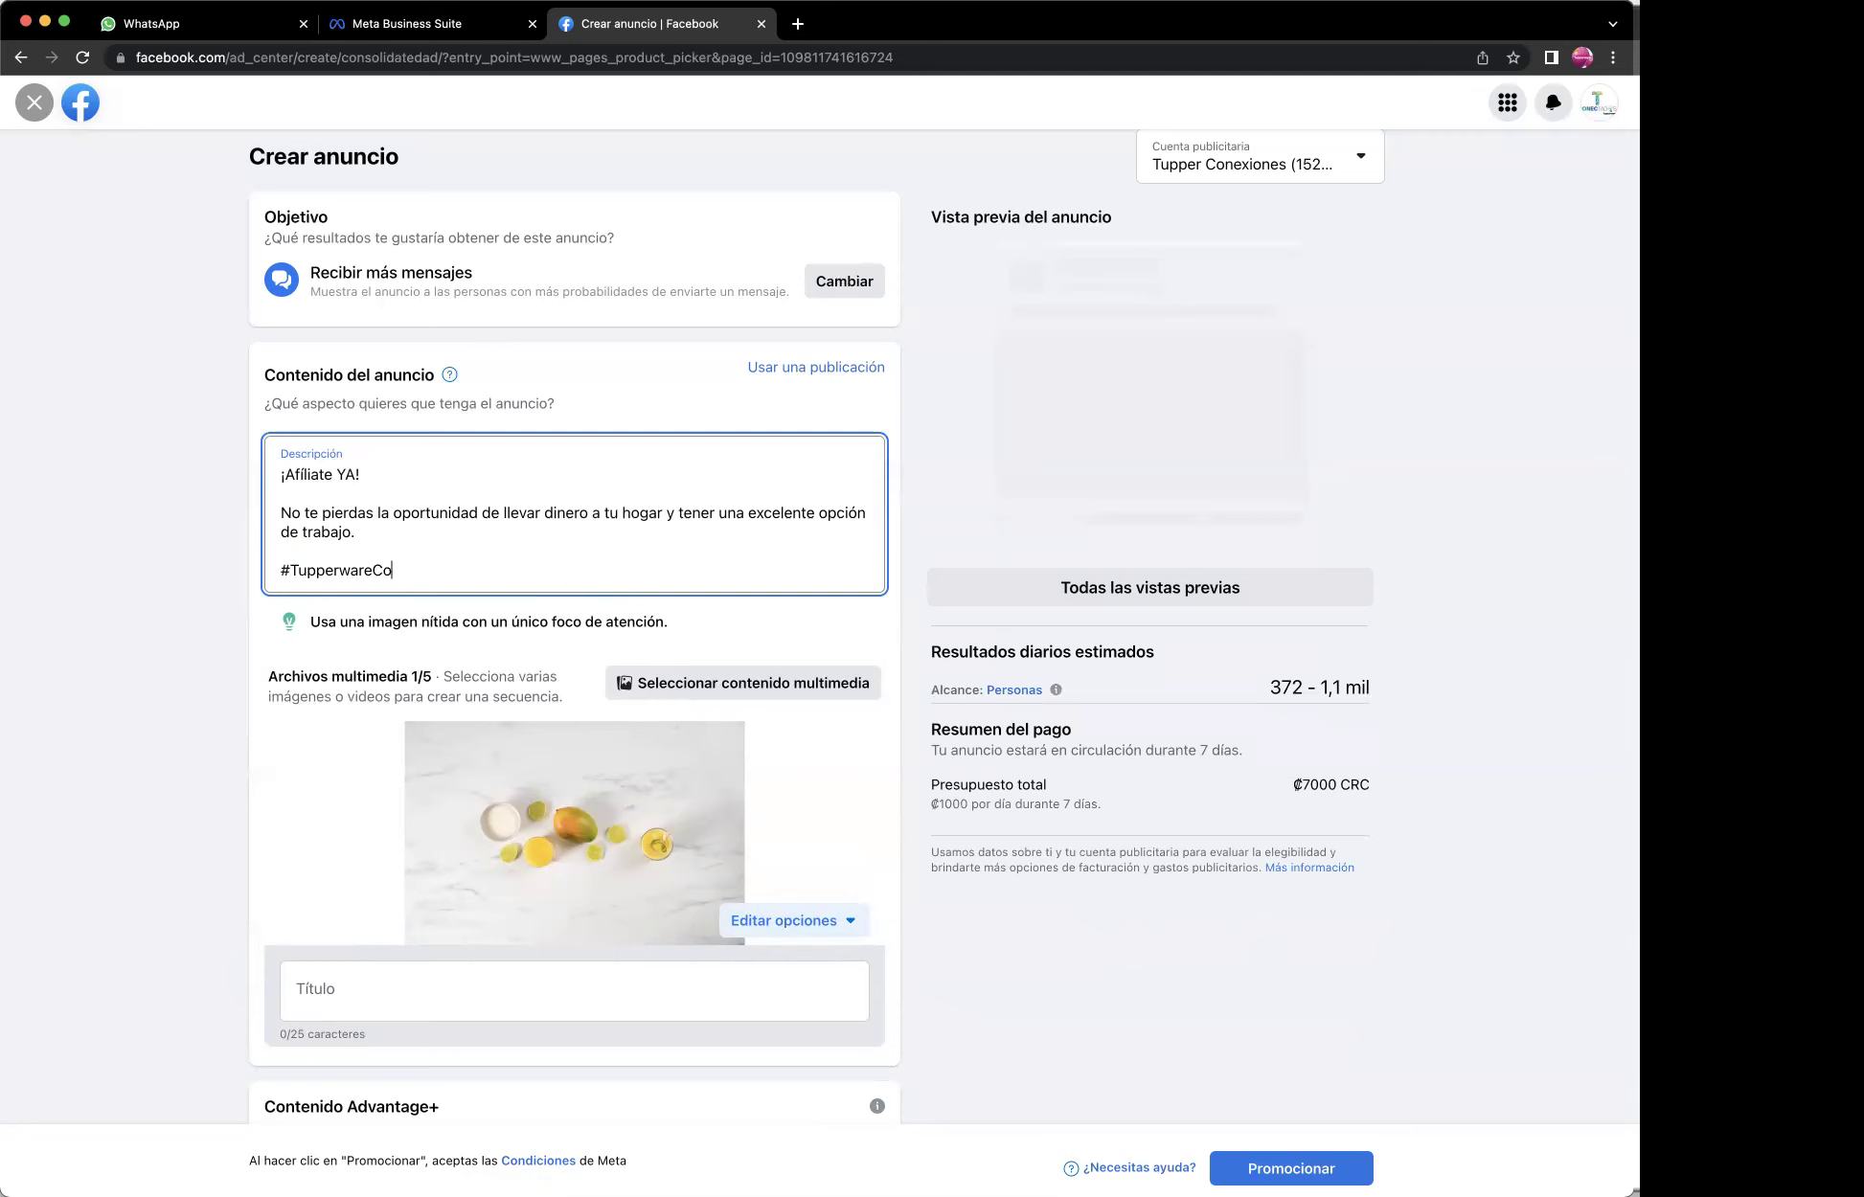
pyautogui.write('staRica')
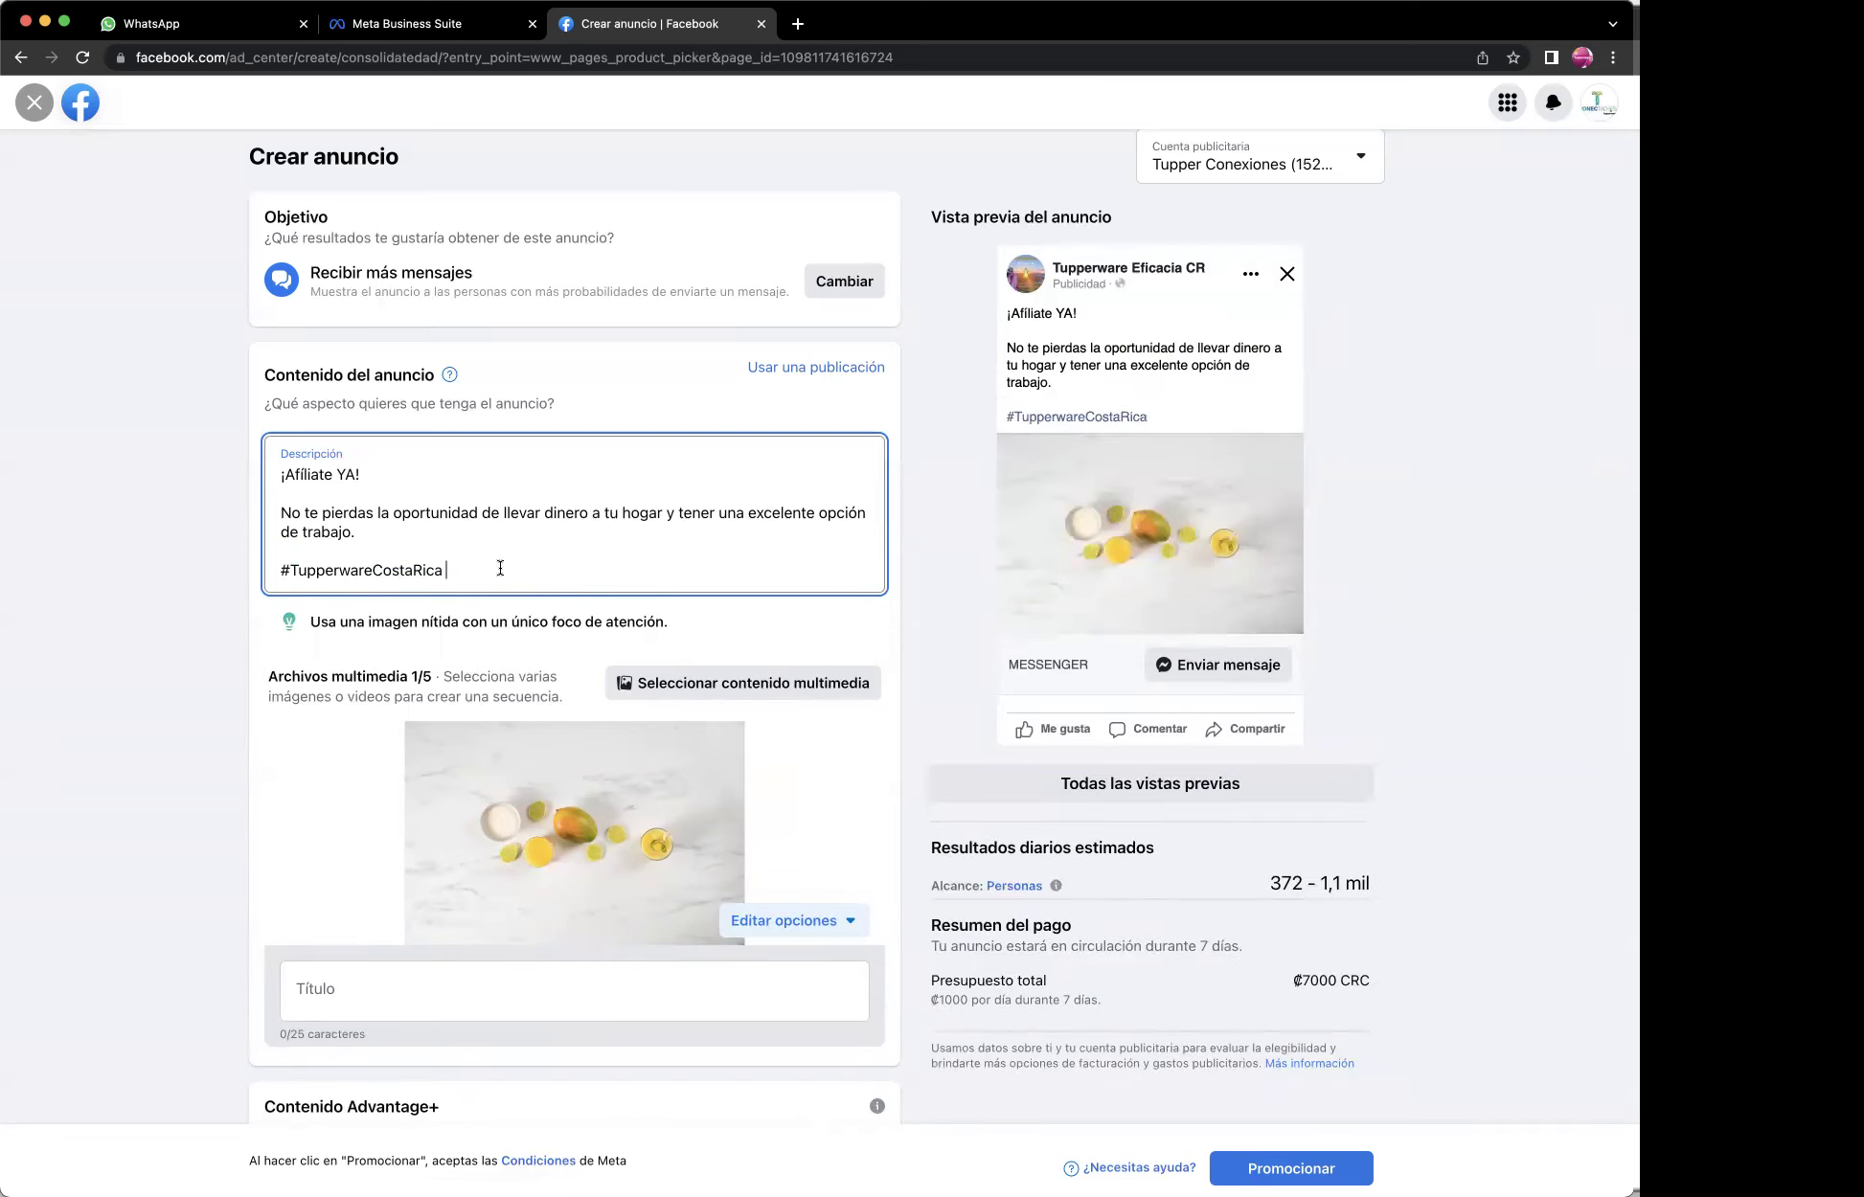
# Add a second hashtag, #OportnidadDeTrabajo, on the same line of the description.
pyautogui.write('#')
pyautogui.write('Oportiun')
pyautogui.press('BackSpace')
pyautogui.press('BackSpace')
pyautogui.press('BackSpace')
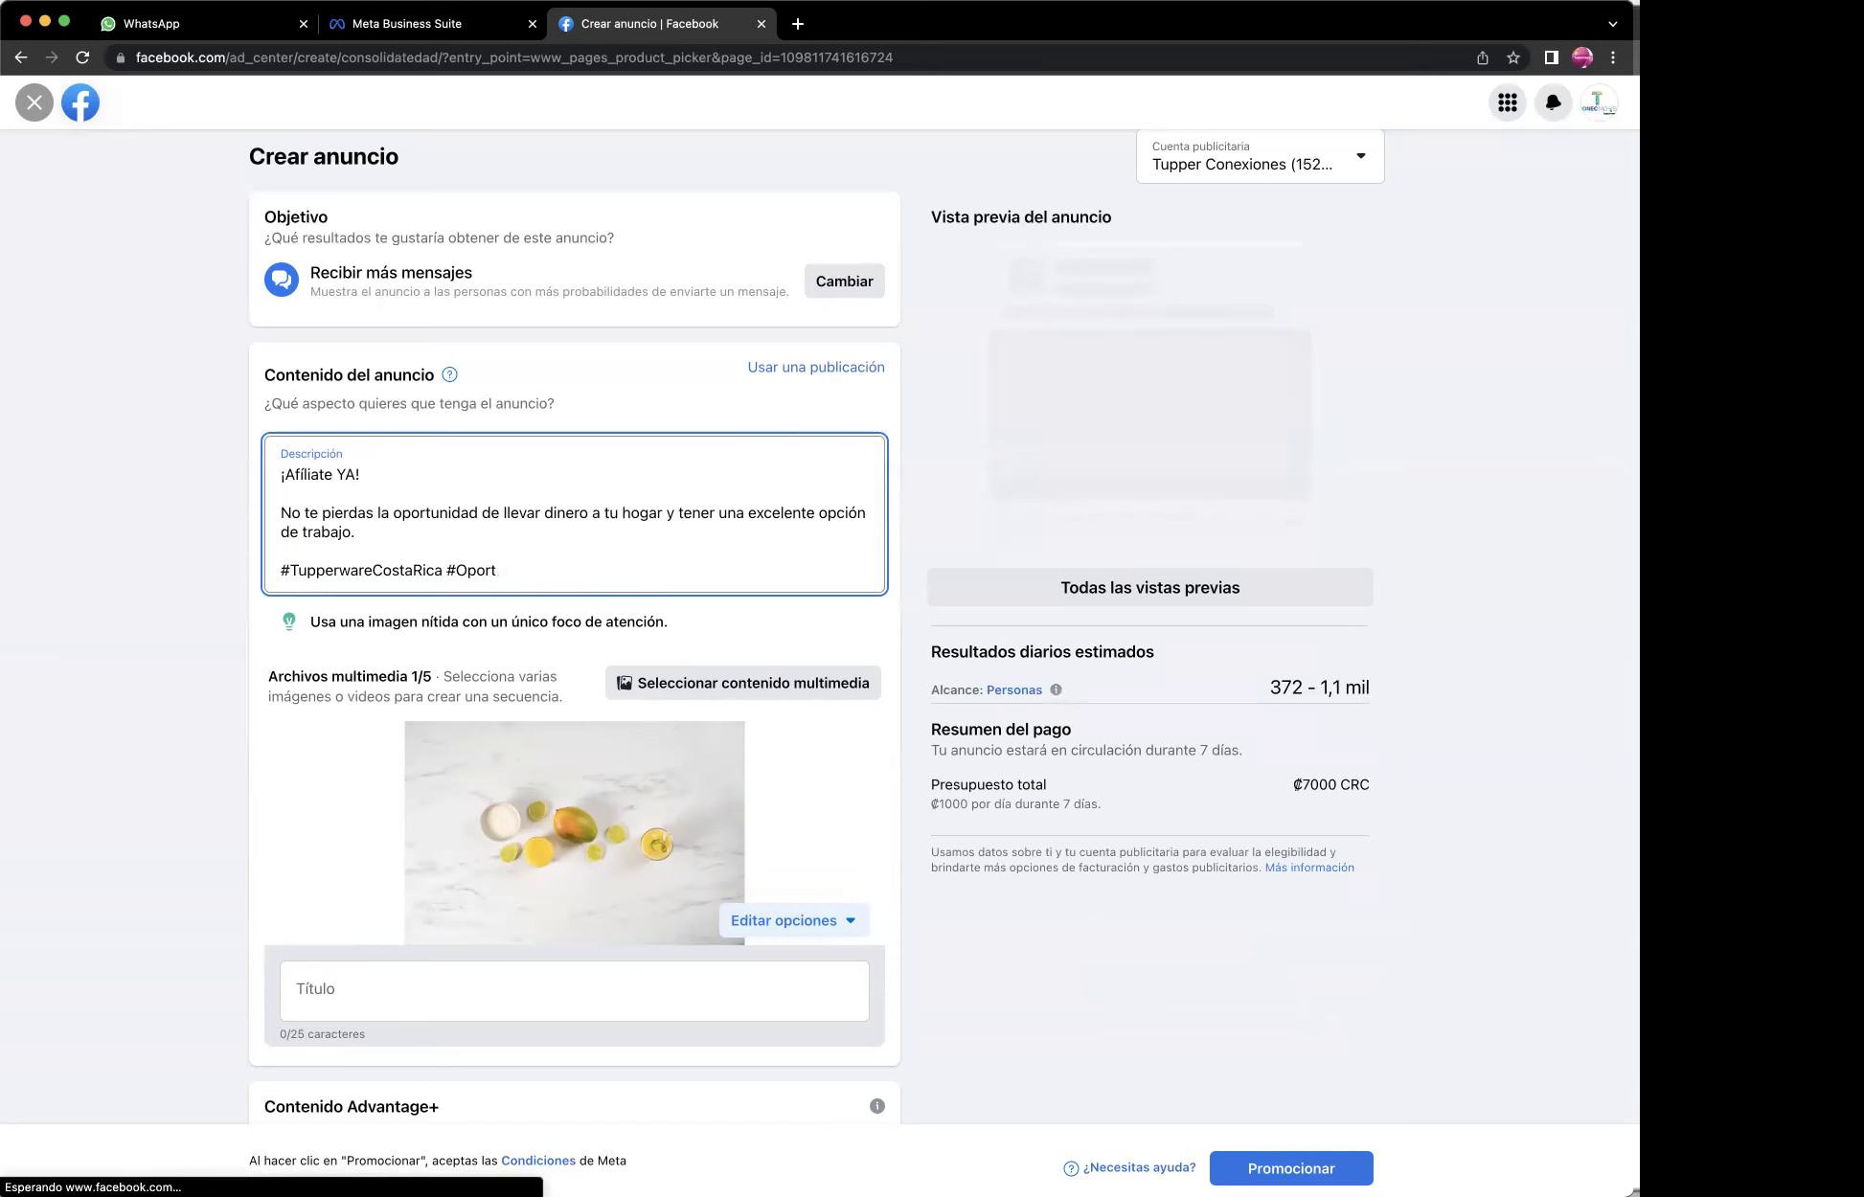
pyautogui.write('nidade')
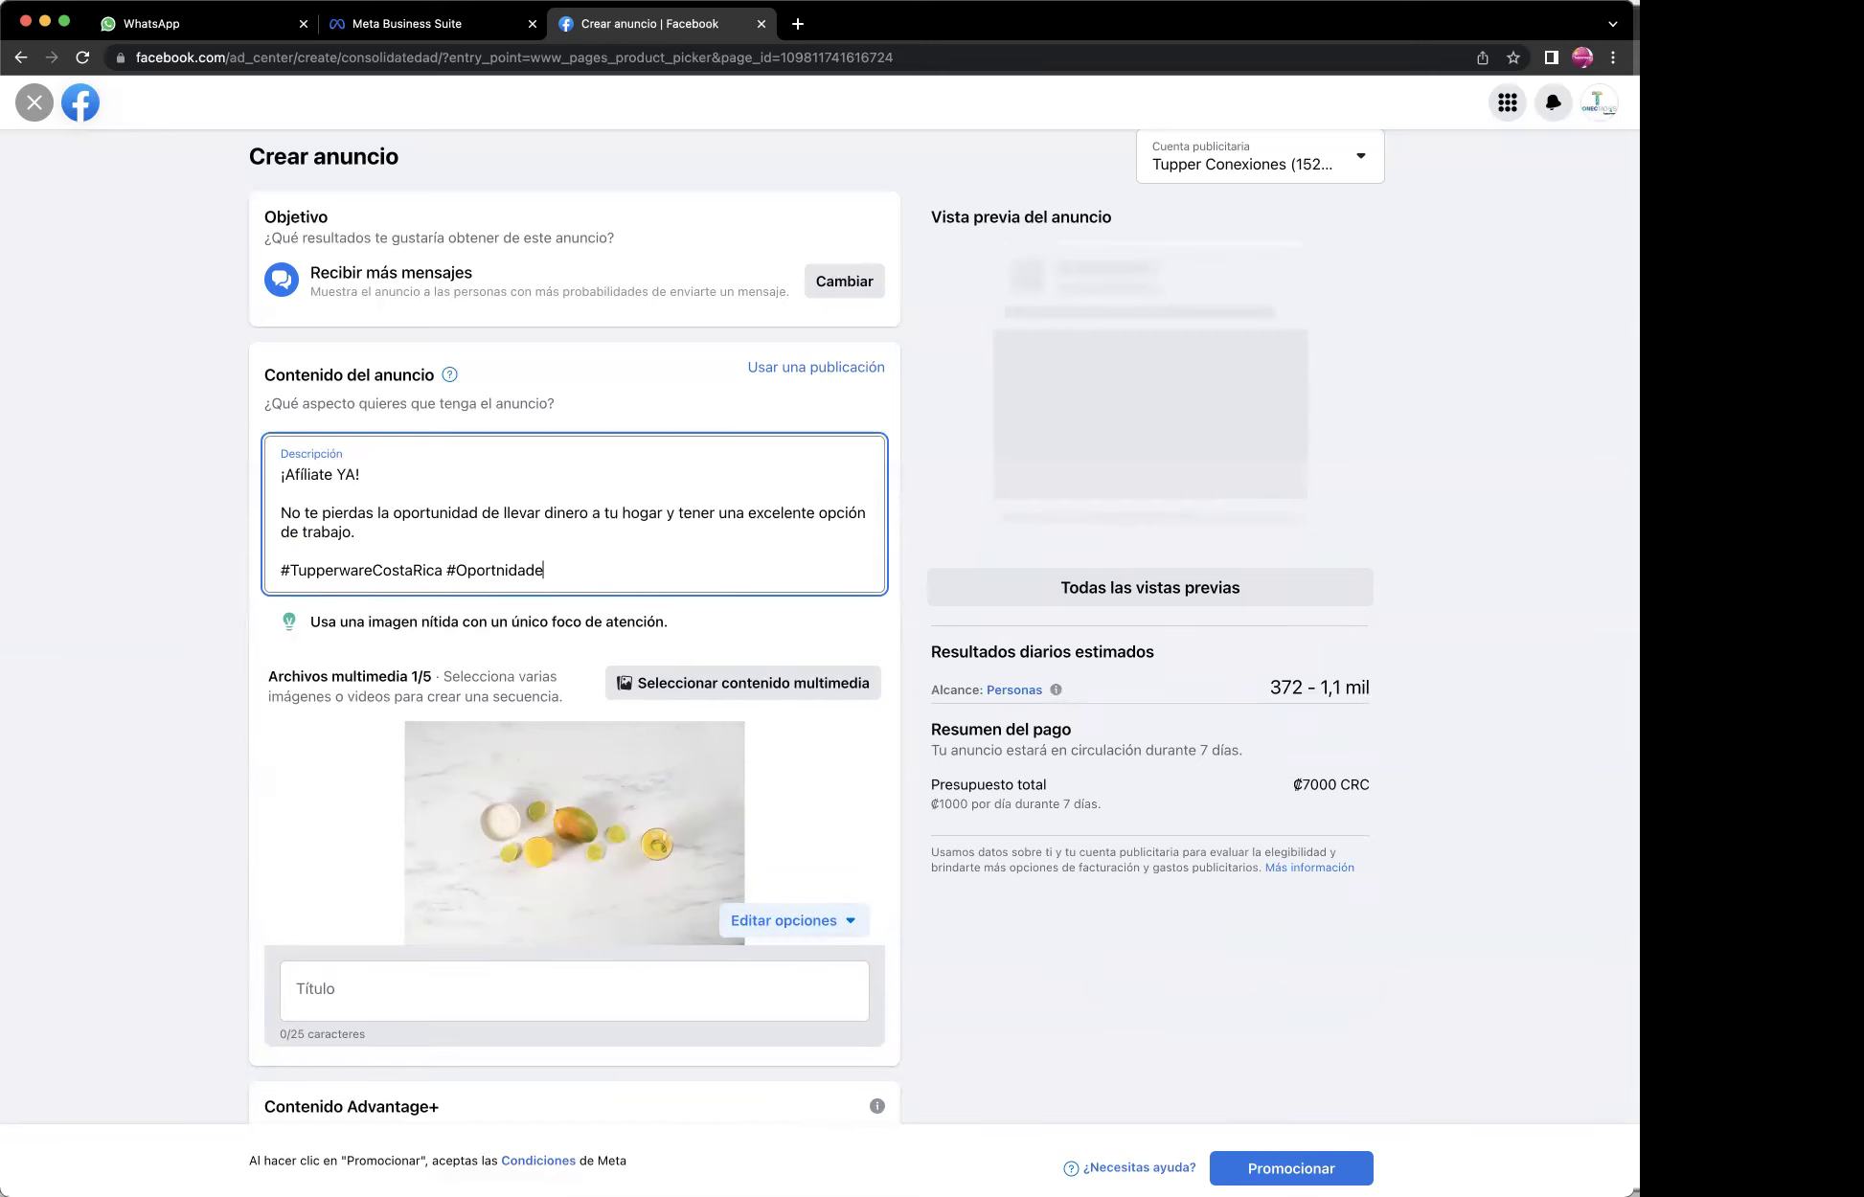
pyautogui.press('BackSpace')
pyautogui.write('De')
pyautogui.press('BackSpace')
pyautogui.write('Tra')
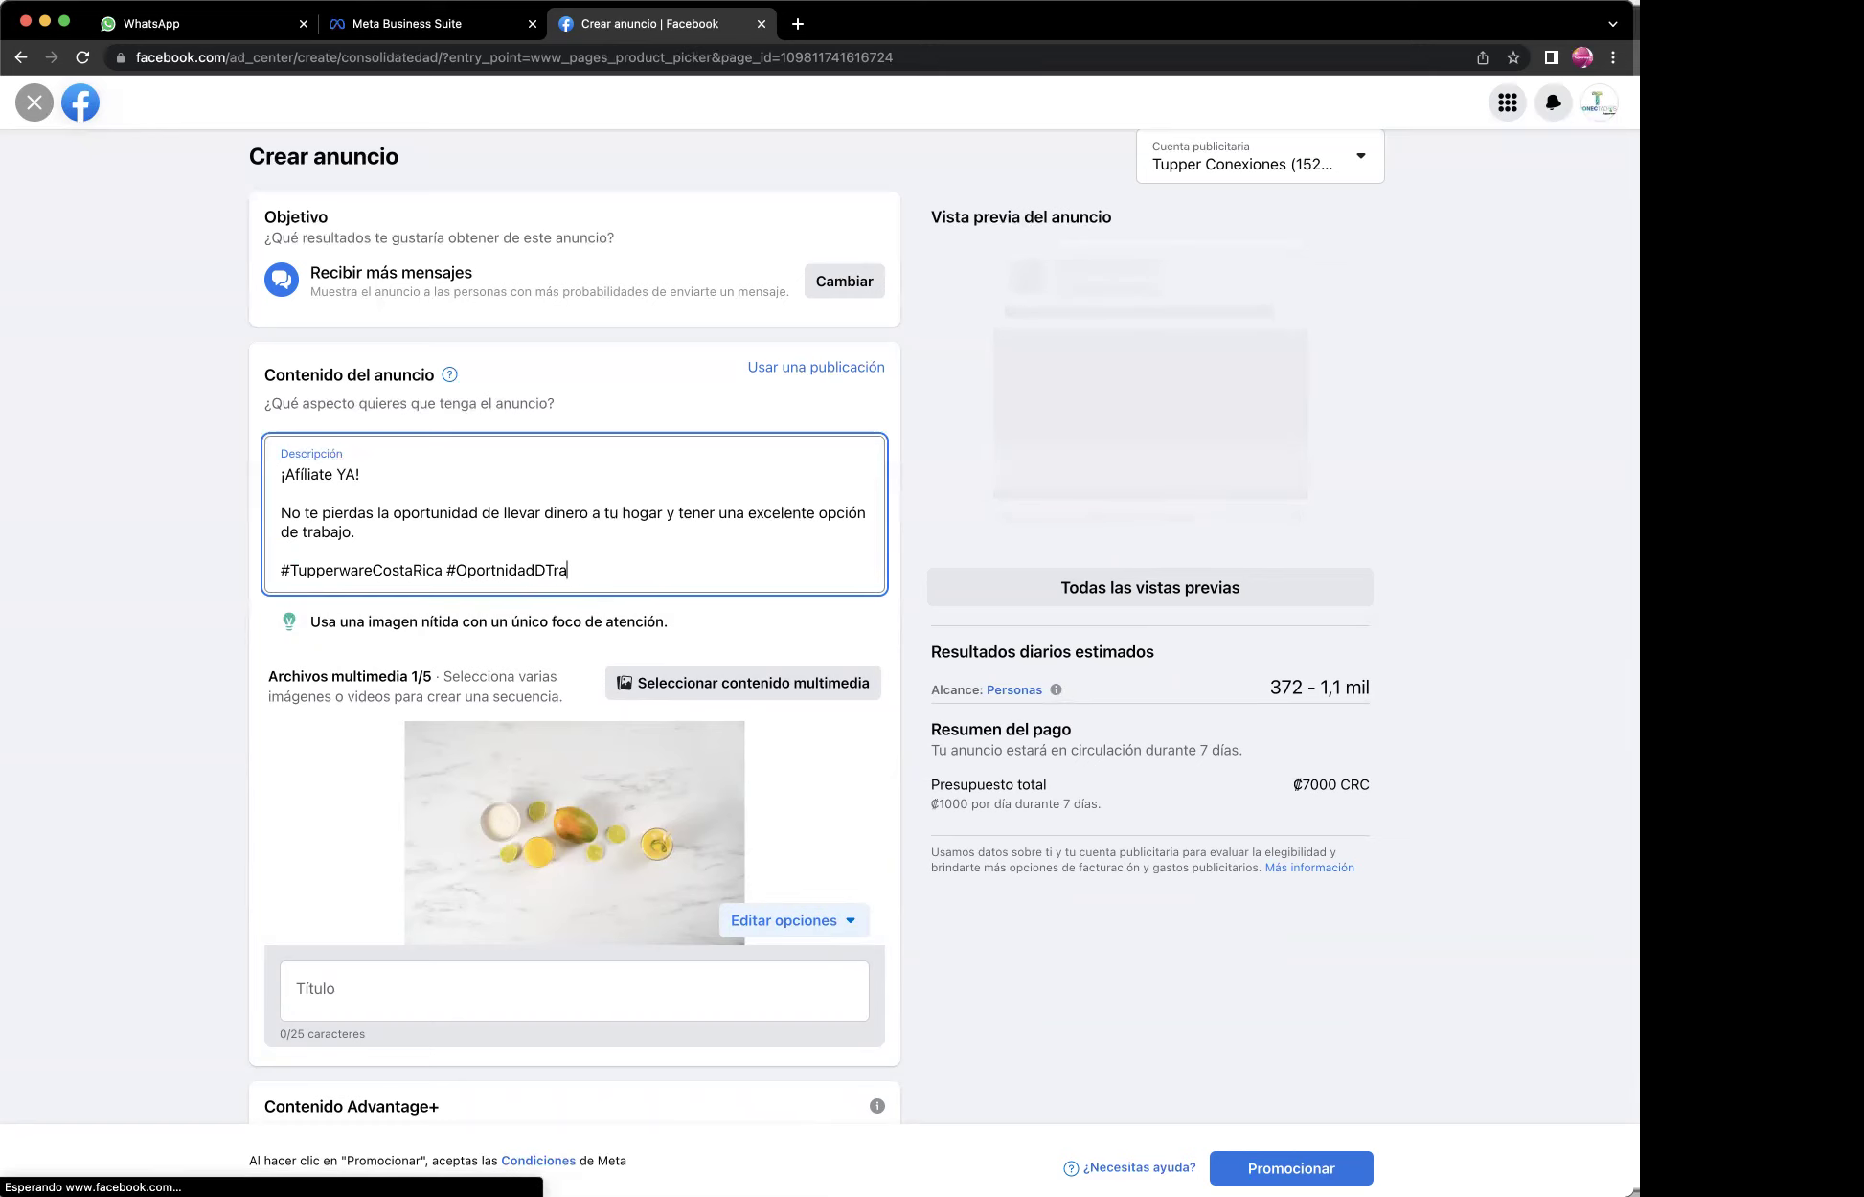
pyautogui.write('e')
pyautogui.press('BackSpace')
pyautogui.write('e')
pyautogui.press('BackSpace')
pyautogui.press('BackSpace')
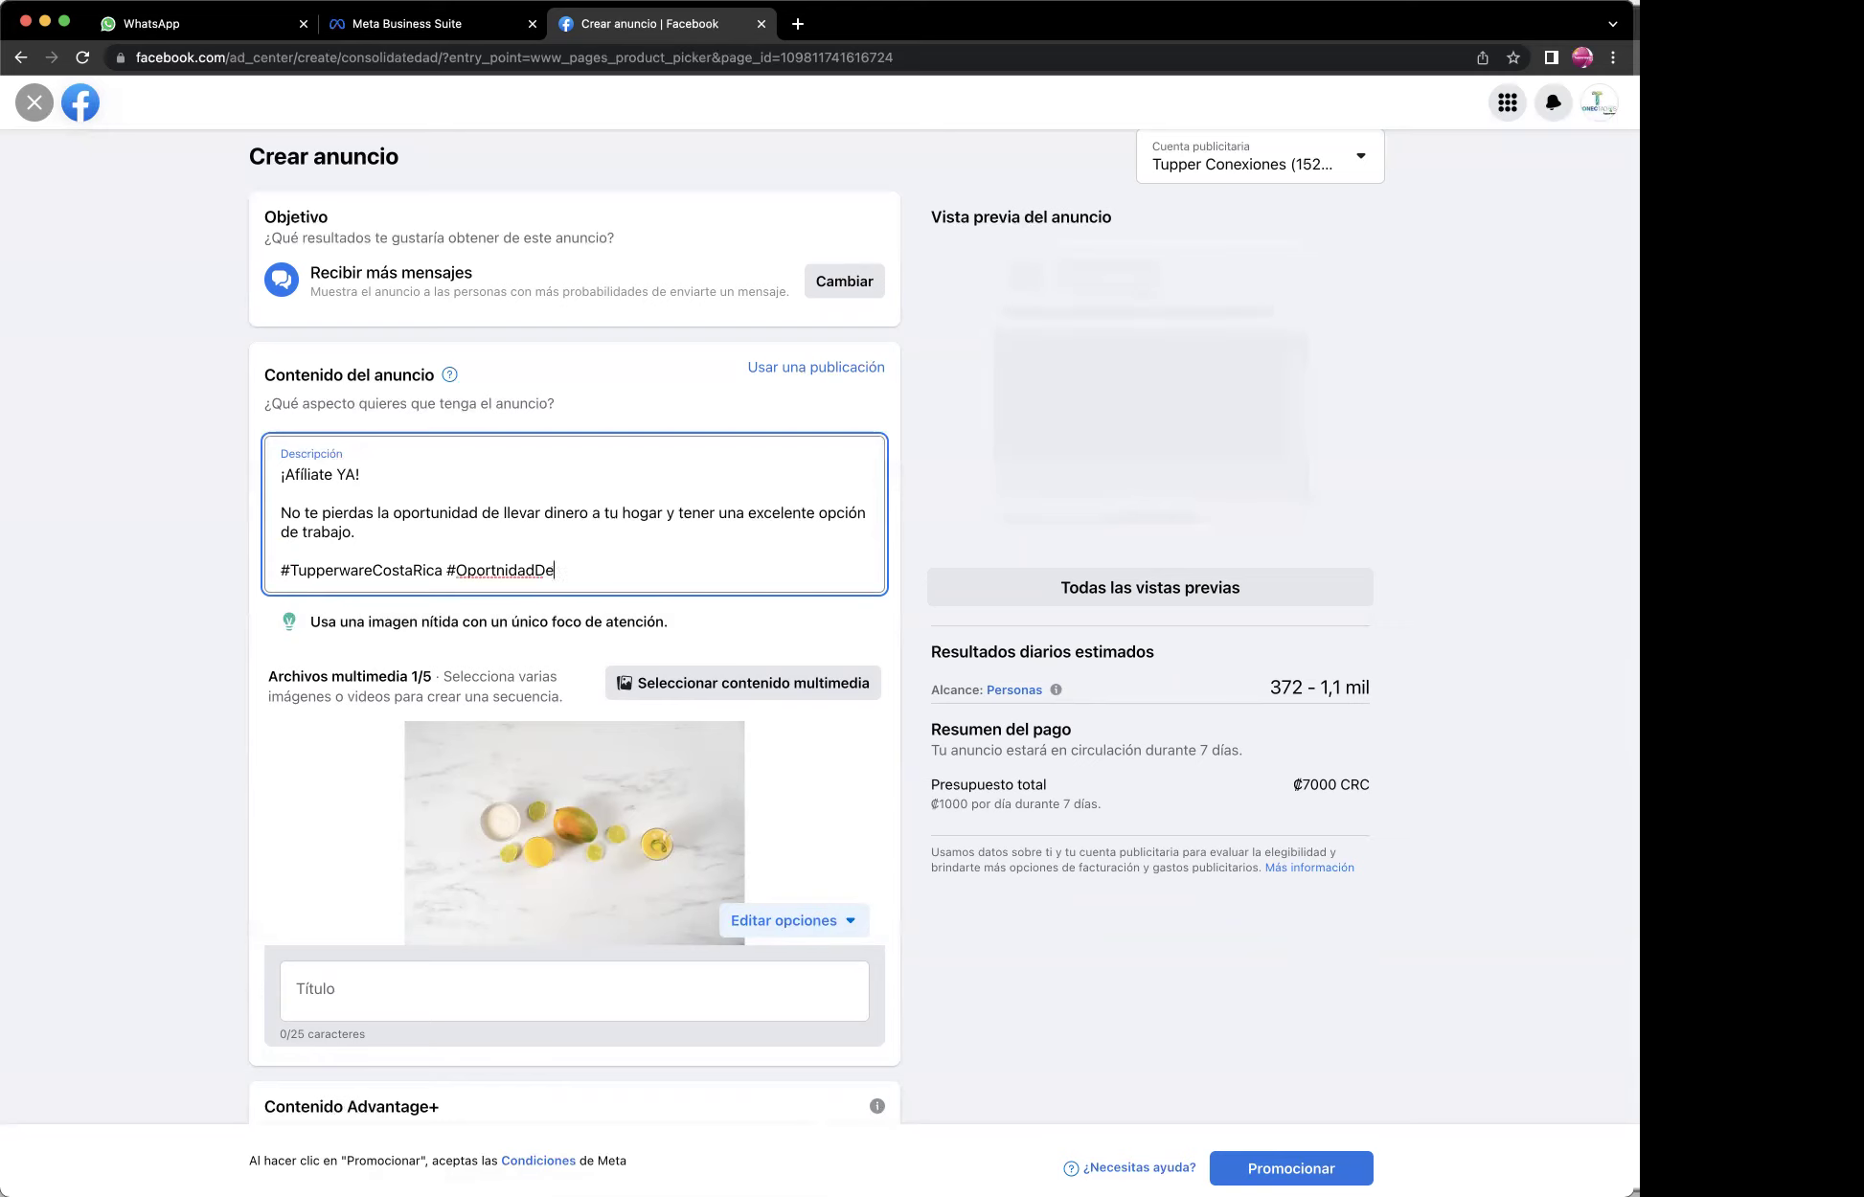
pyautogui.write('eTra')
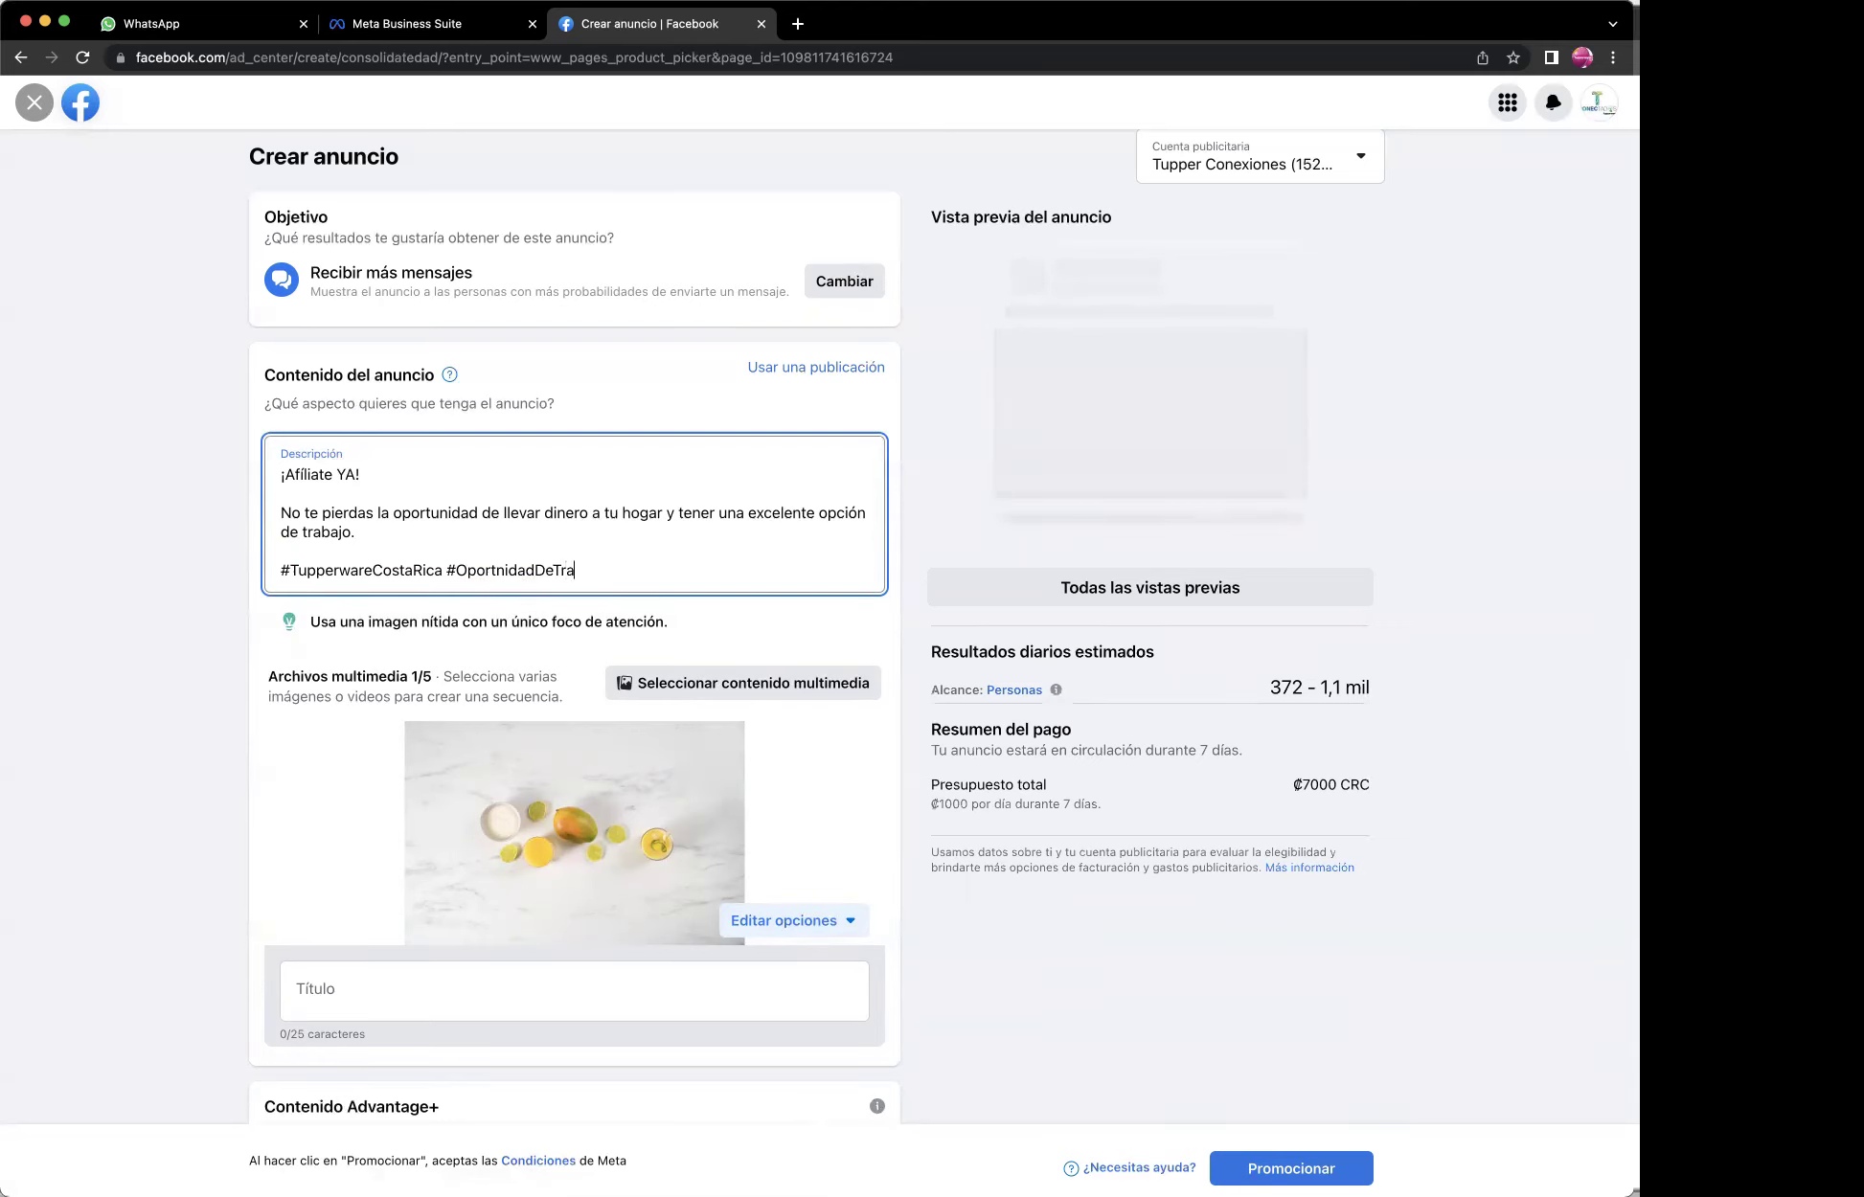
pyautogui.press('BackSpace')
pyautogui.write('baj')
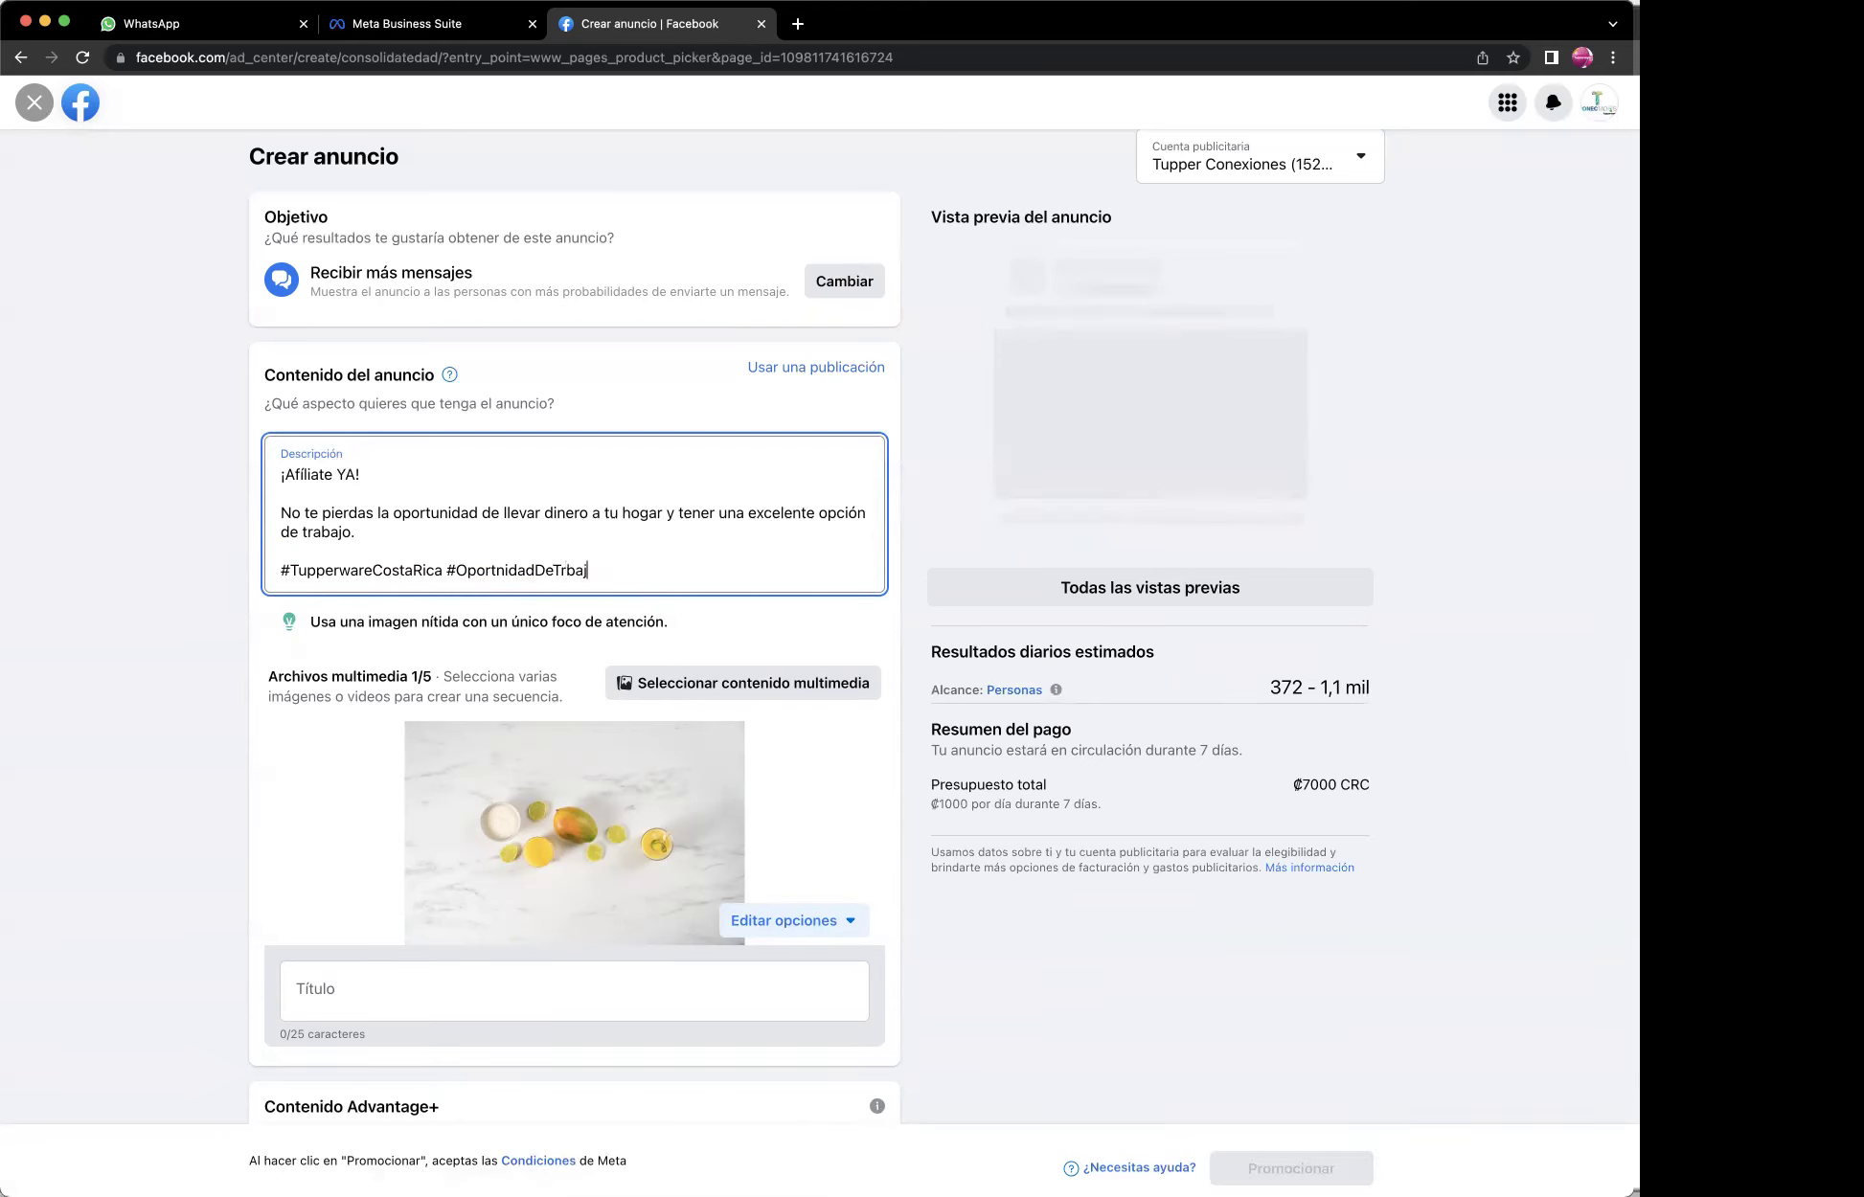
pyautogui.press('BackSpace')
pyautogui.press('BackSpace')
pyautogui.press('BackSpace')
pyautogui.write('a')
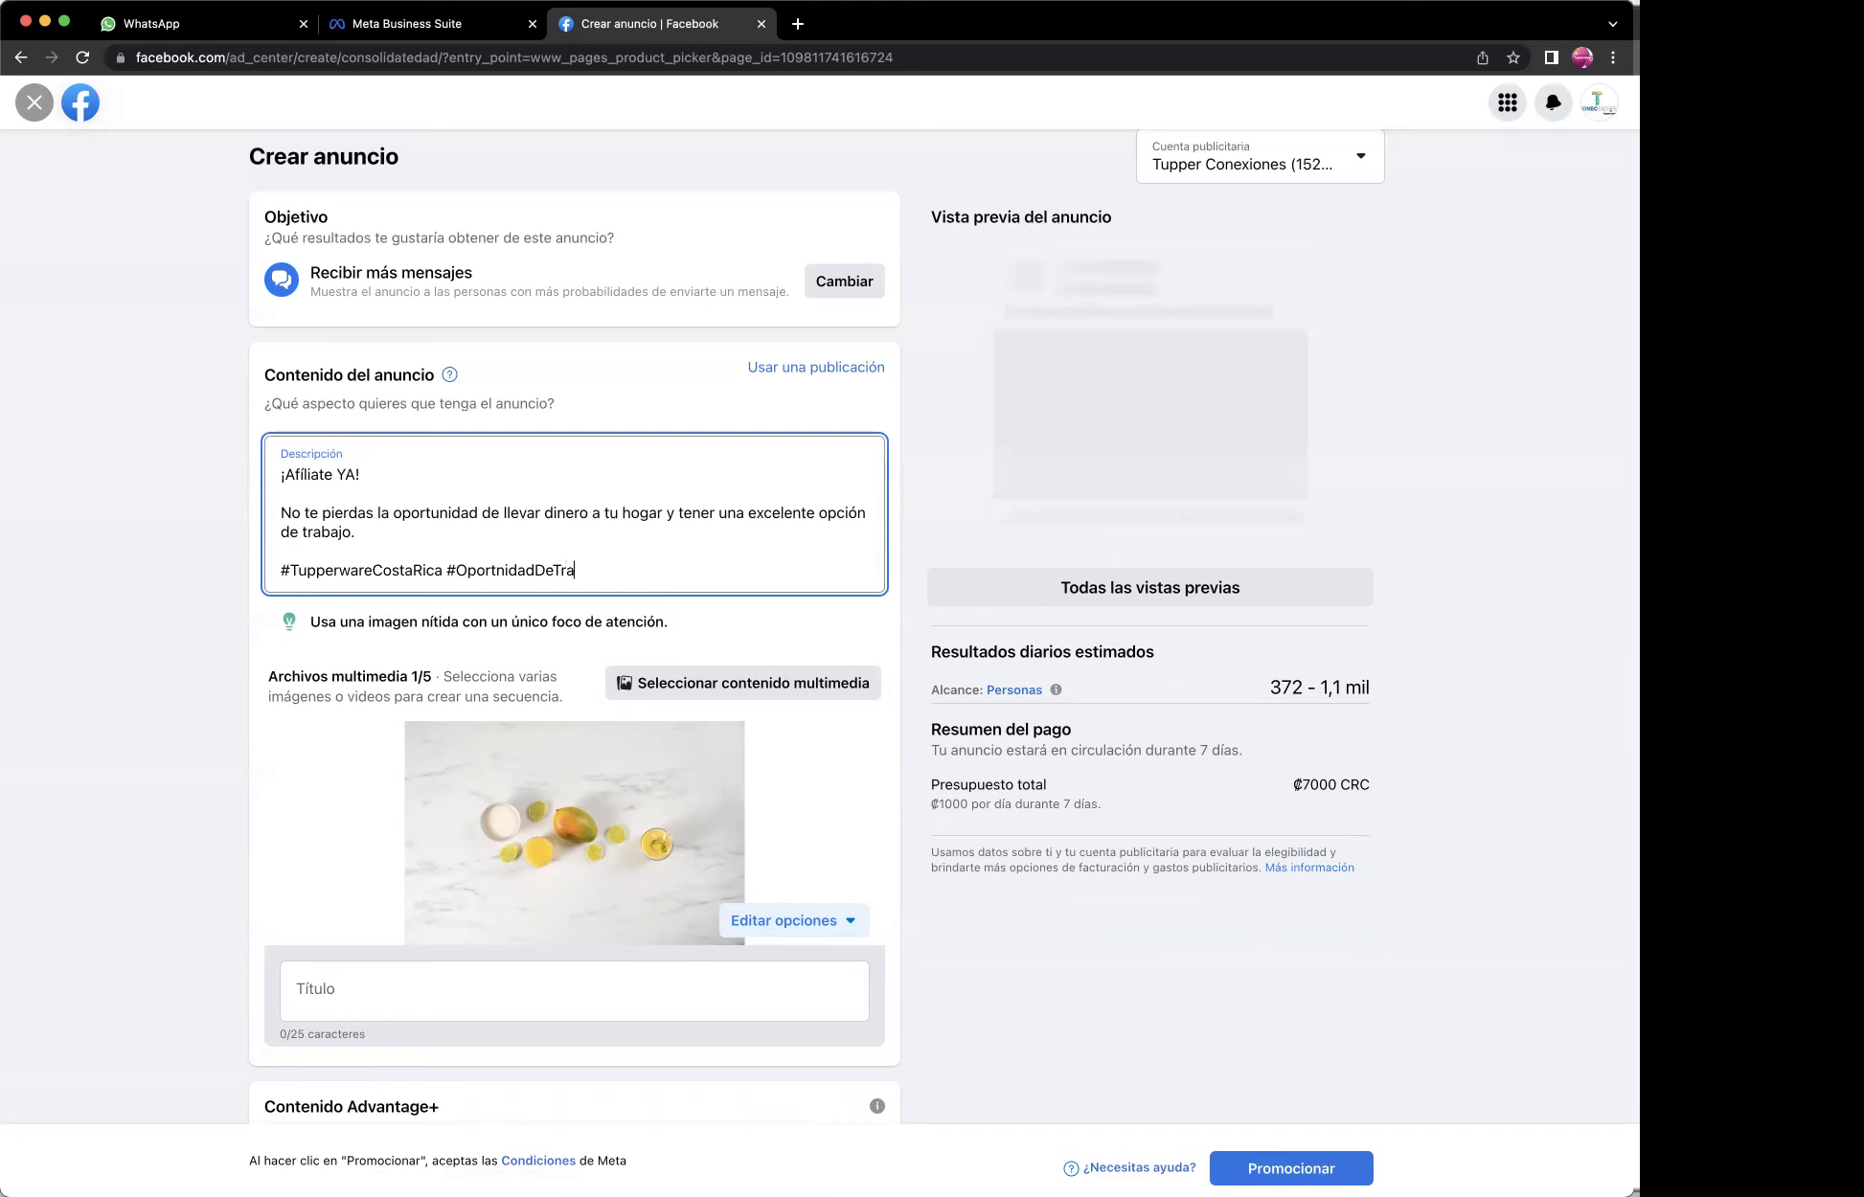
pyautogui.write('bajo')
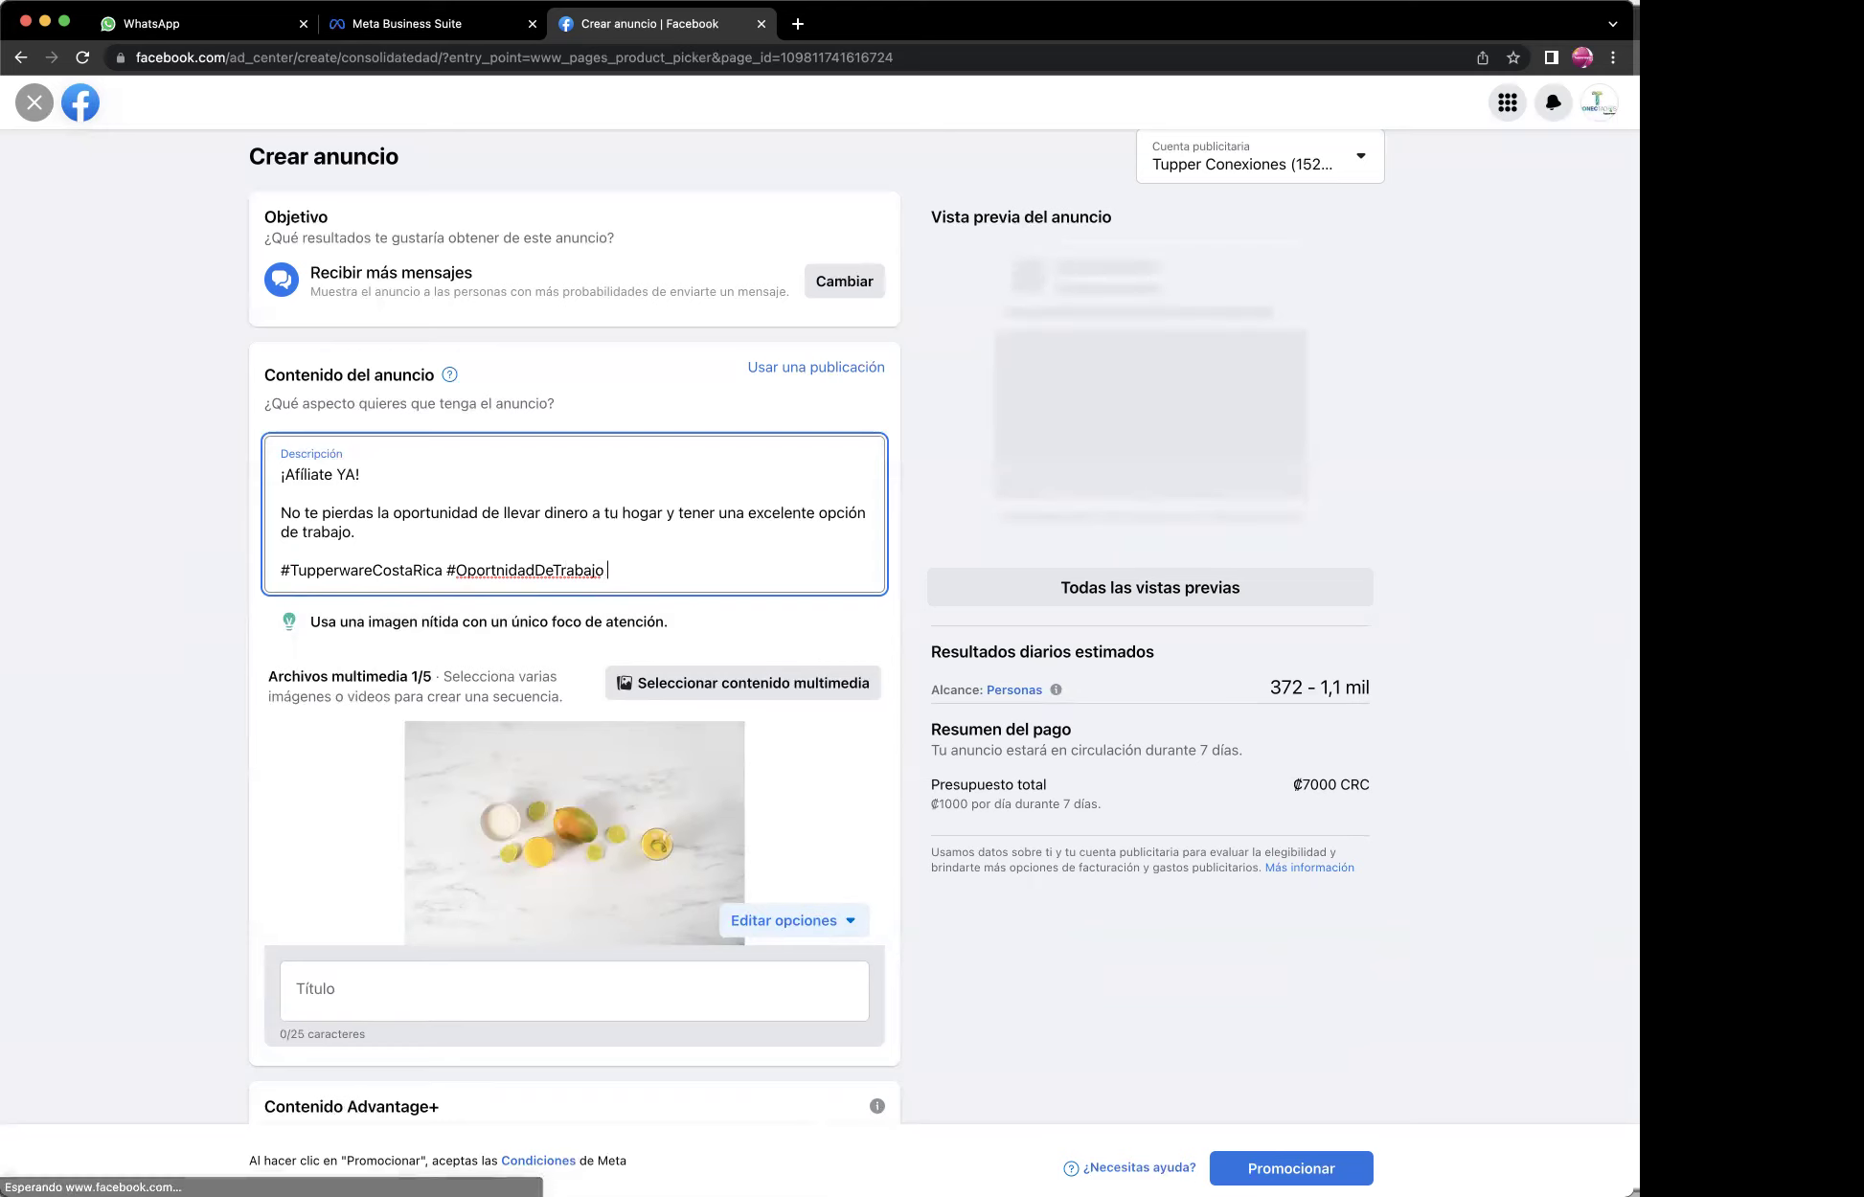
# Correct the spelling of the second hashtag in the description to #OportunidadDeTrabajo.
pyautogui.click(498, 572)
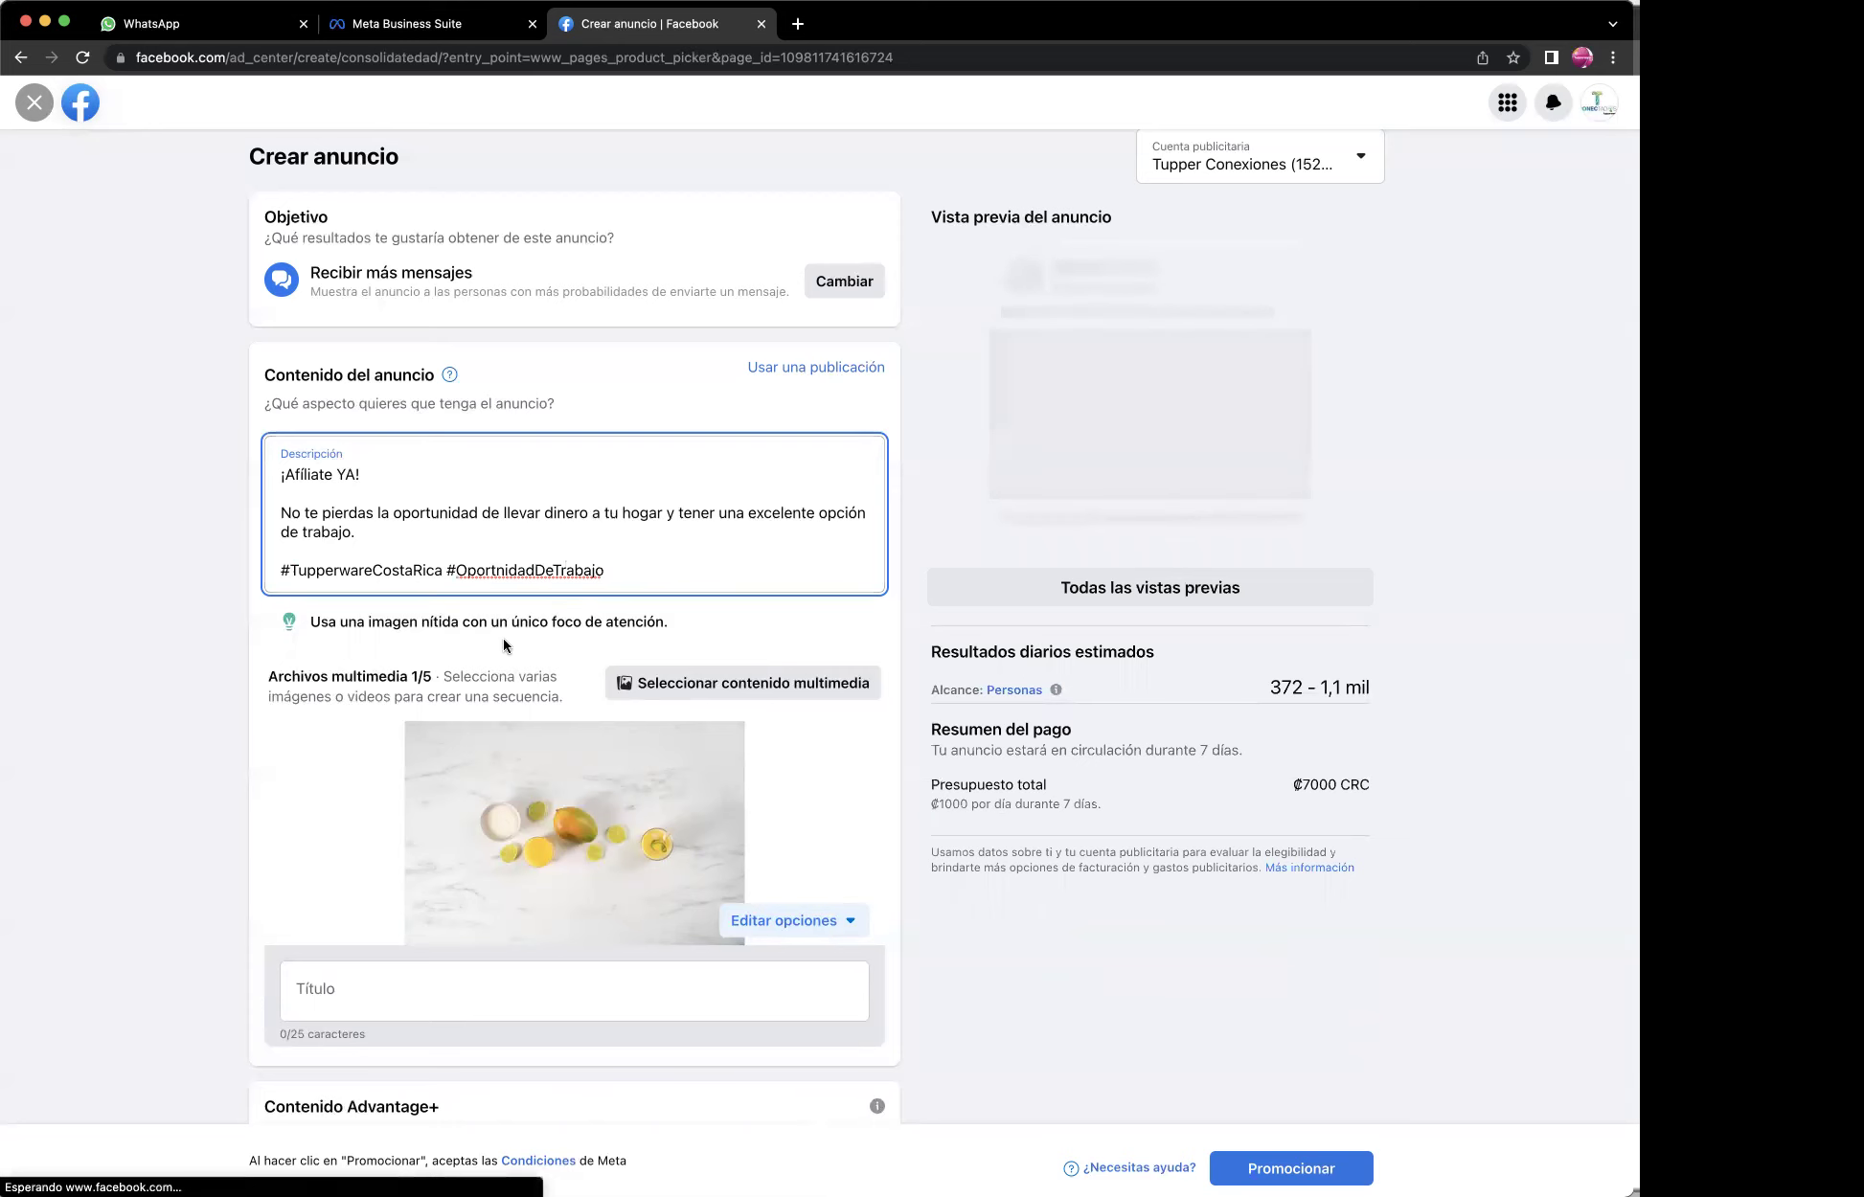
pyautogui.write('u')
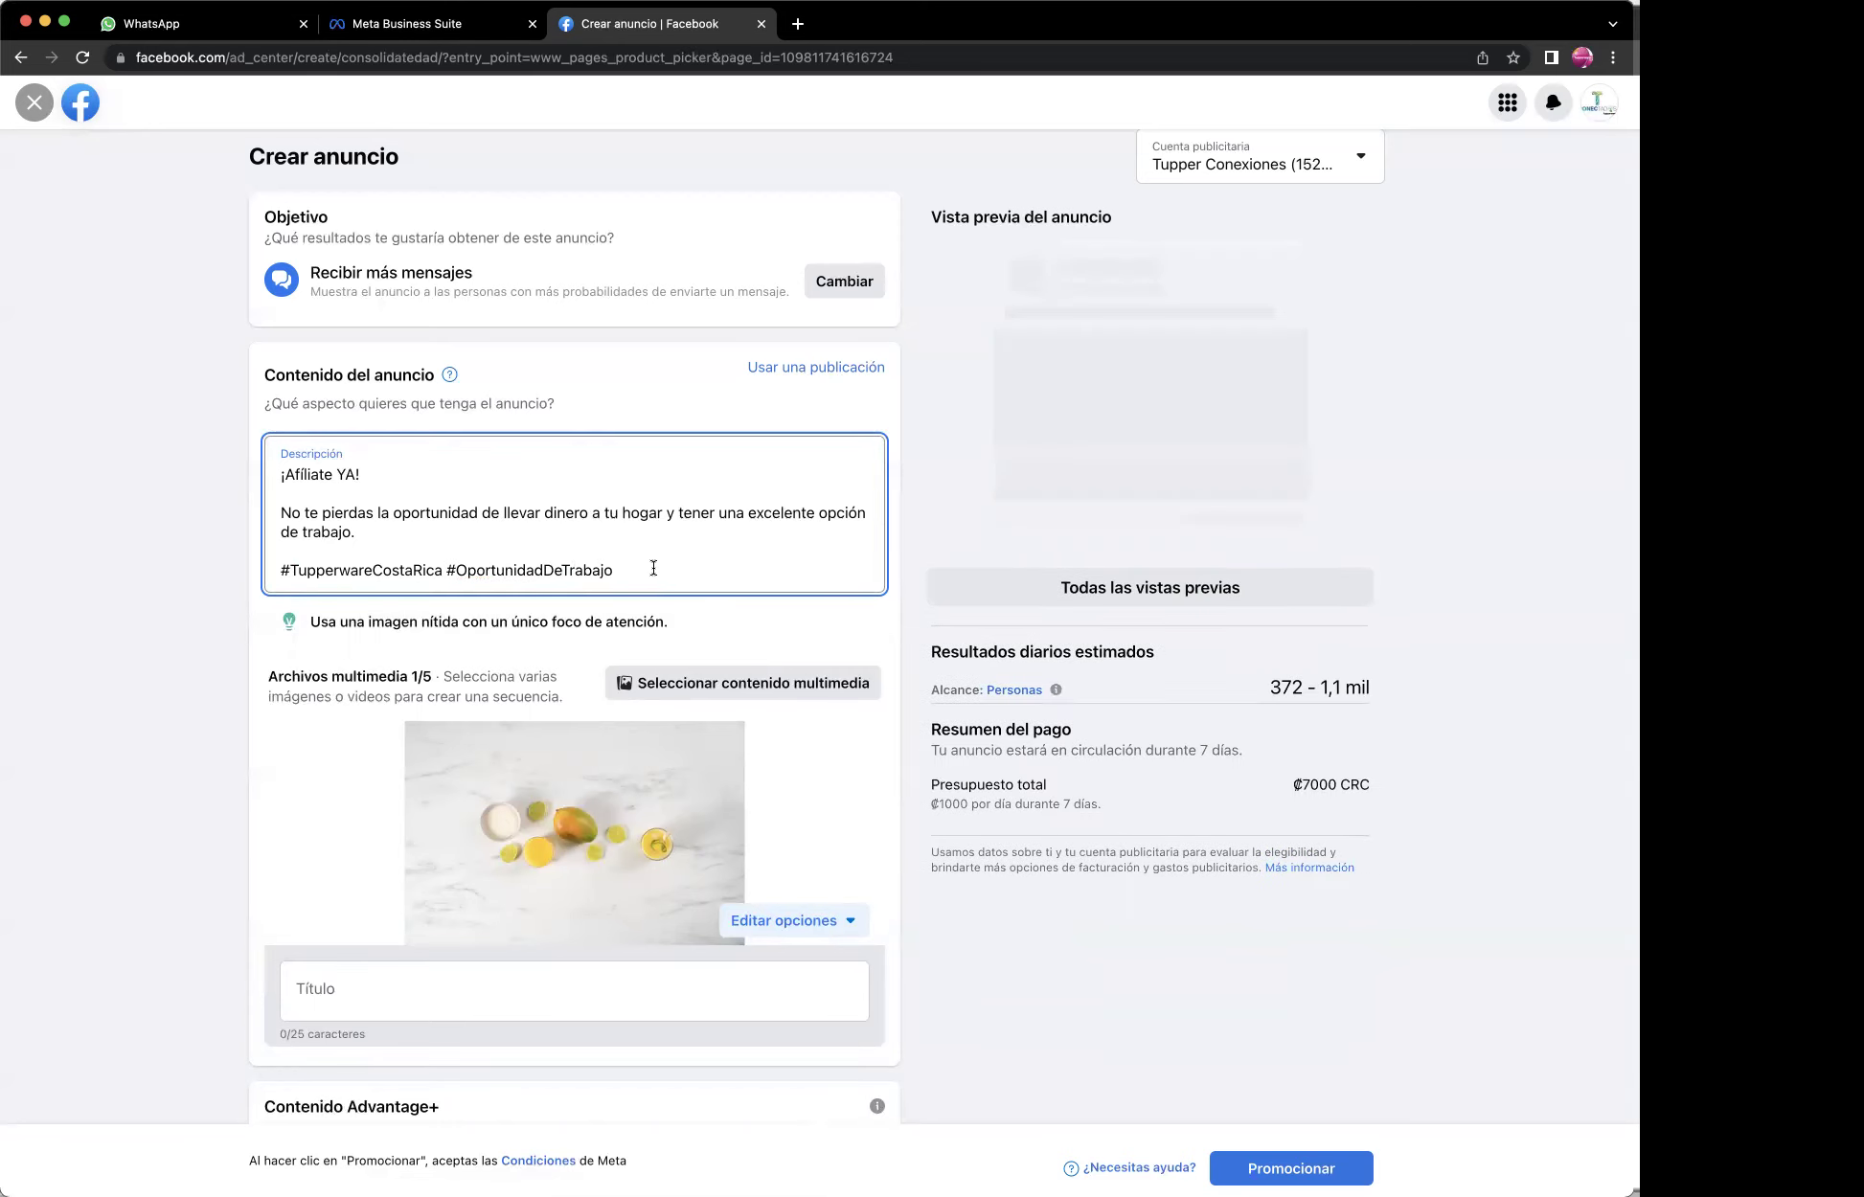
pyautogui.click(654, 568)
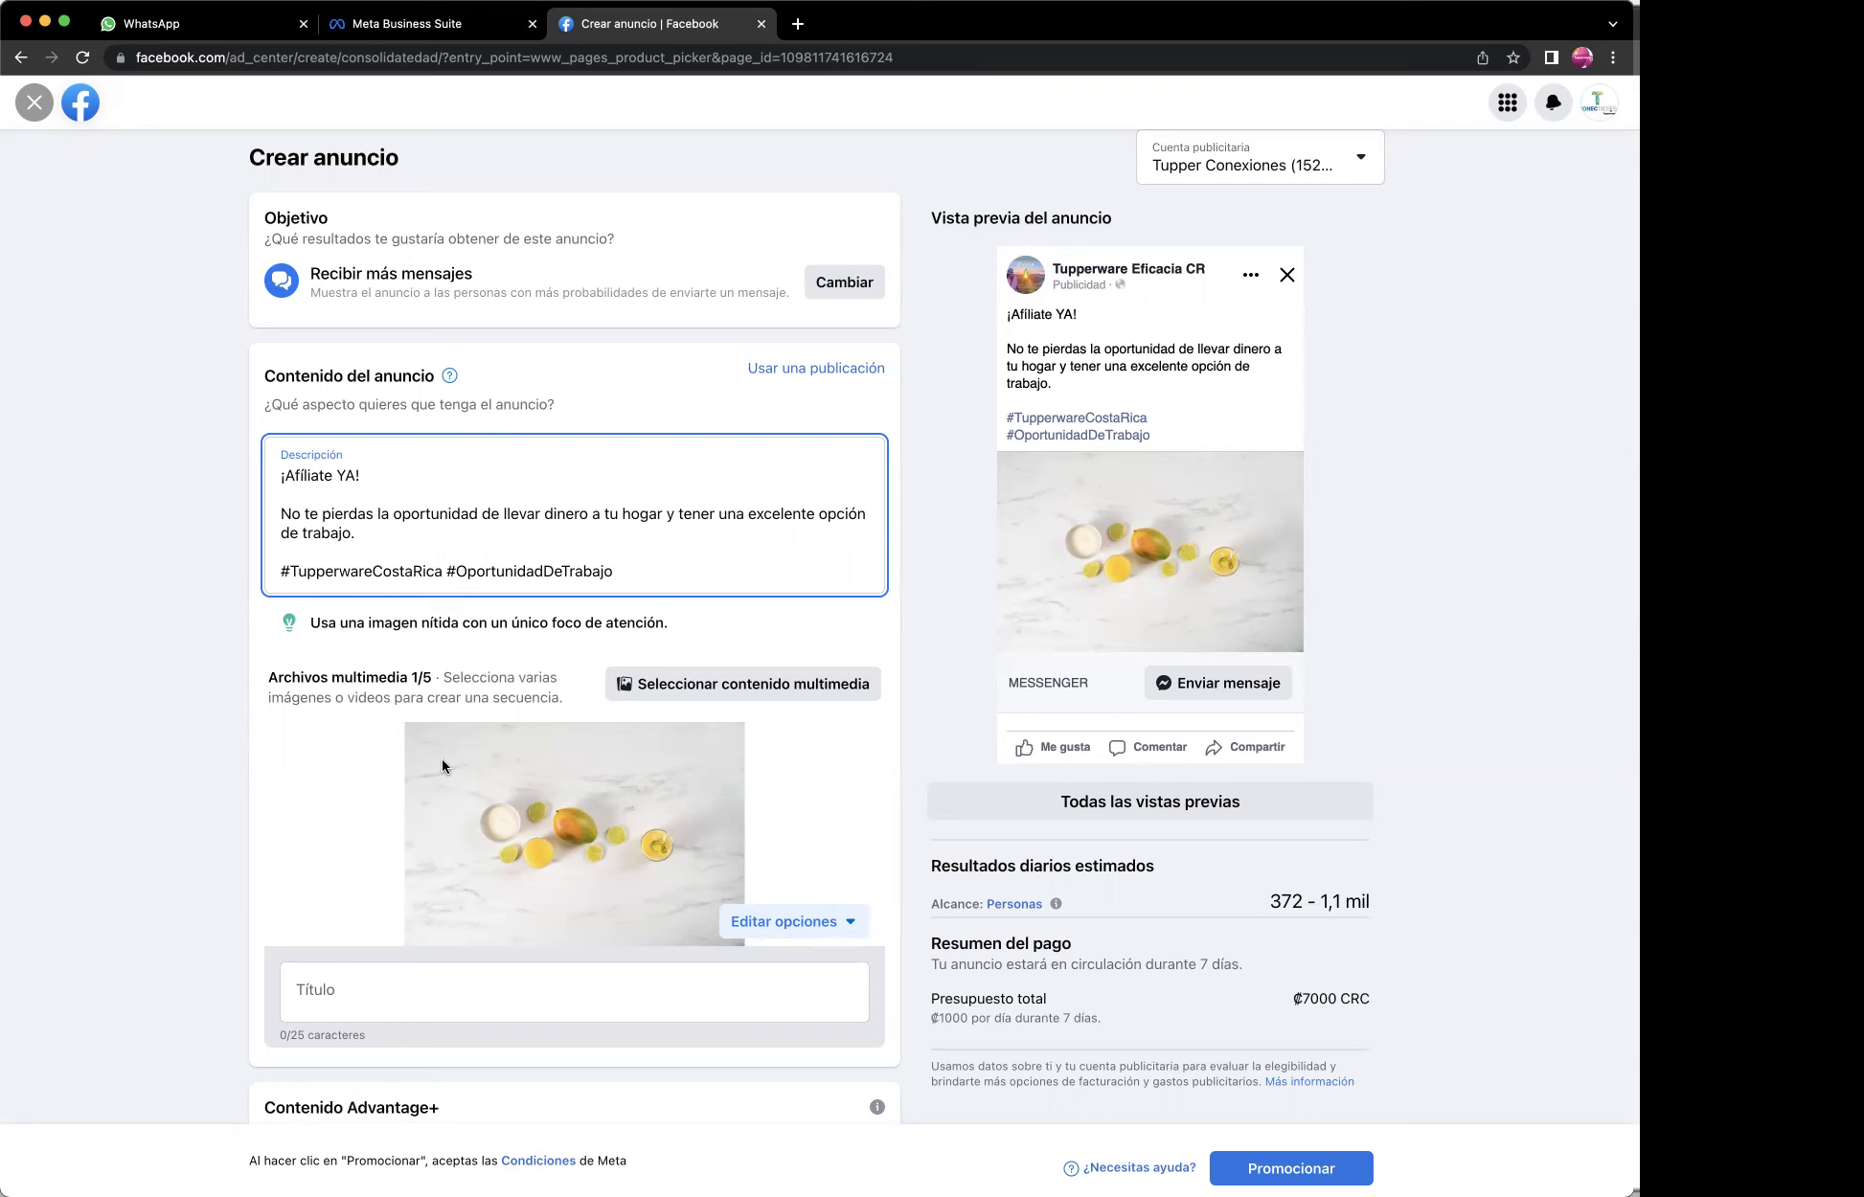
# Upload 1.jpg and 2.jpg to the ad account's media and use 2.jpg as the ad image.
pyautogui.click(783, 921)
pyautogui.click(842, 973)
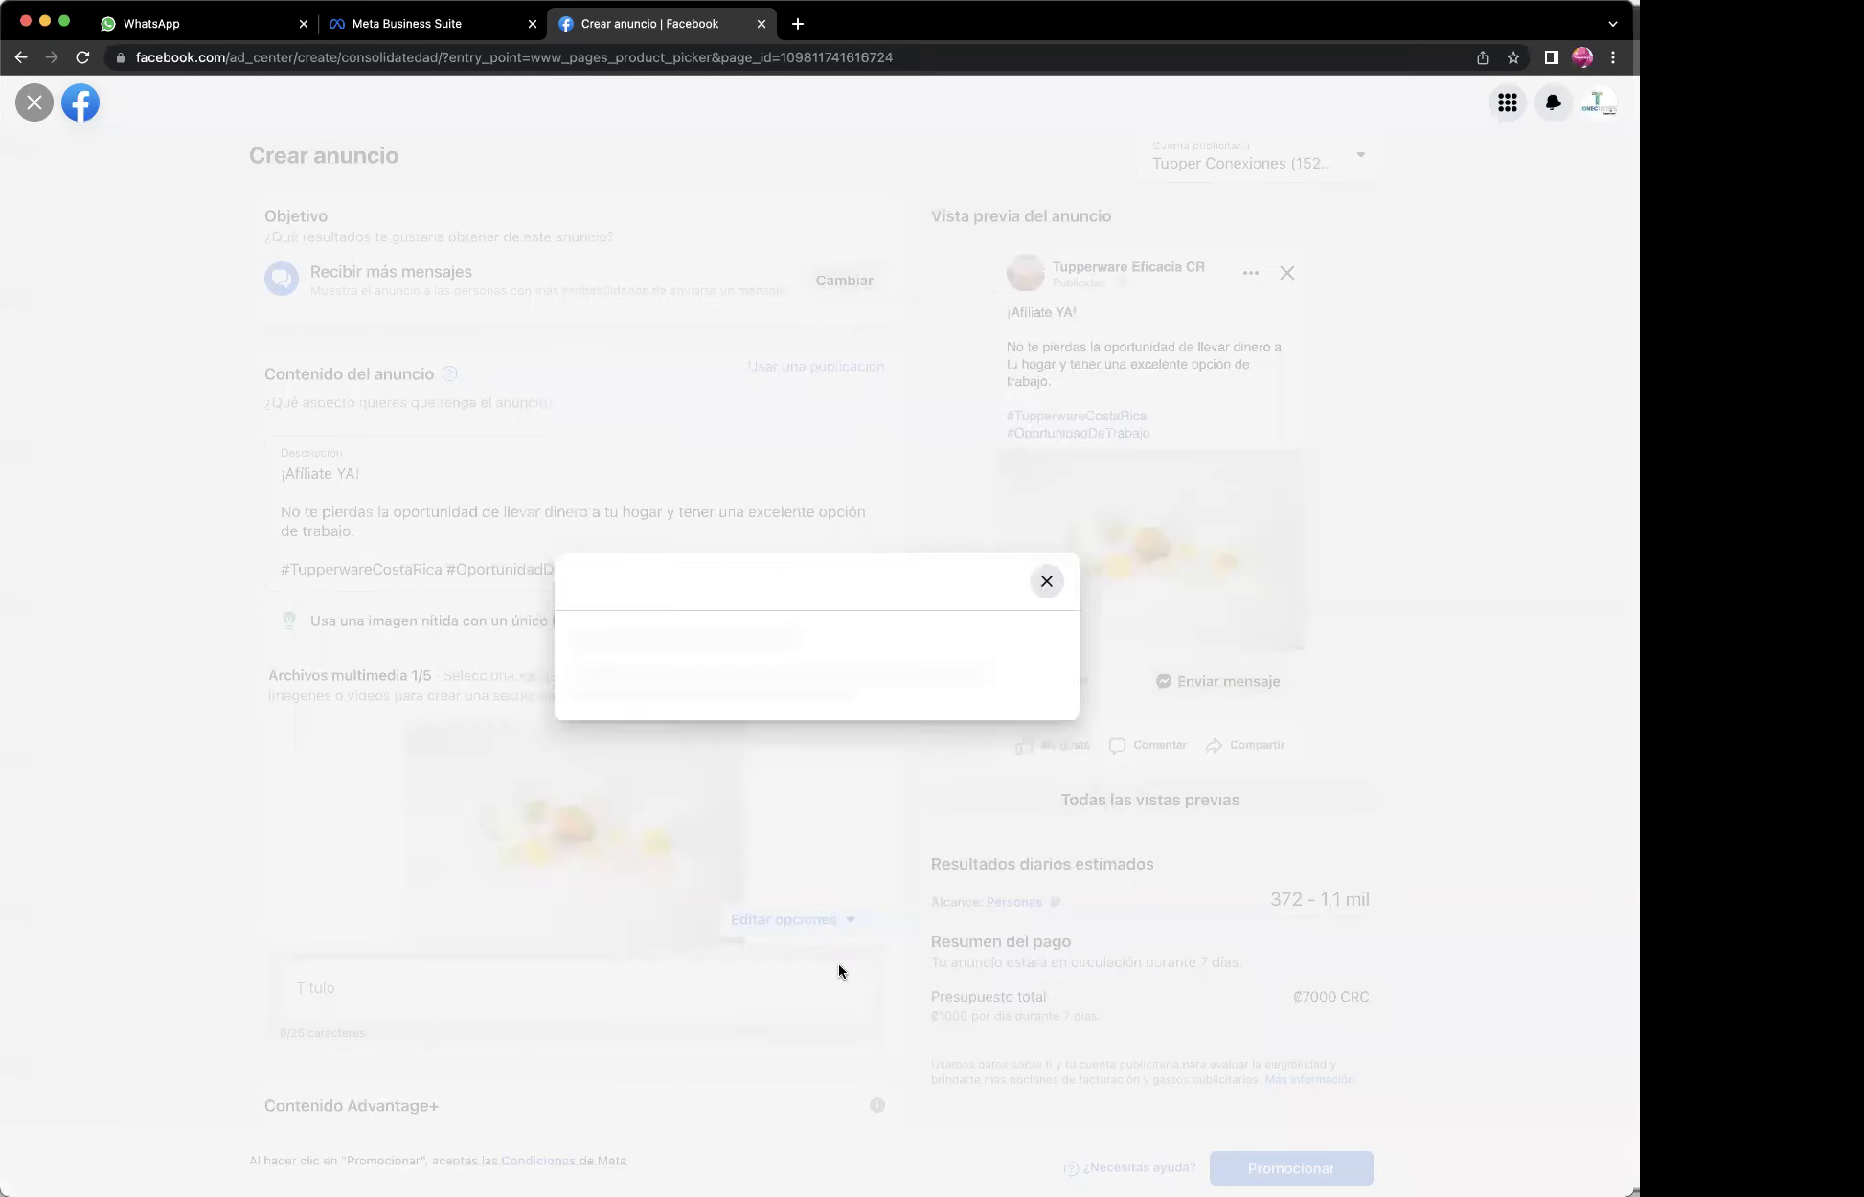
pyautogui.moveTo(1238, 563); pyautogui.dragTo(813, 604)
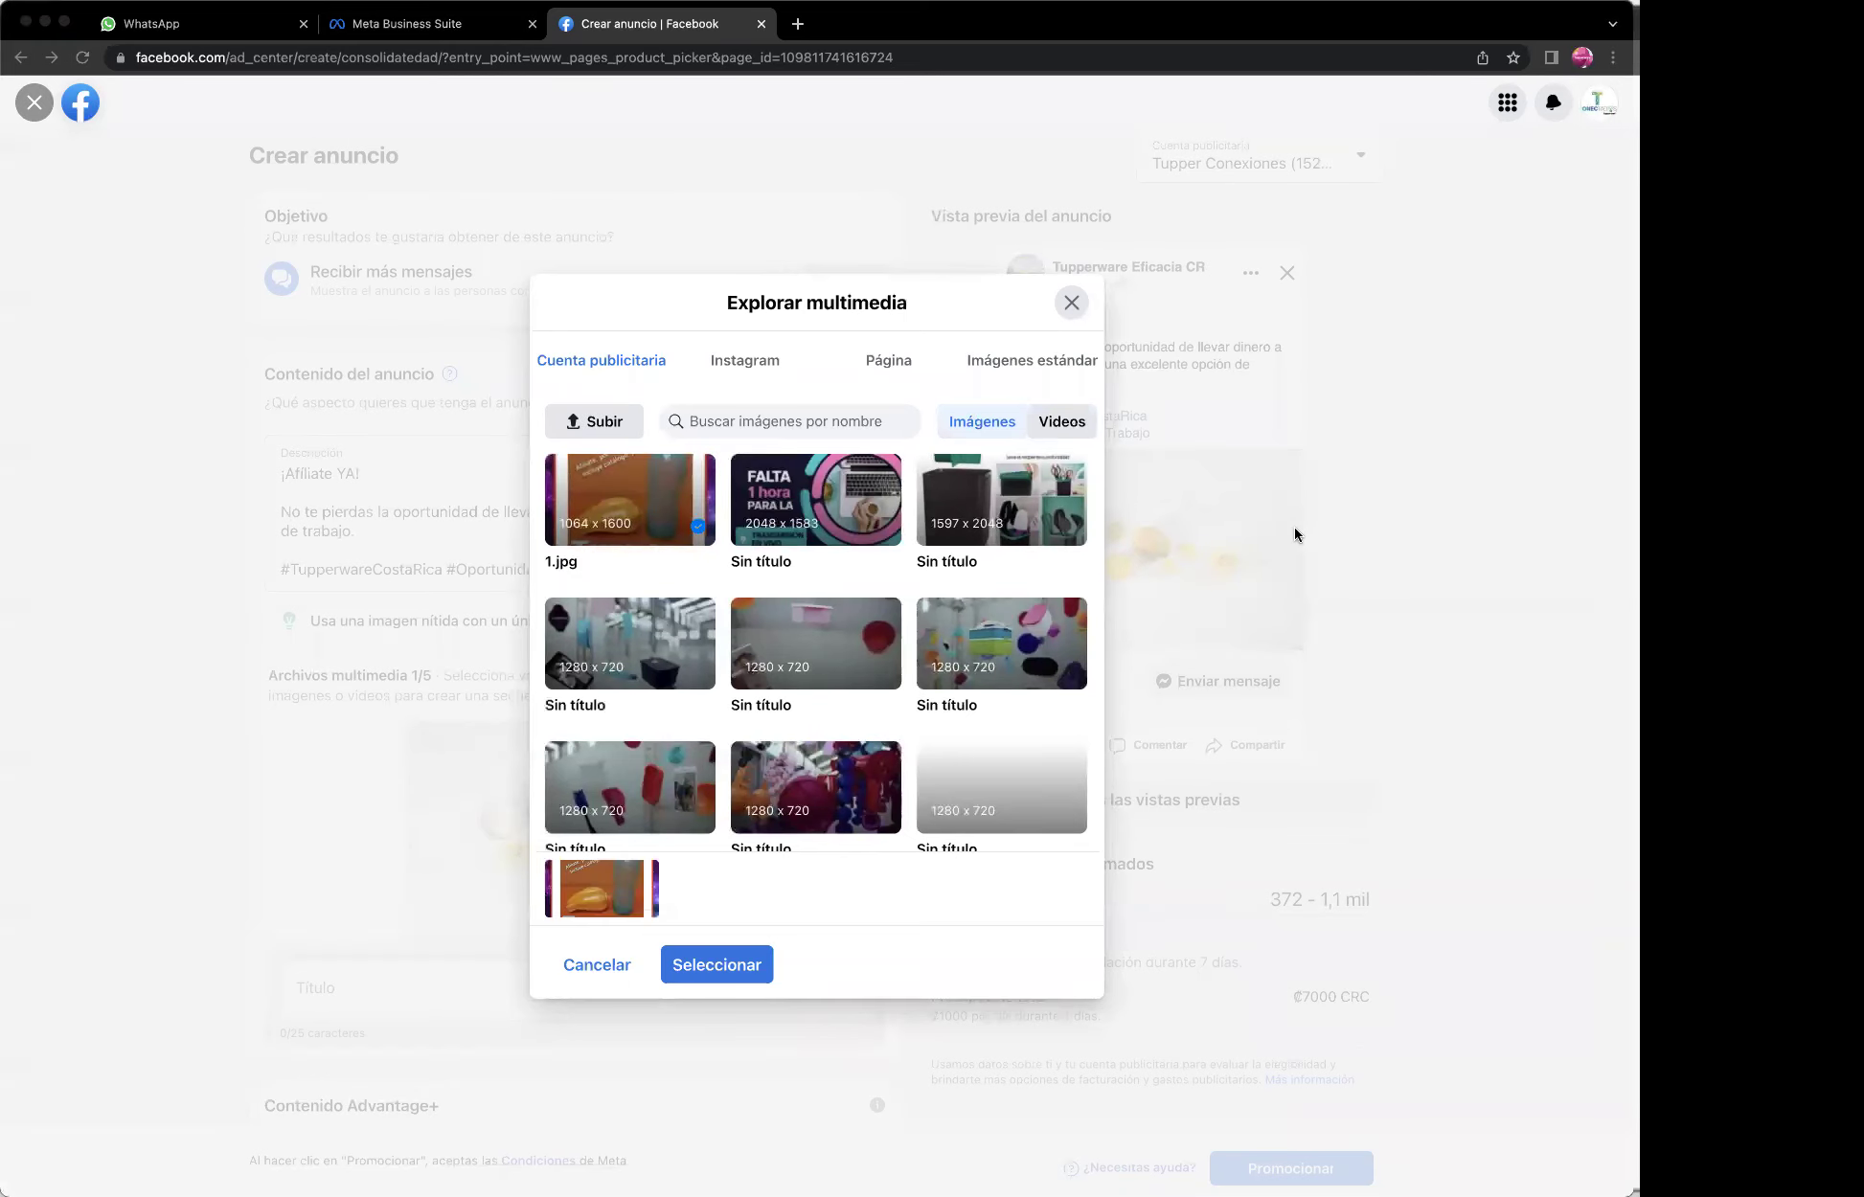
pyautogui.moveTo(1279, 525); pyautogui.dragTo(751, 532)
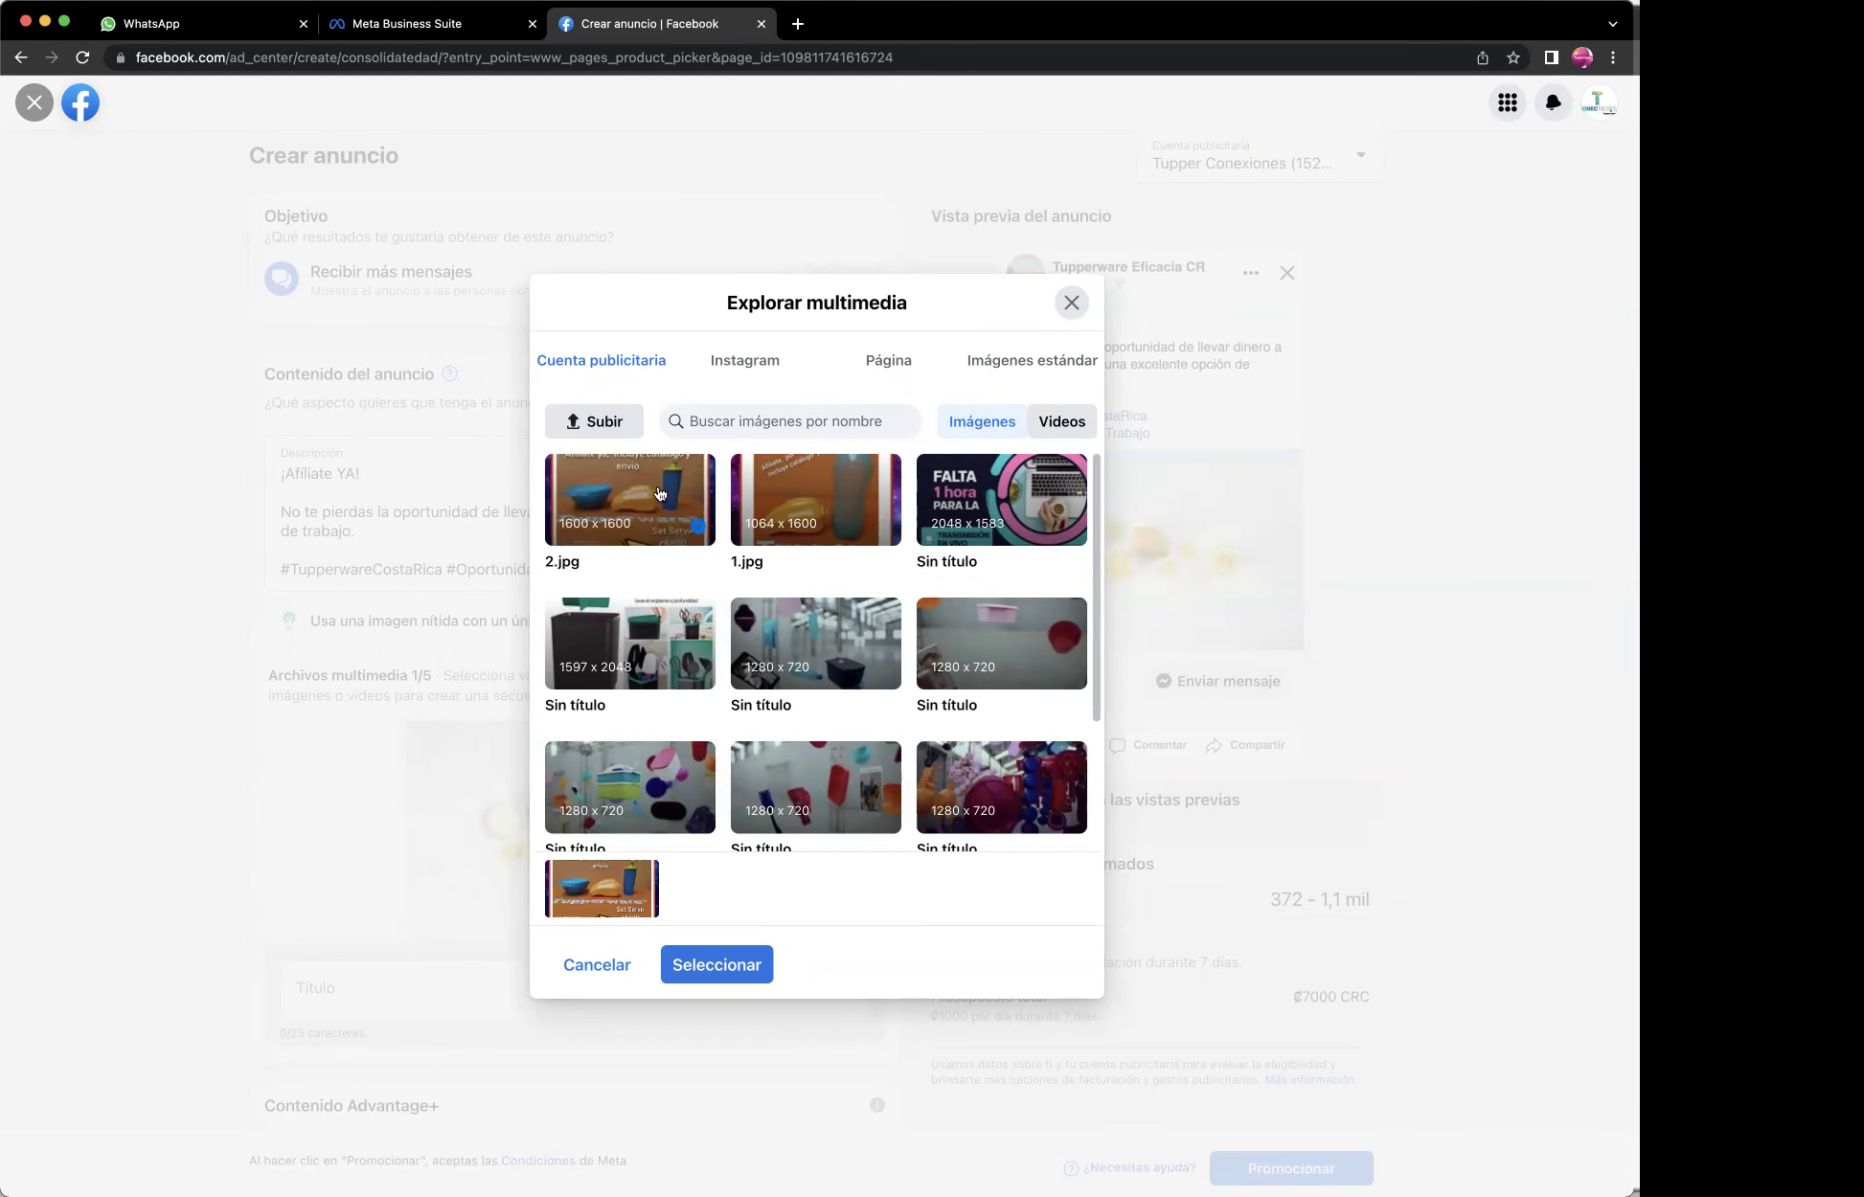
pyautogui.click(717, 966)
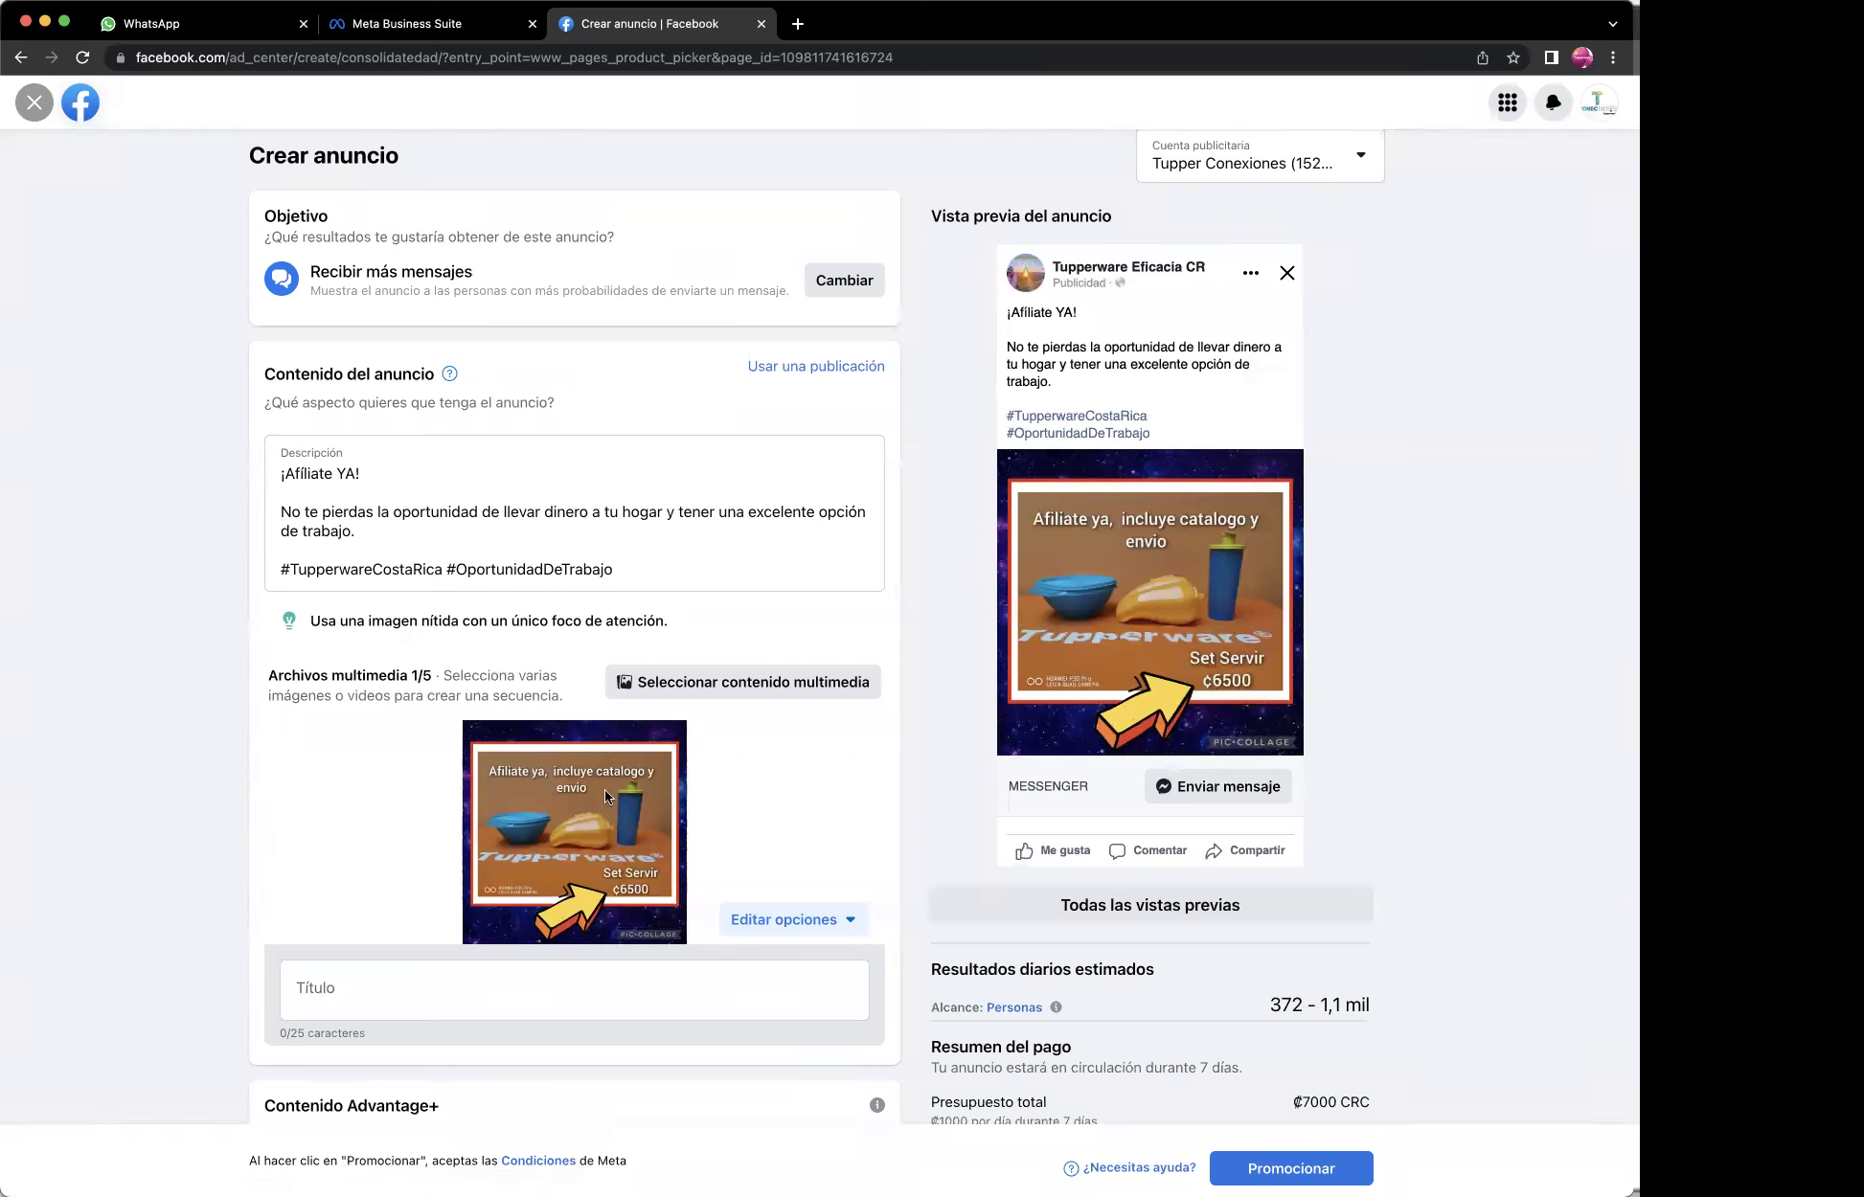
pyautogui.click(805, 920)
pyautogui.click(830, 1000)
pyautogui.click(623, 412)
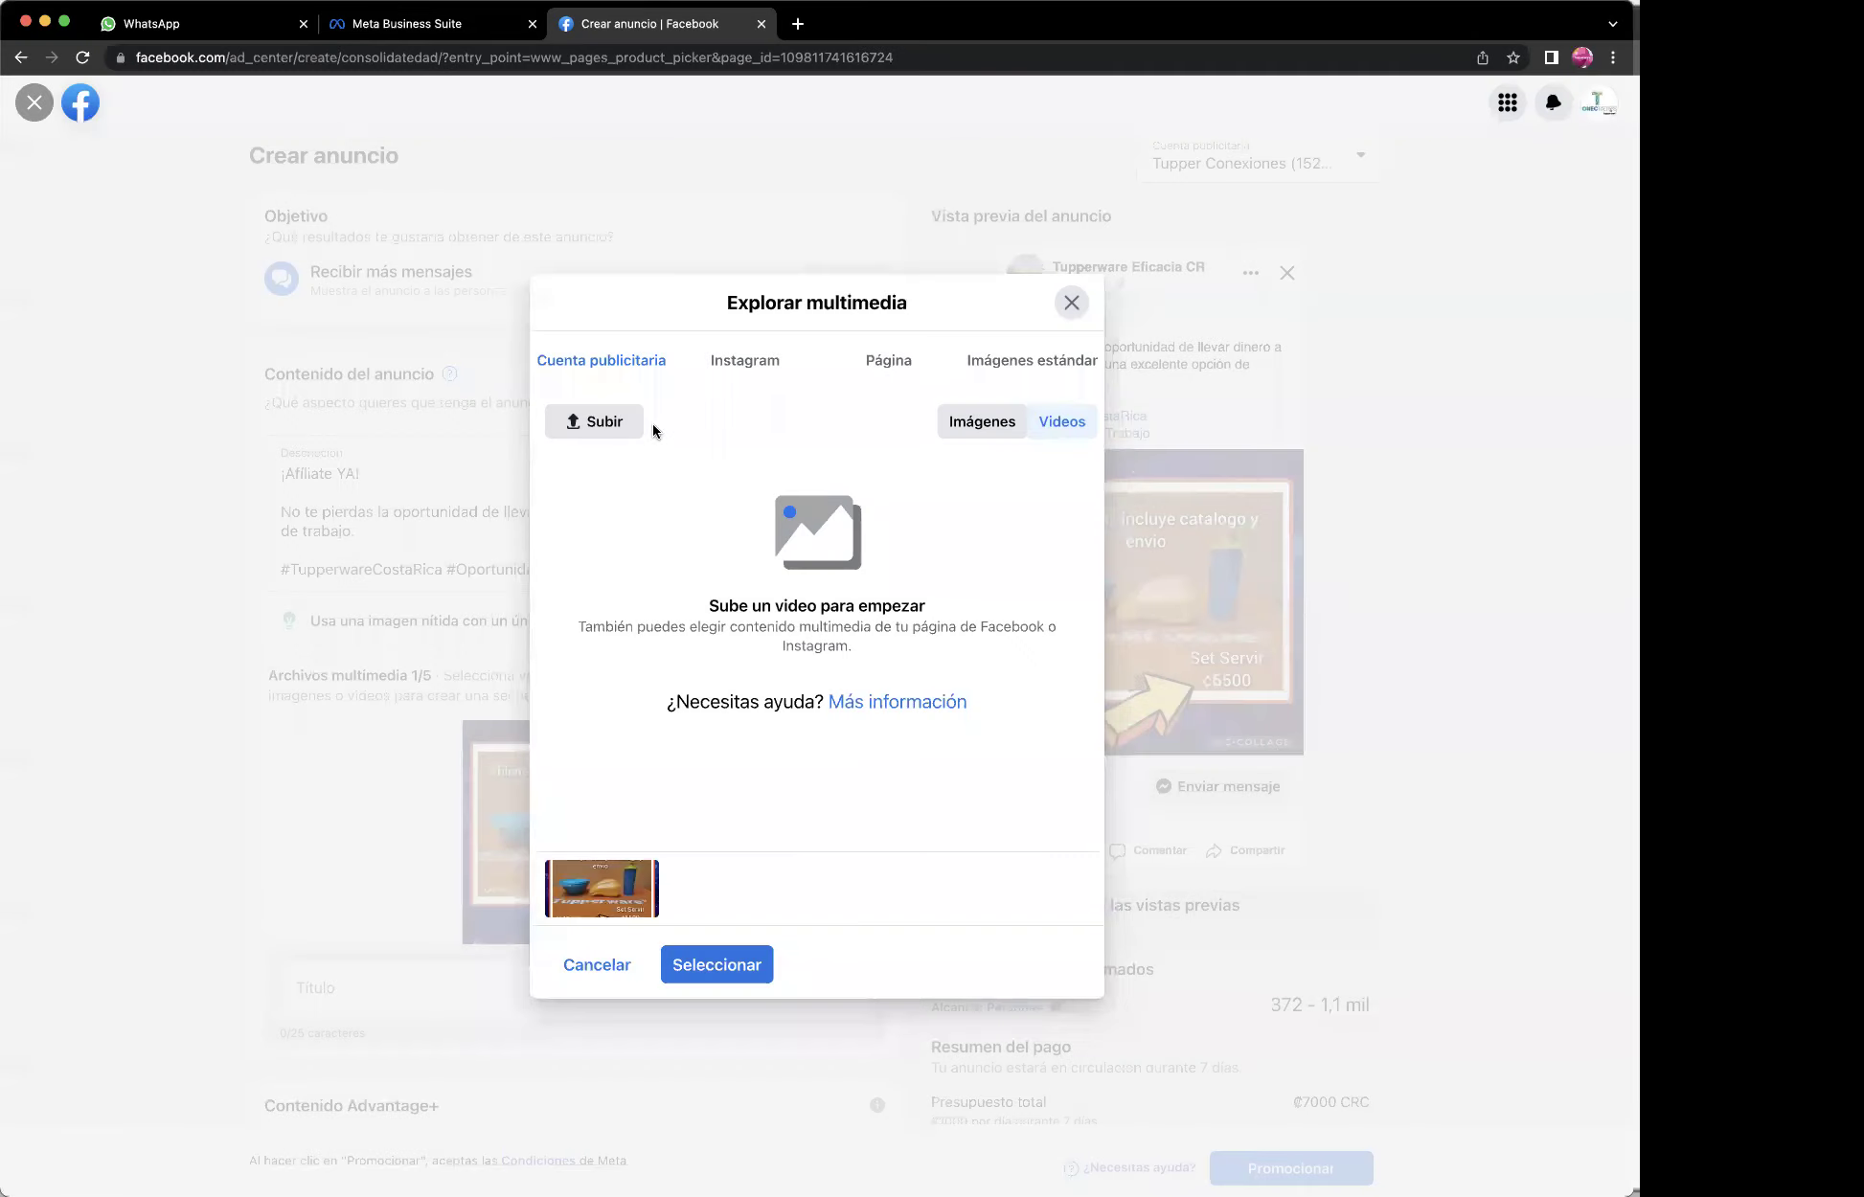
pyautogui.click(1071, 305)
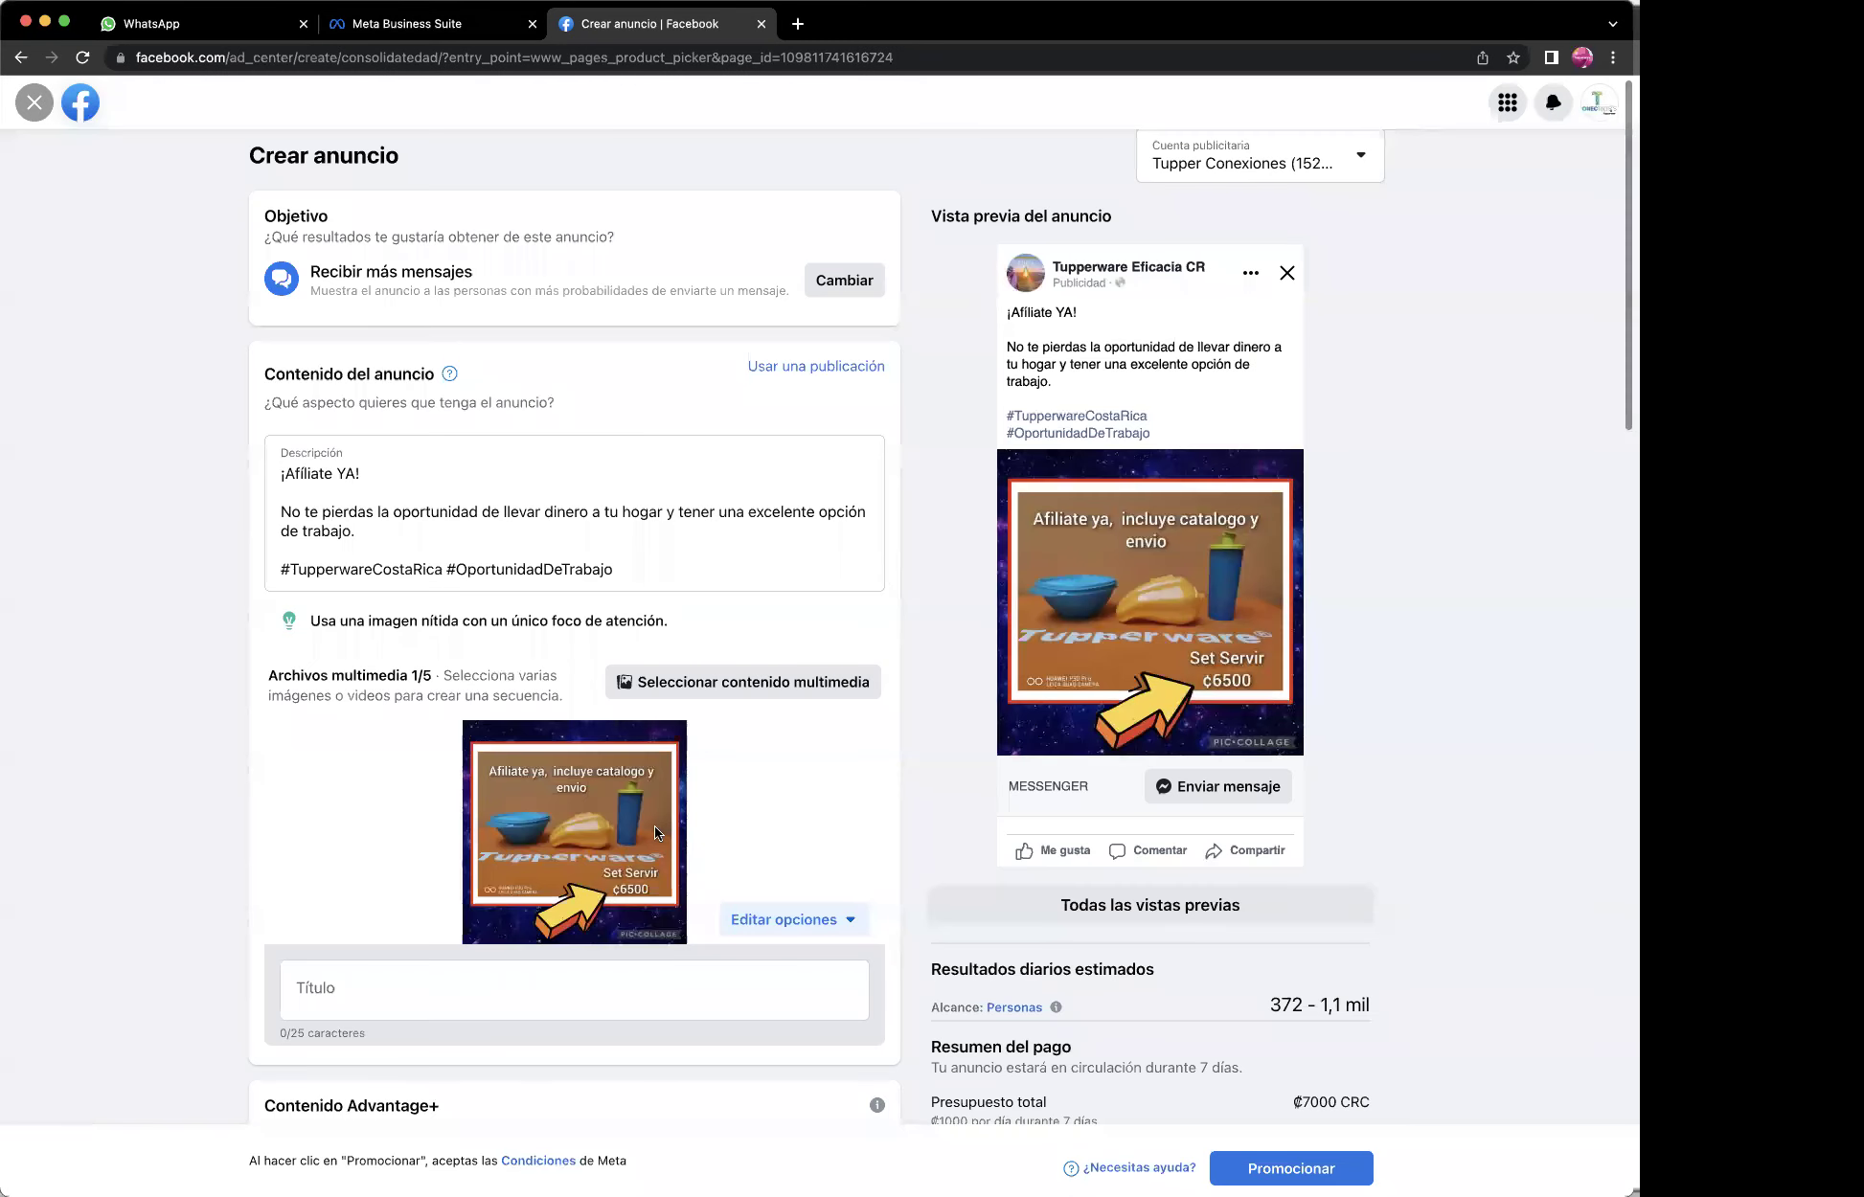
pyautogui.click(812, 918)
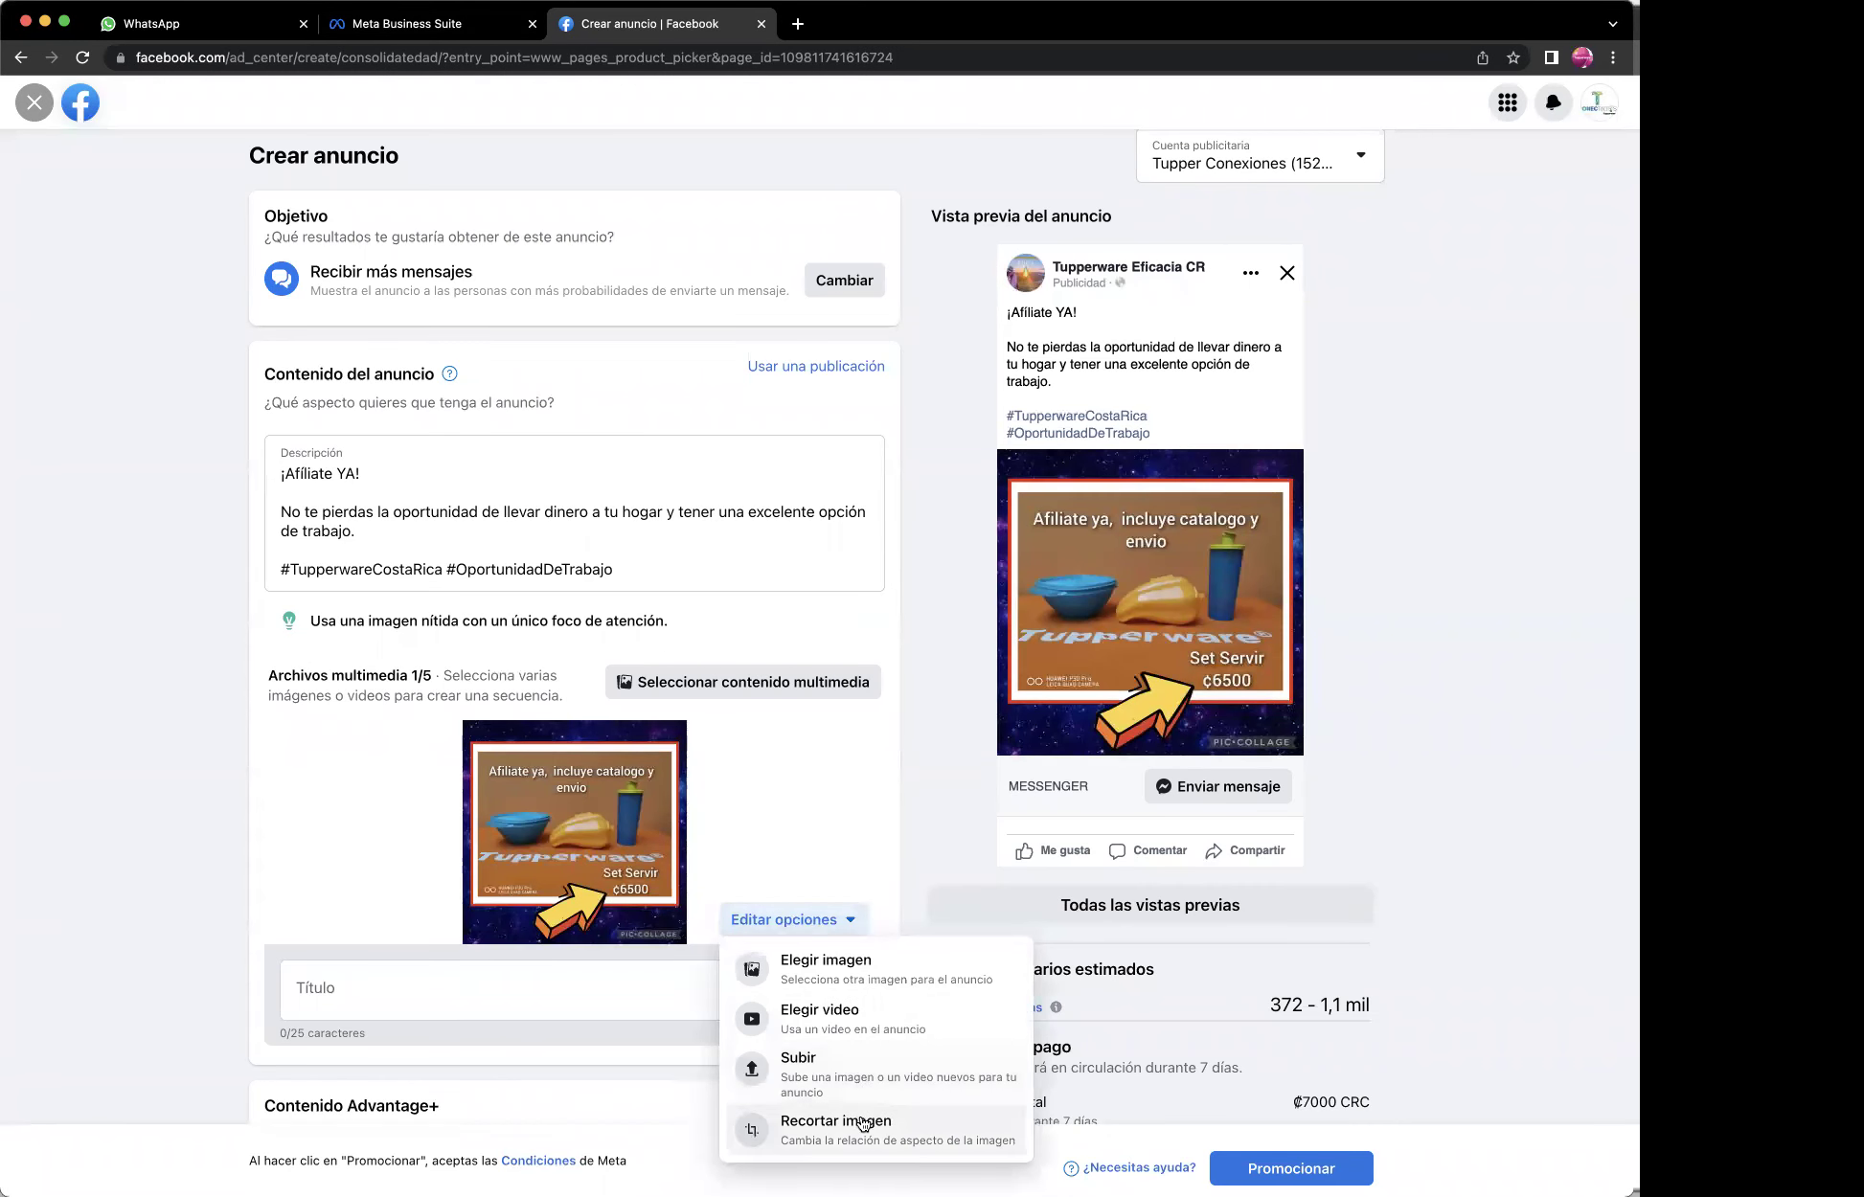
pyautogui.click(847, 1069)
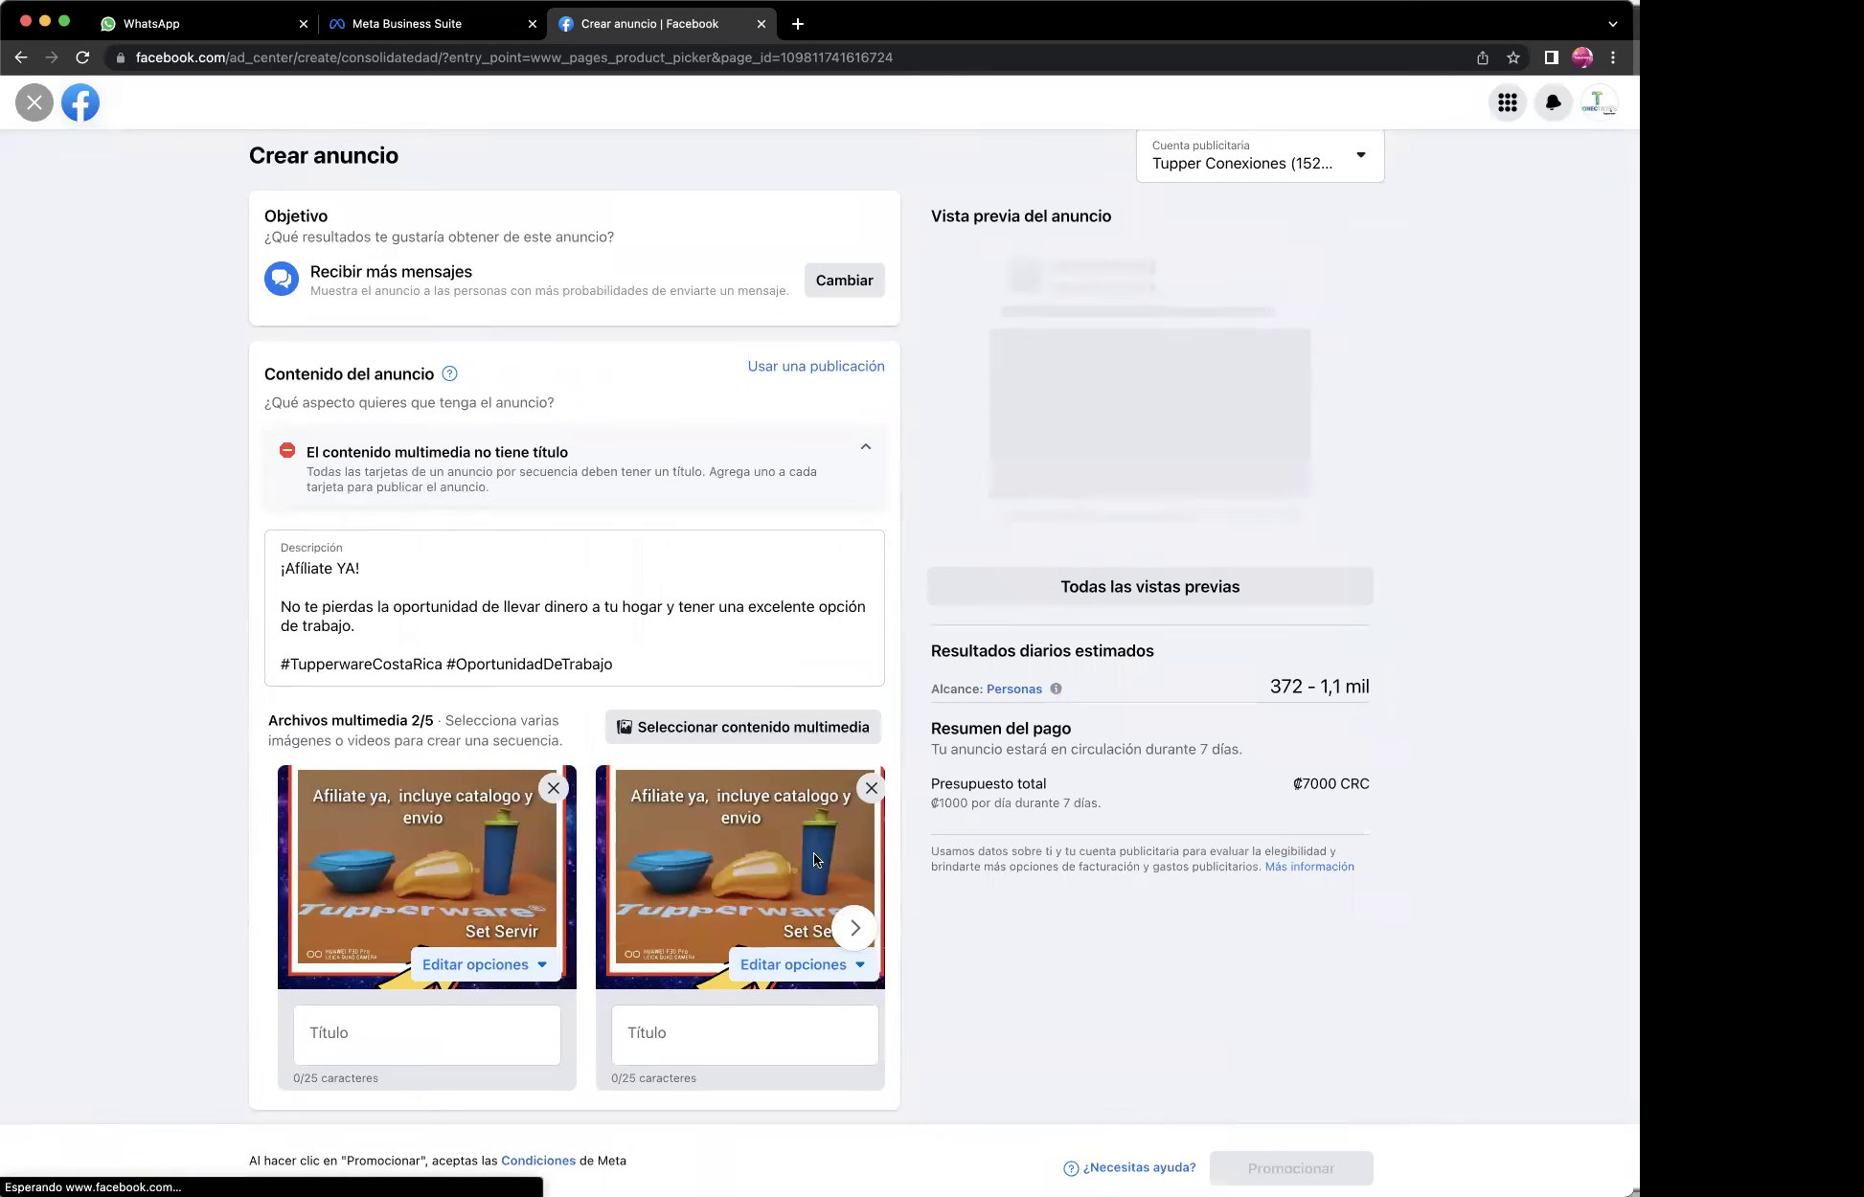
pyautogui.click(871, 787)
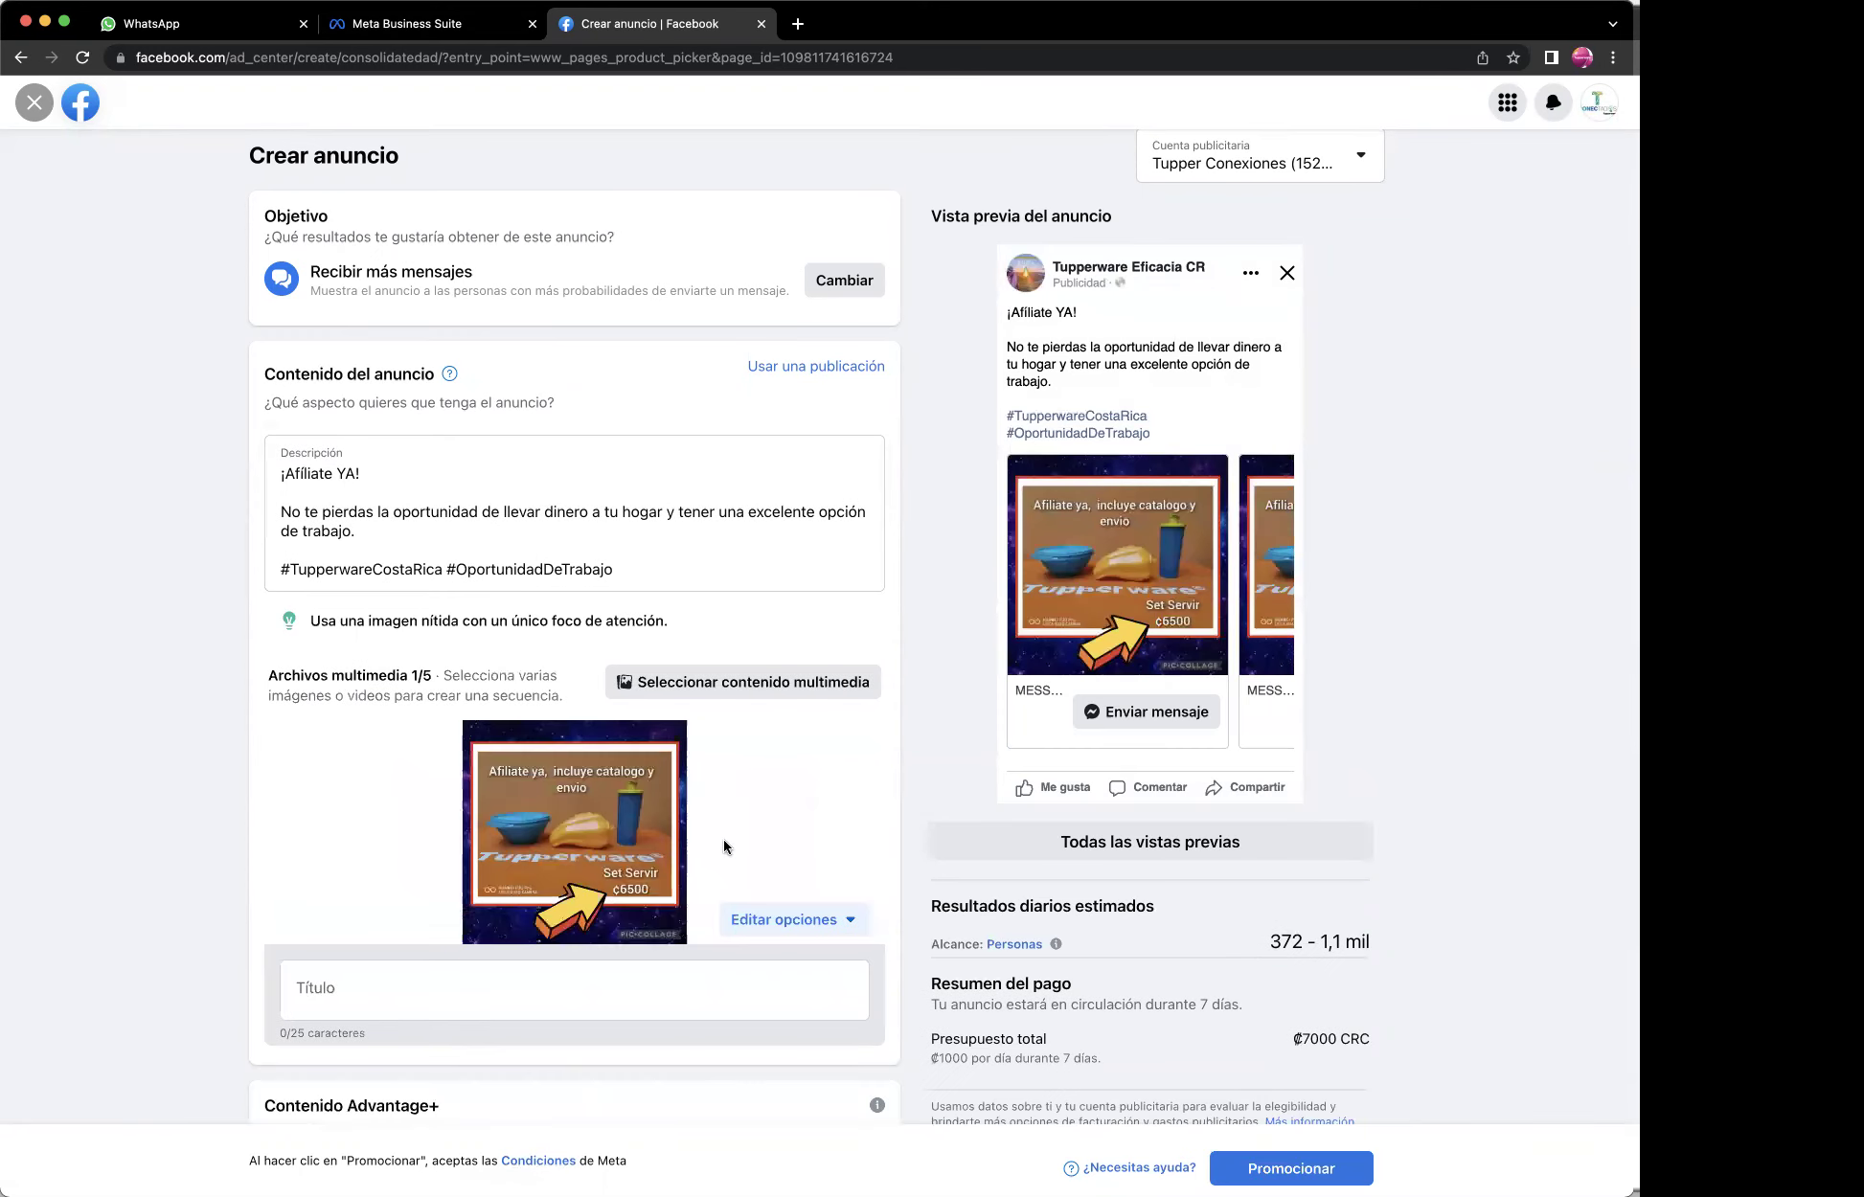
# Upload the image with the tall blue bottle as the ad's second media file.
pyautogui.click(785, 931)
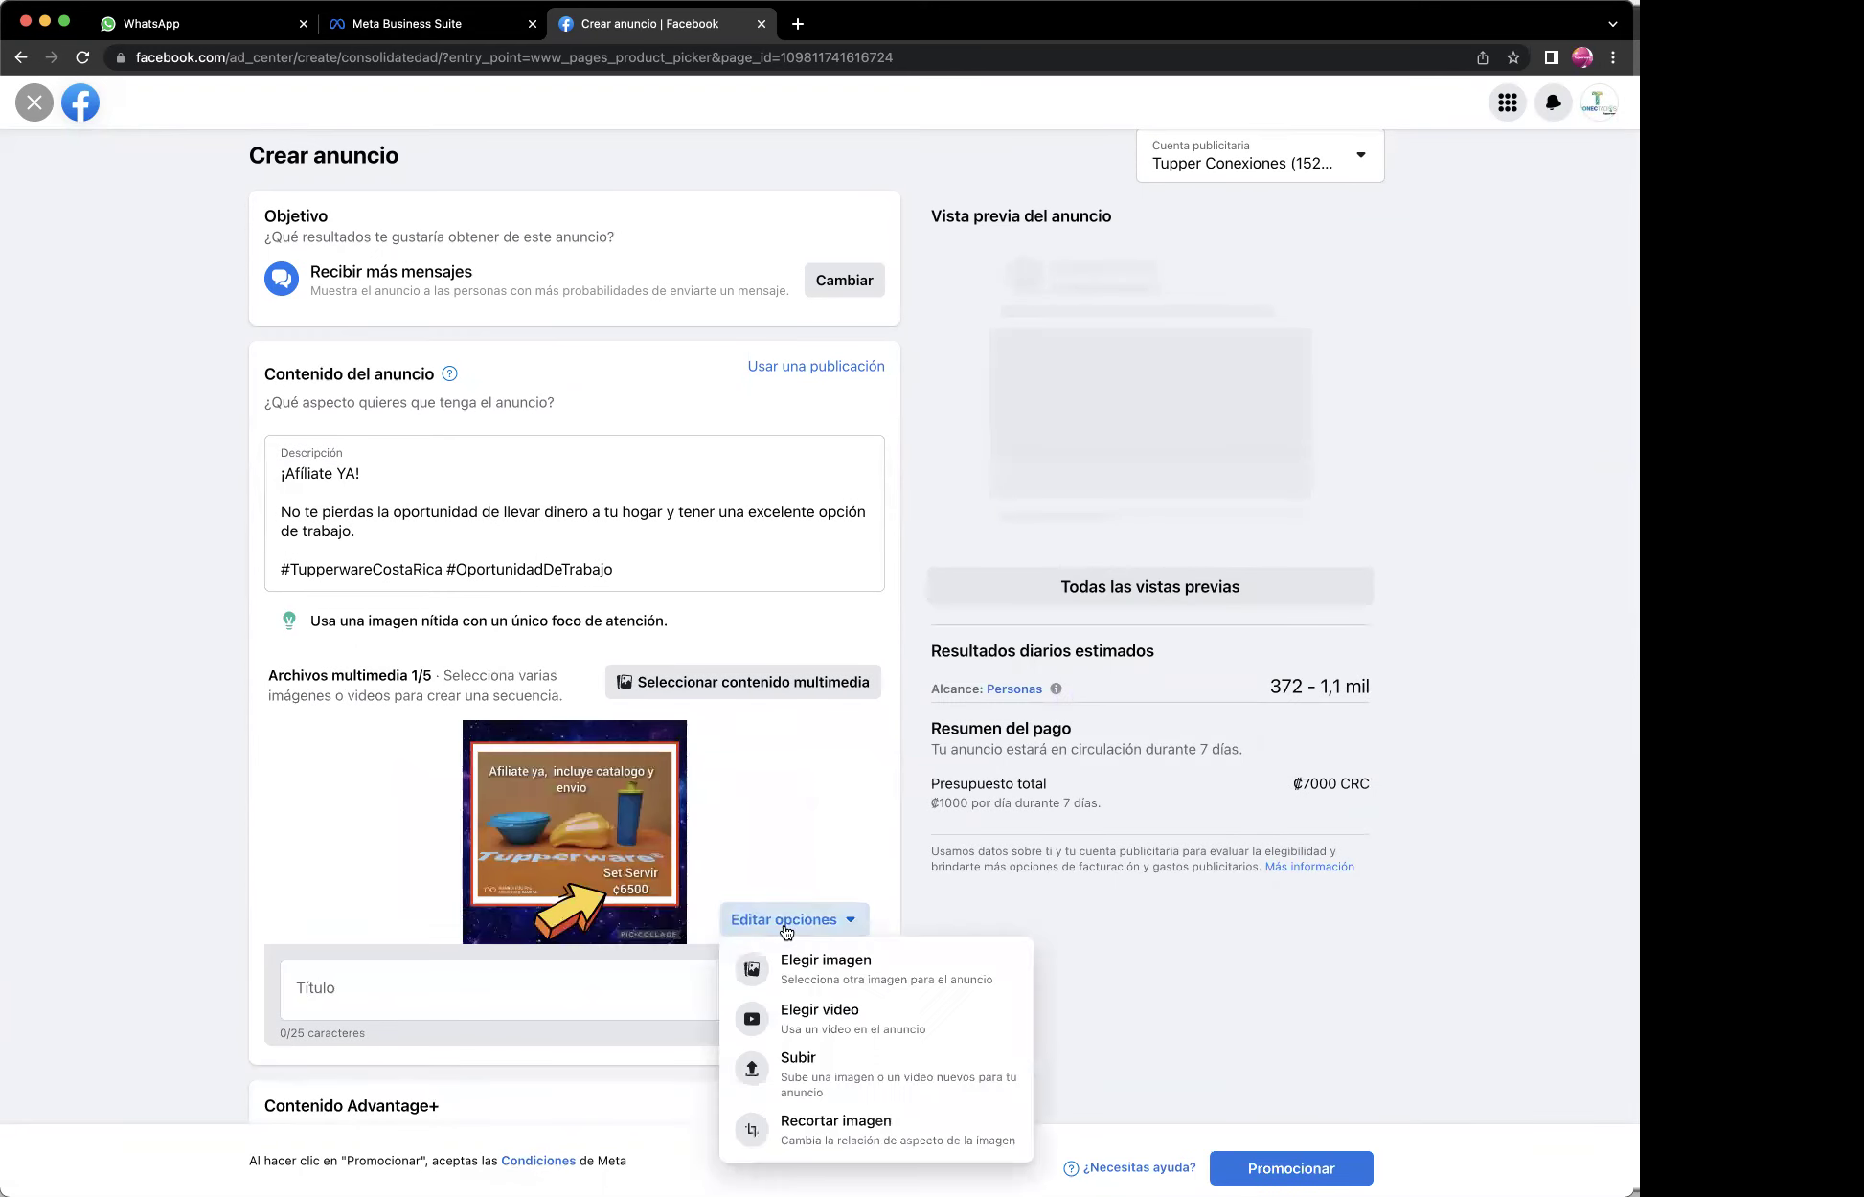
pyautogui.click(834, 1061)
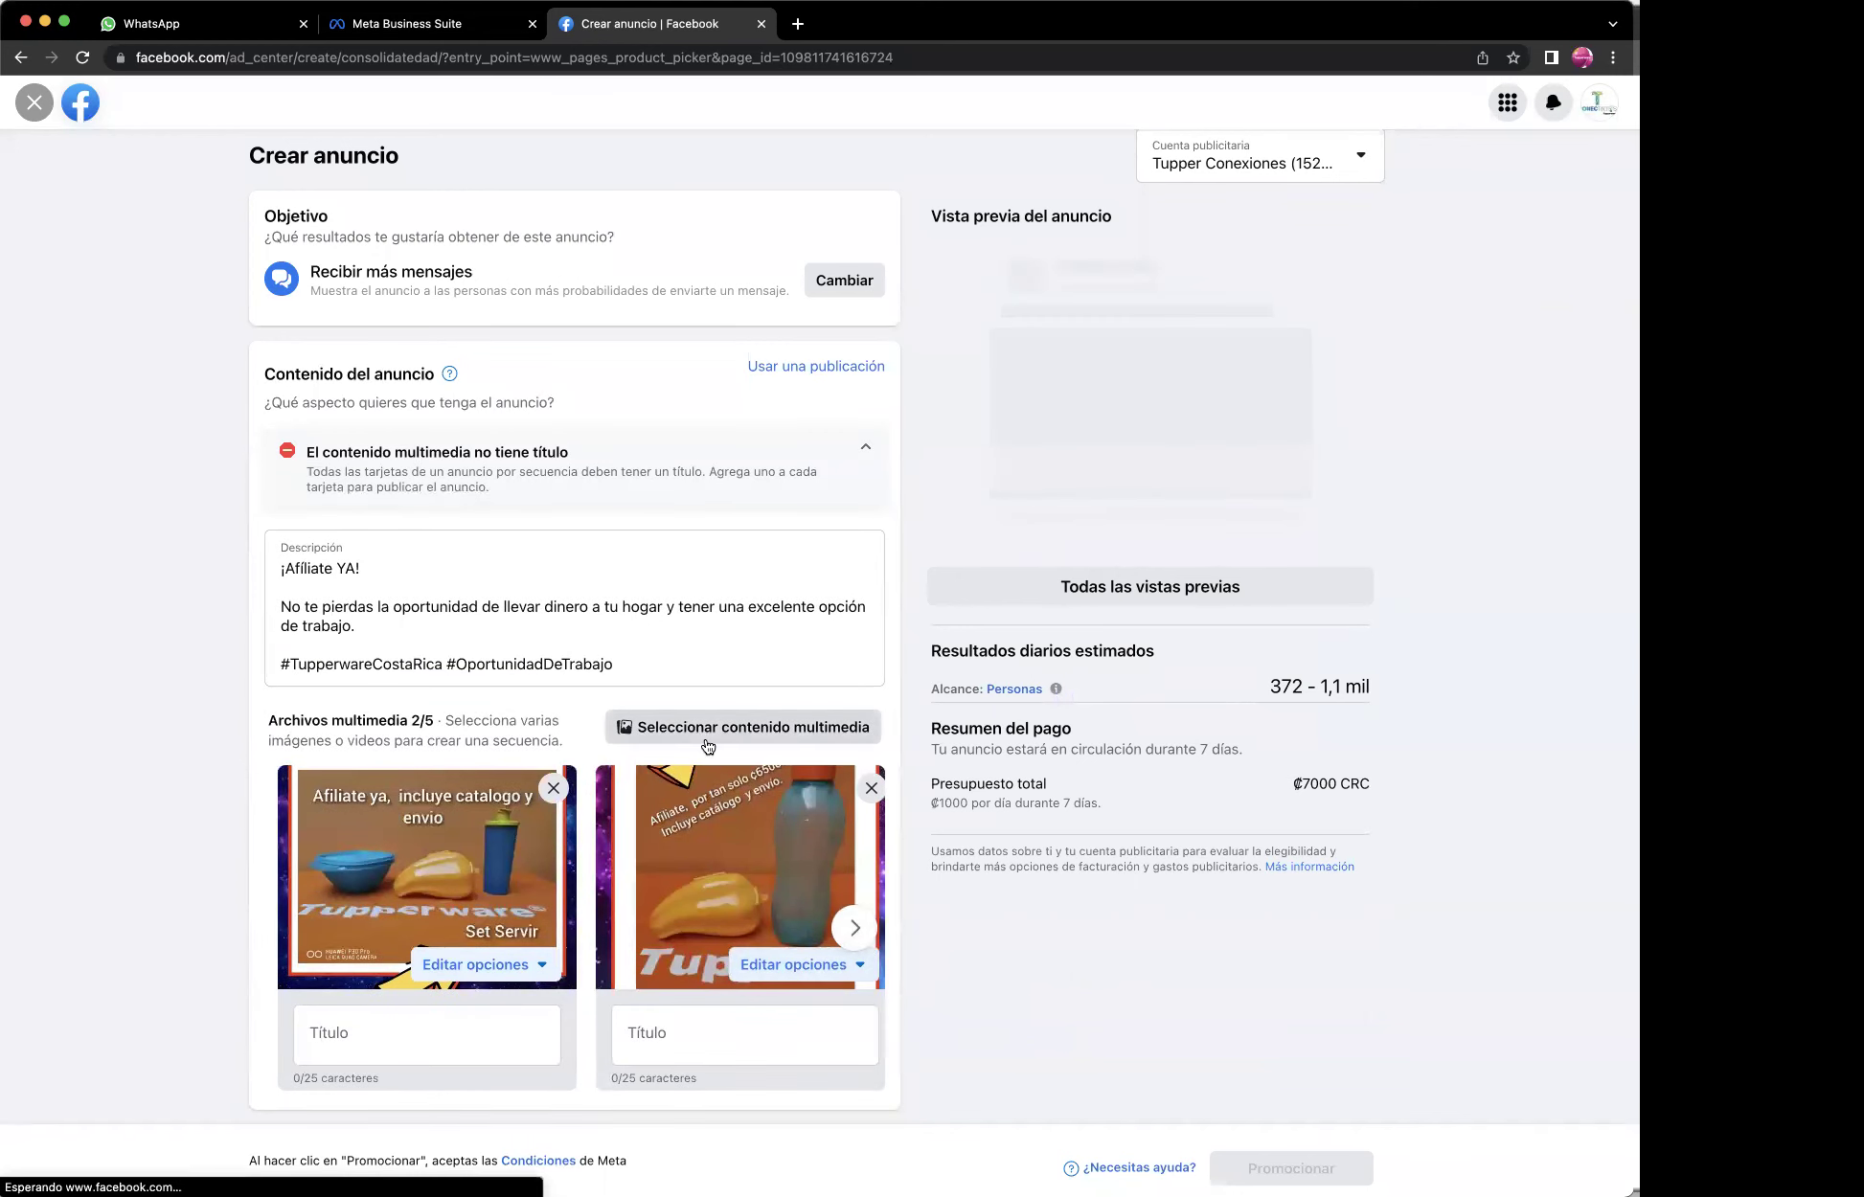
# Check the selected media, the missing-title notice and the page's existing posts available for the ad.
pyautogui.scroll(-2, 706, 737)
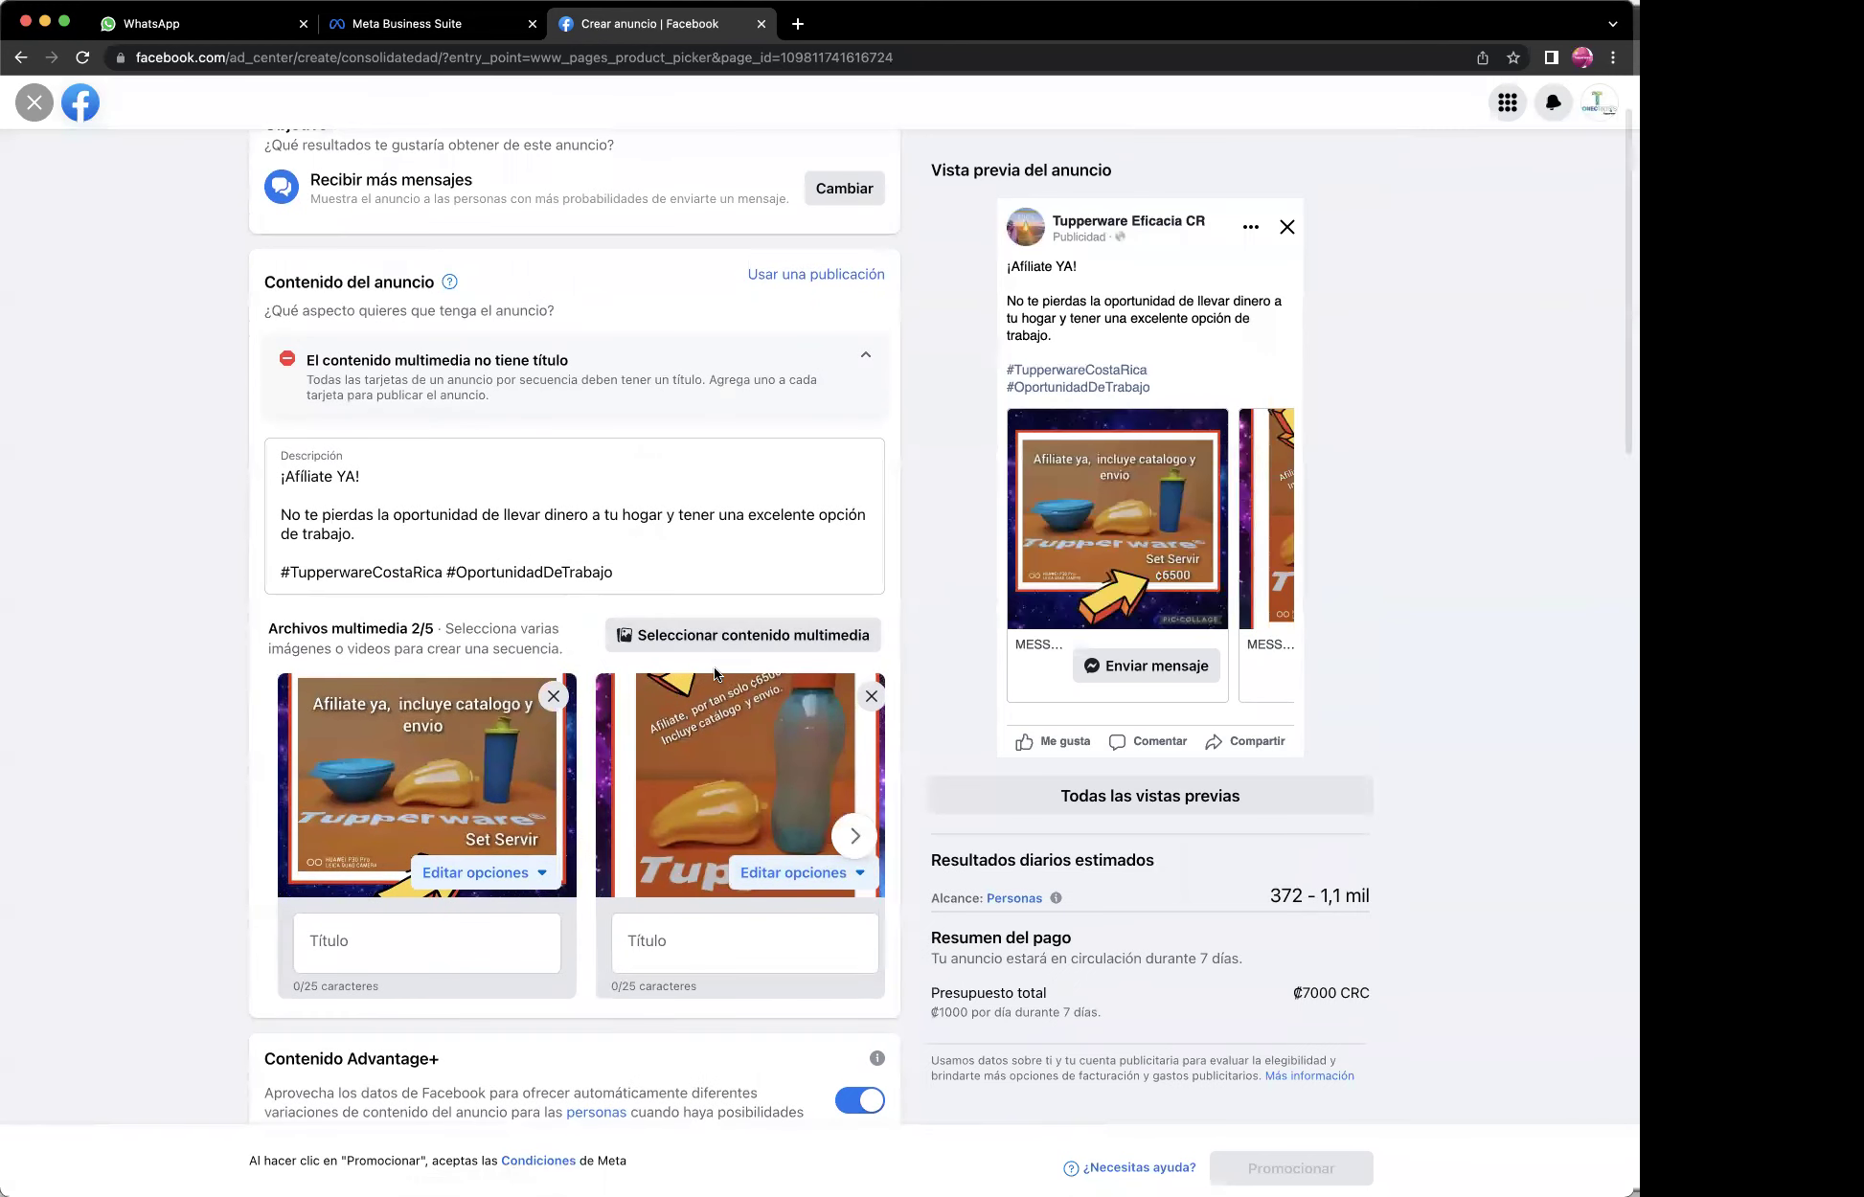
pyautogui.click(703, 649)
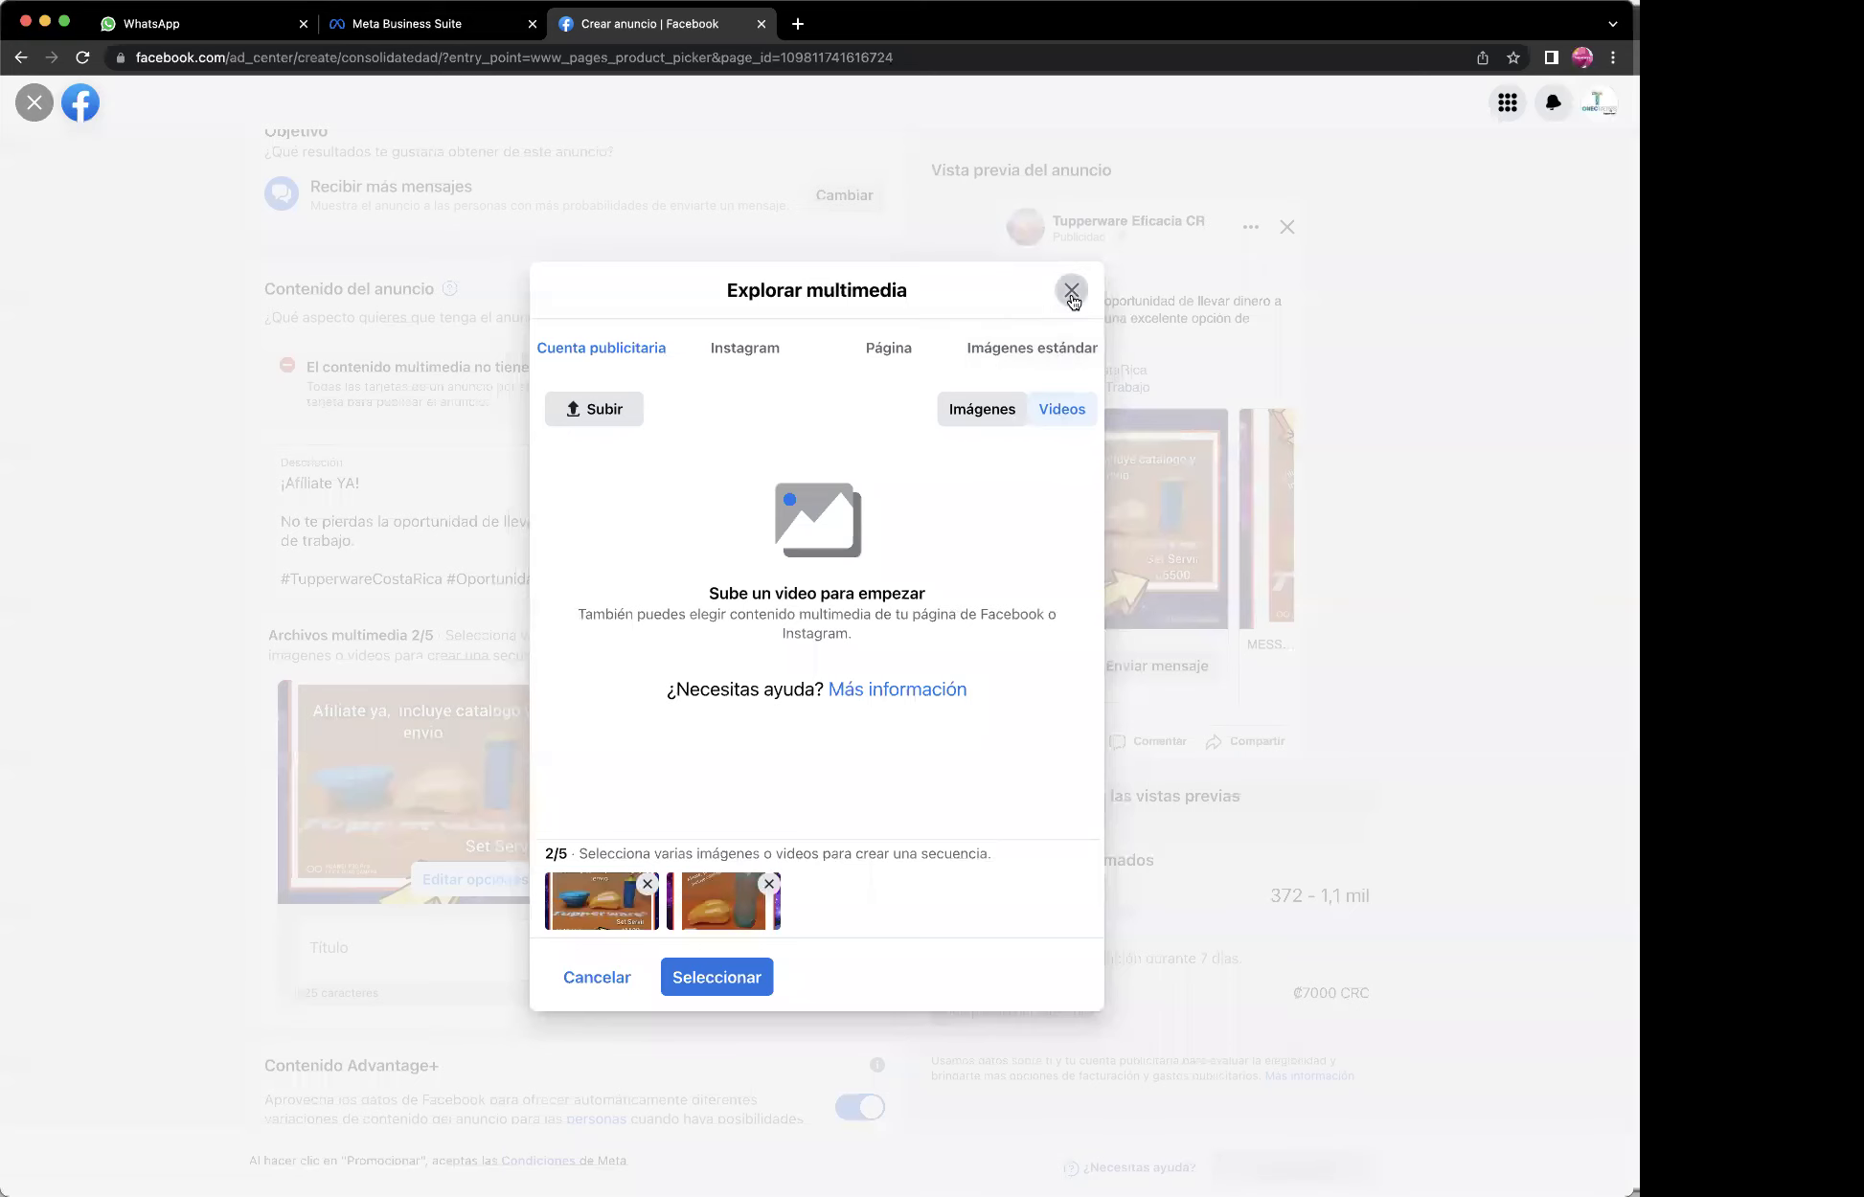
pyautogui.click(1072, 292)
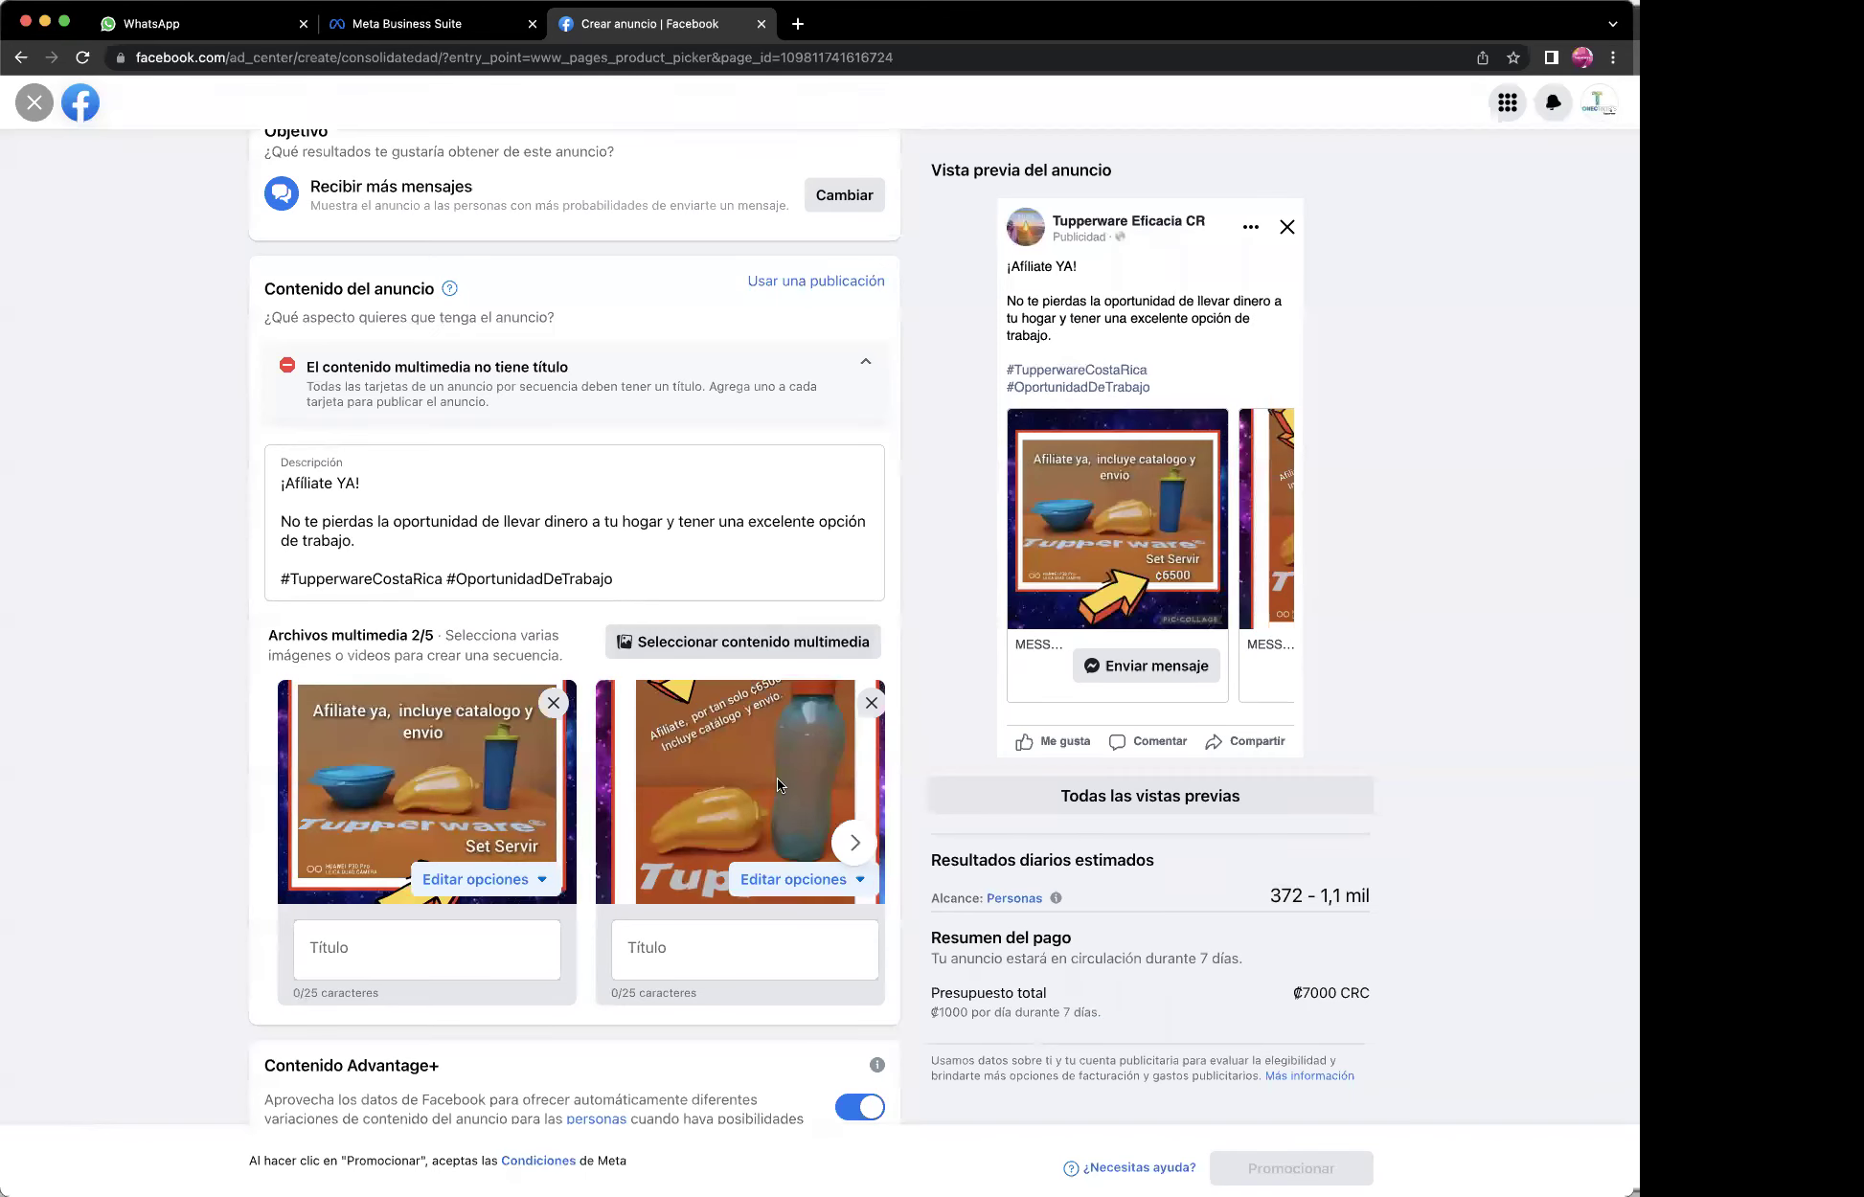
pyautogui.scroll(-3, 767, 734)
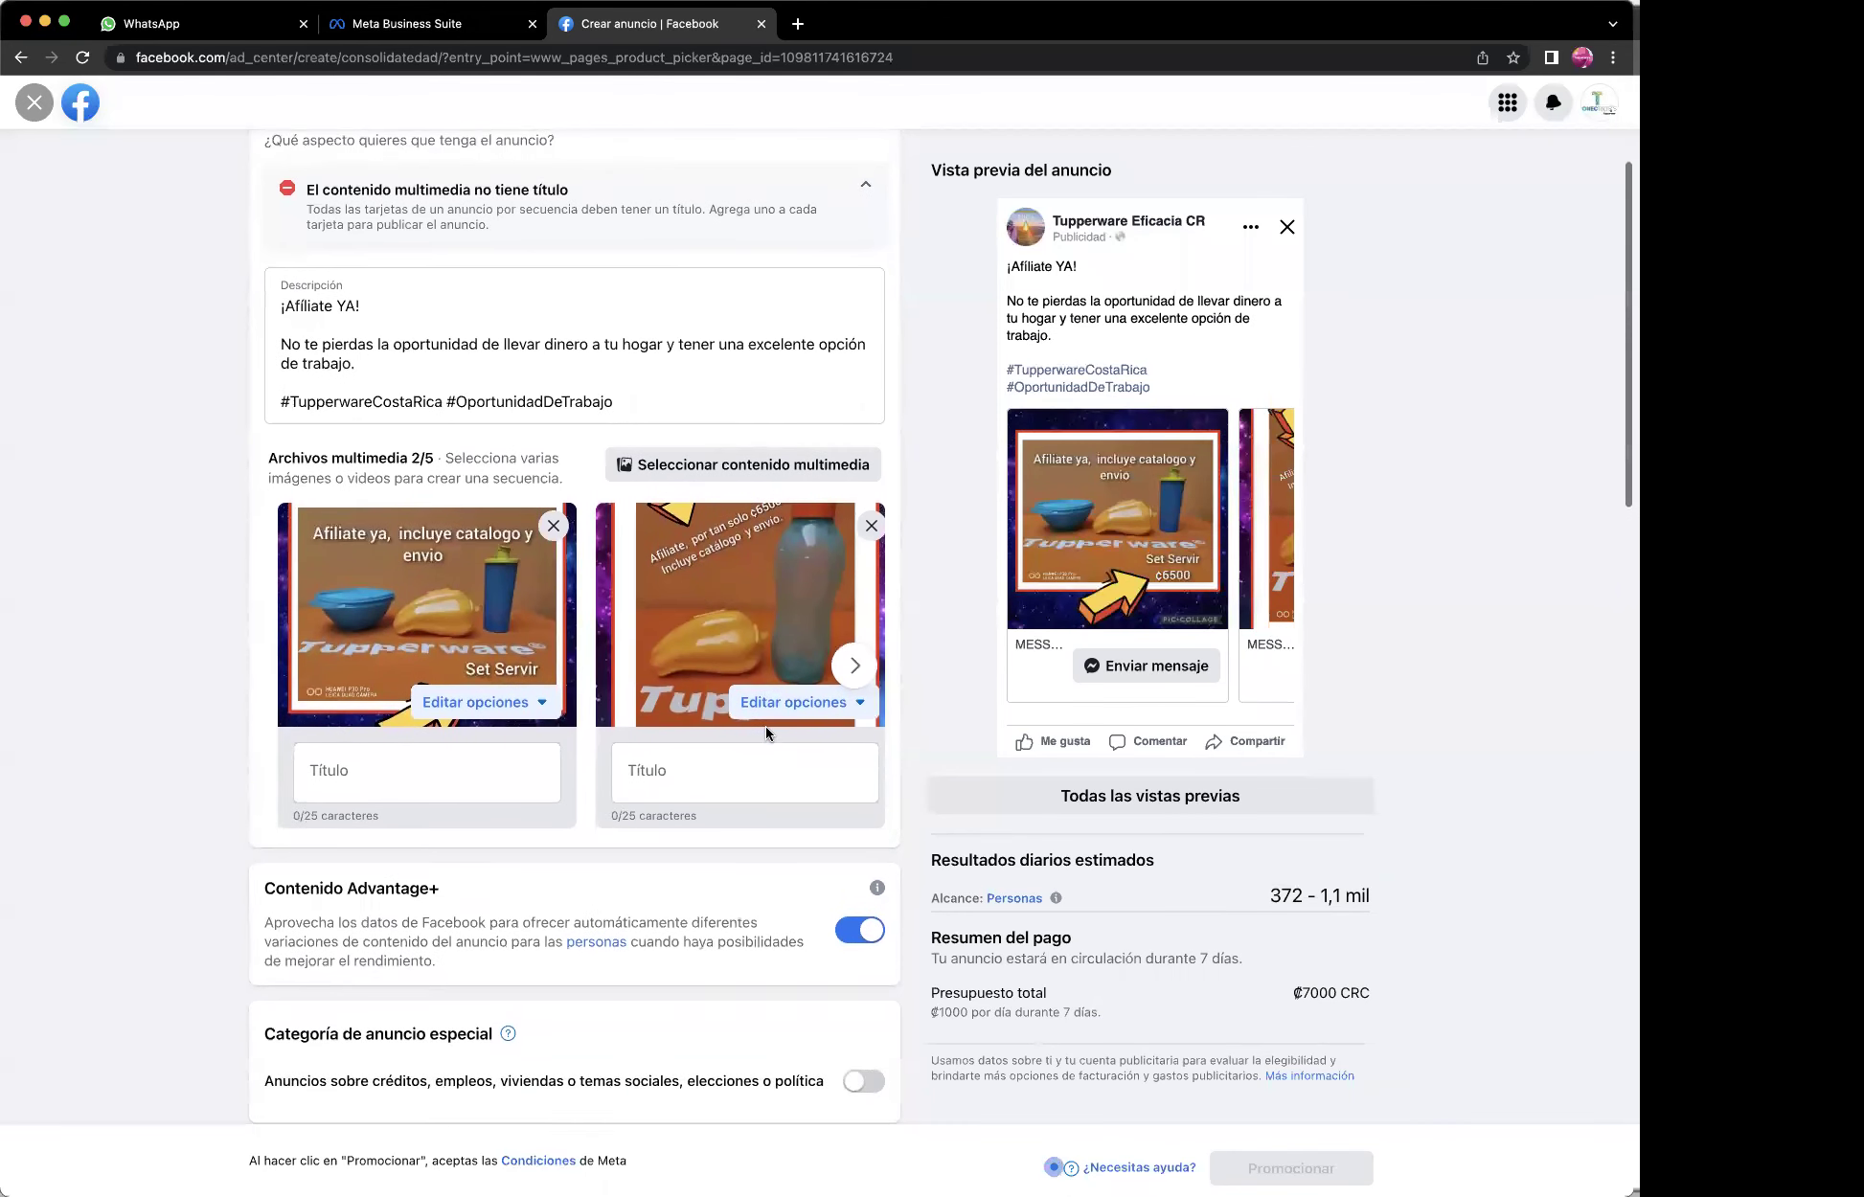
pyautogui.scroll(3, 766, 727)
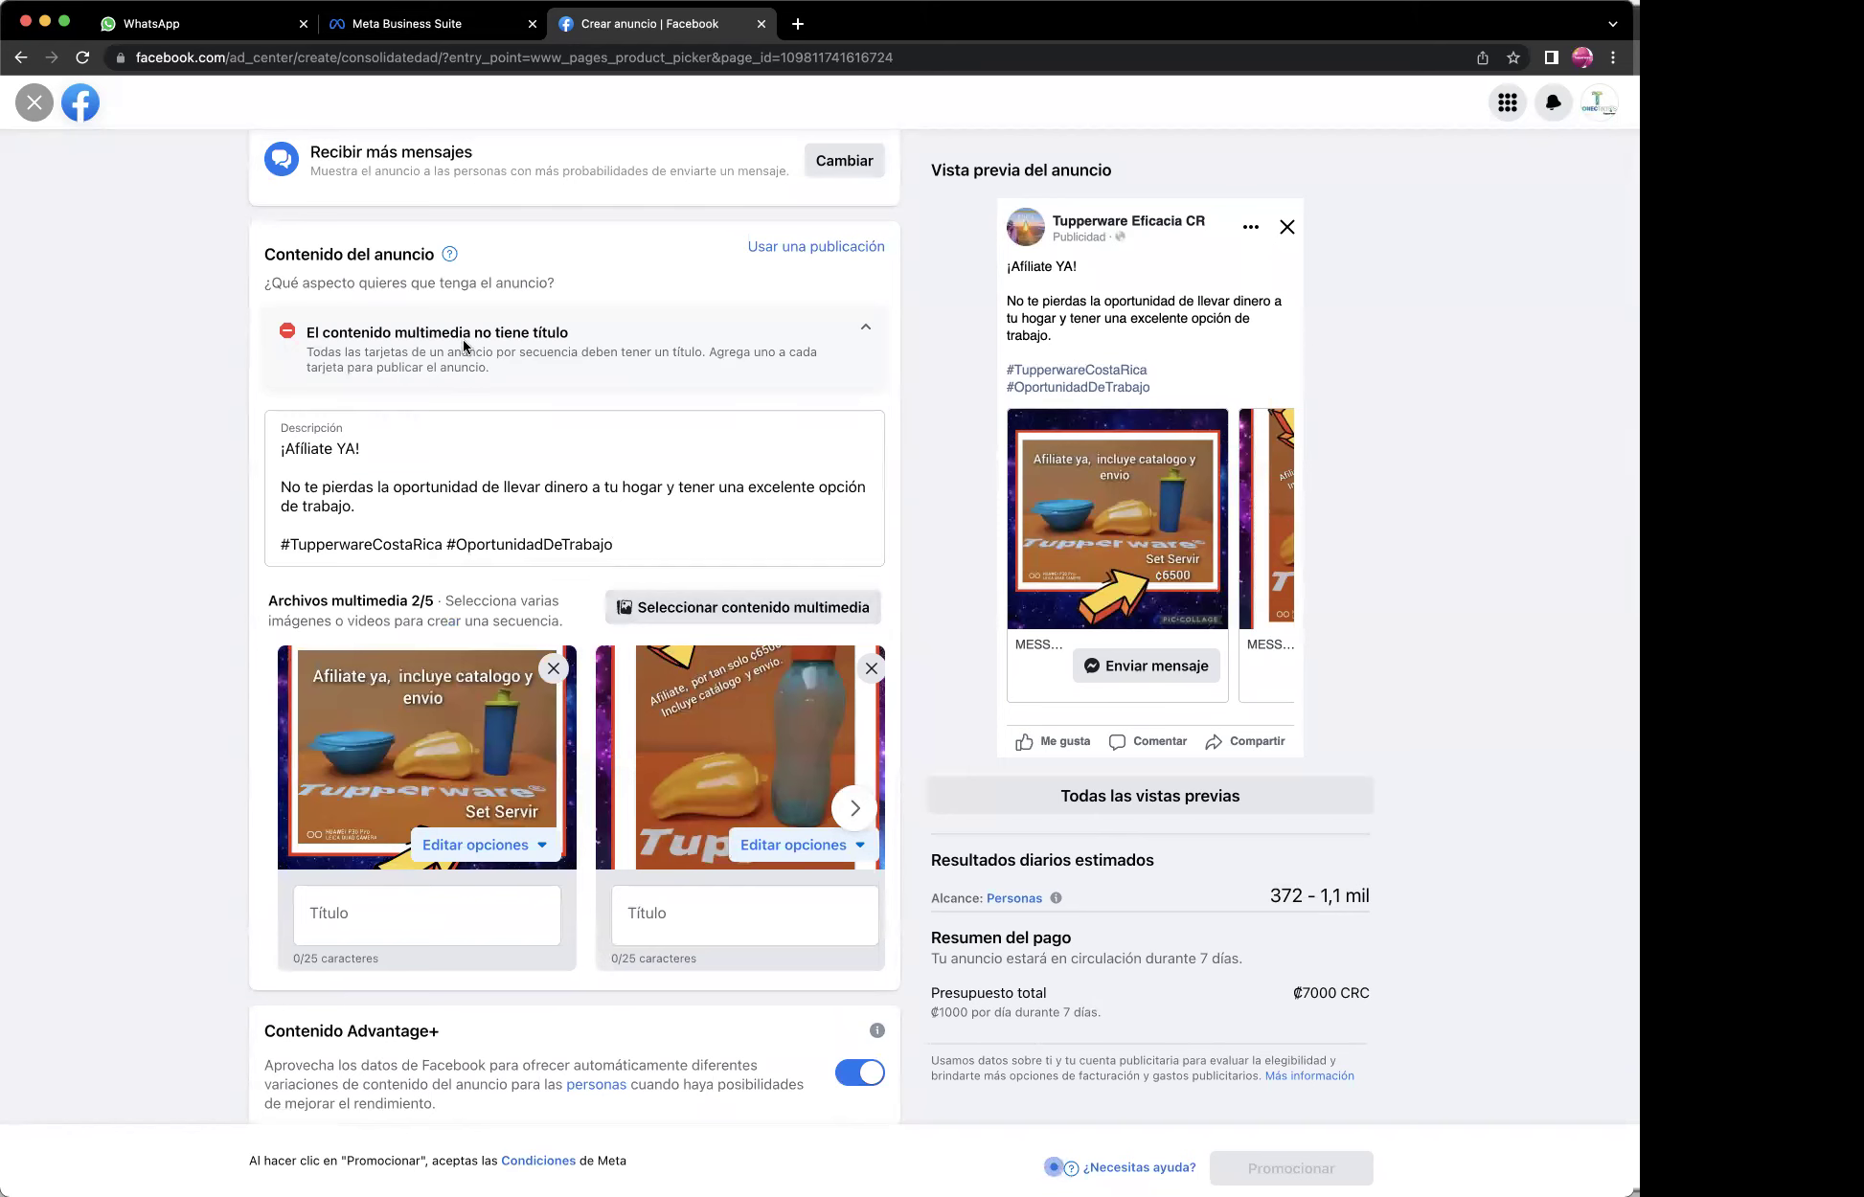
pyautogui.scroll(1, 581, 347)
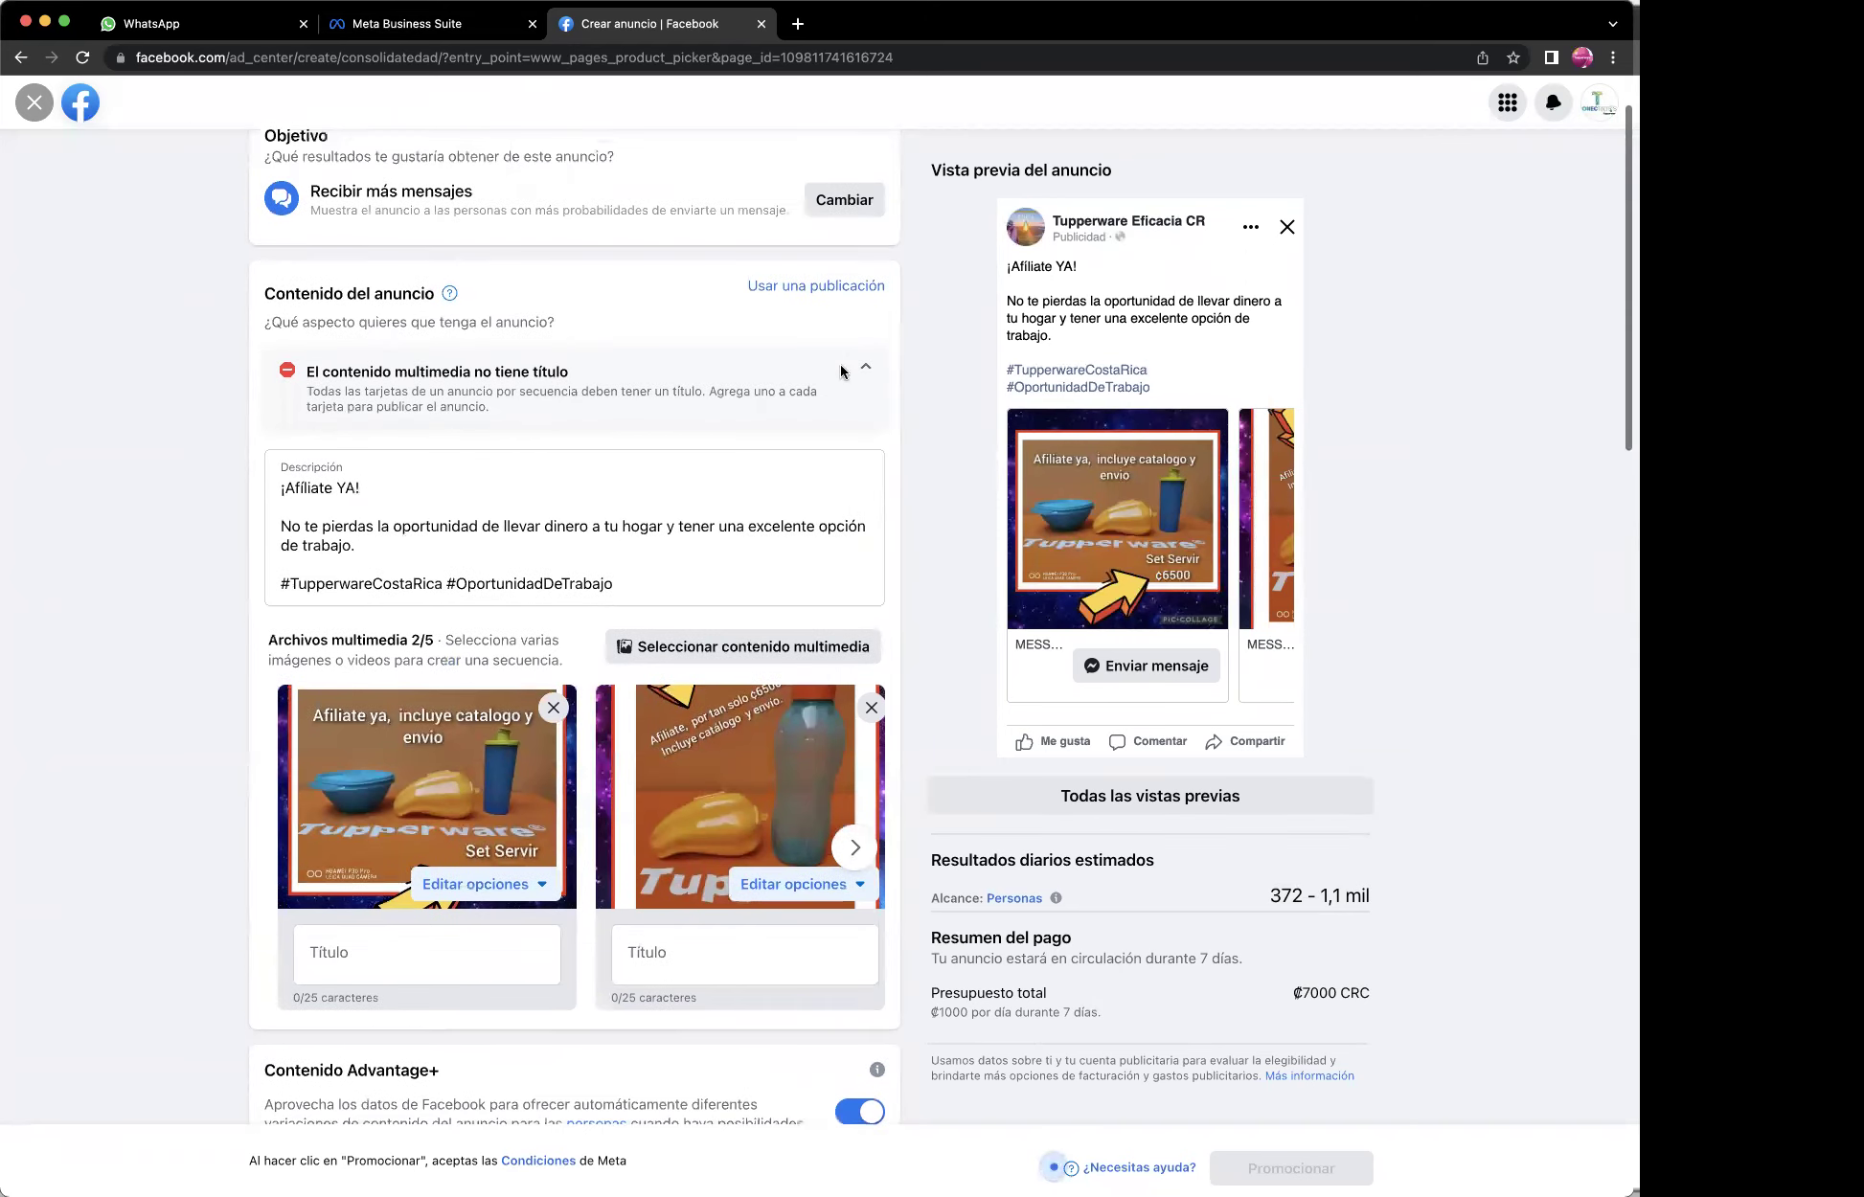
pyautogui.click(863, 372)
pyautogui.click(860, 370)
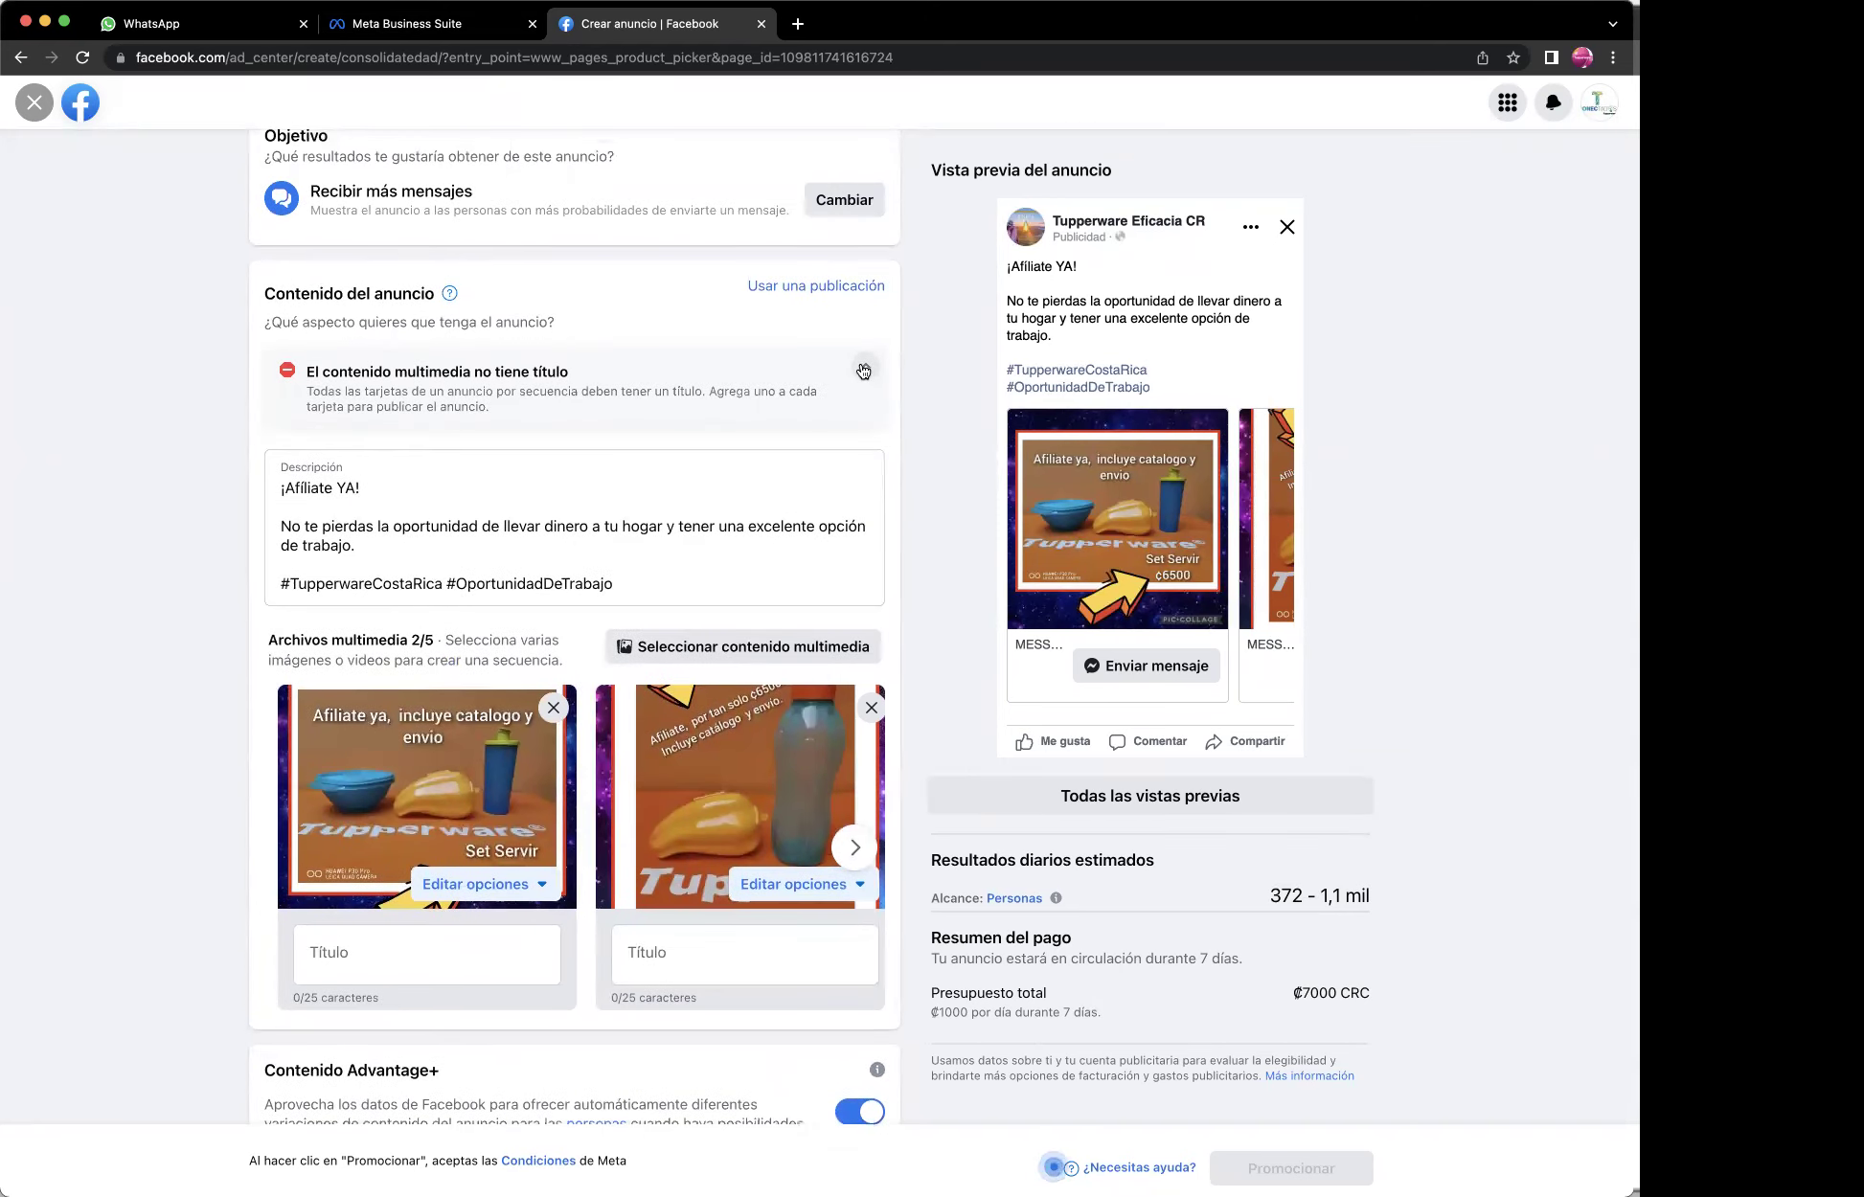
pyautogui.click(802, 292)
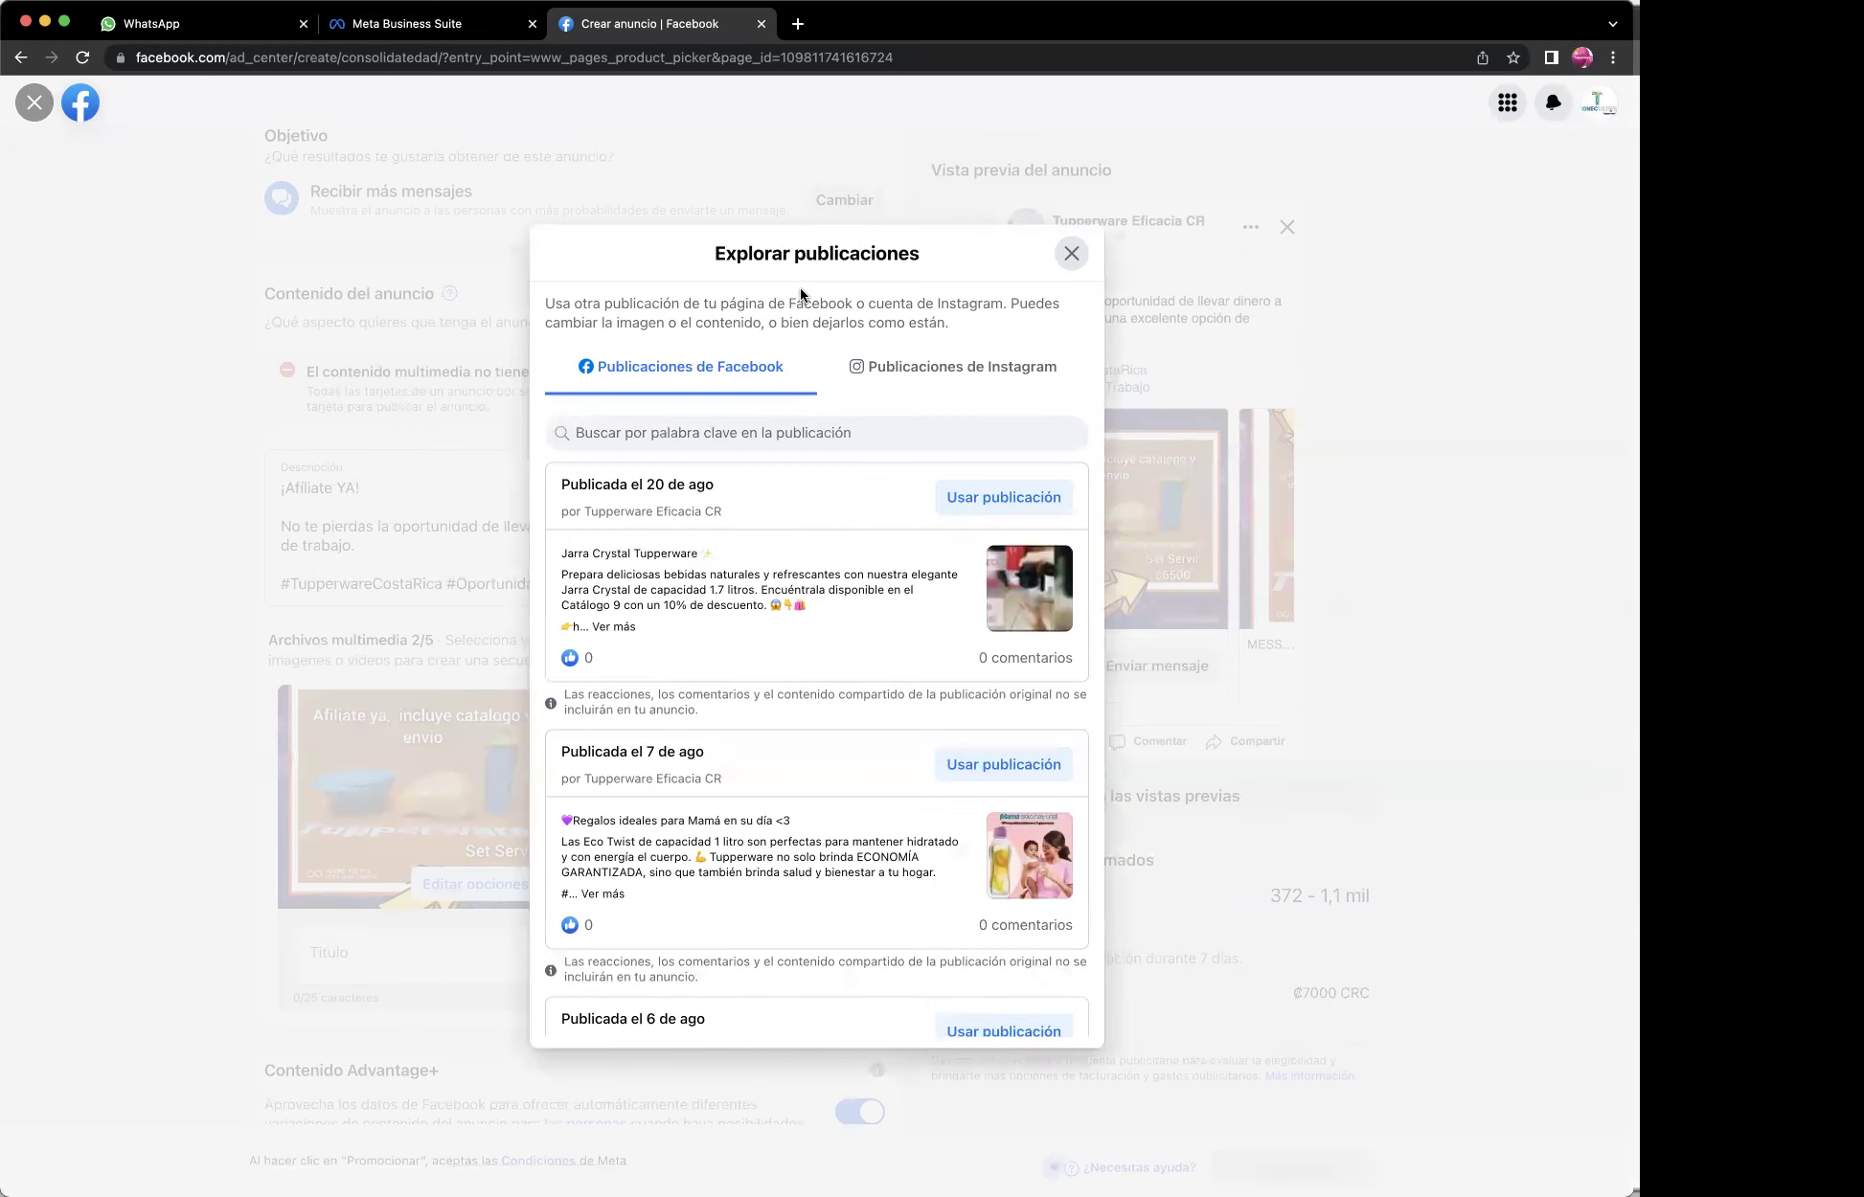
pyautogui.click(1071, 253)
pyautogui.scroll(2, 498, 331)
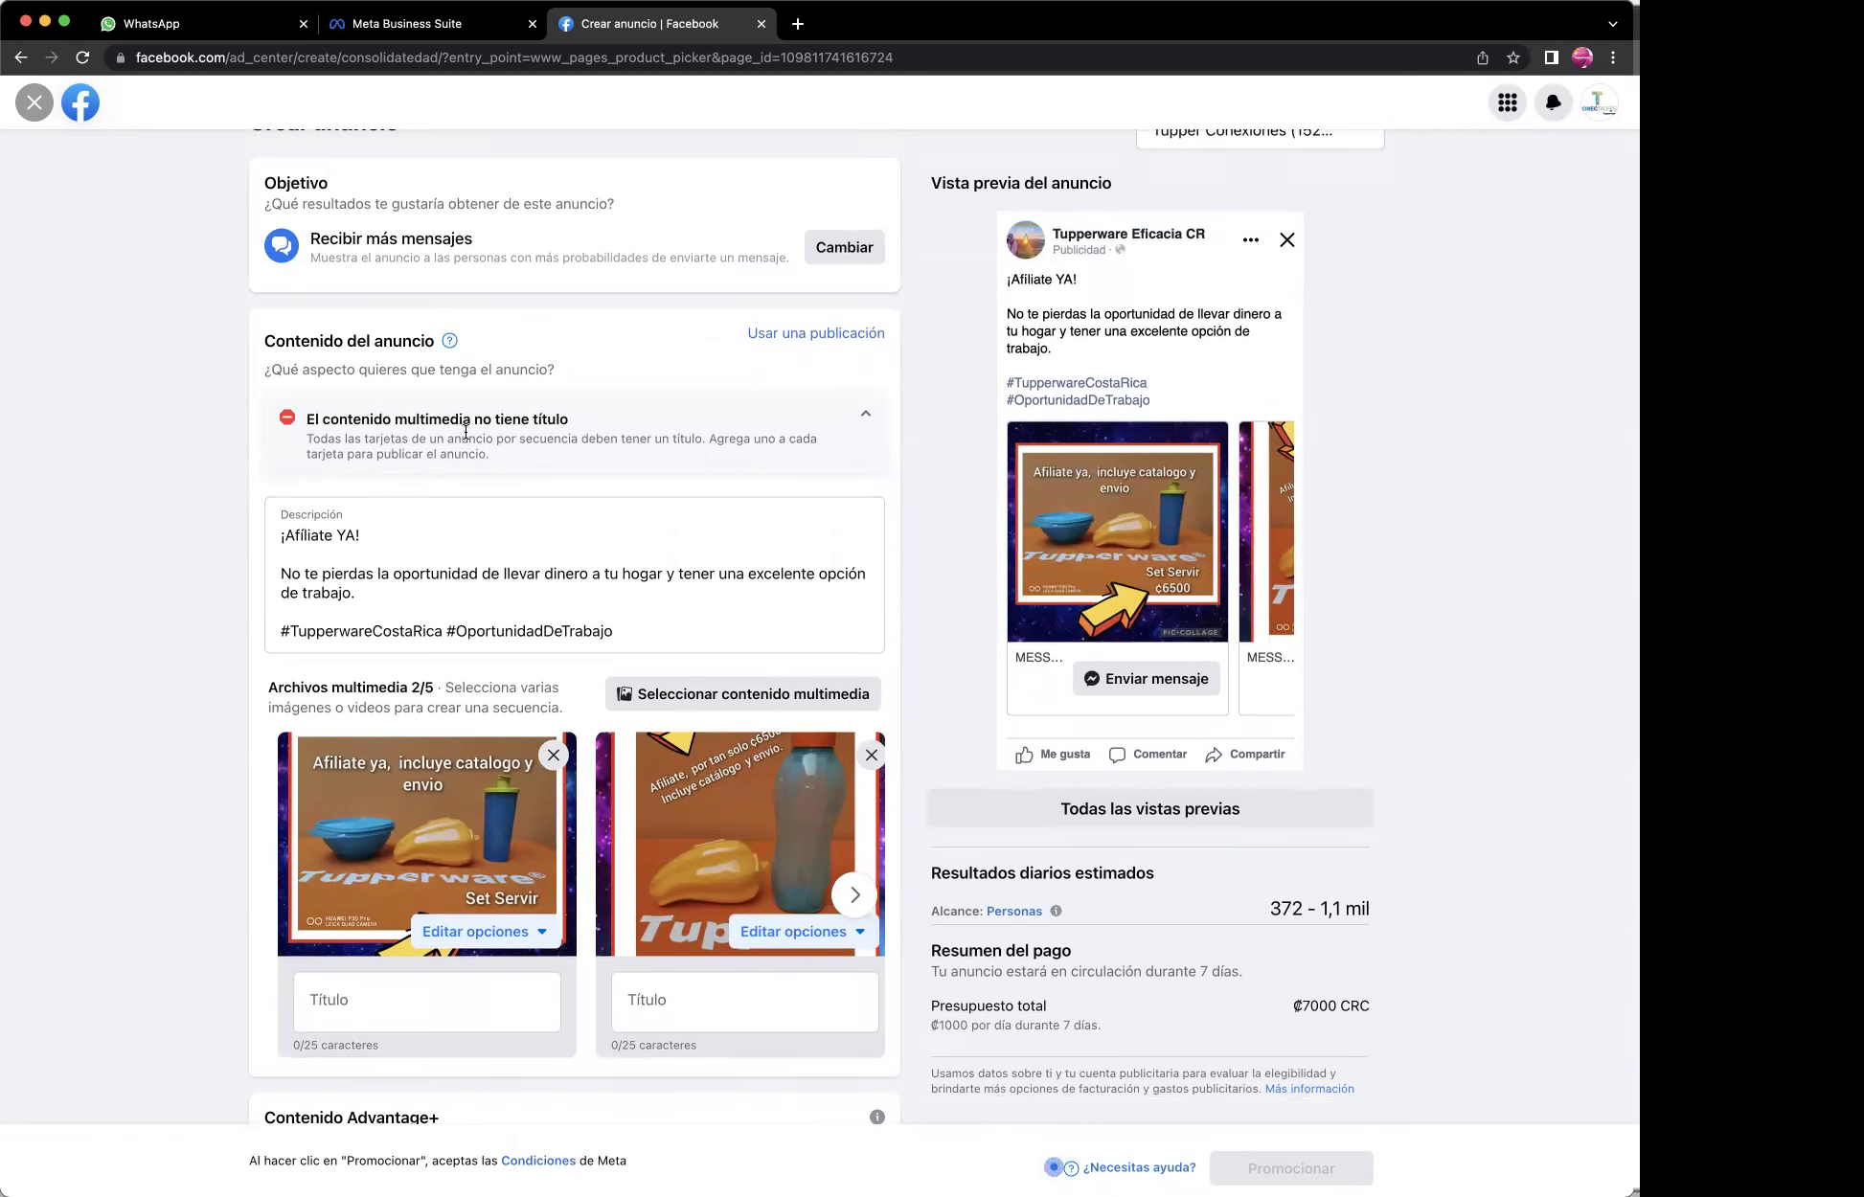
# Title the first carousel card "Set Servir".
pyautogui.click(387, 1001)
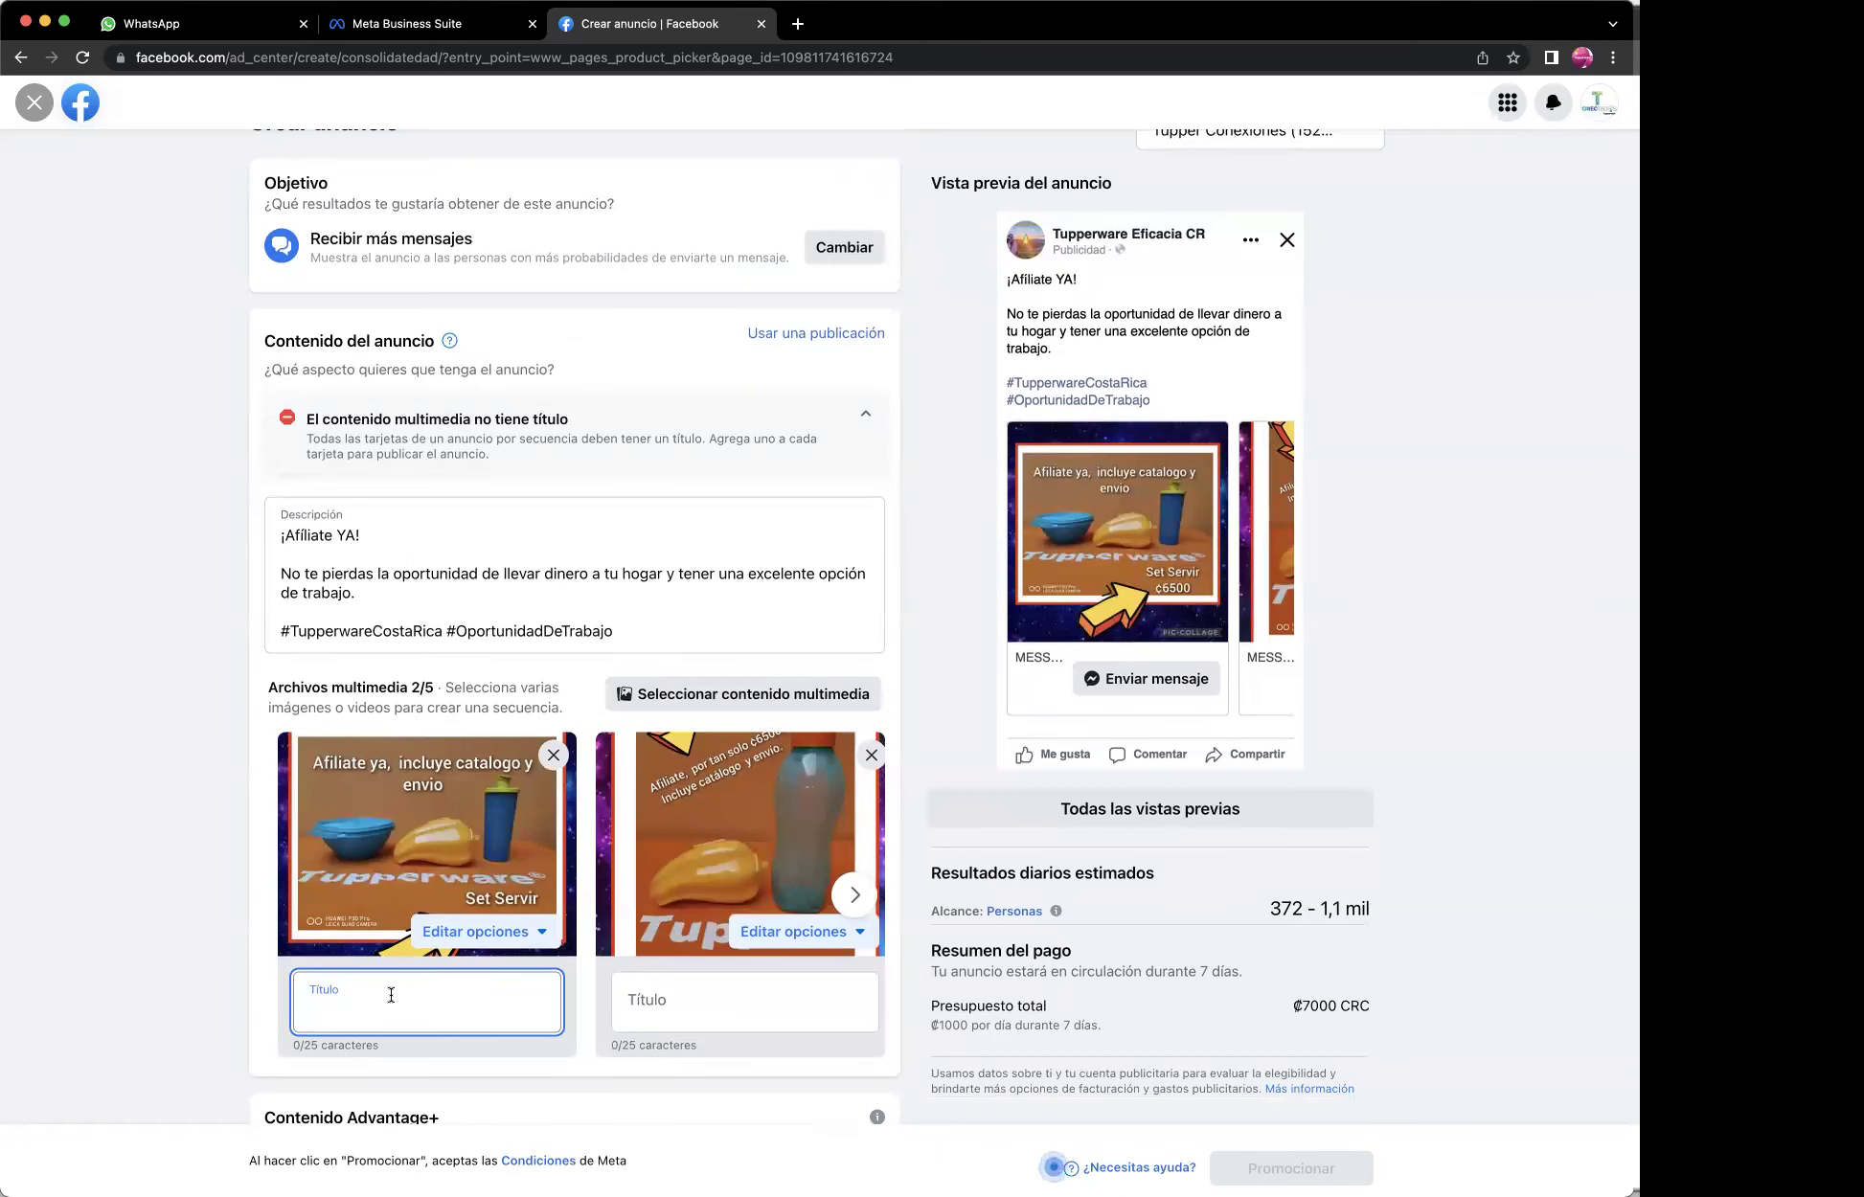
pyautogui.write('Set Se')
pyautogui.press('BackSpace')
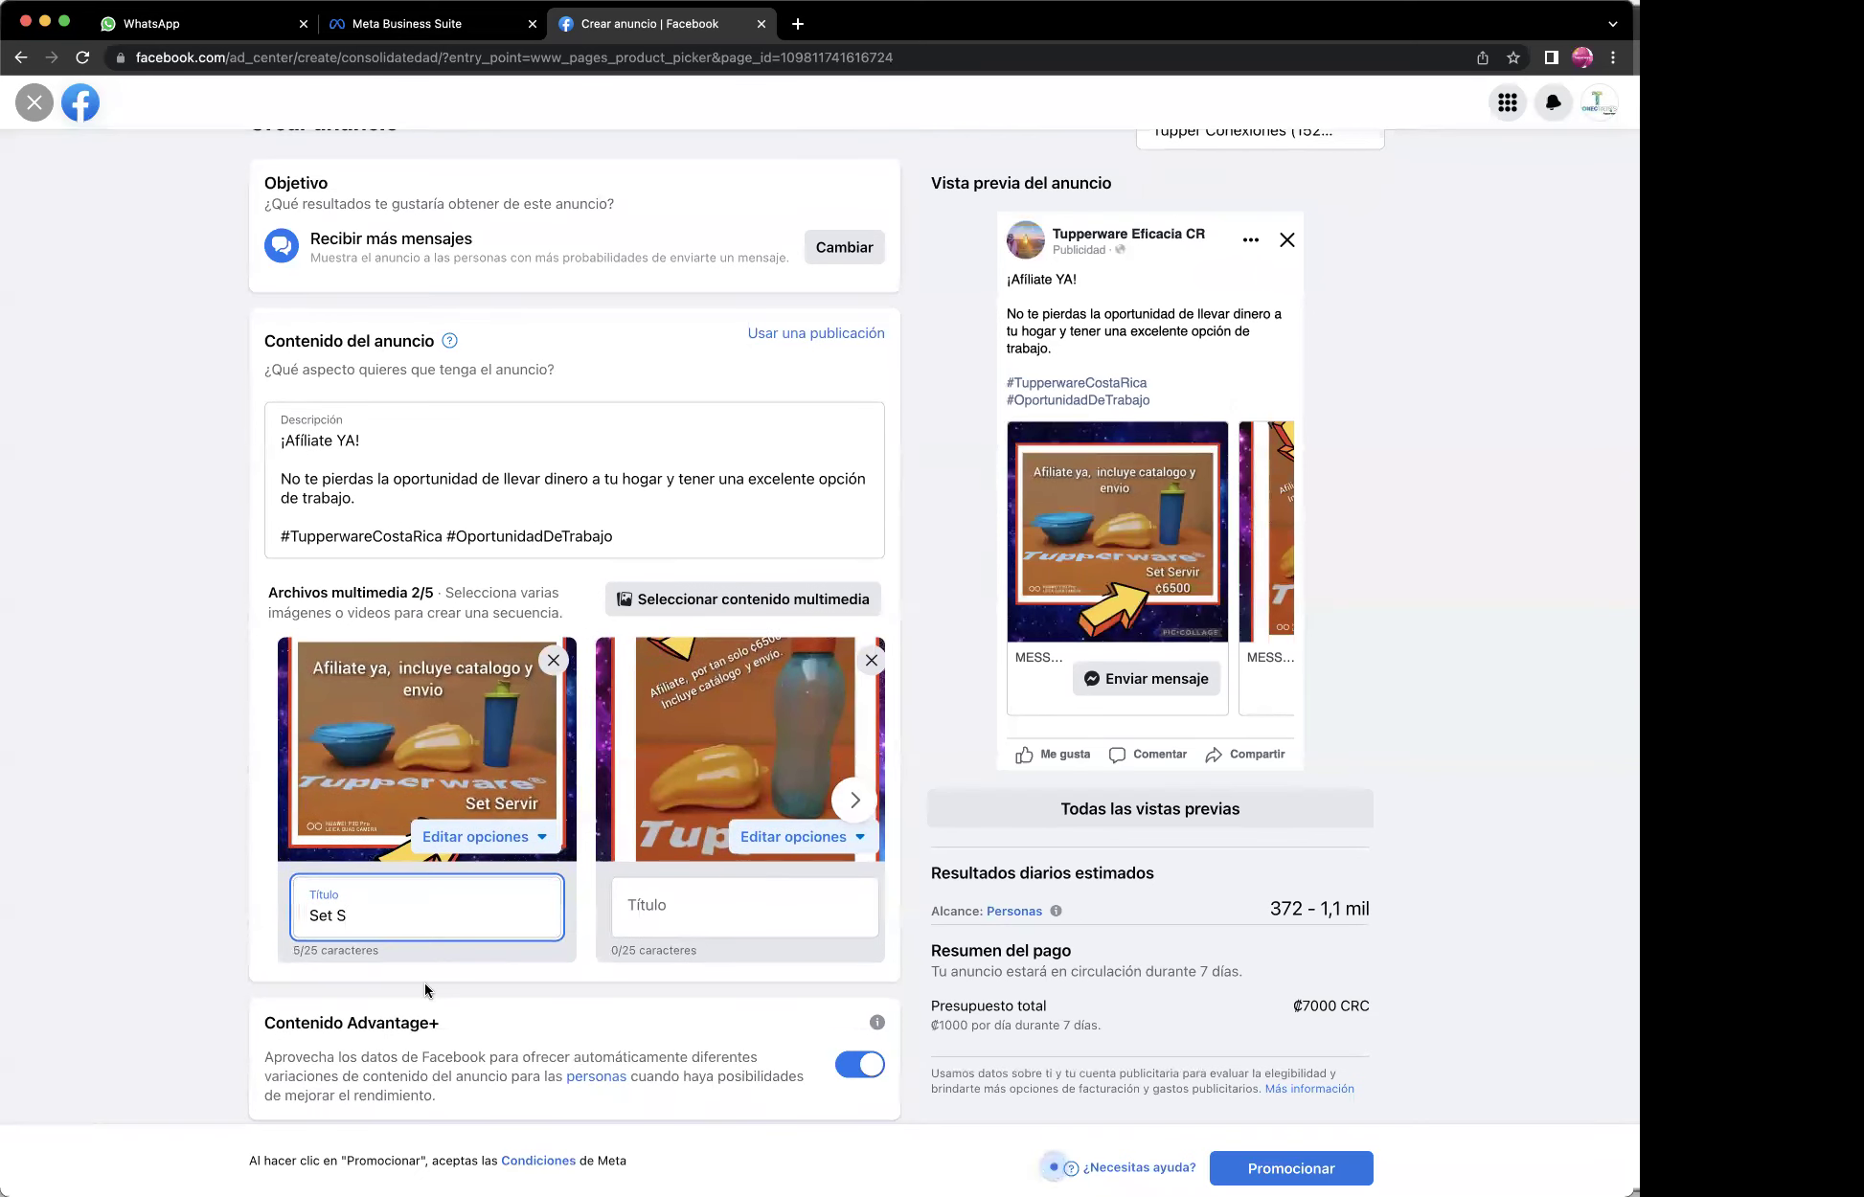
pyautogui.click(375, 996)
pyautogui.write('Servir')
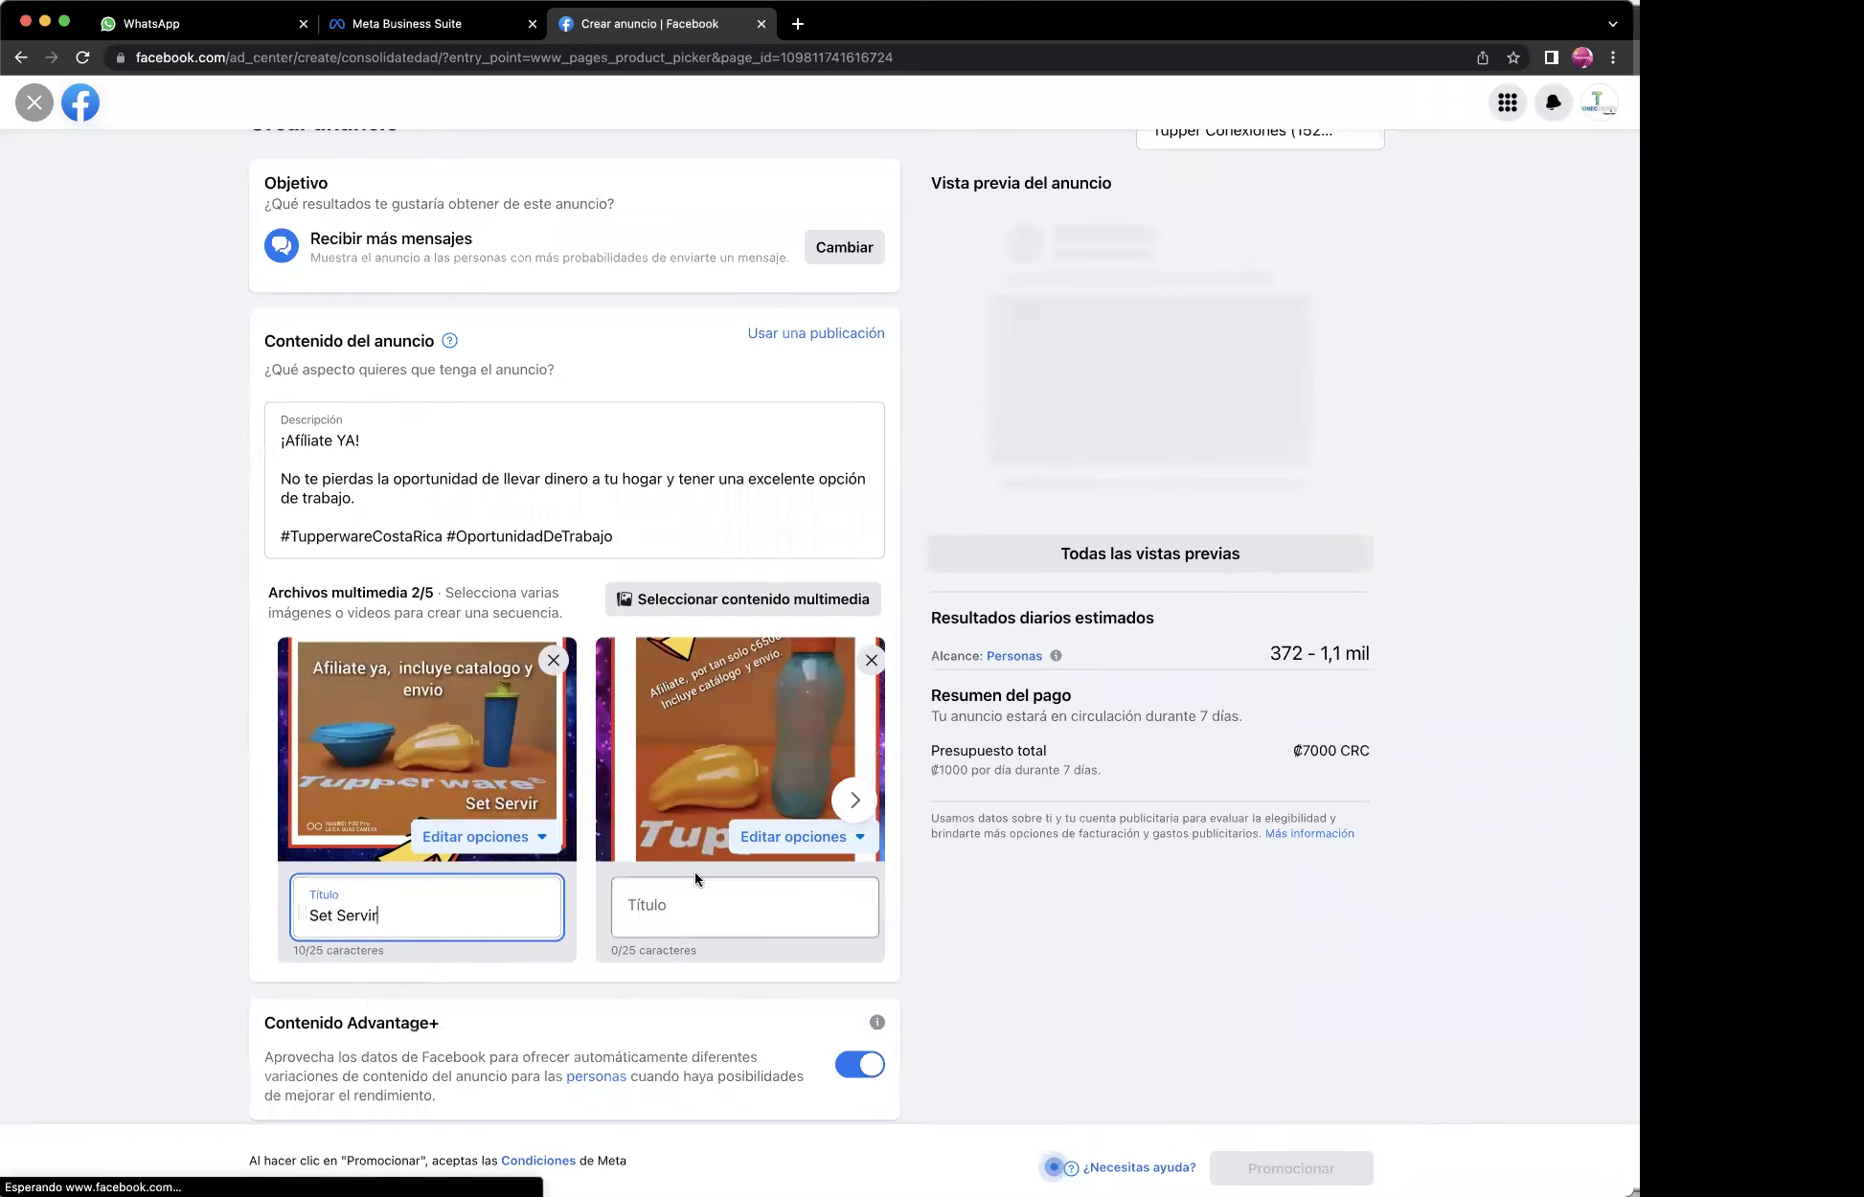
# Title the second carousel card "Set Eco".
pyautogui.click(690, 1001)
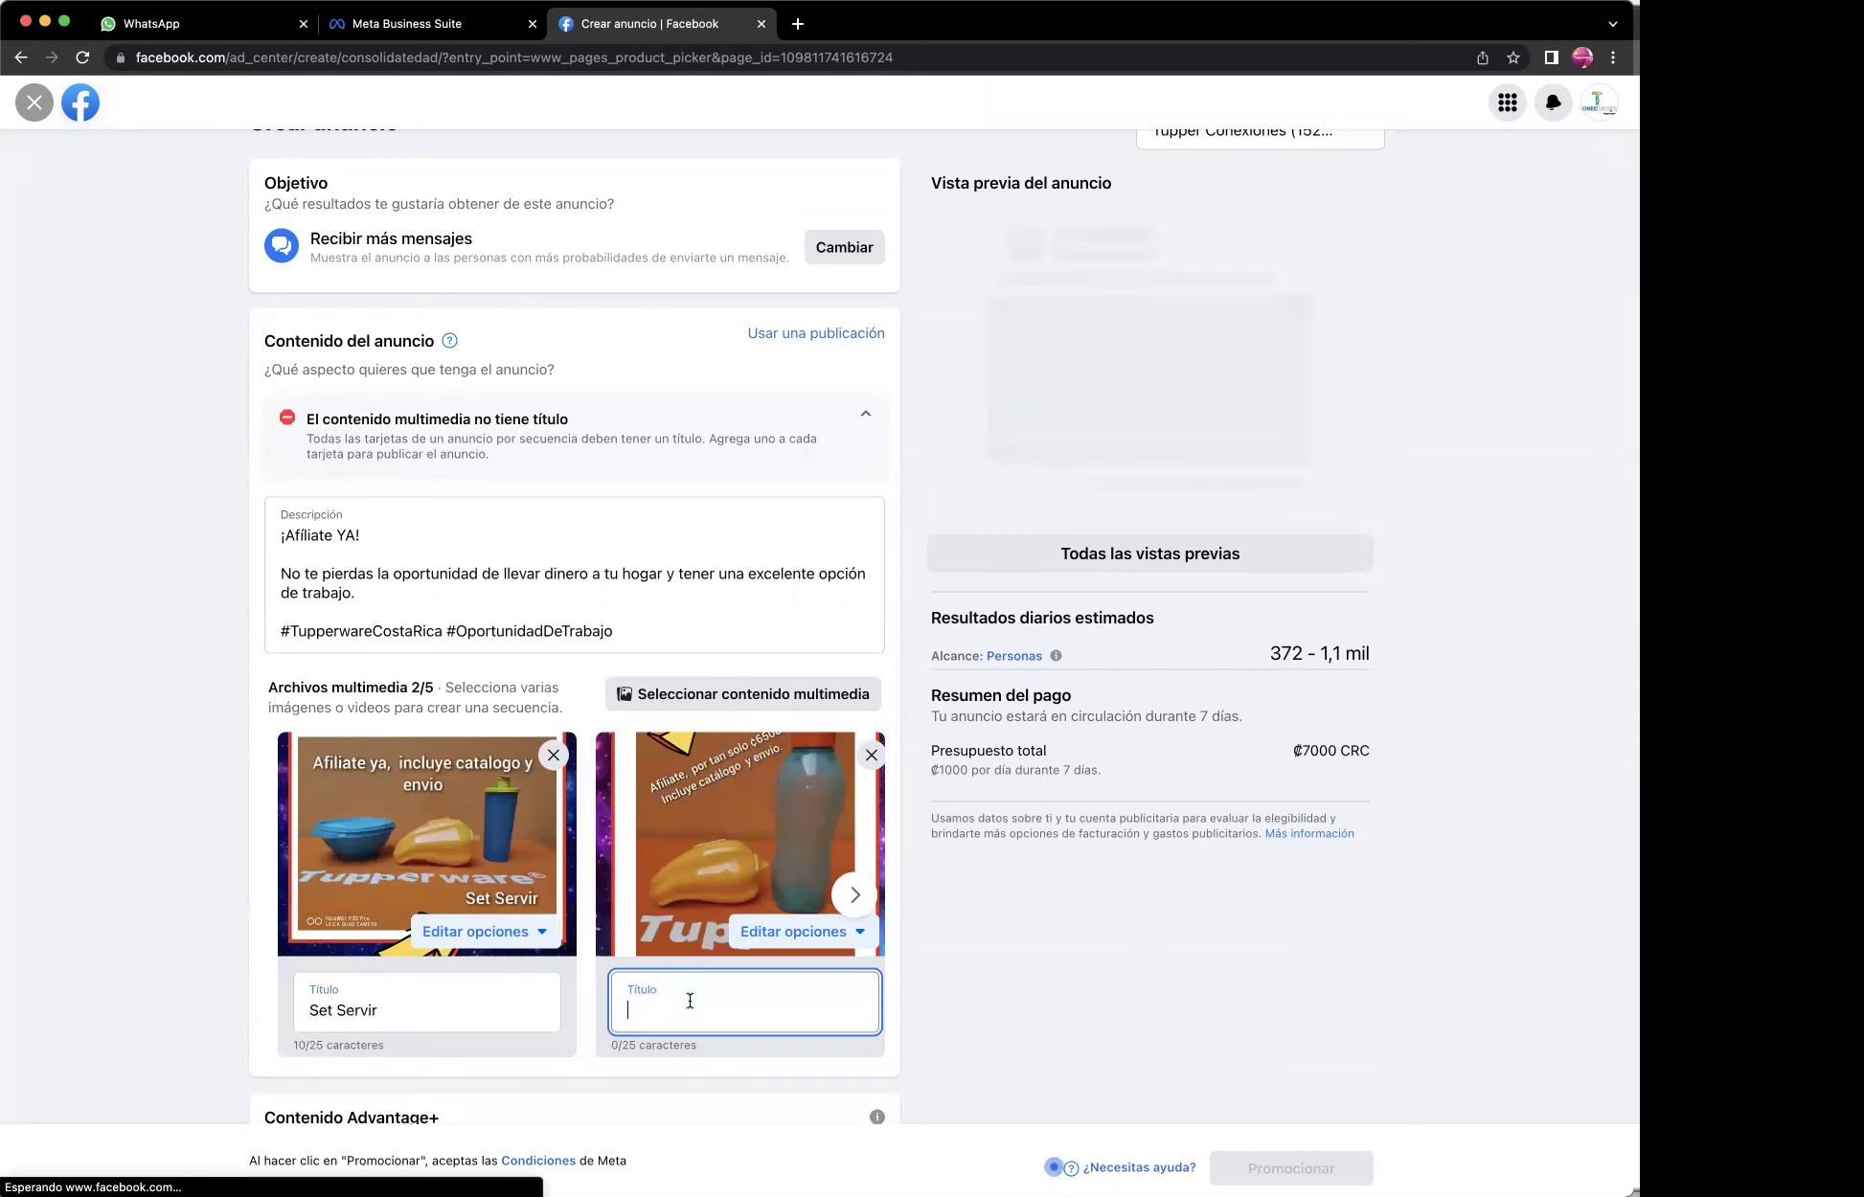
pyautogui.write('Set')
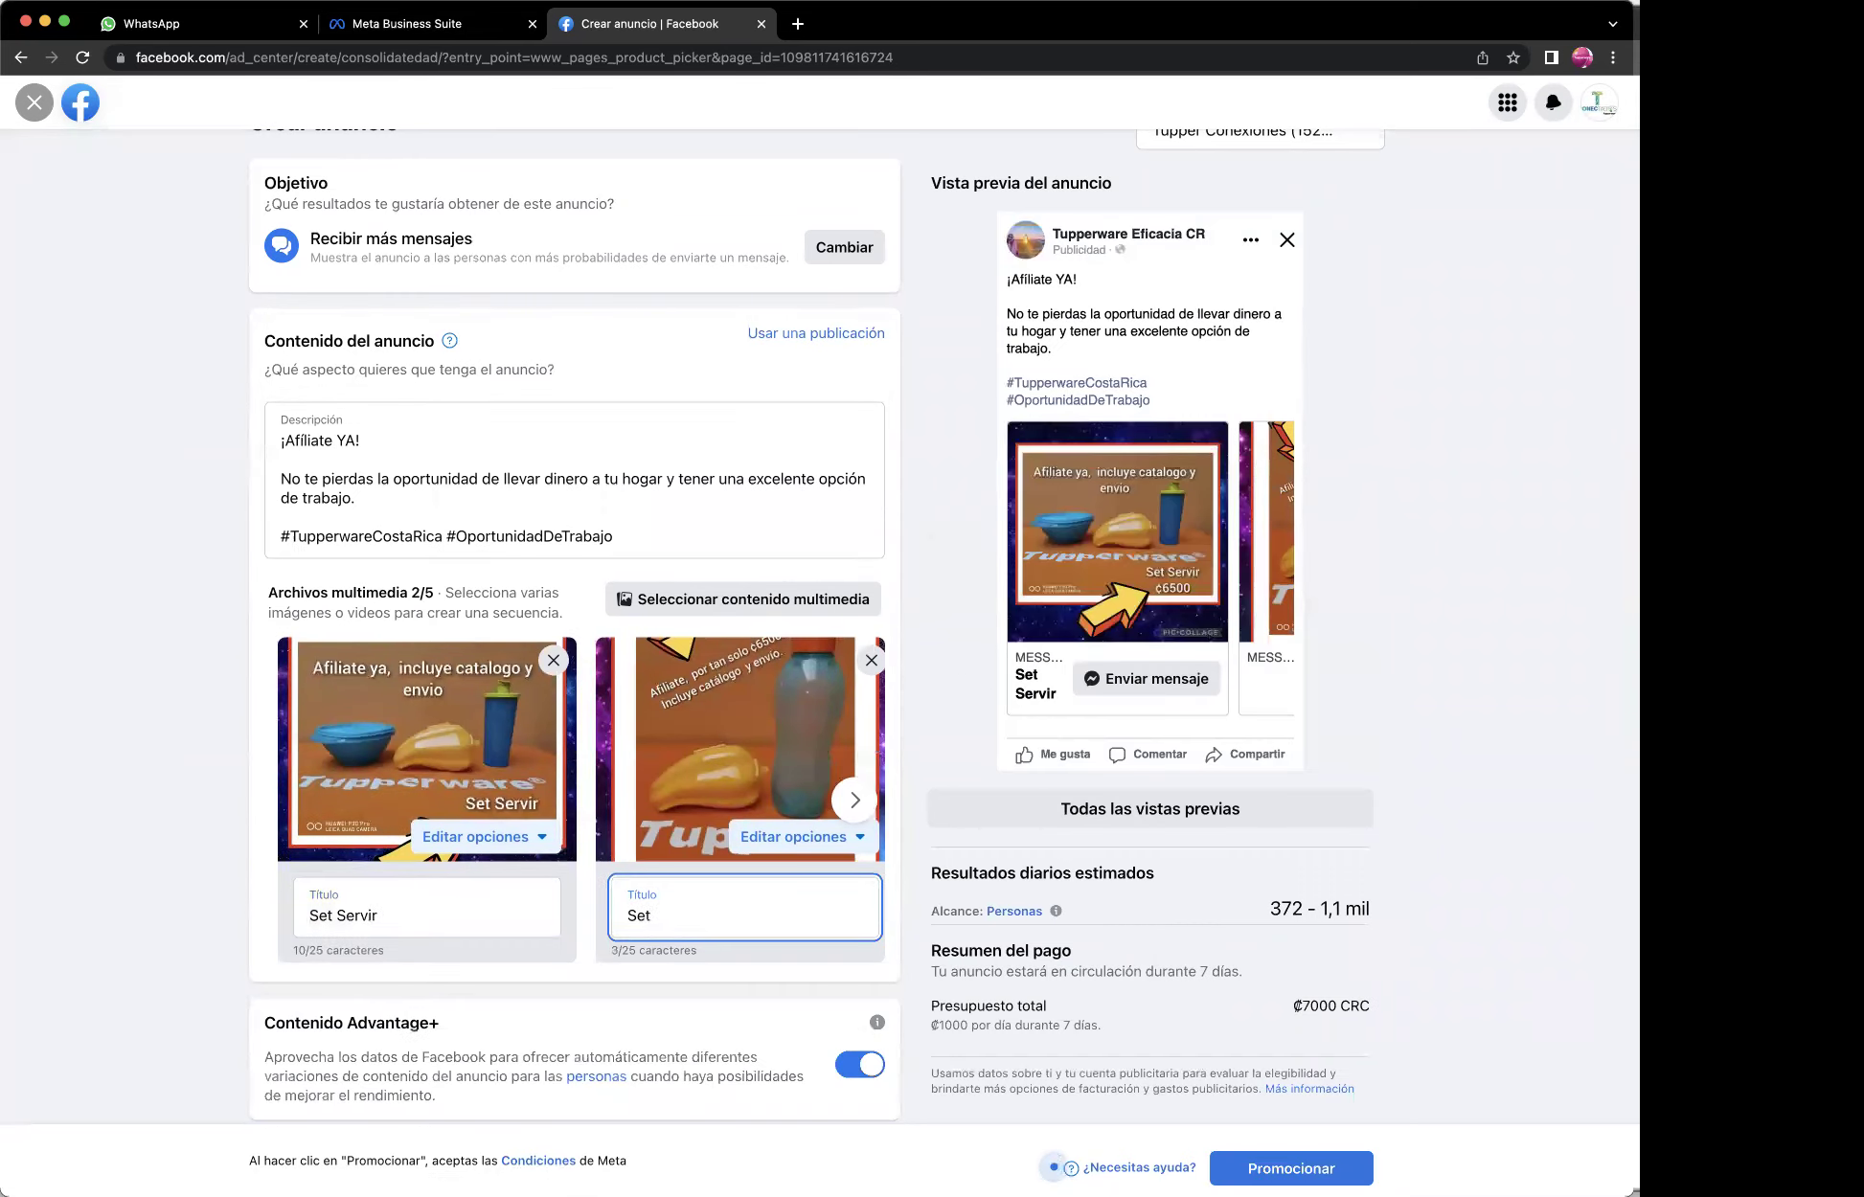
pyautogui.write(' Eco')
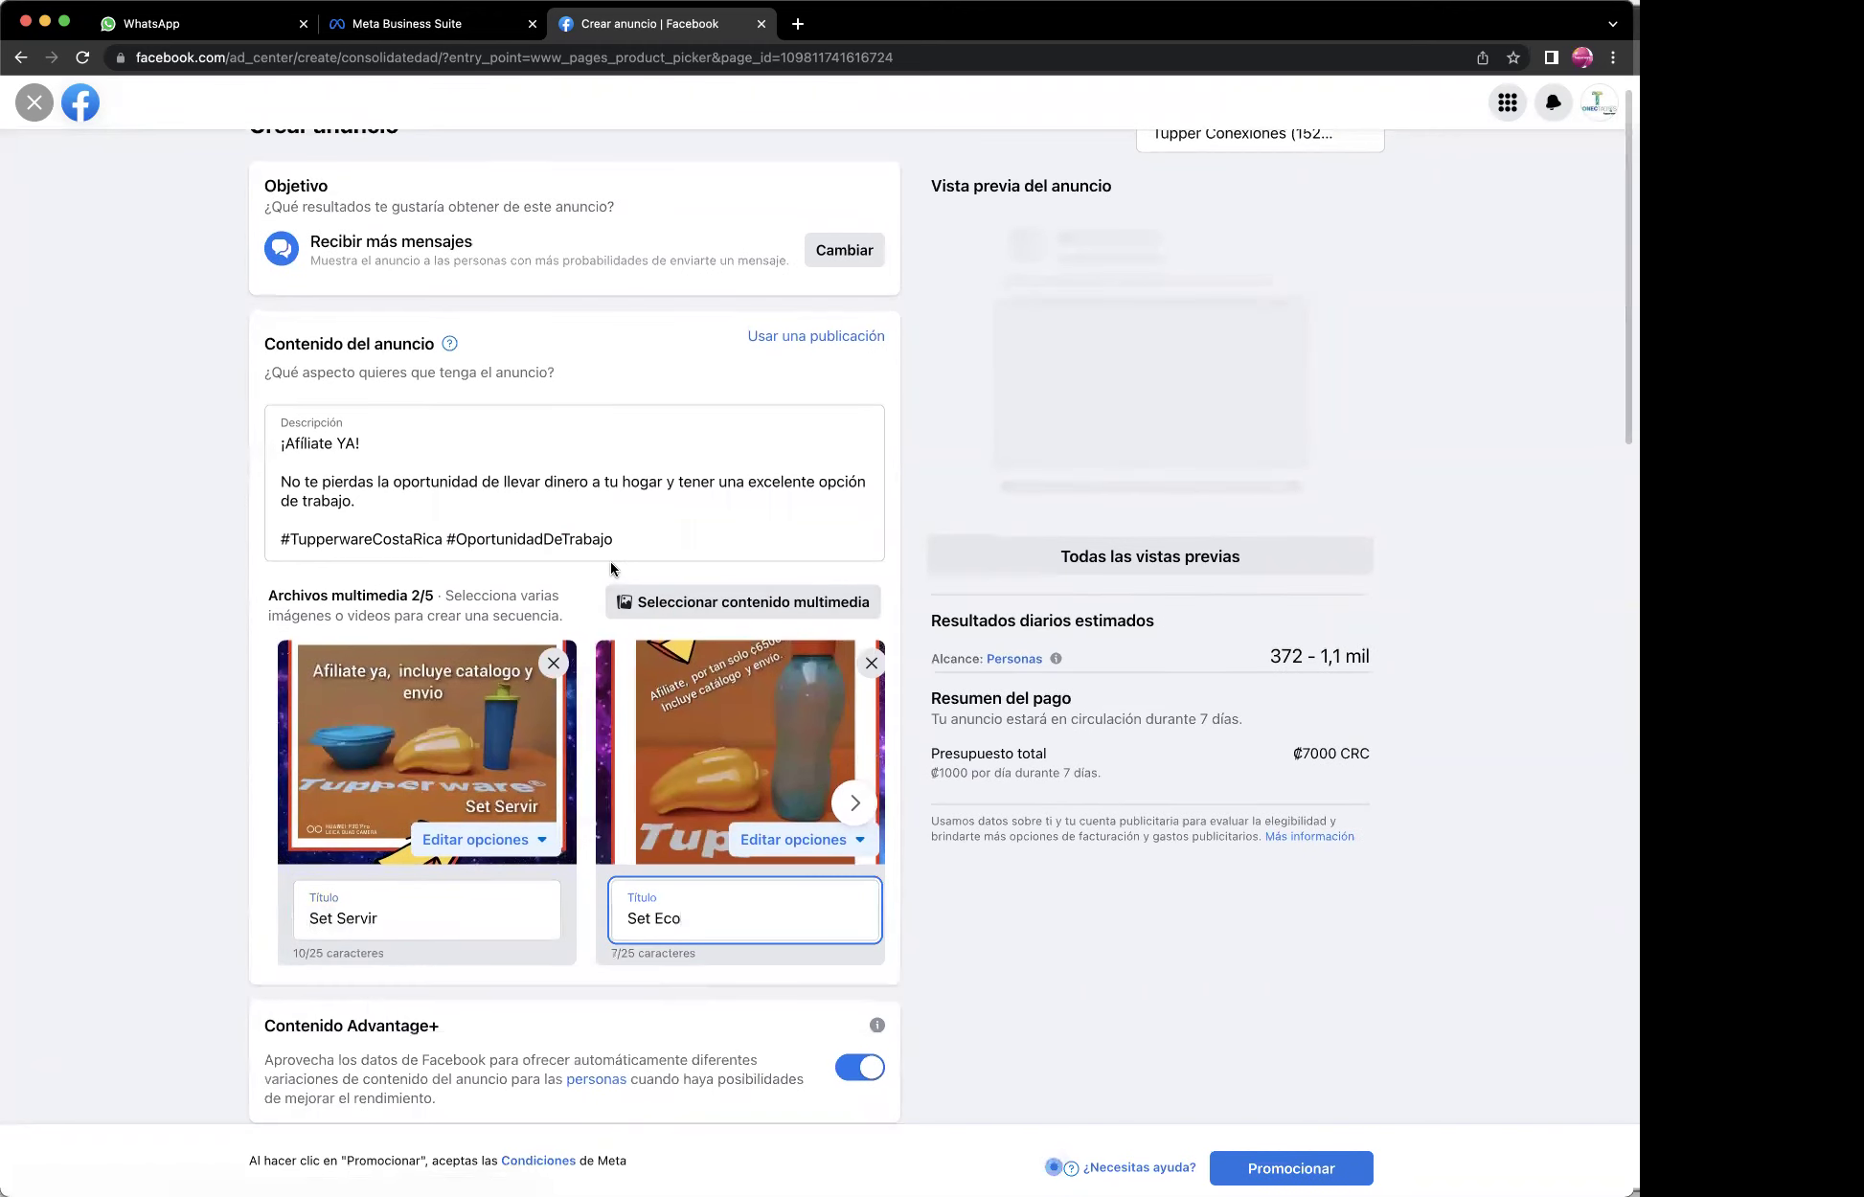
# Review both titled carousel cards and the Contenido Advantage+ and special ad category settings below them.
pyautogui.scroll(1, 610, 560)
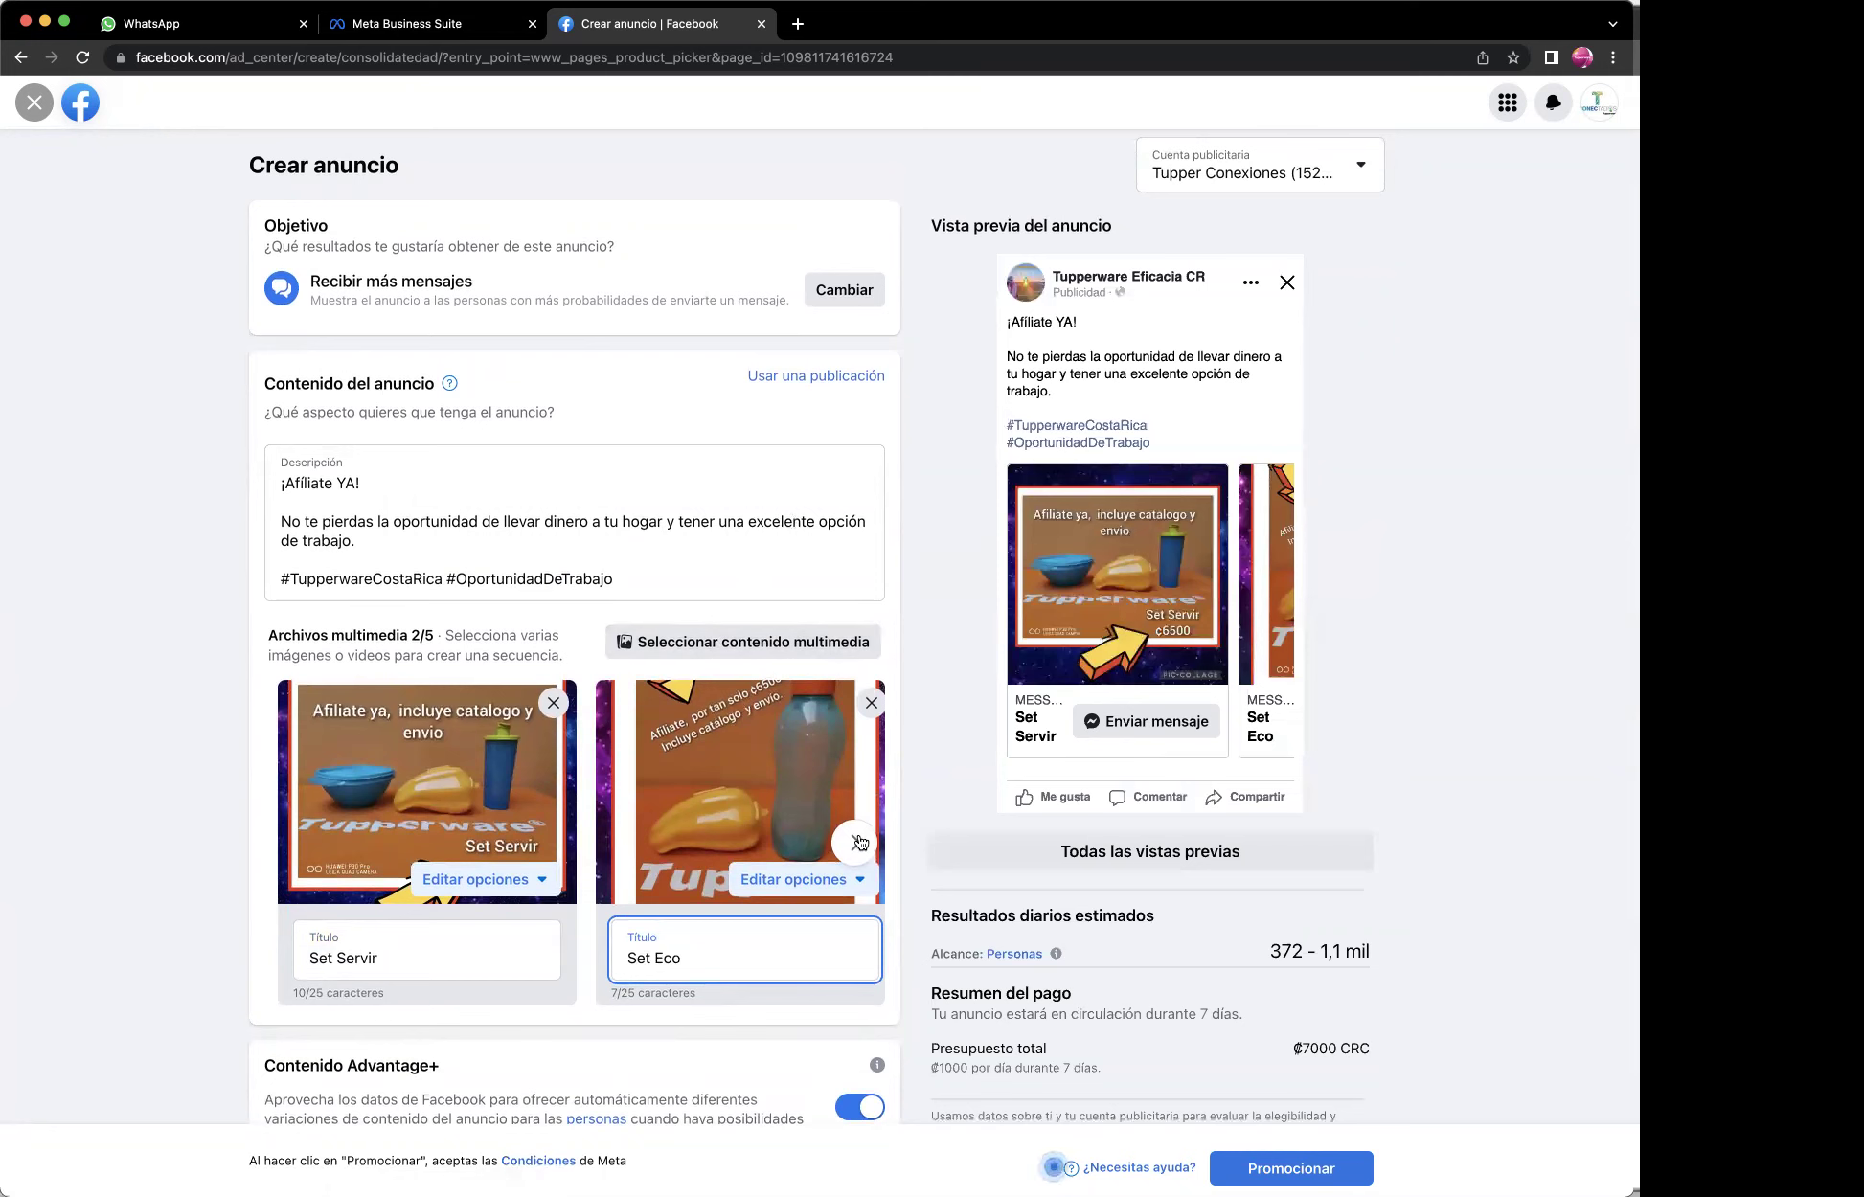
pyautogui.click(856, 842)
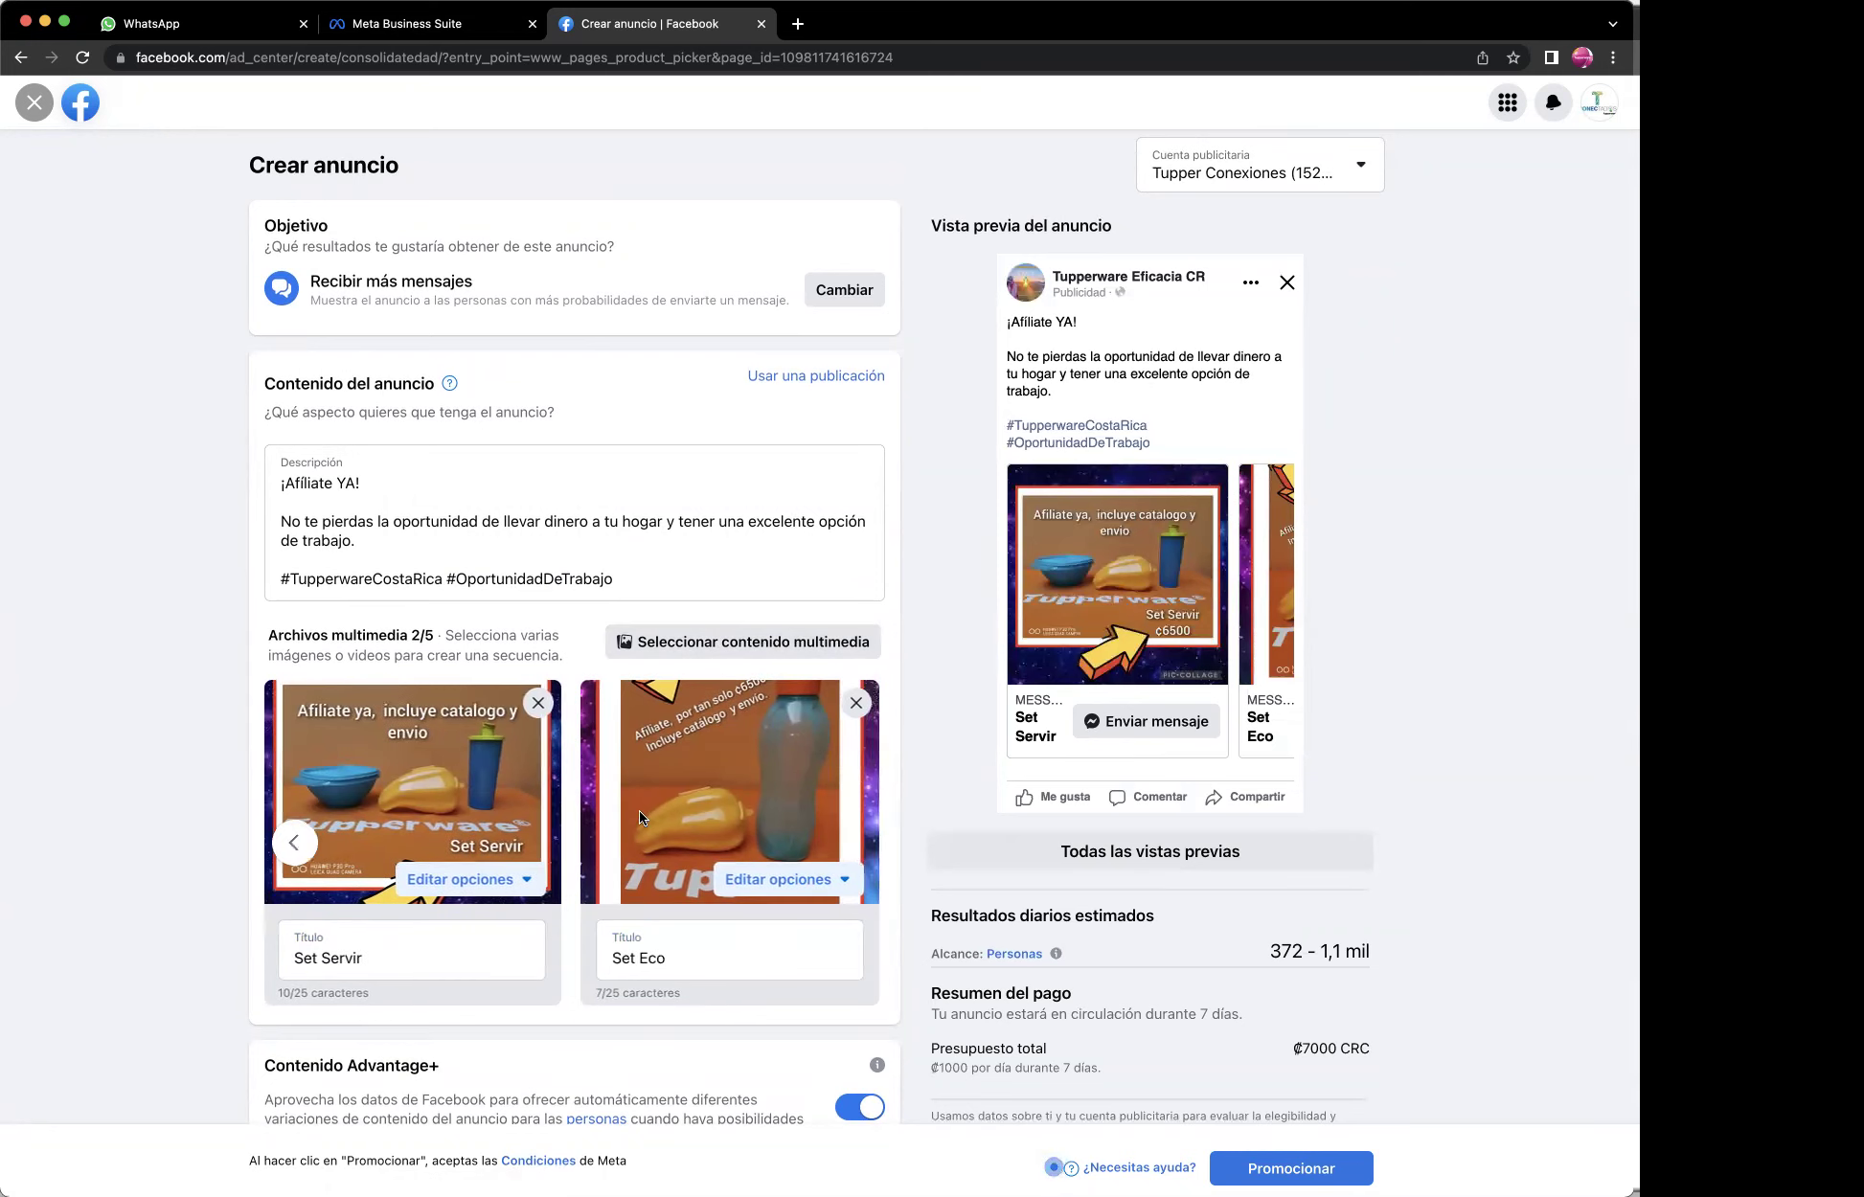
pyautogui.click(294, 845)
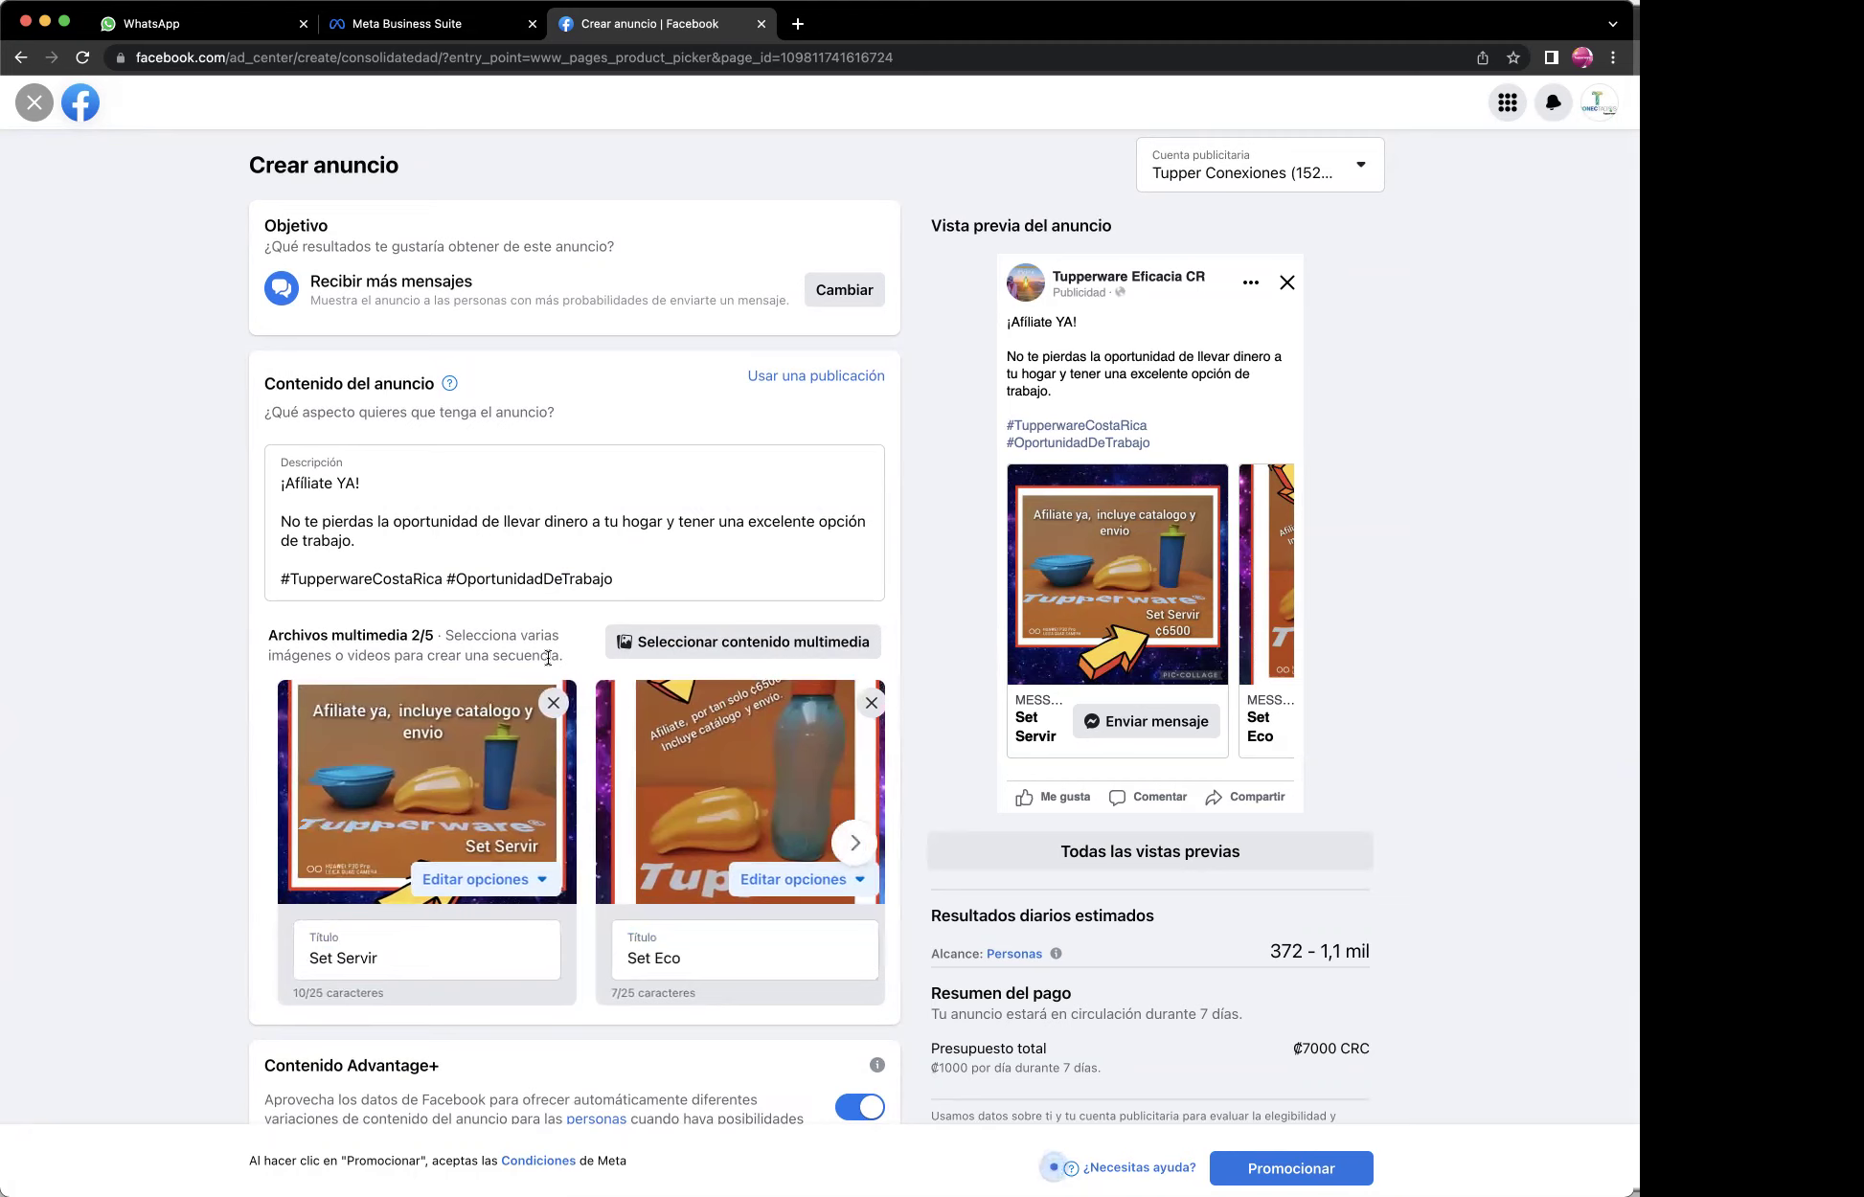
pyautogui.scroll(-3, 547, 657)
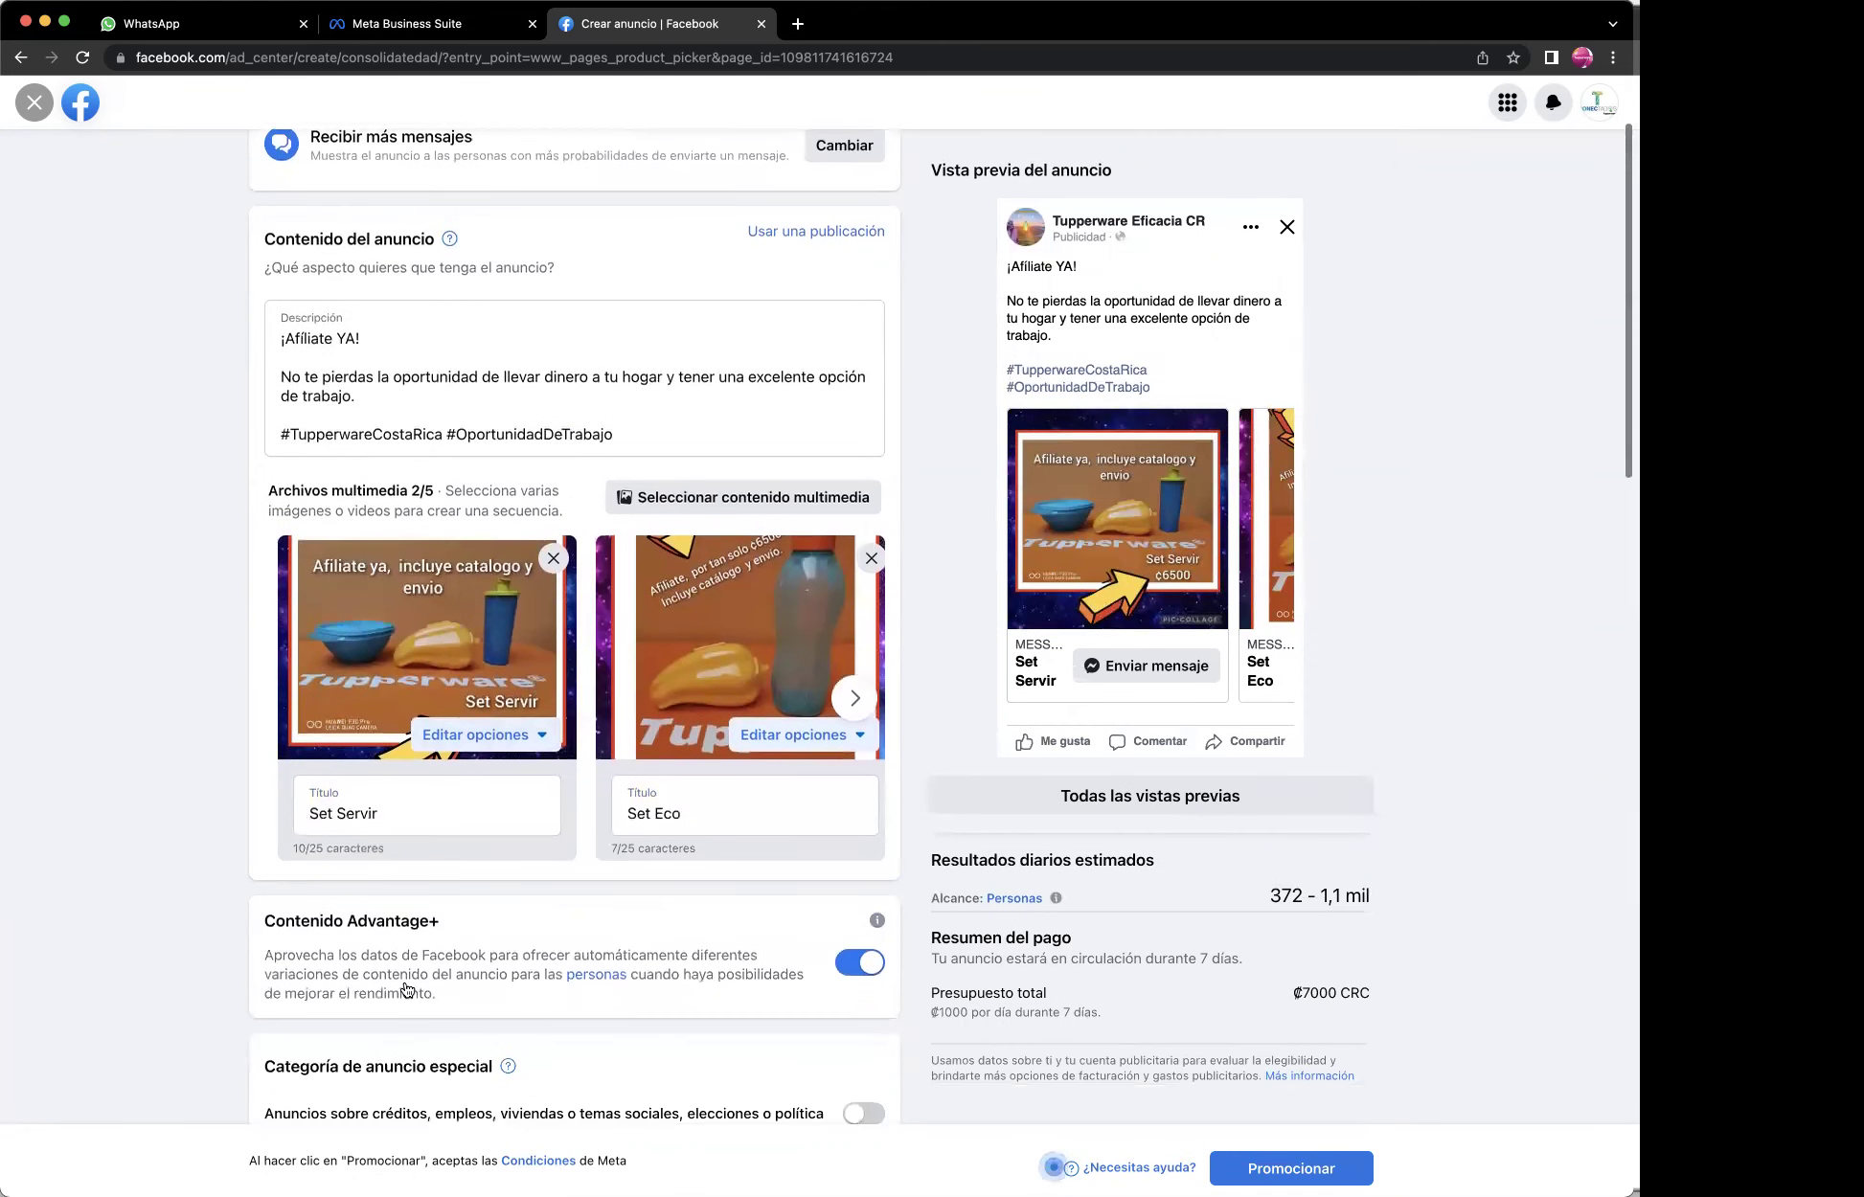
pyautogui.scroll(-3, 614, 925)
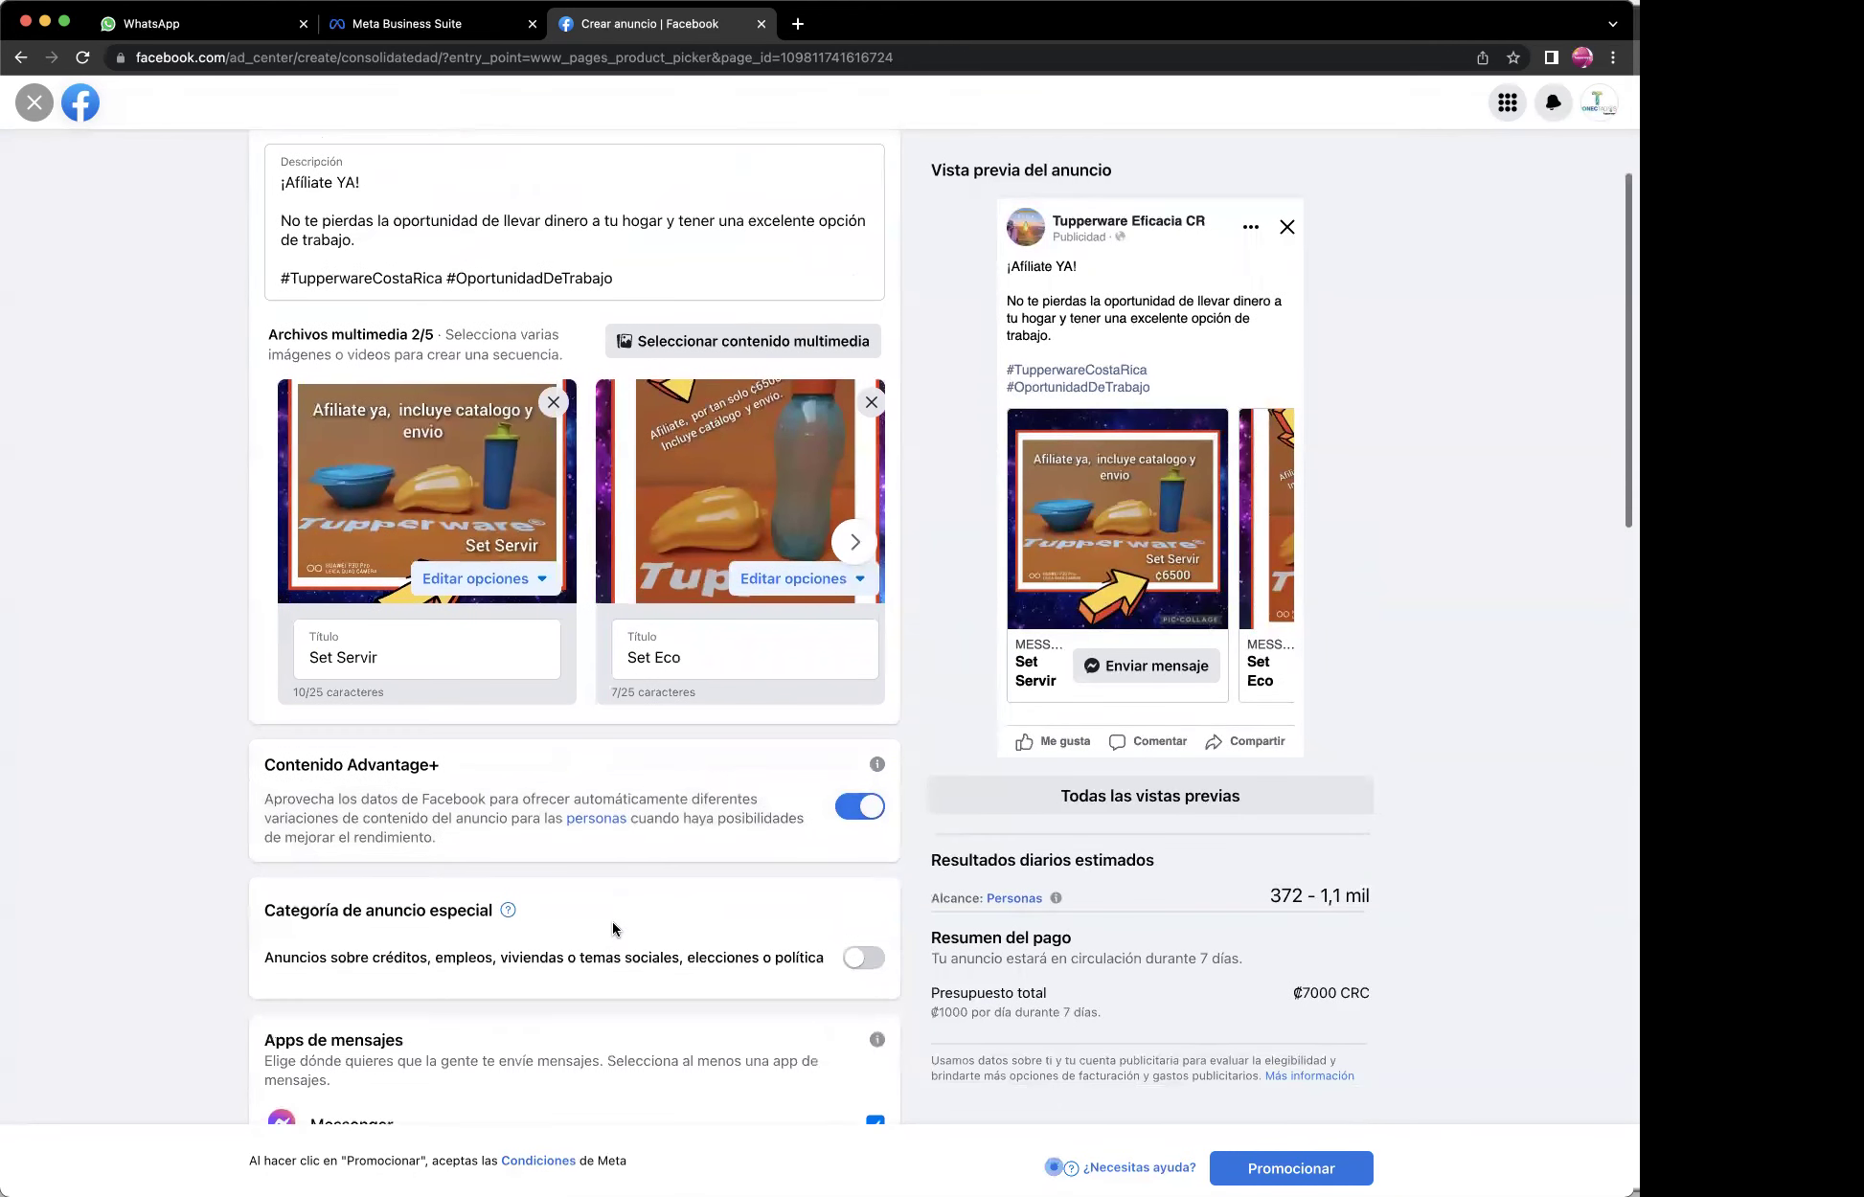
pyautogui.scroll(3, 612, 921)
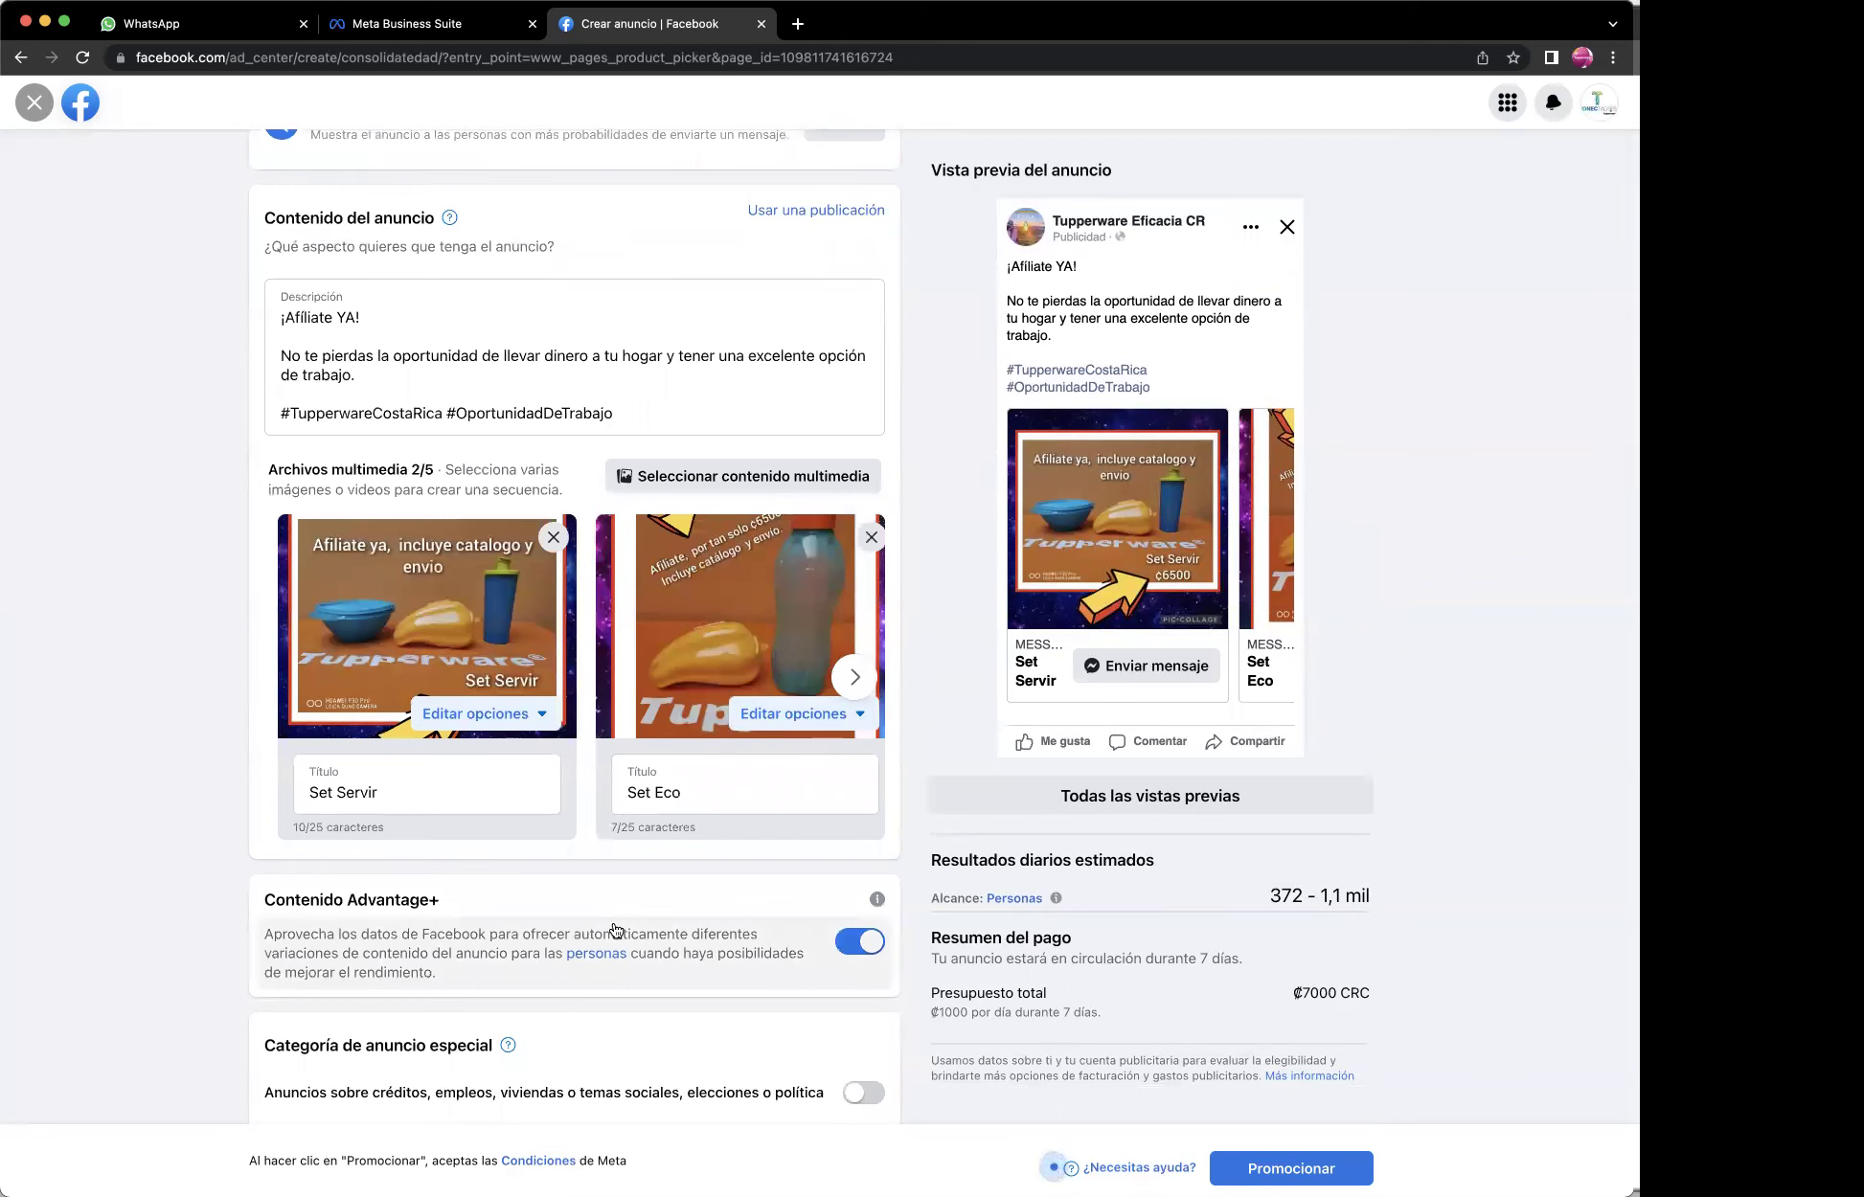
pyautogui.click(653, 476)
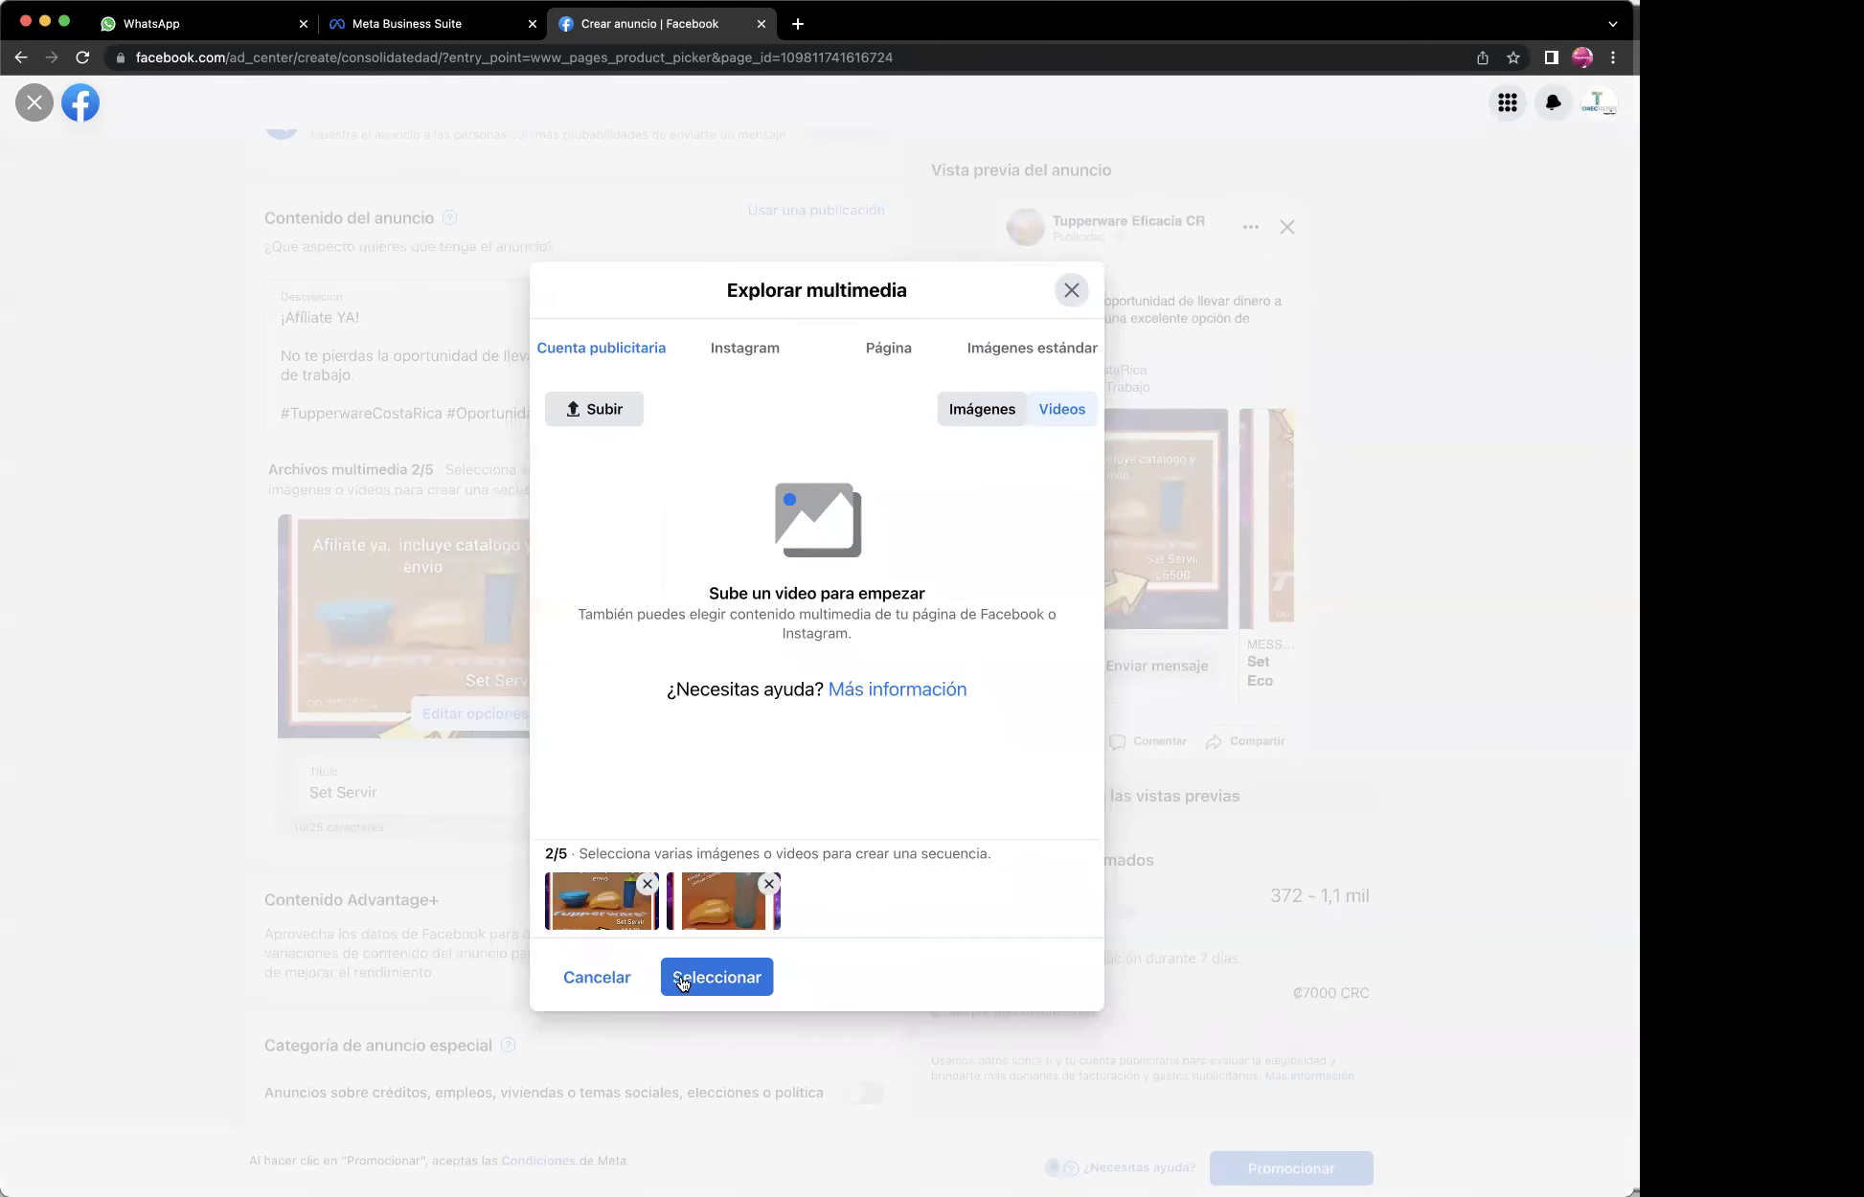
pyautogui.click(622, 410)
pyautogui.click(1071, 291)
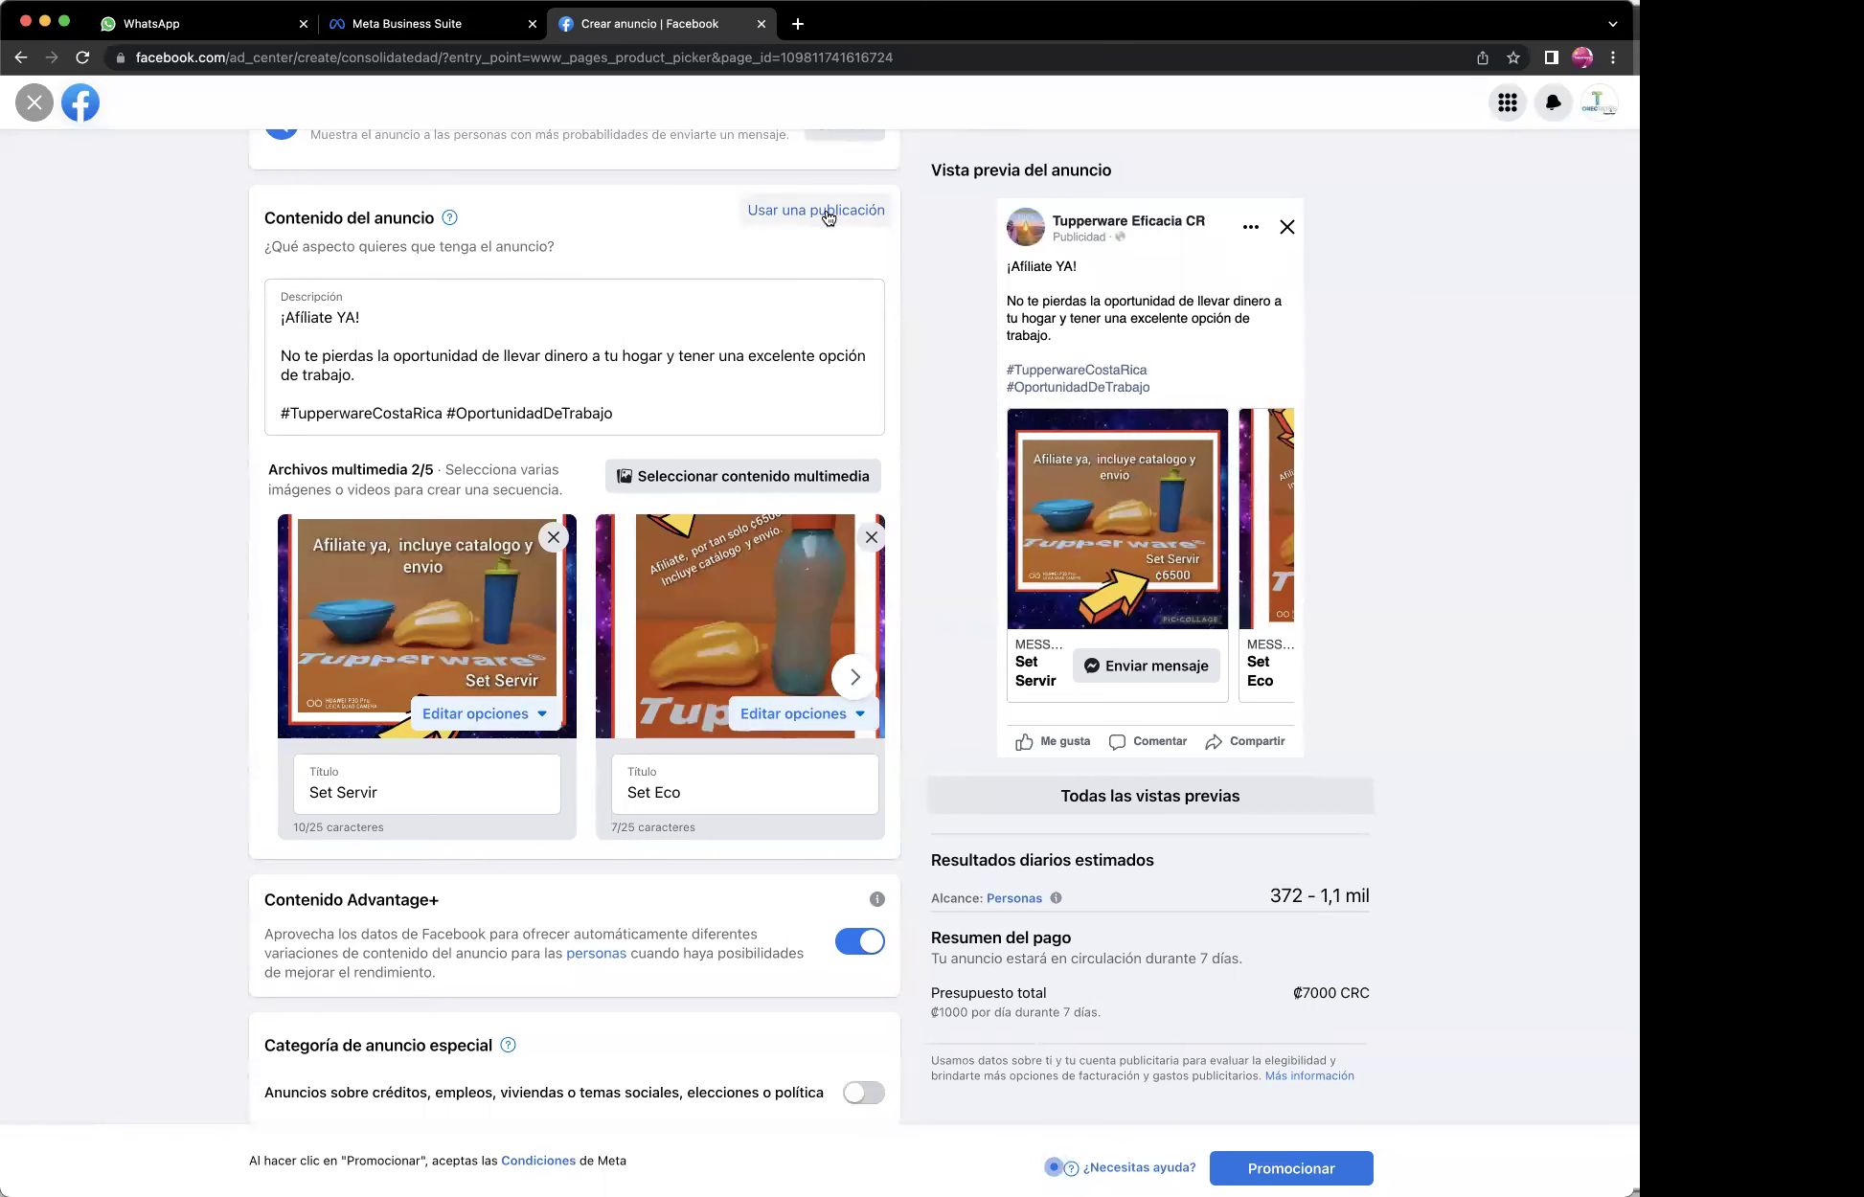
# Upload the Set Postre image to the ad account's media and add it to the ad as the third carousel card.
pyautogui.click(693, 479)
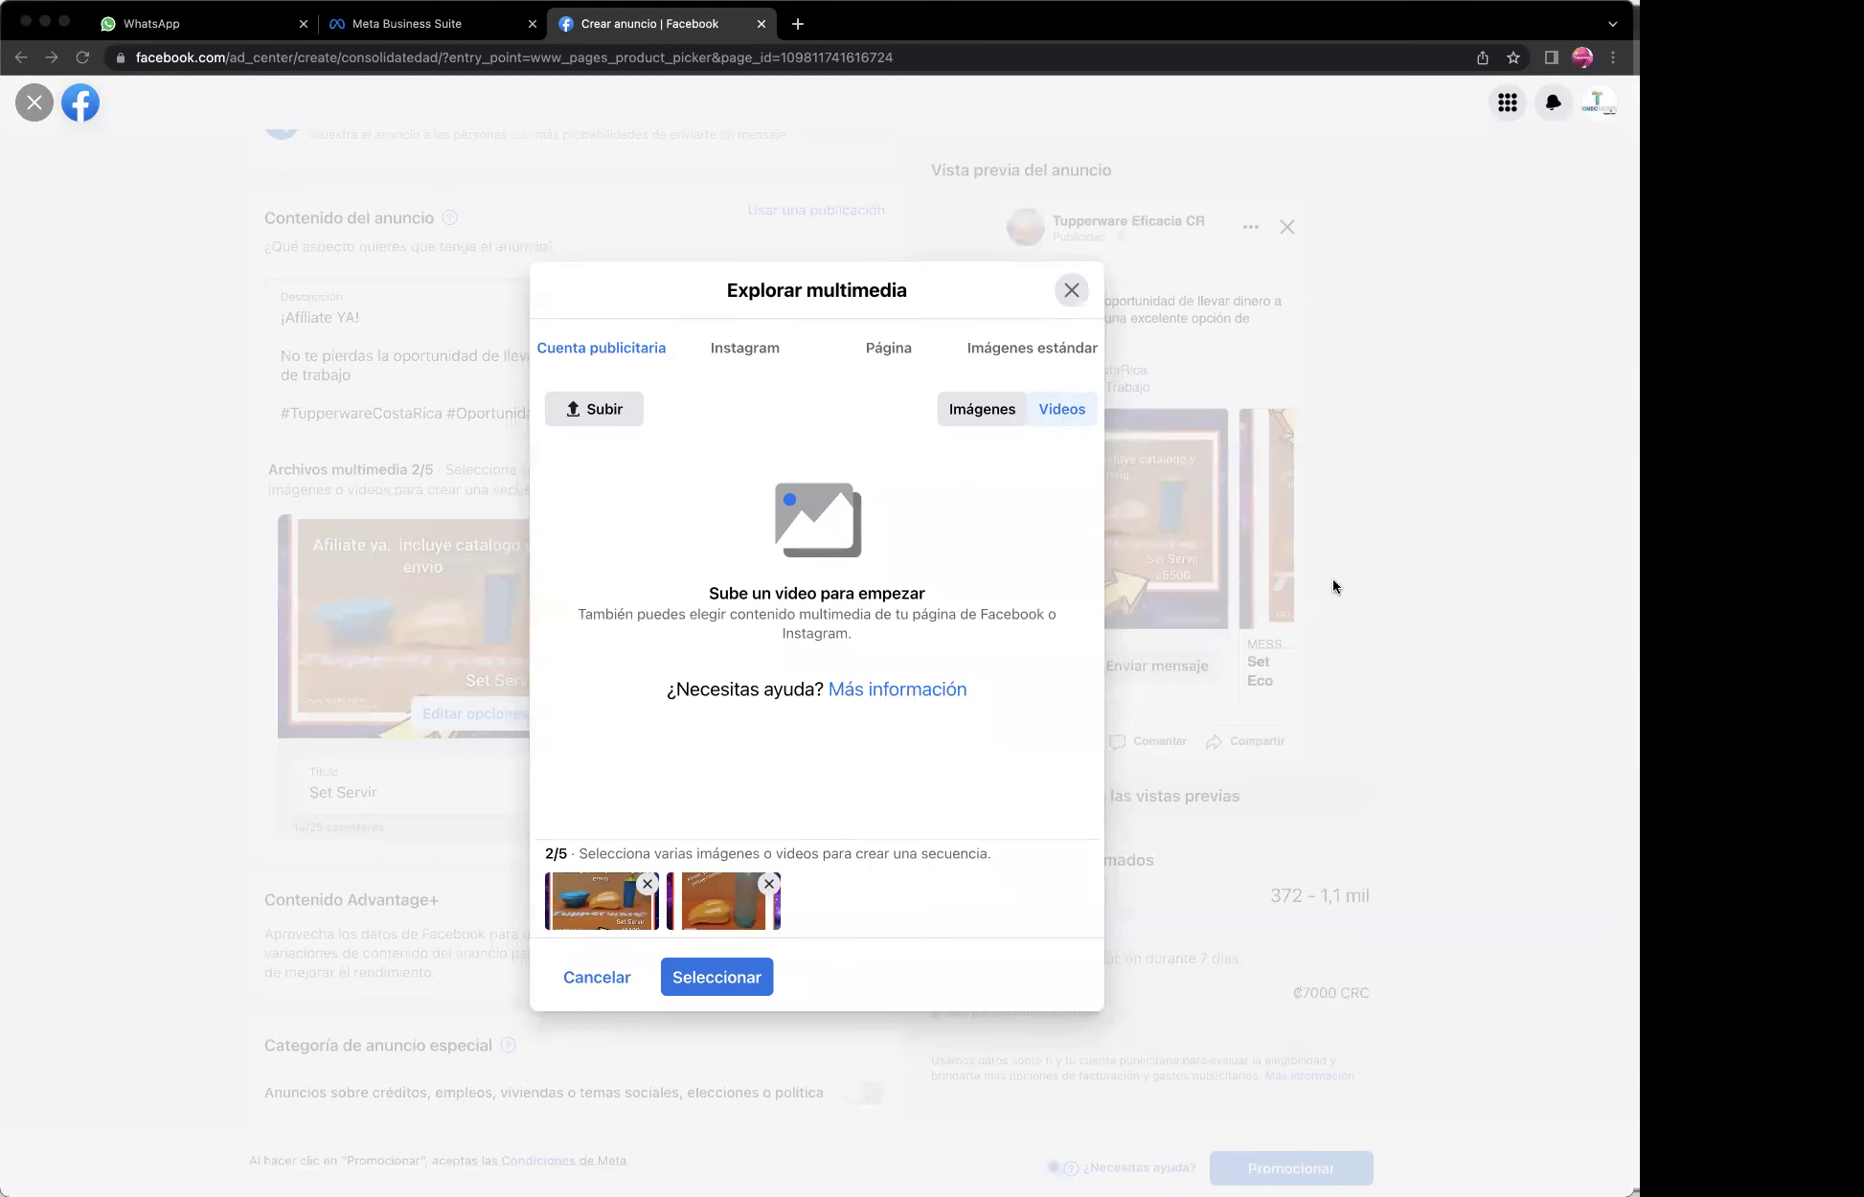
pyautogui.moveTo(1333, 586); pyautogui.dragTo(766, 632)
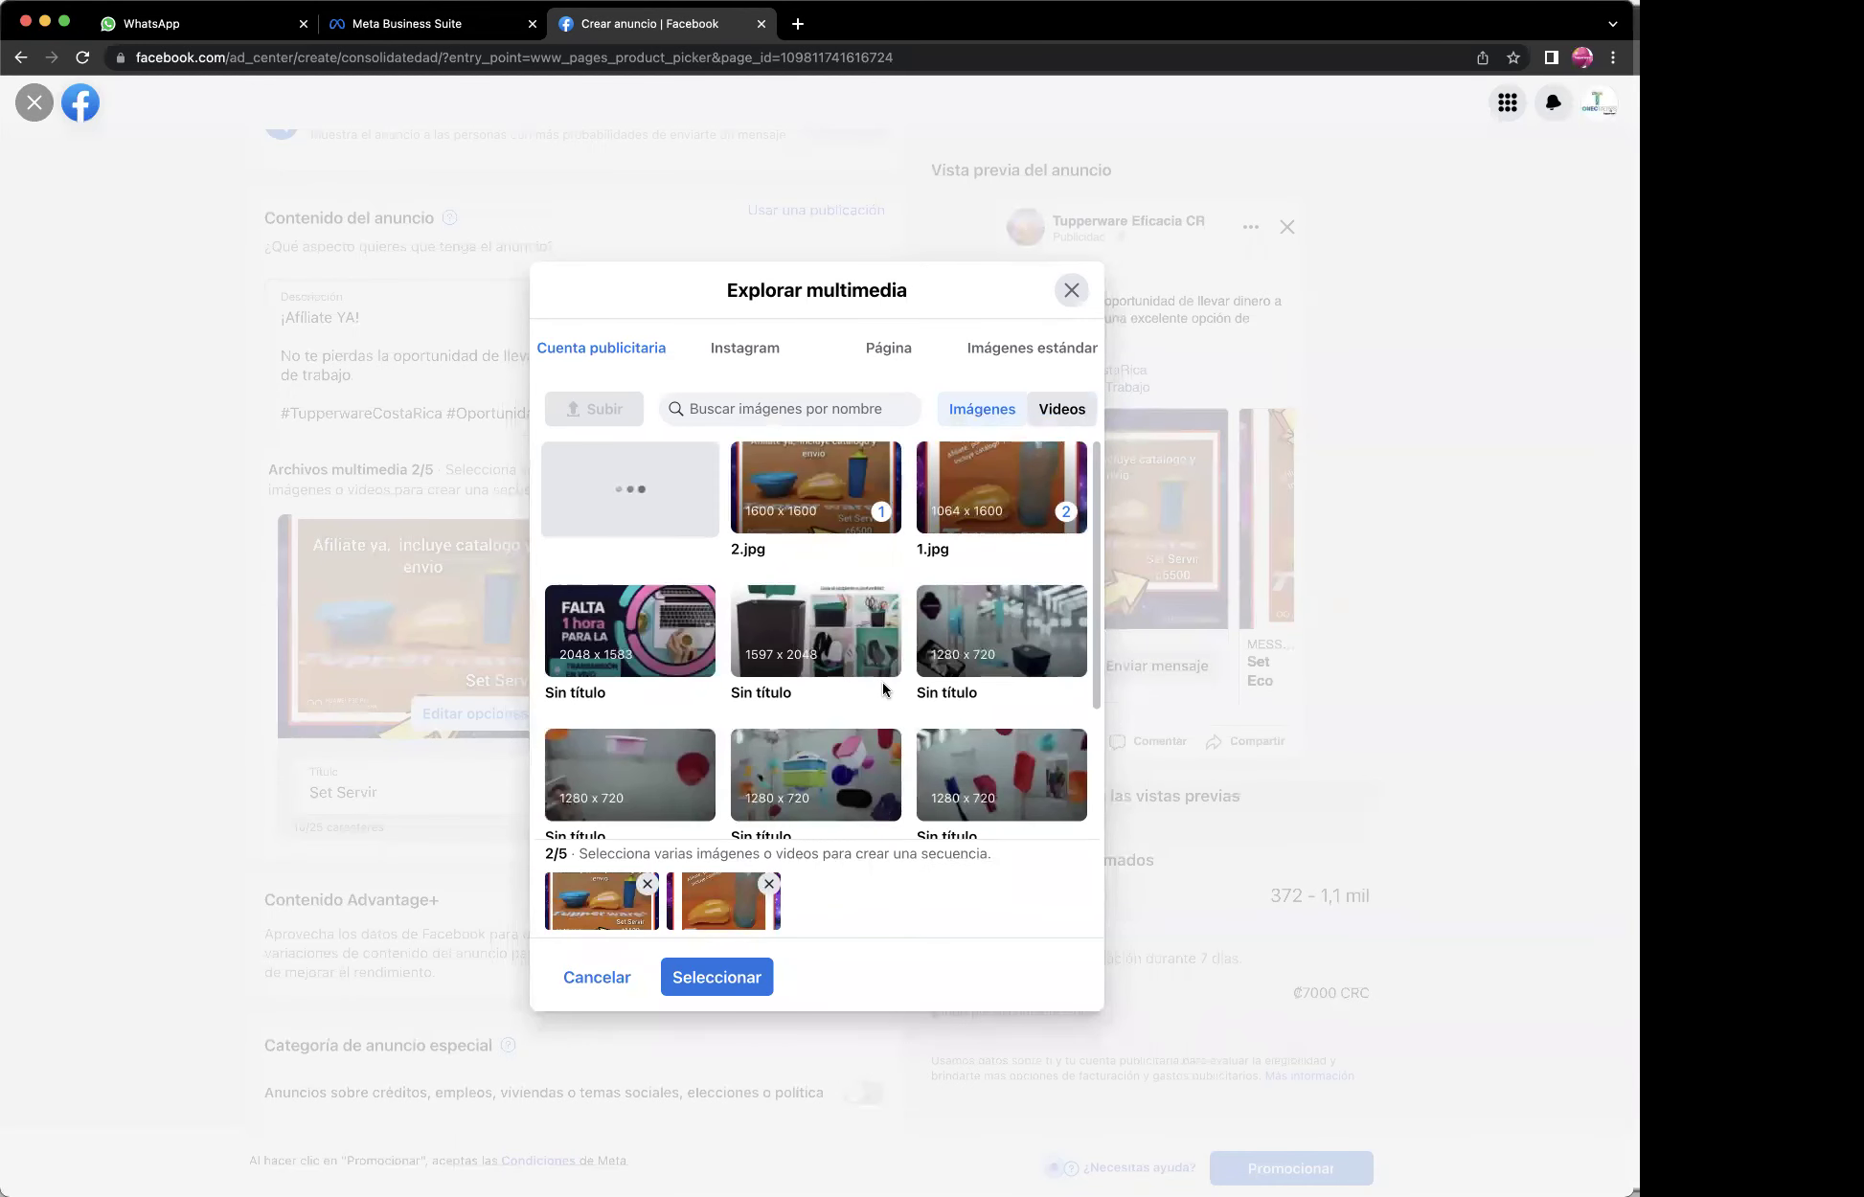
pyautogui.click(714, 982)
# Title the third carousel card "Set Postre" and return to the first card.
pyautogui.click(869, 674)
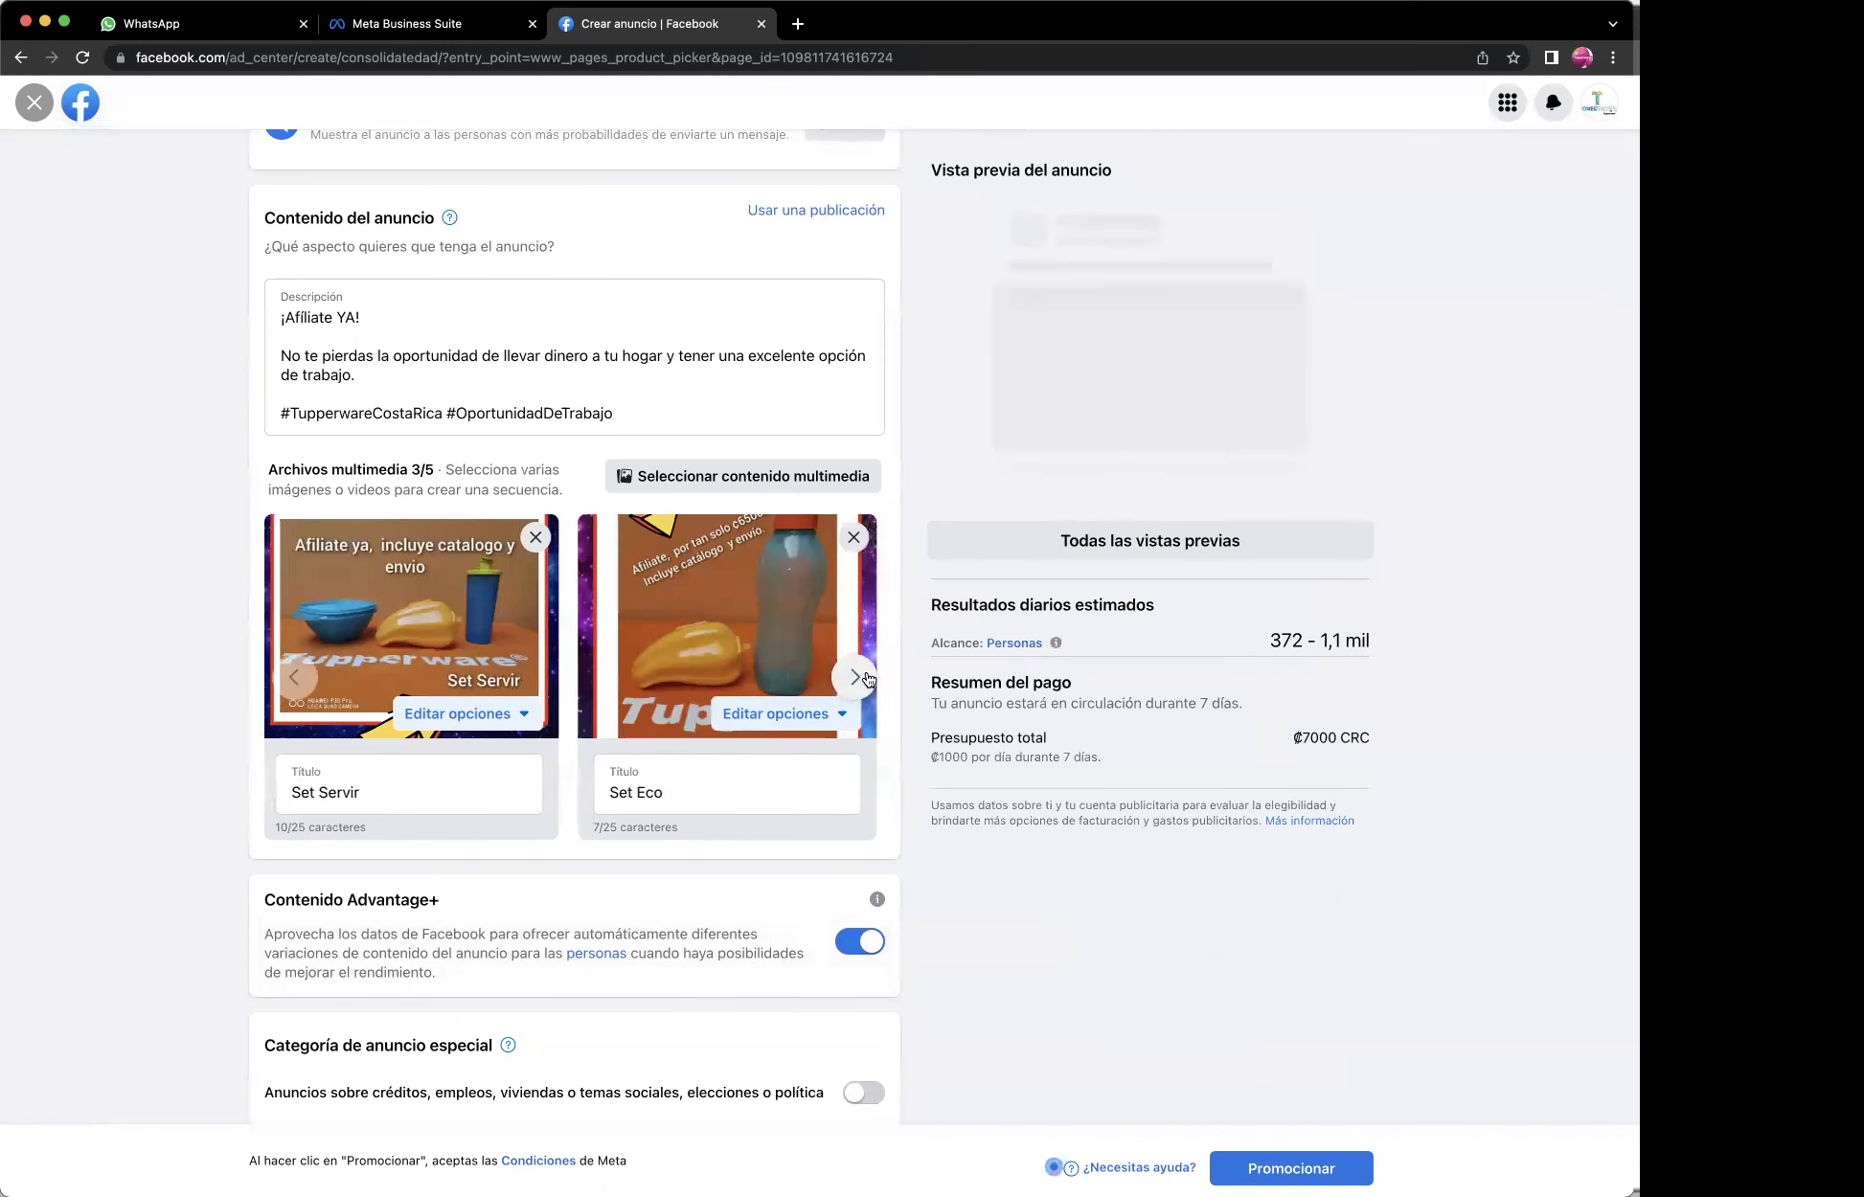
pyautogui.click(721, 792)
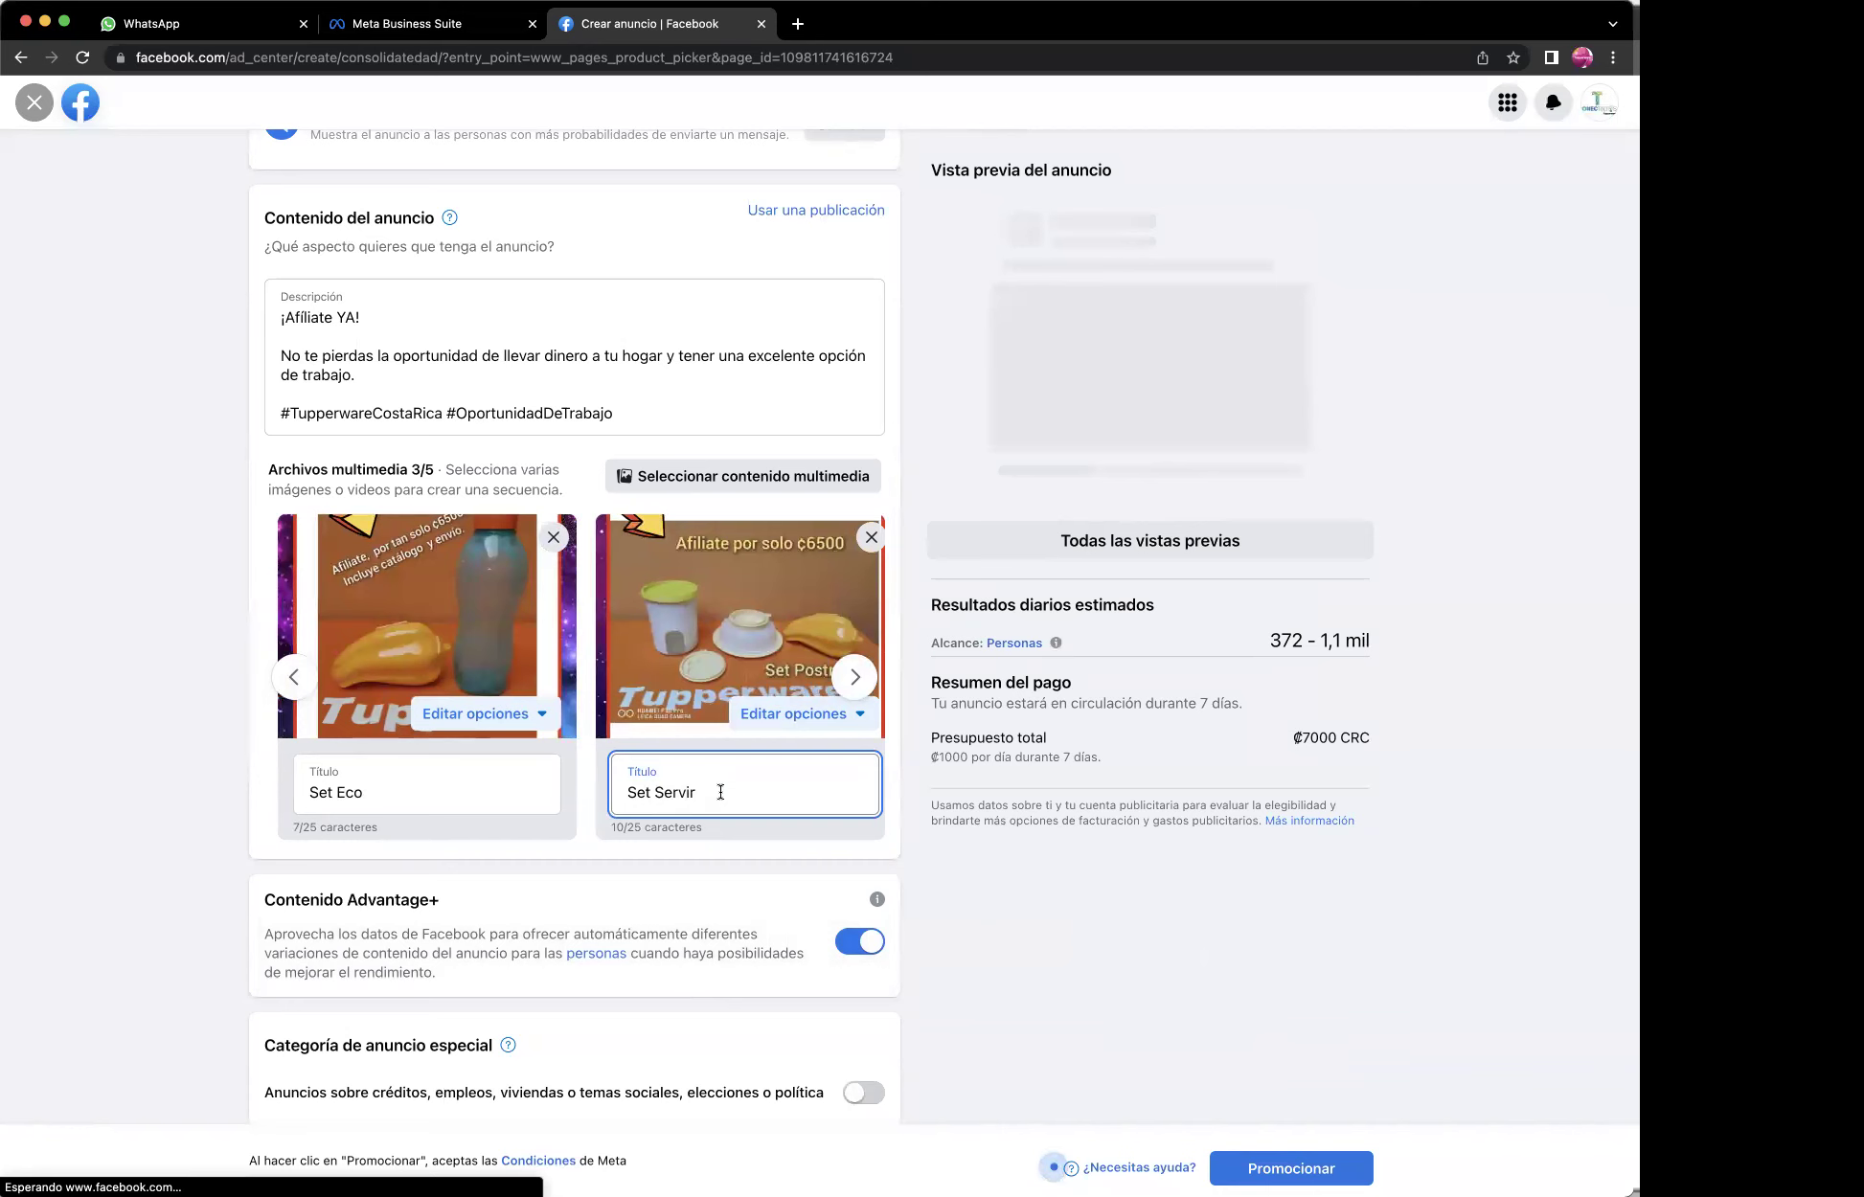
pyautogui.press('BackSpace')
pyautogui.press('BackSpace')
pyautogui.press('BackSpace')
pyautogui.press('BackSpace')
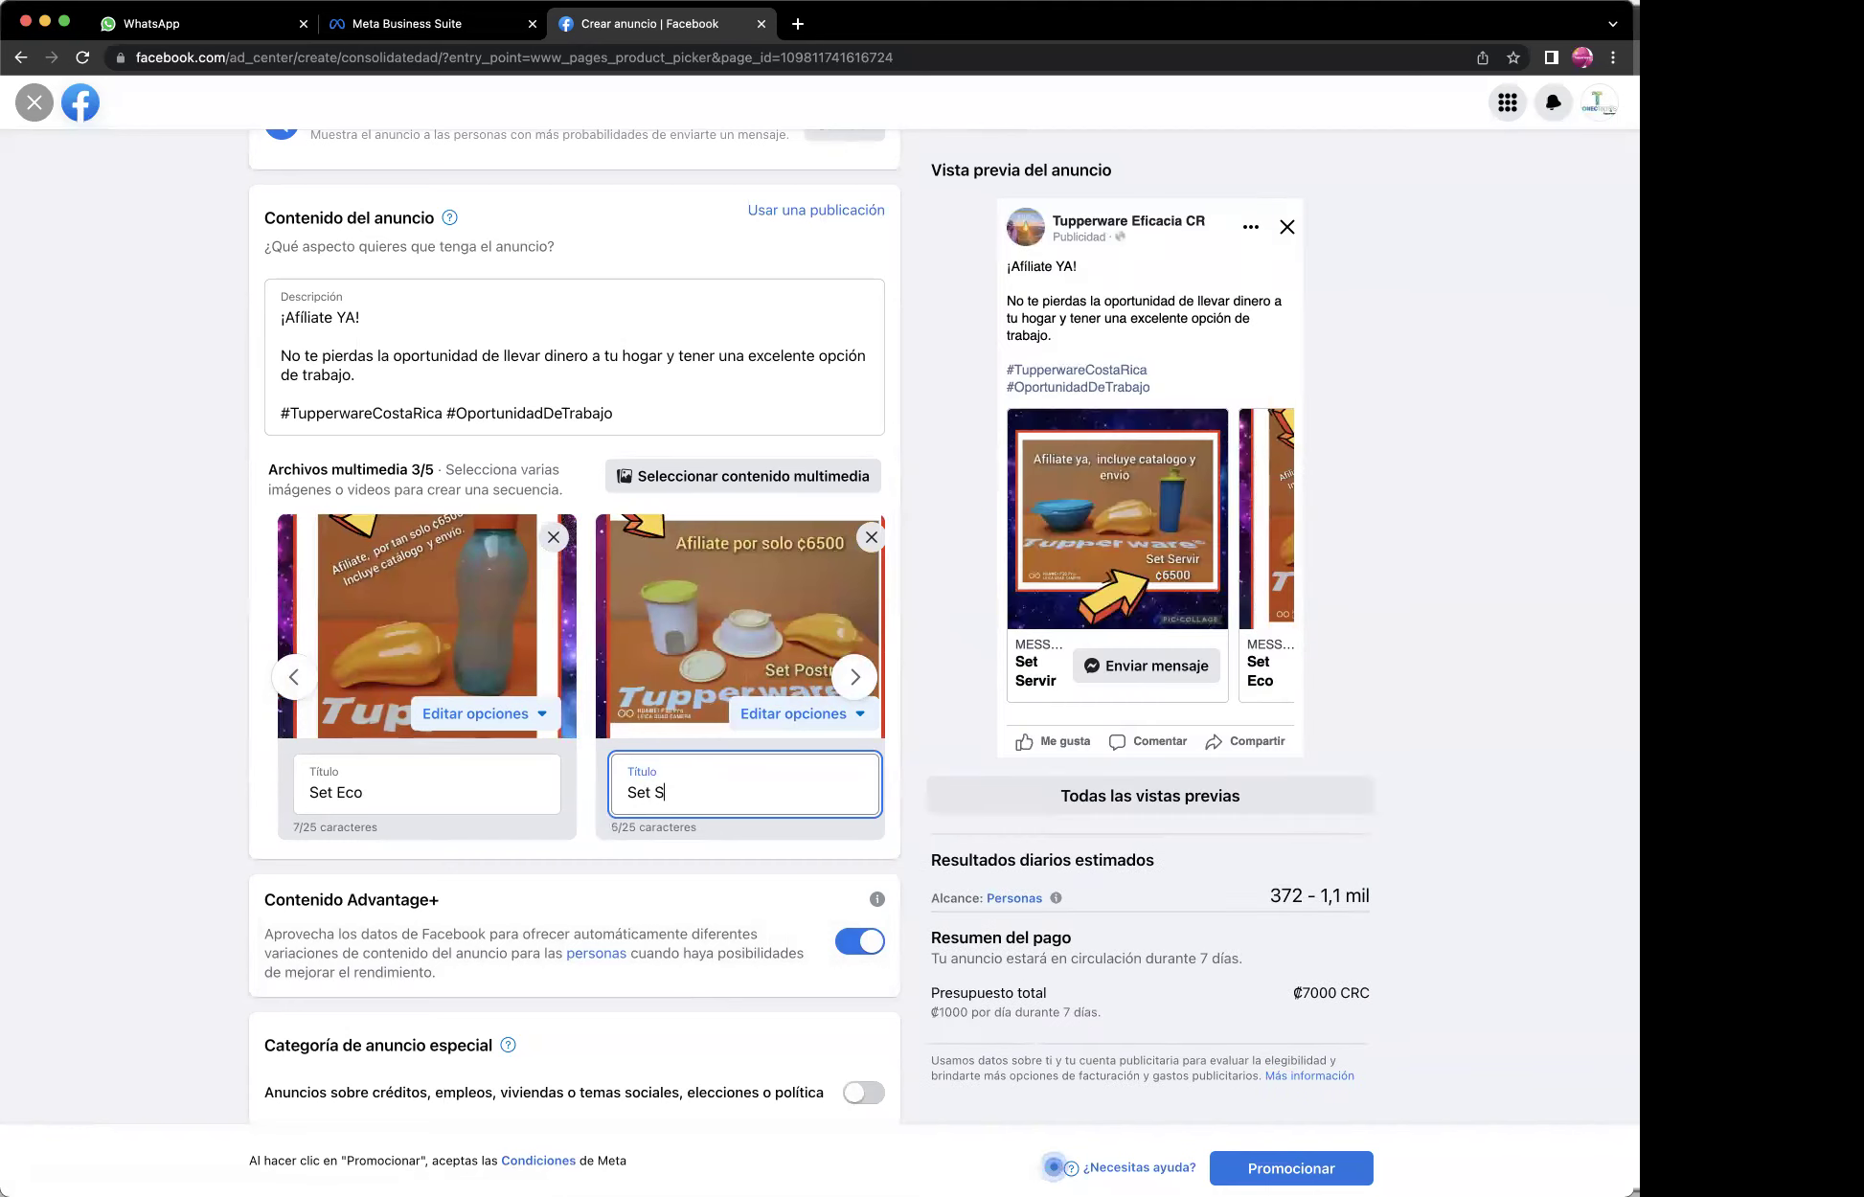
pyautogui.press('BackSpace')
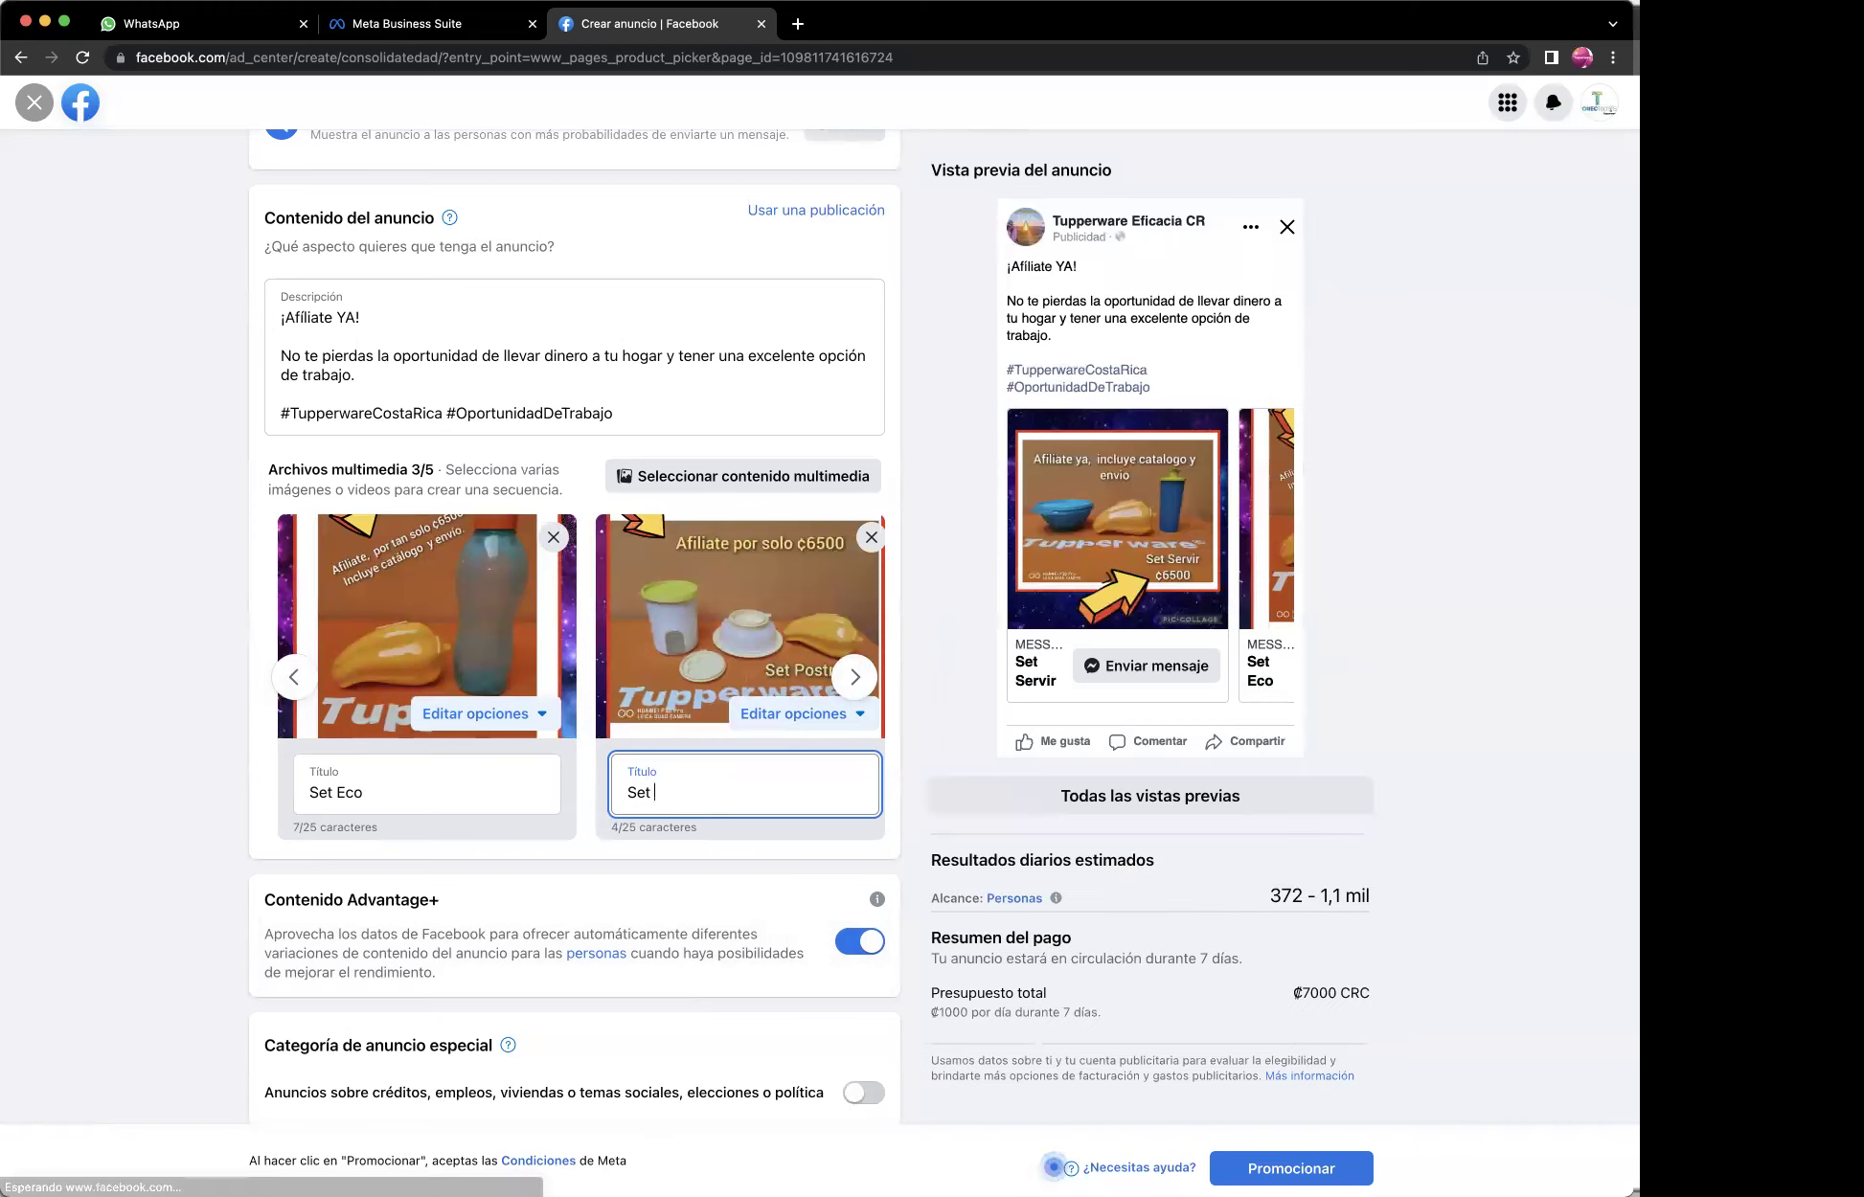
pyautogui.write('Po')
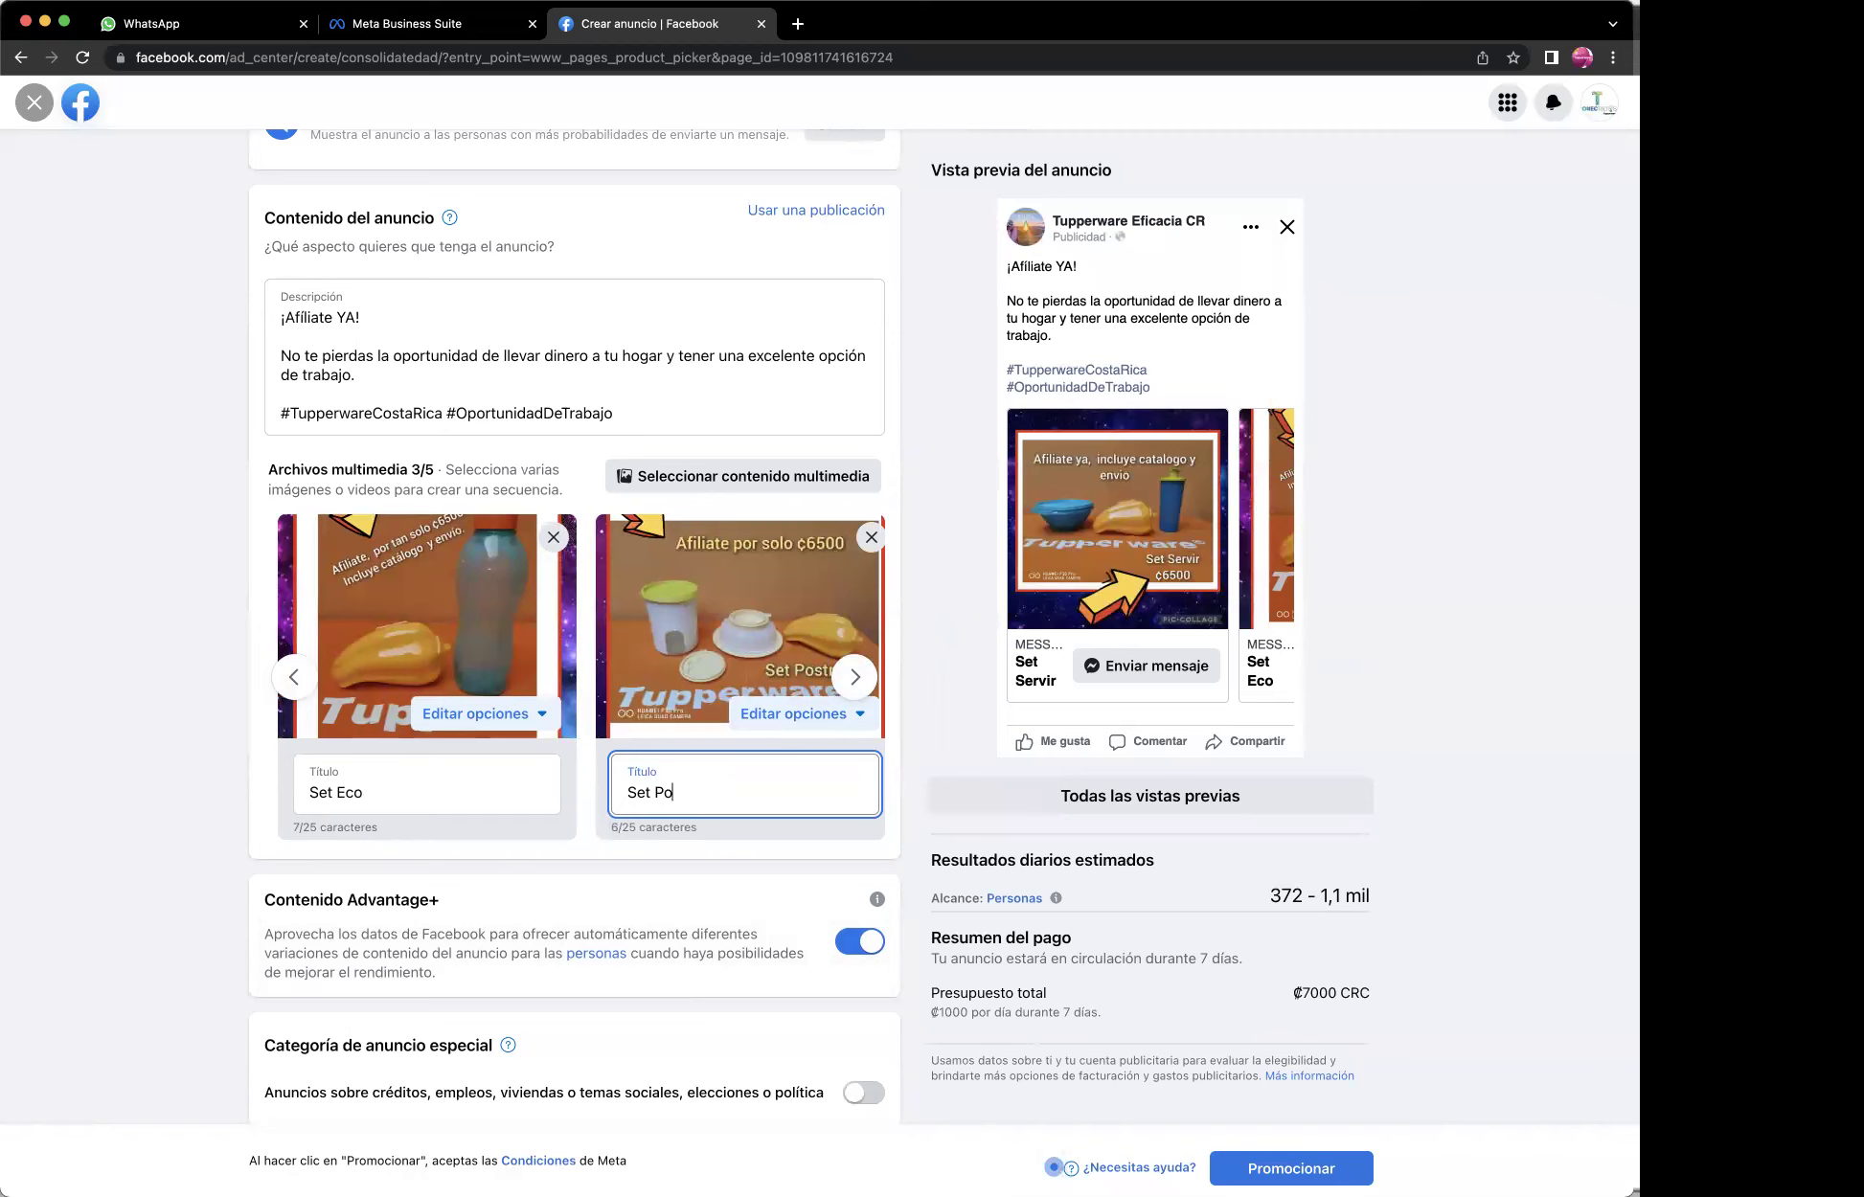
pyautogui.write('s')
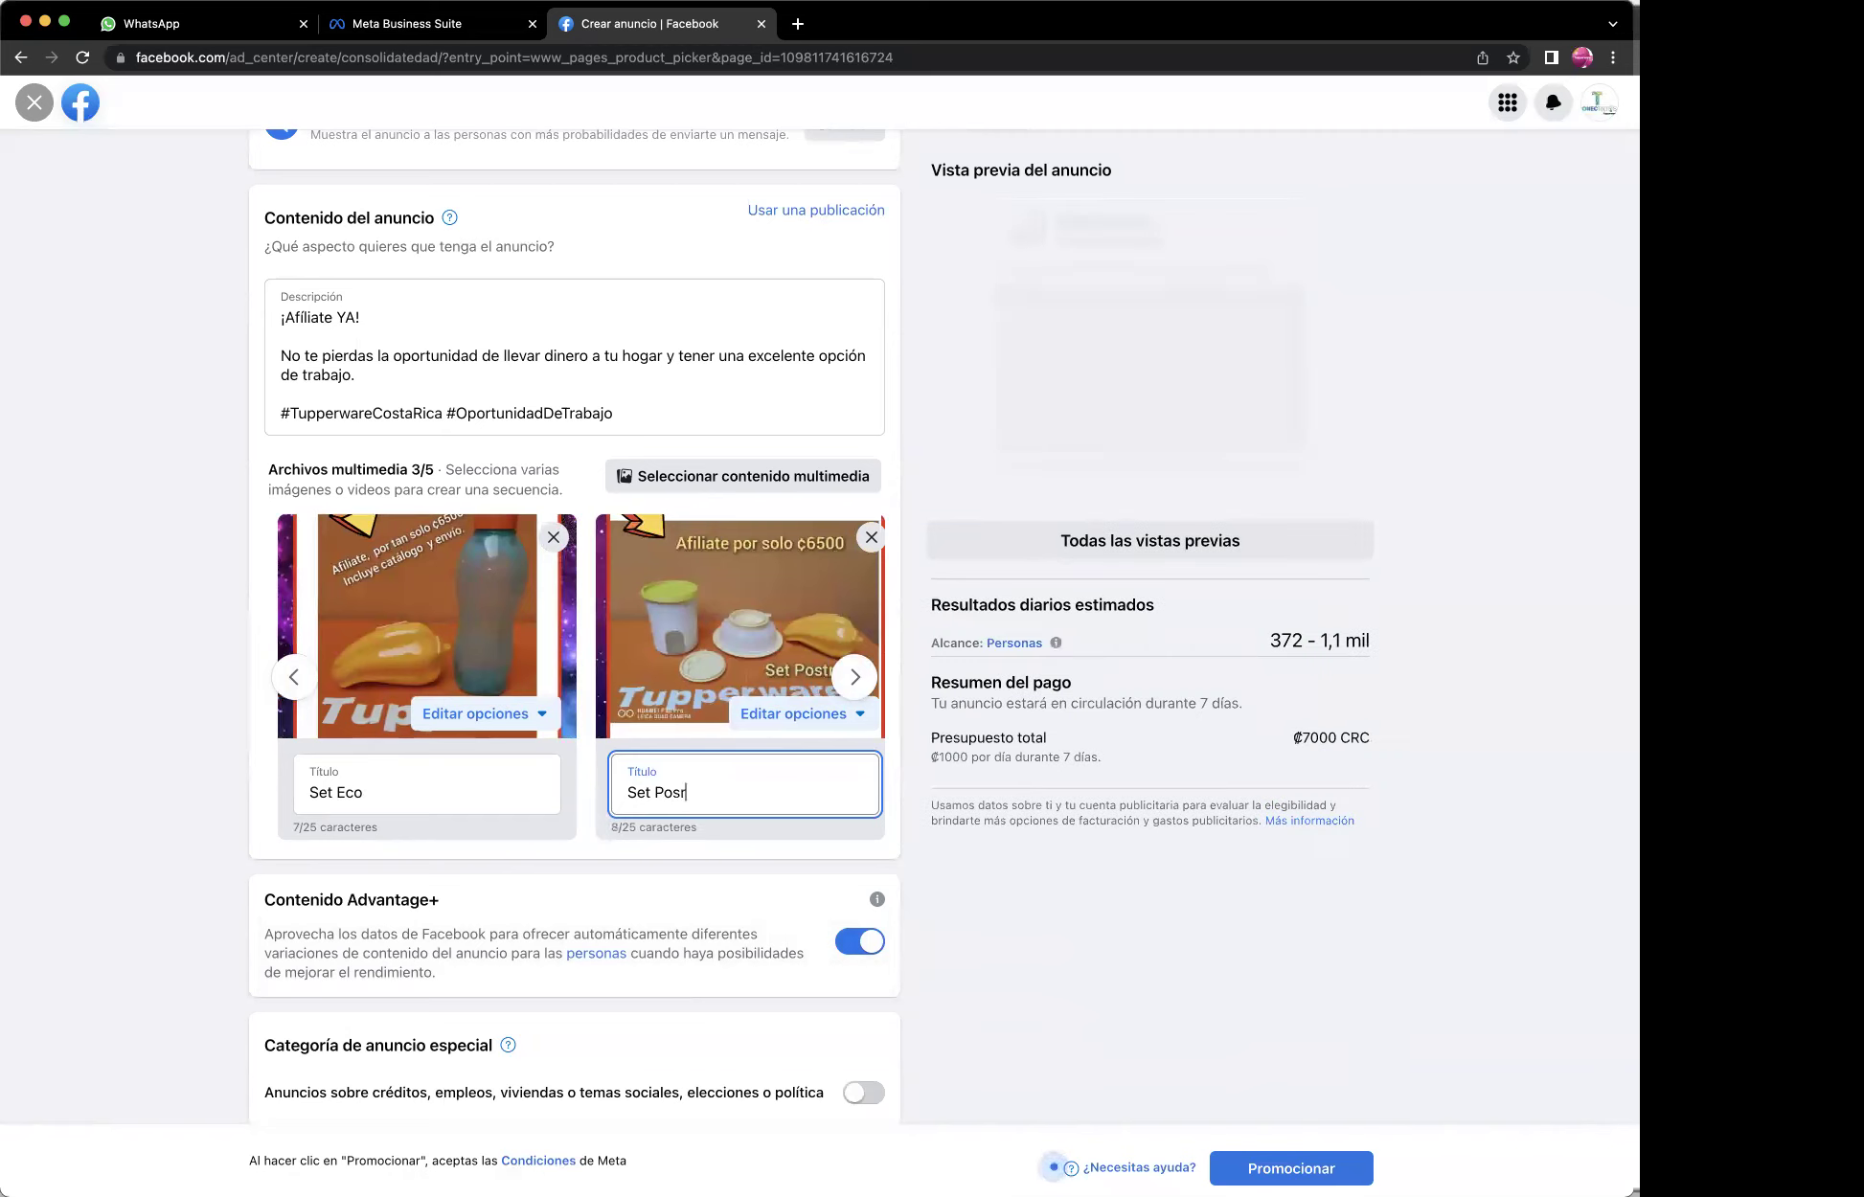
pyautogui.write('tre')
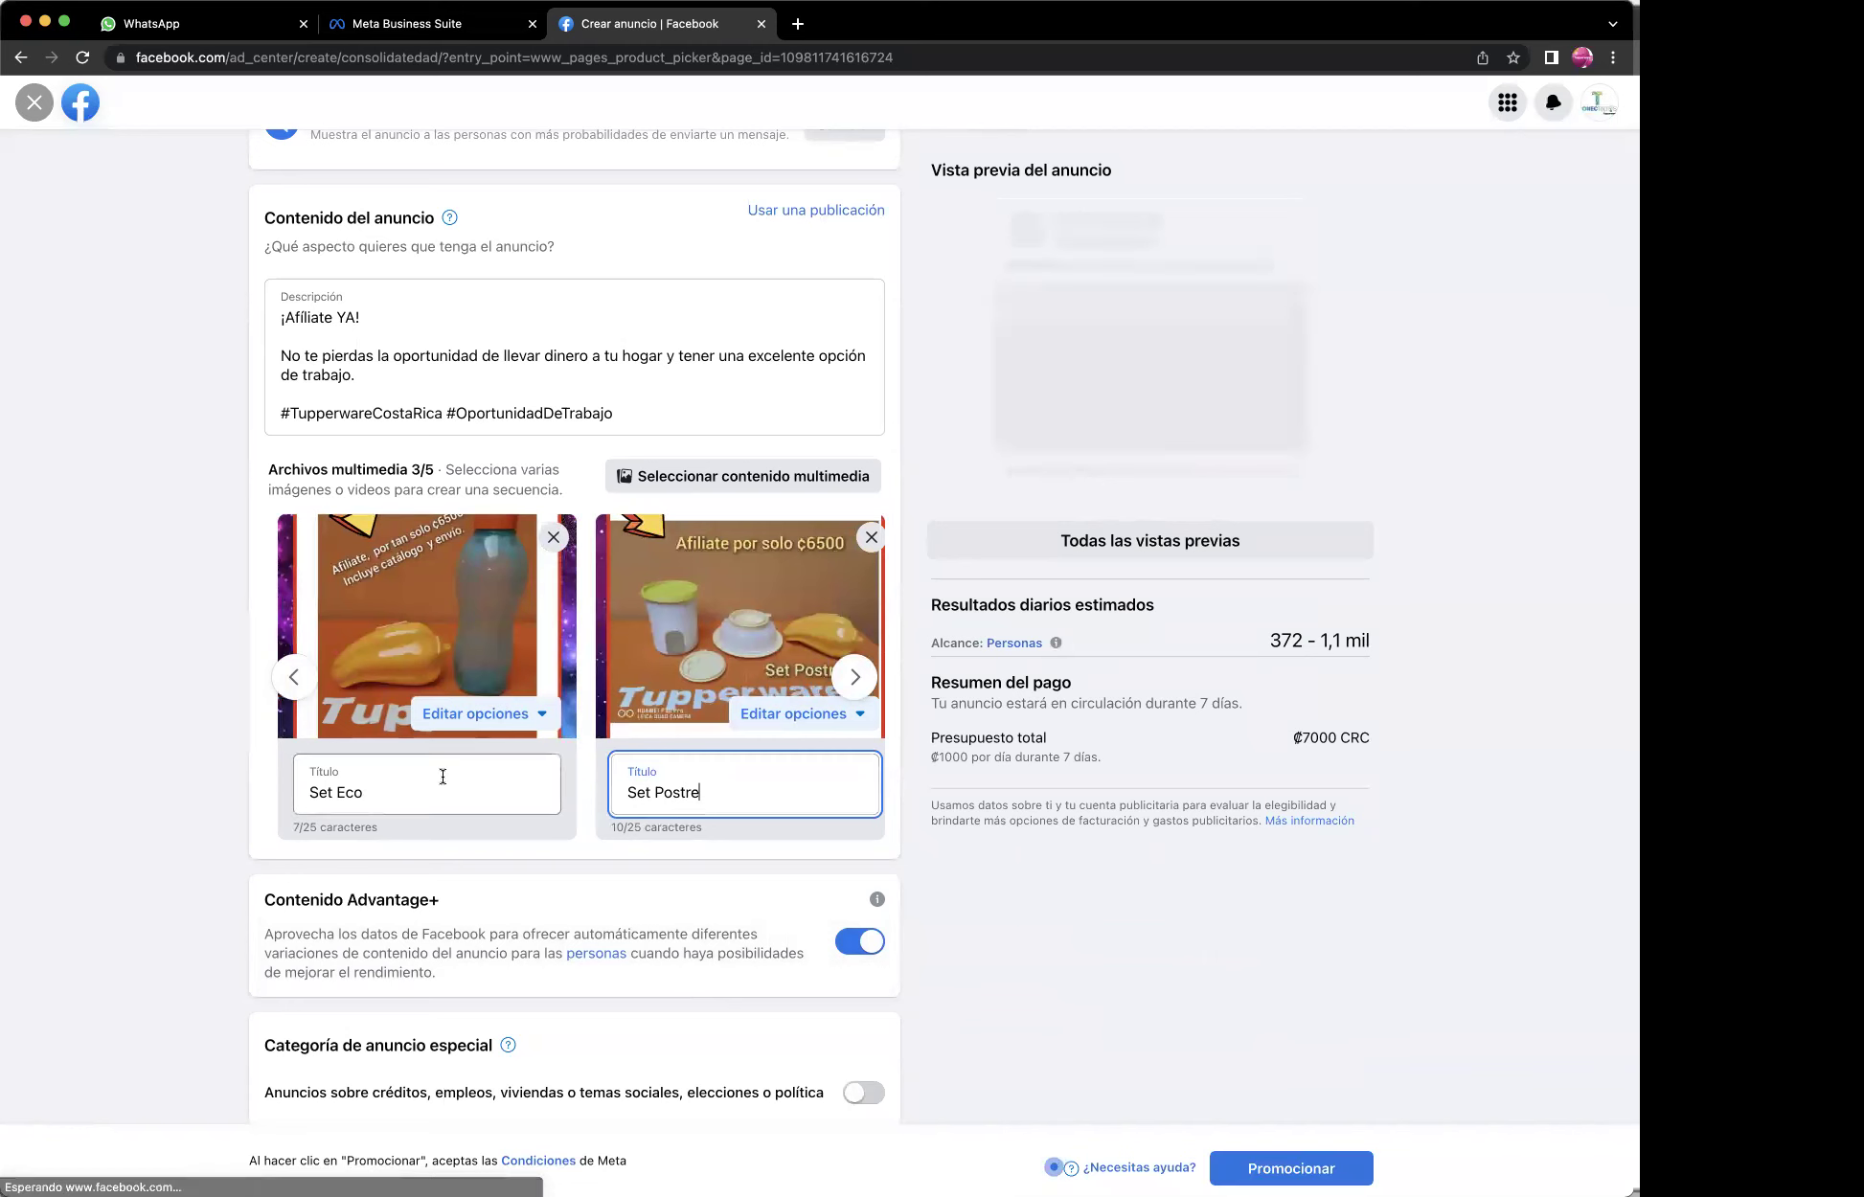
pyautogui.click(300, 682)
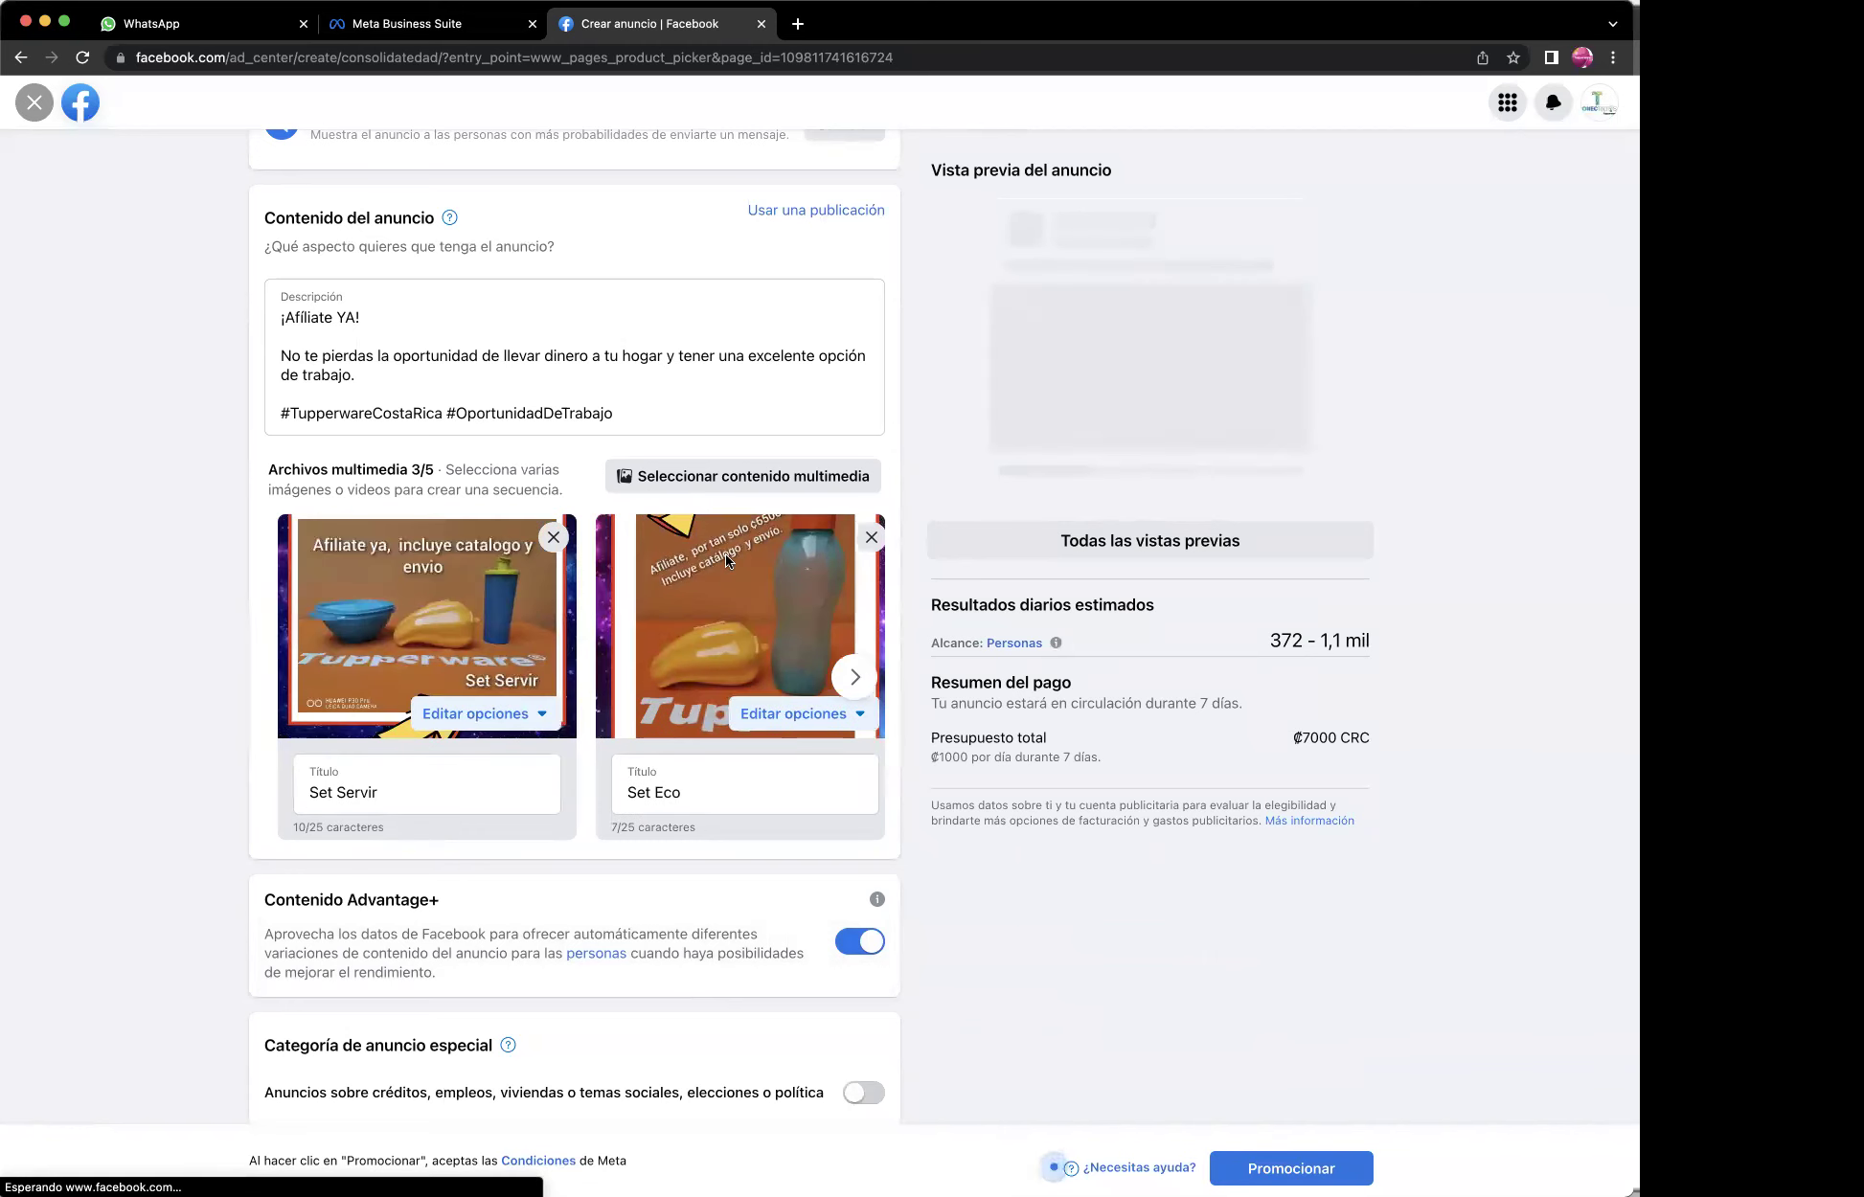
# Change the first hashtag in the ad description to #TupperwareDistritoEficacia.
pyautogui.scroll(1, 726, 560)
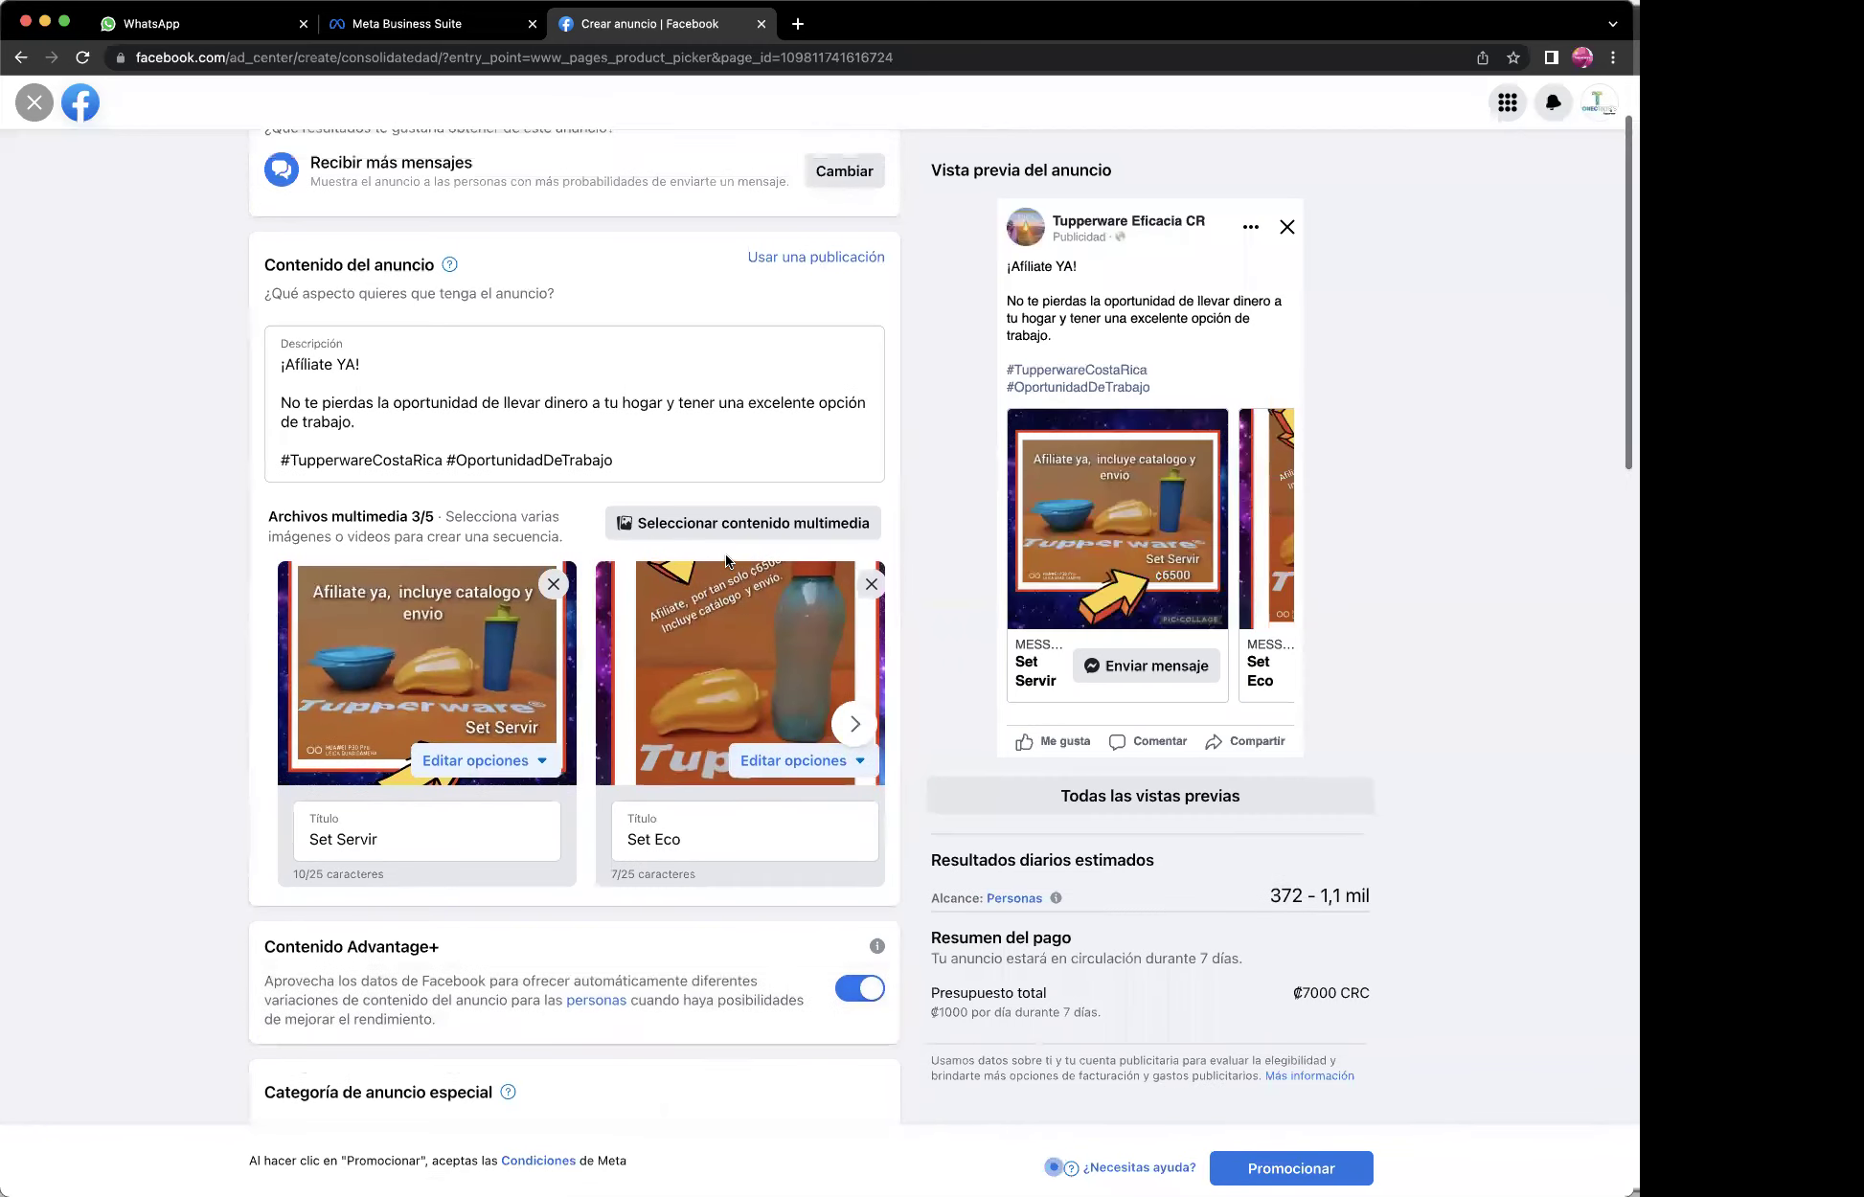
pyautogui.click(441, 461)
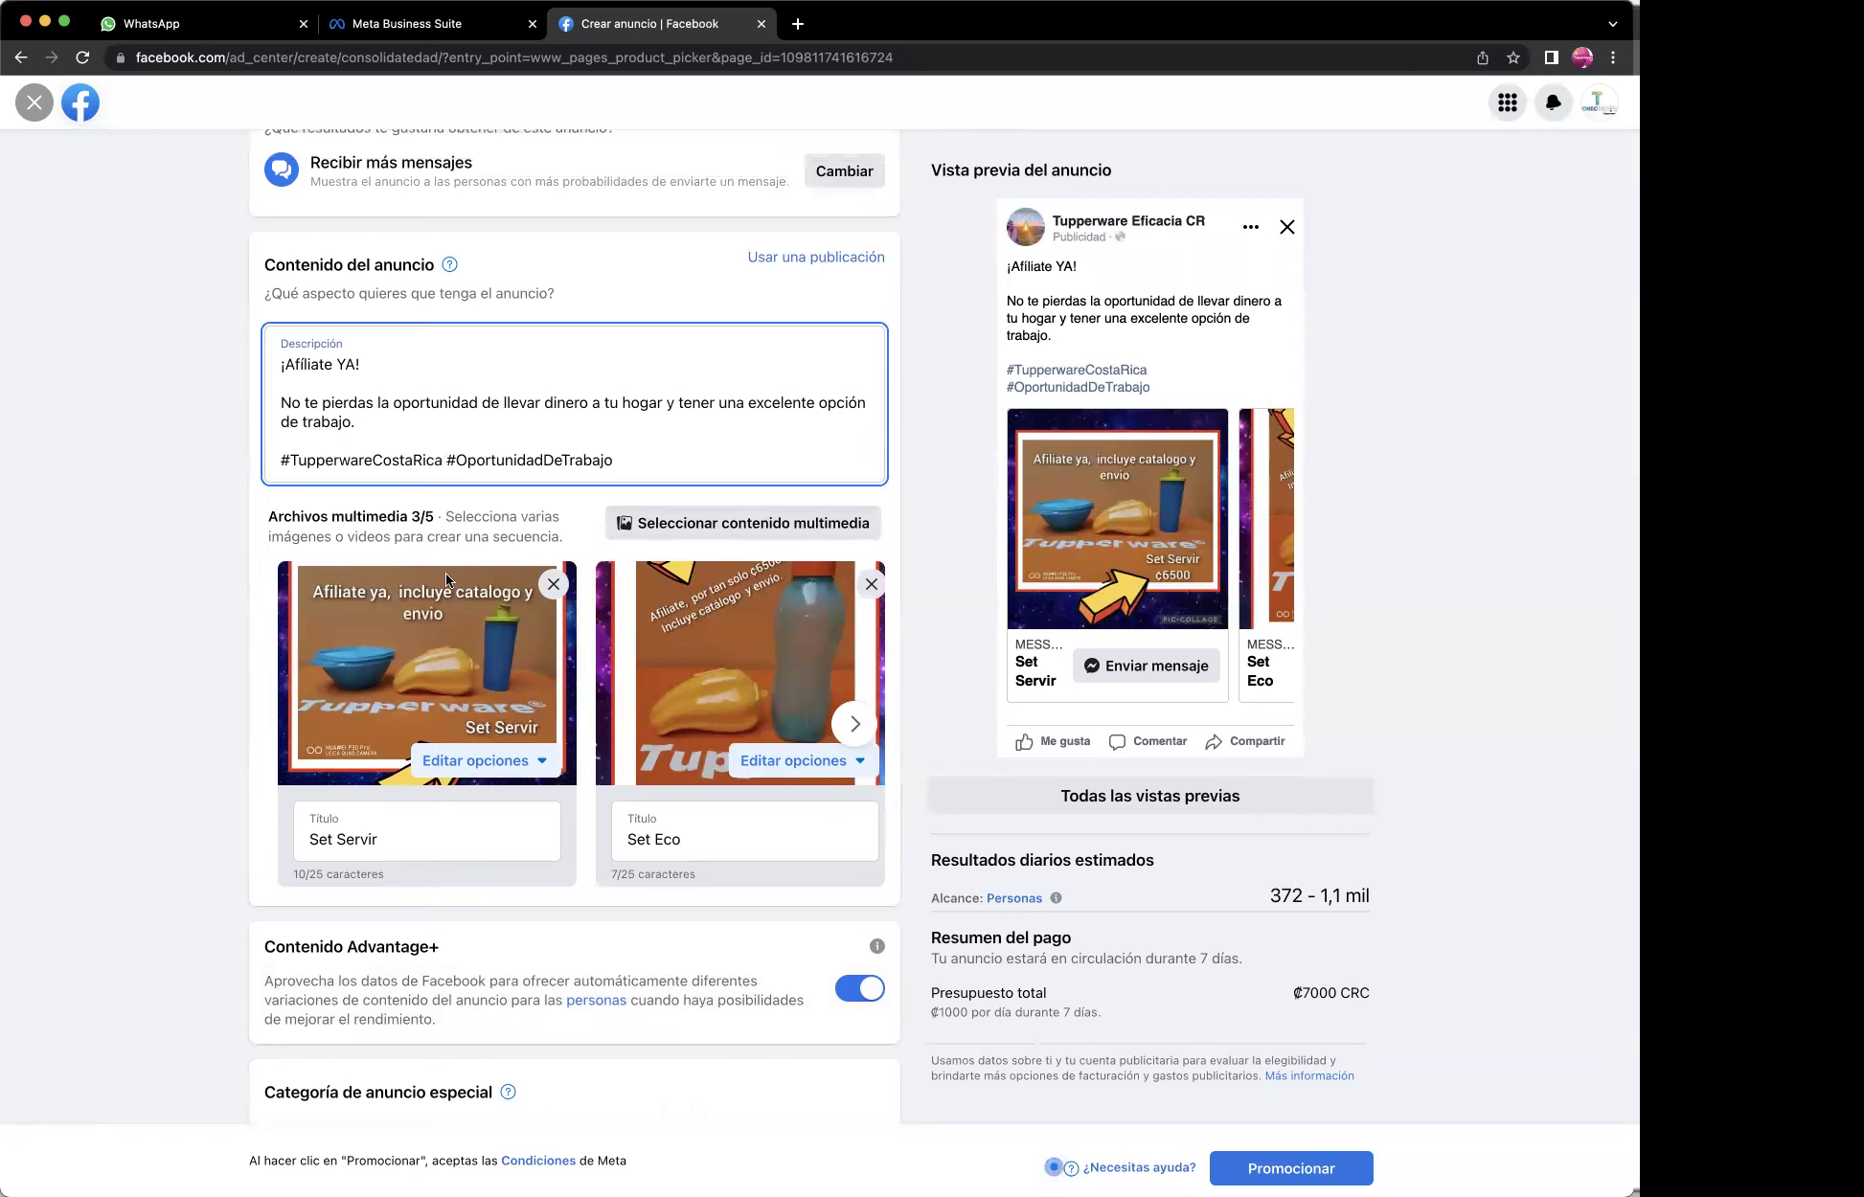
pyautogui.press('BackSpace')
pyautogui.press('BackSpace')
pyautogui.press('BackSpace')
pyautogui.press('BackSpace')
pyautogui.press('BackSpace')
pyautogui.press('BackSpace')
pyautogui.press('BackSpace')
pyautogui.press('BackSpace')
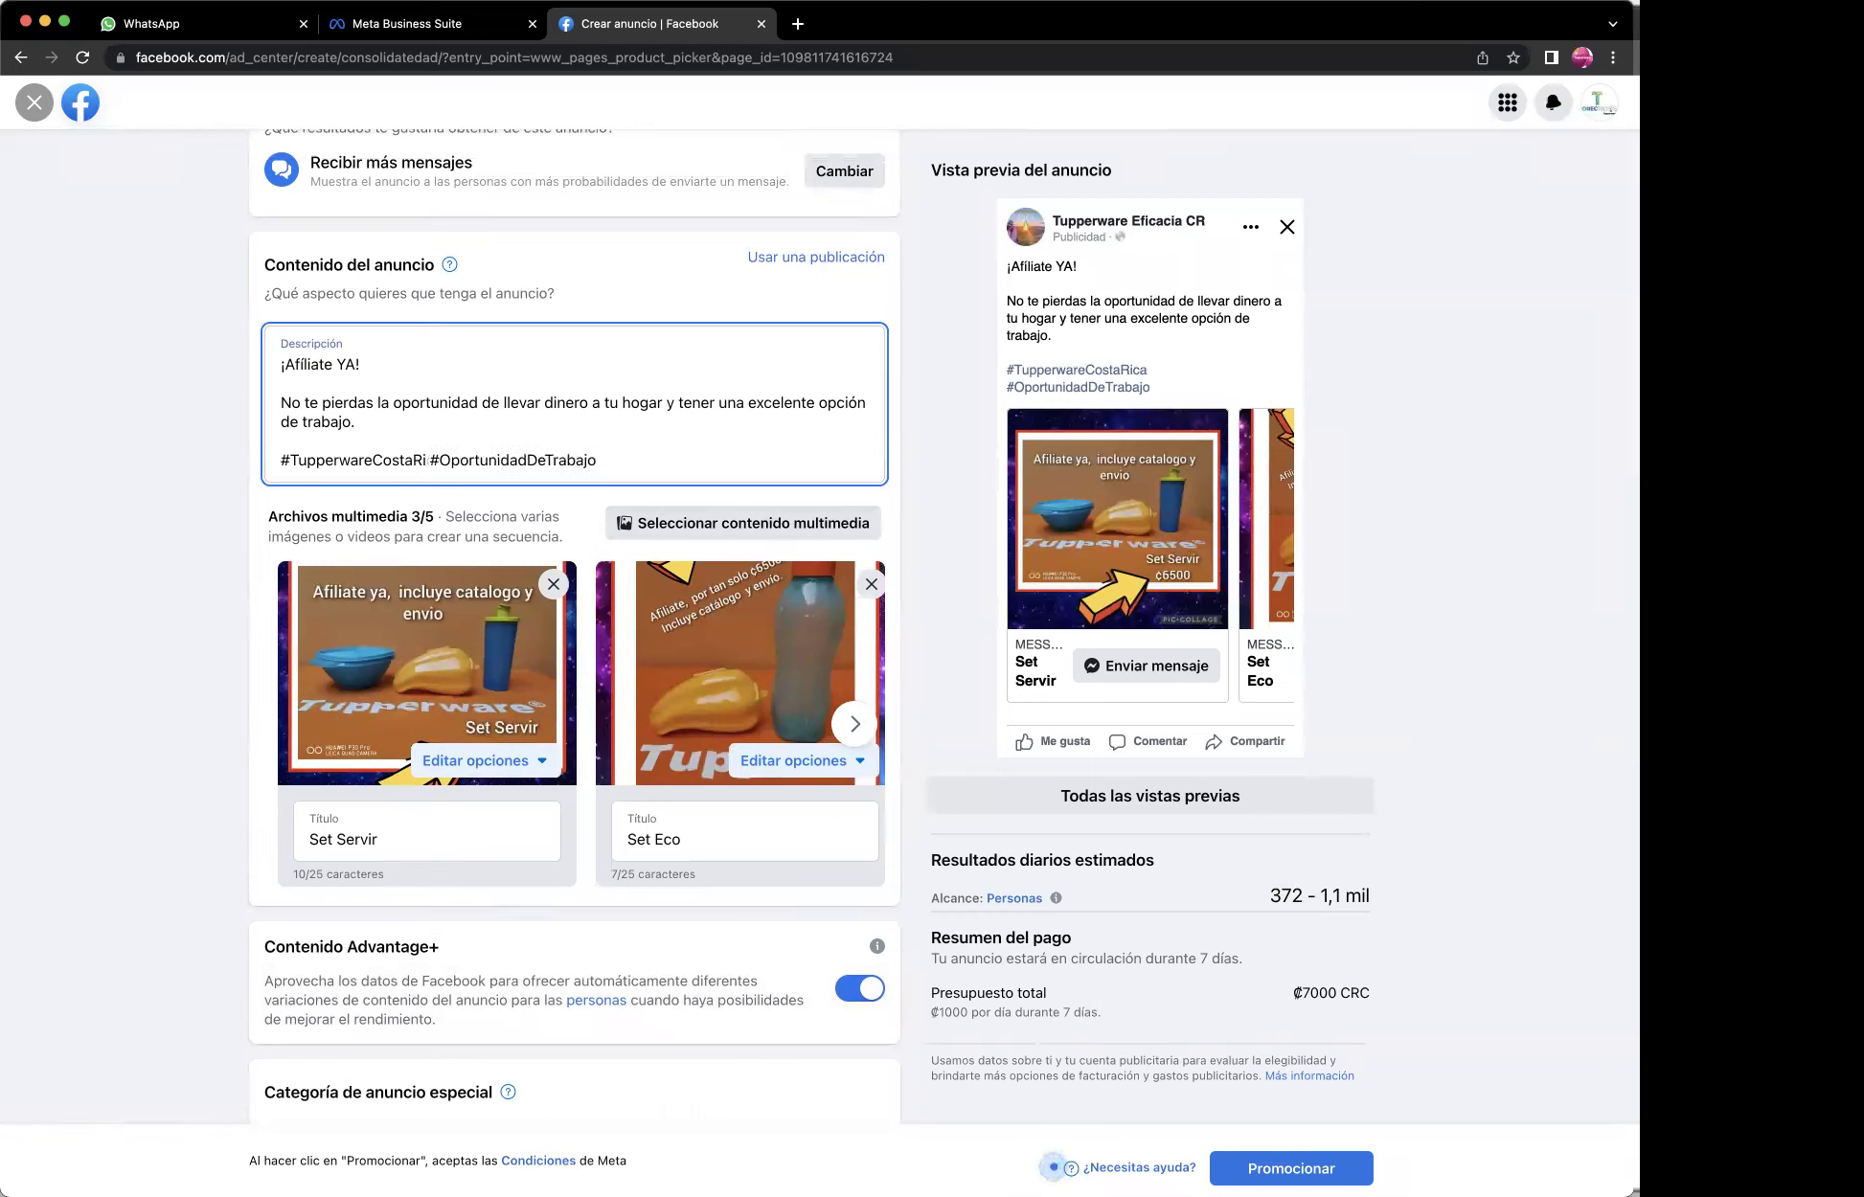
pyautogui.press('BackSpace')
pyautogui.write('Distrito')
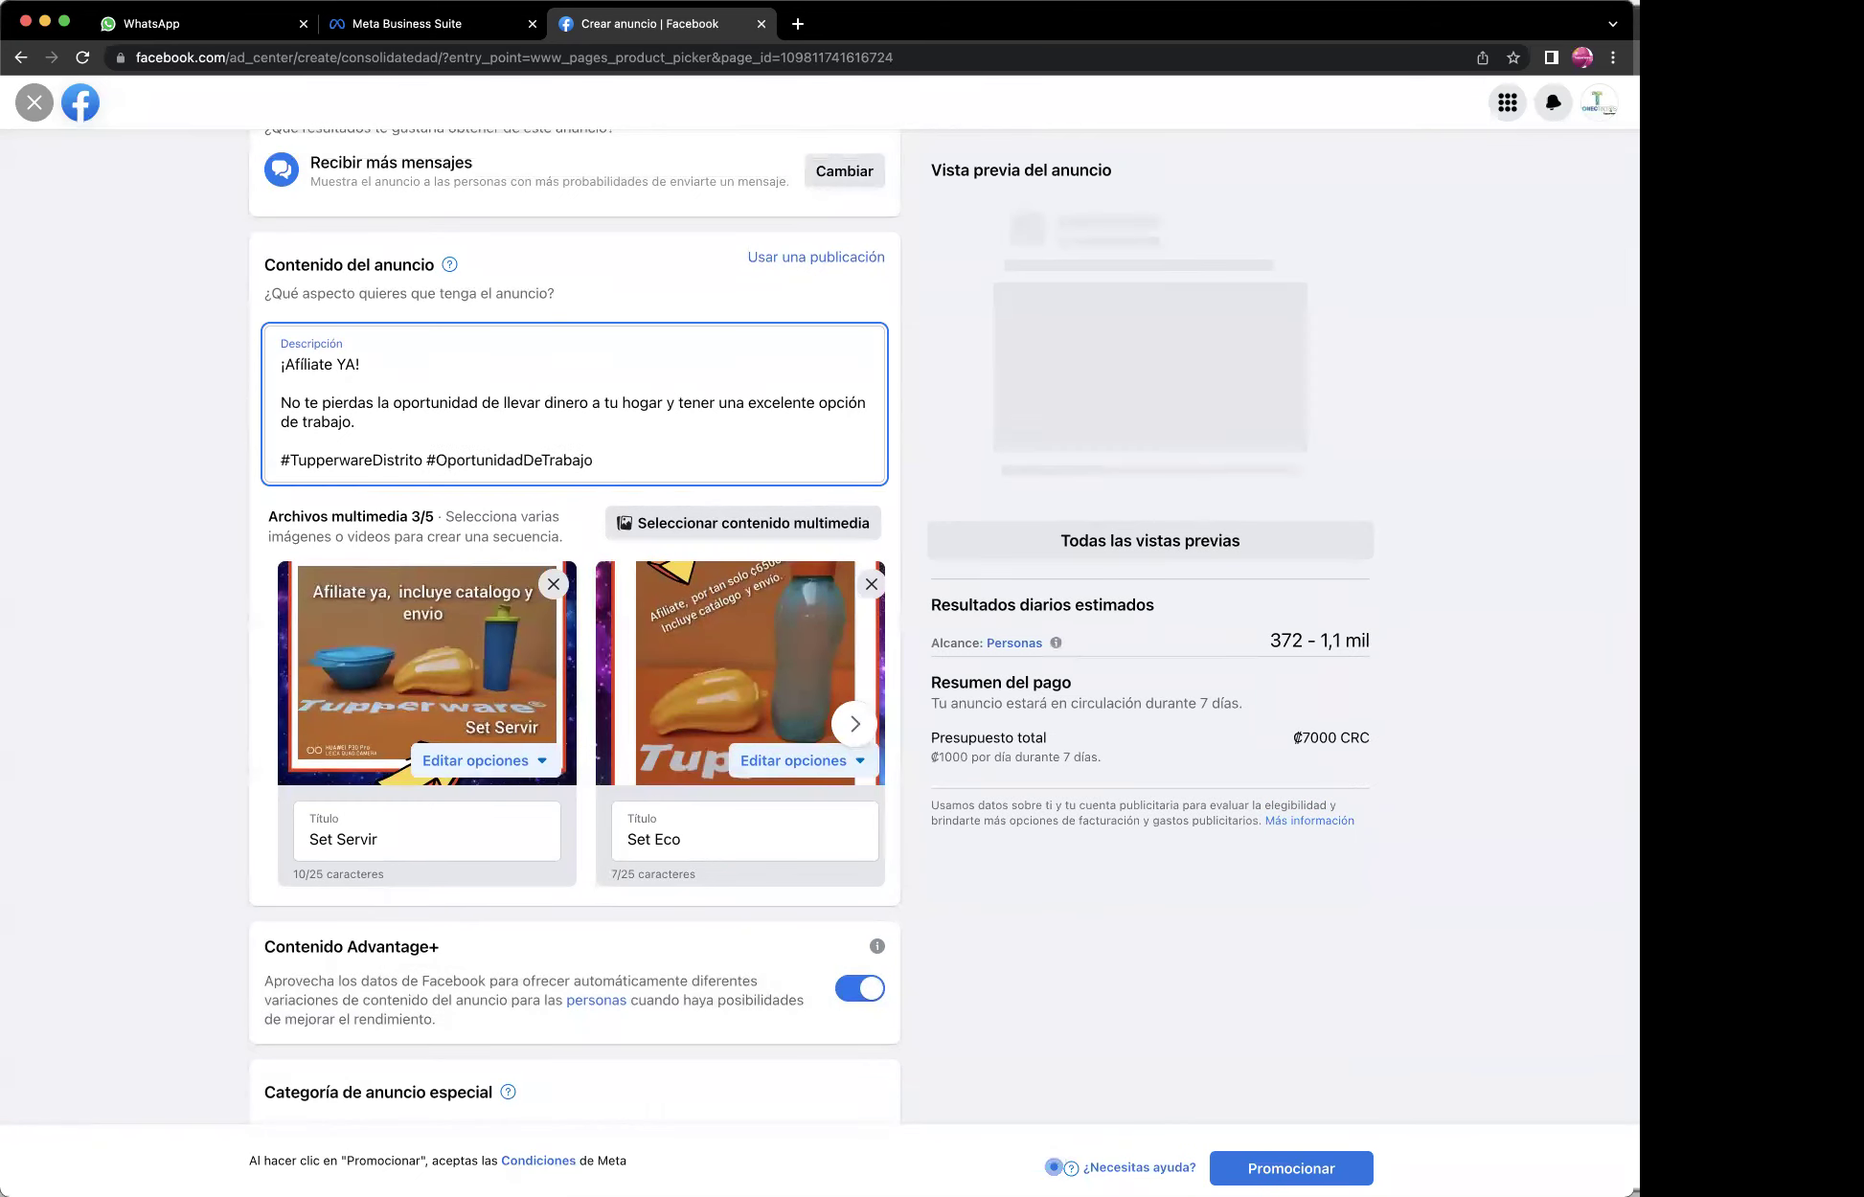
pyautogui.write('Eficacia')
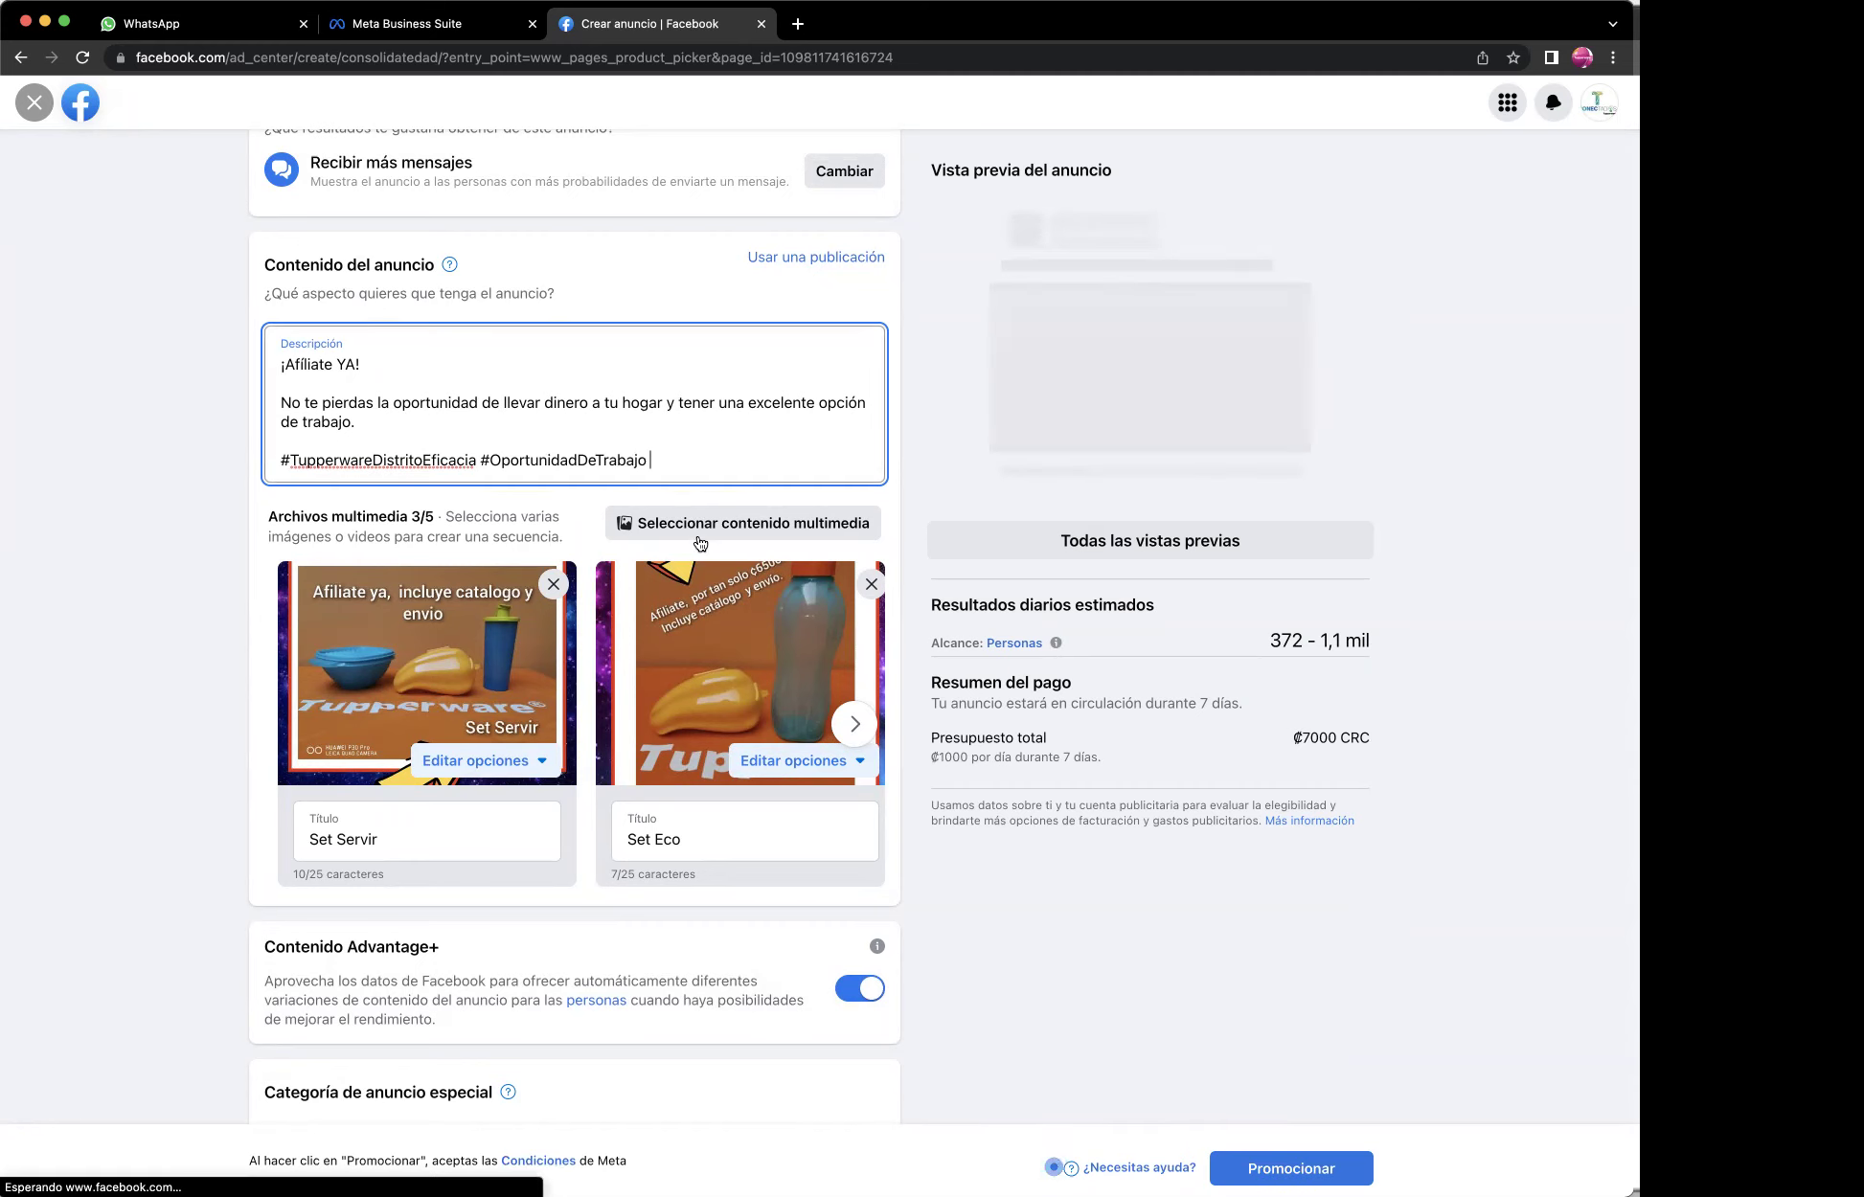
# Switch Messenger off and back on among the ad's messaging apps, and deselect Instagram so that only Messenger receives messages.
pyautogui.scroll(-5, 699, 537)
pyautogui.scroll(-3, 699, 534)
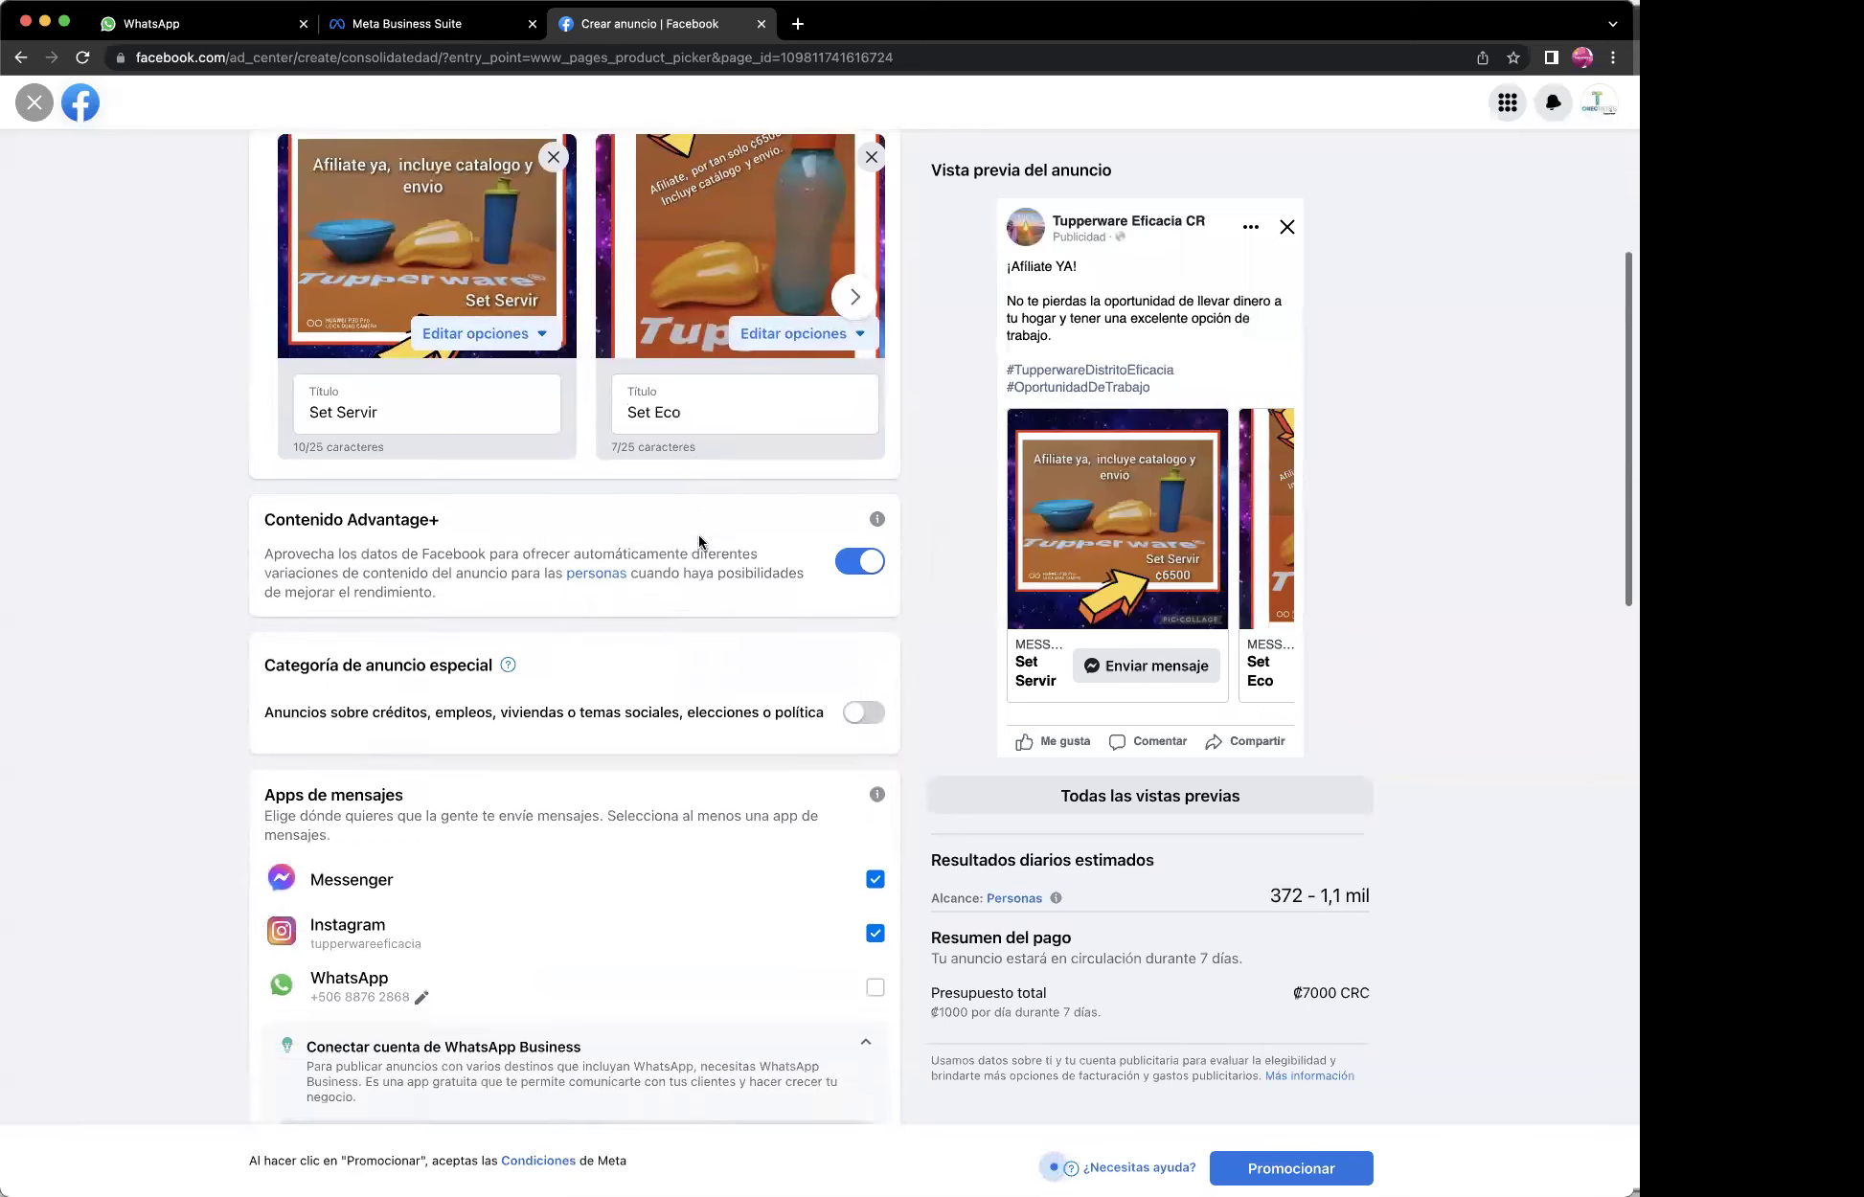
pyautogui.scroll(-2, 671, 575)
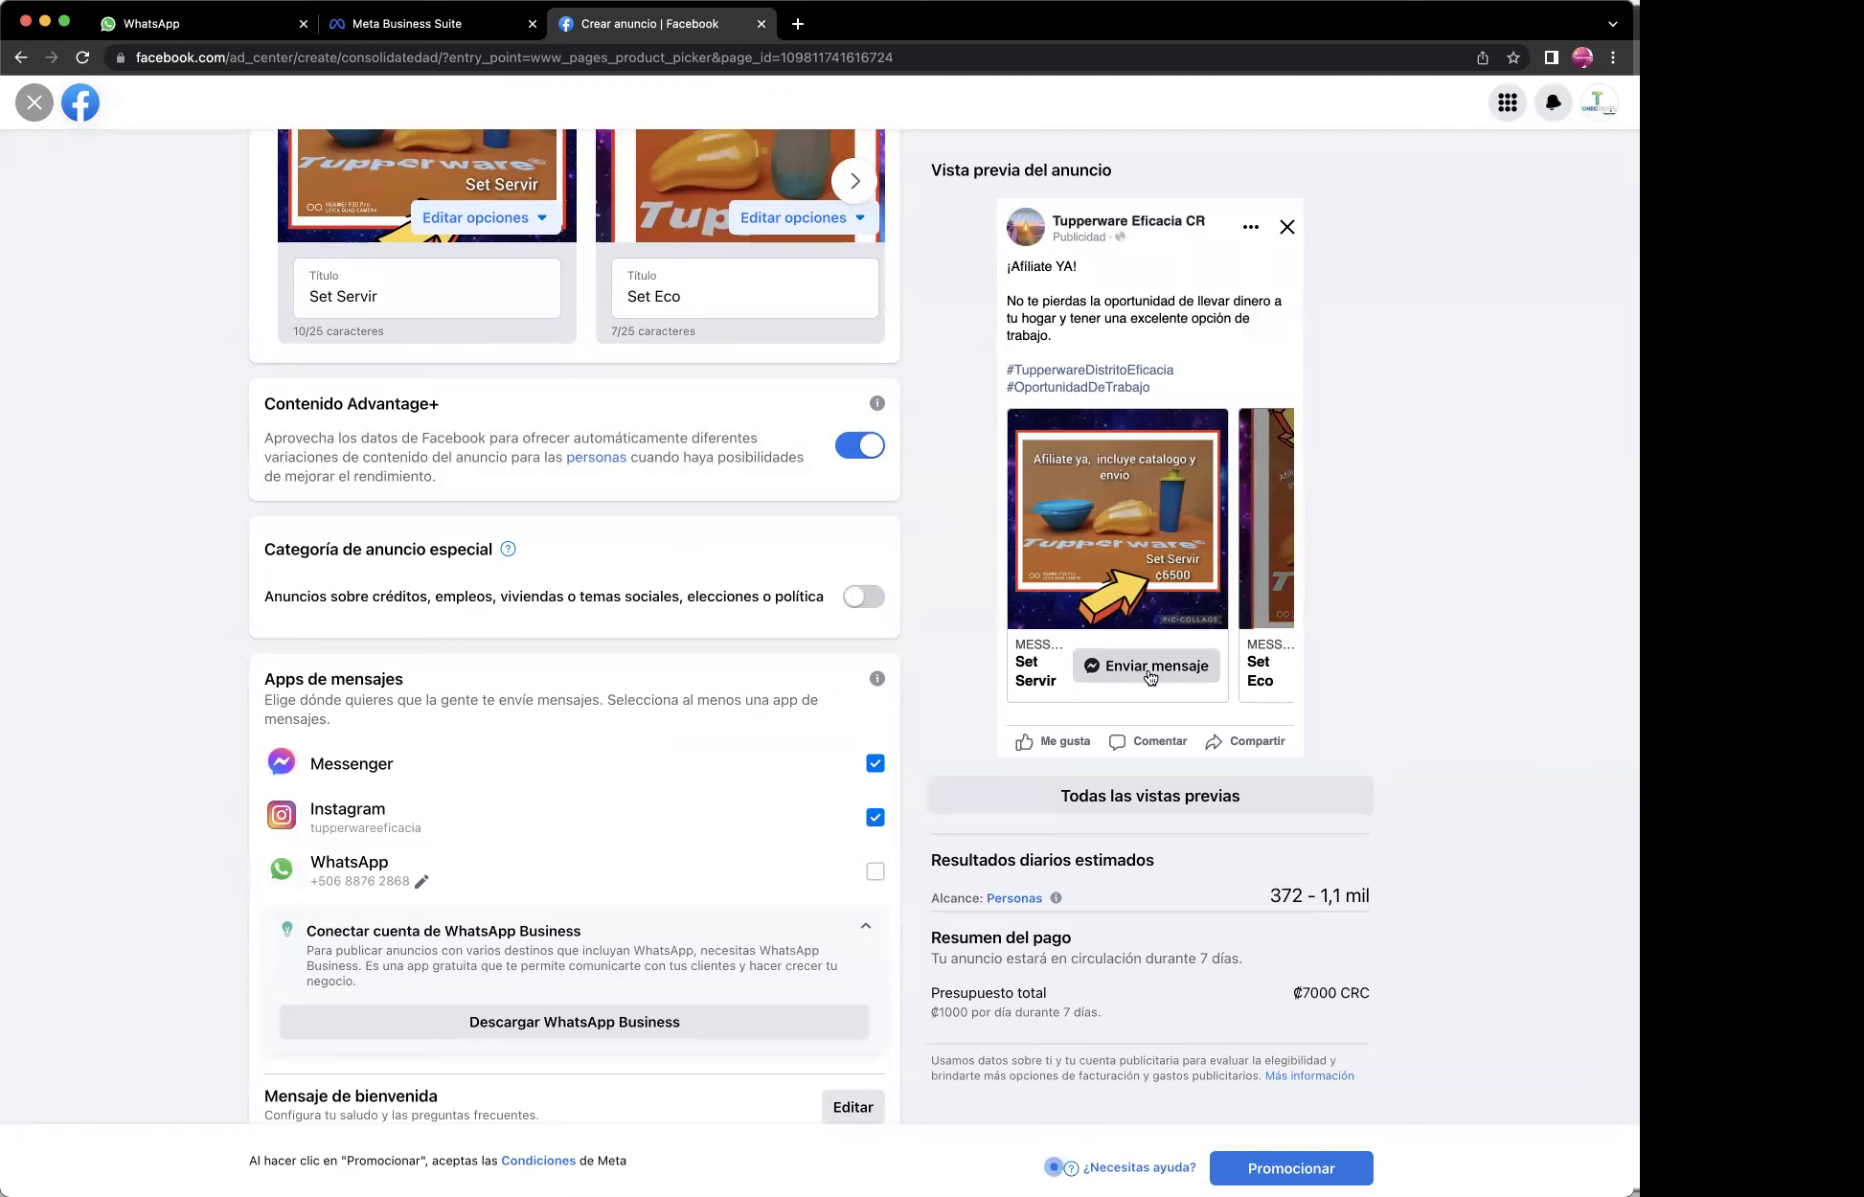
pyautogui.click(875, 764)
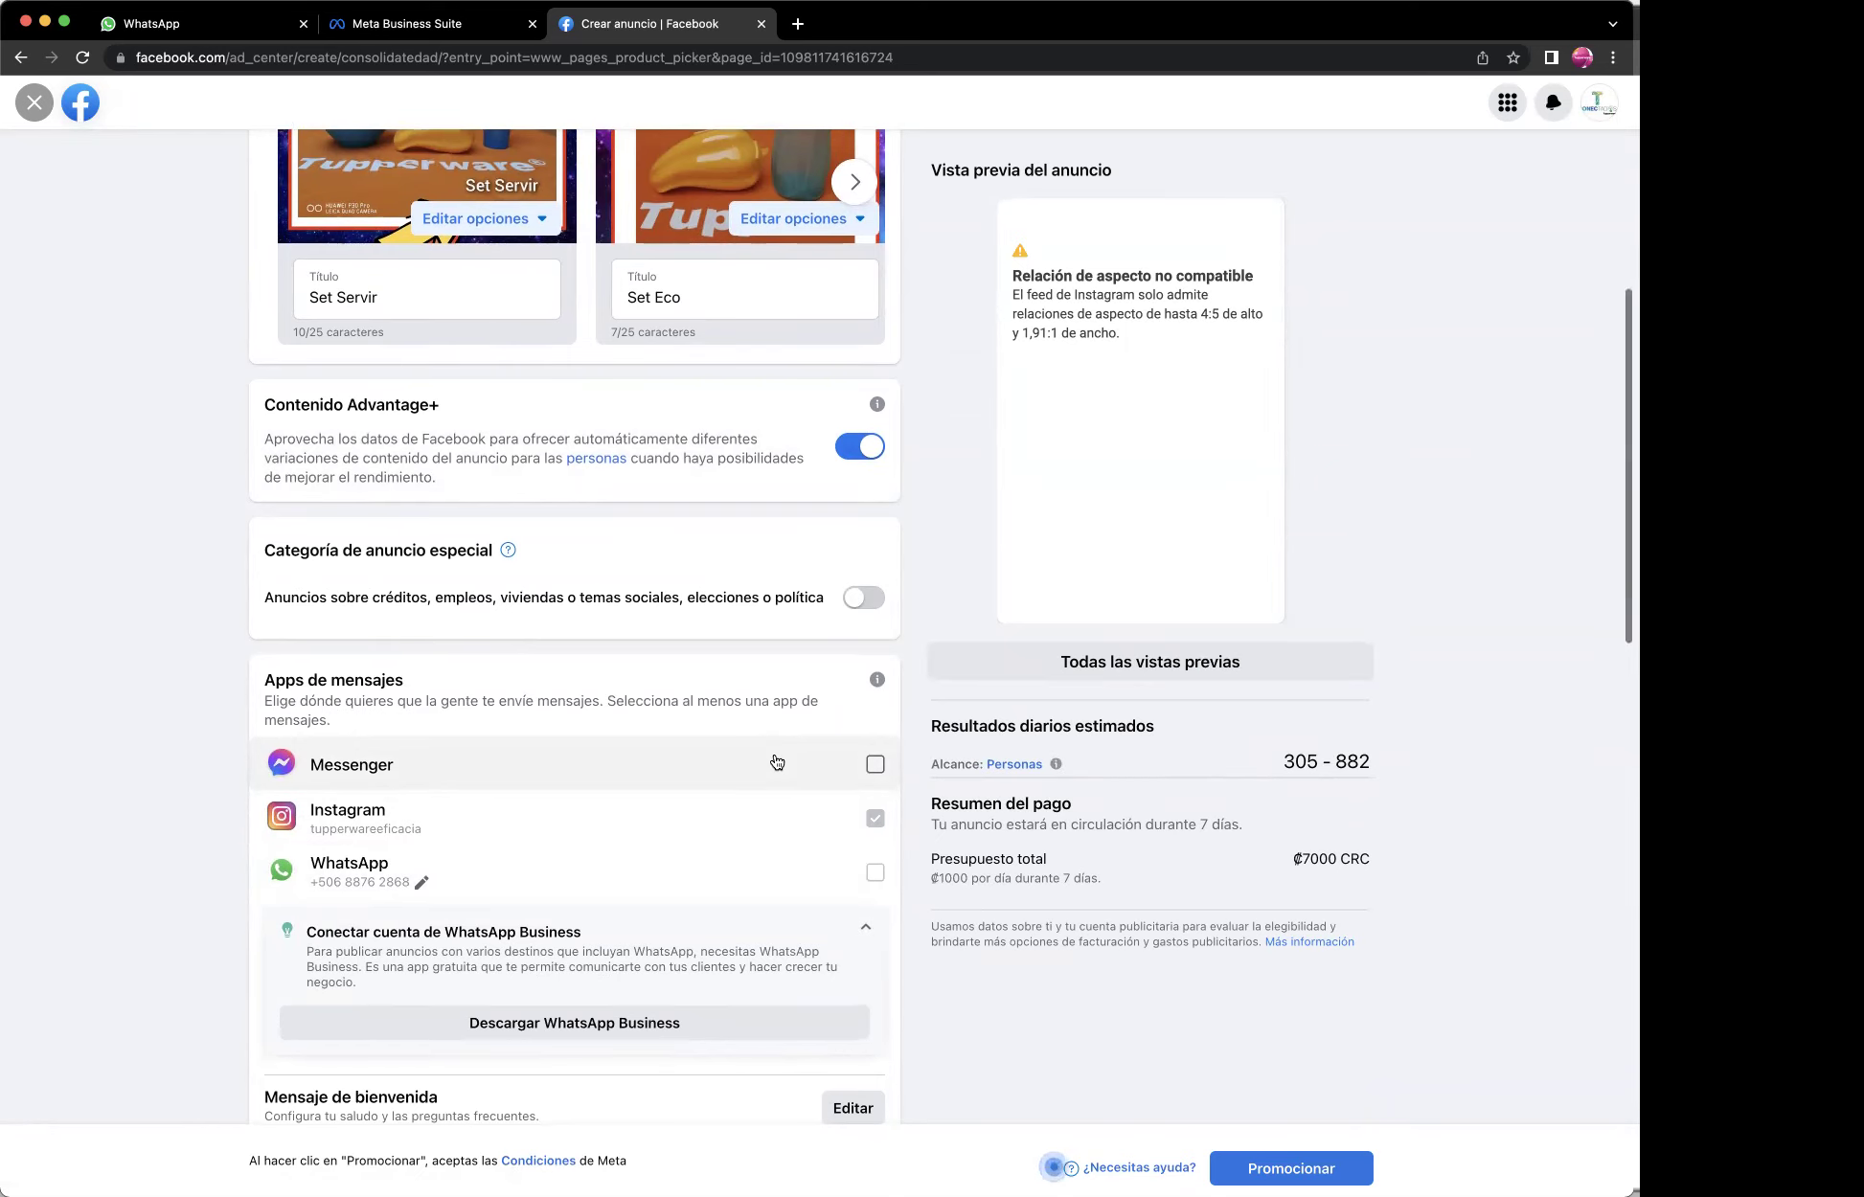
pyautogui.scroll(2, 776, 763)
pyautogui.scroll(-2, 777, 762)
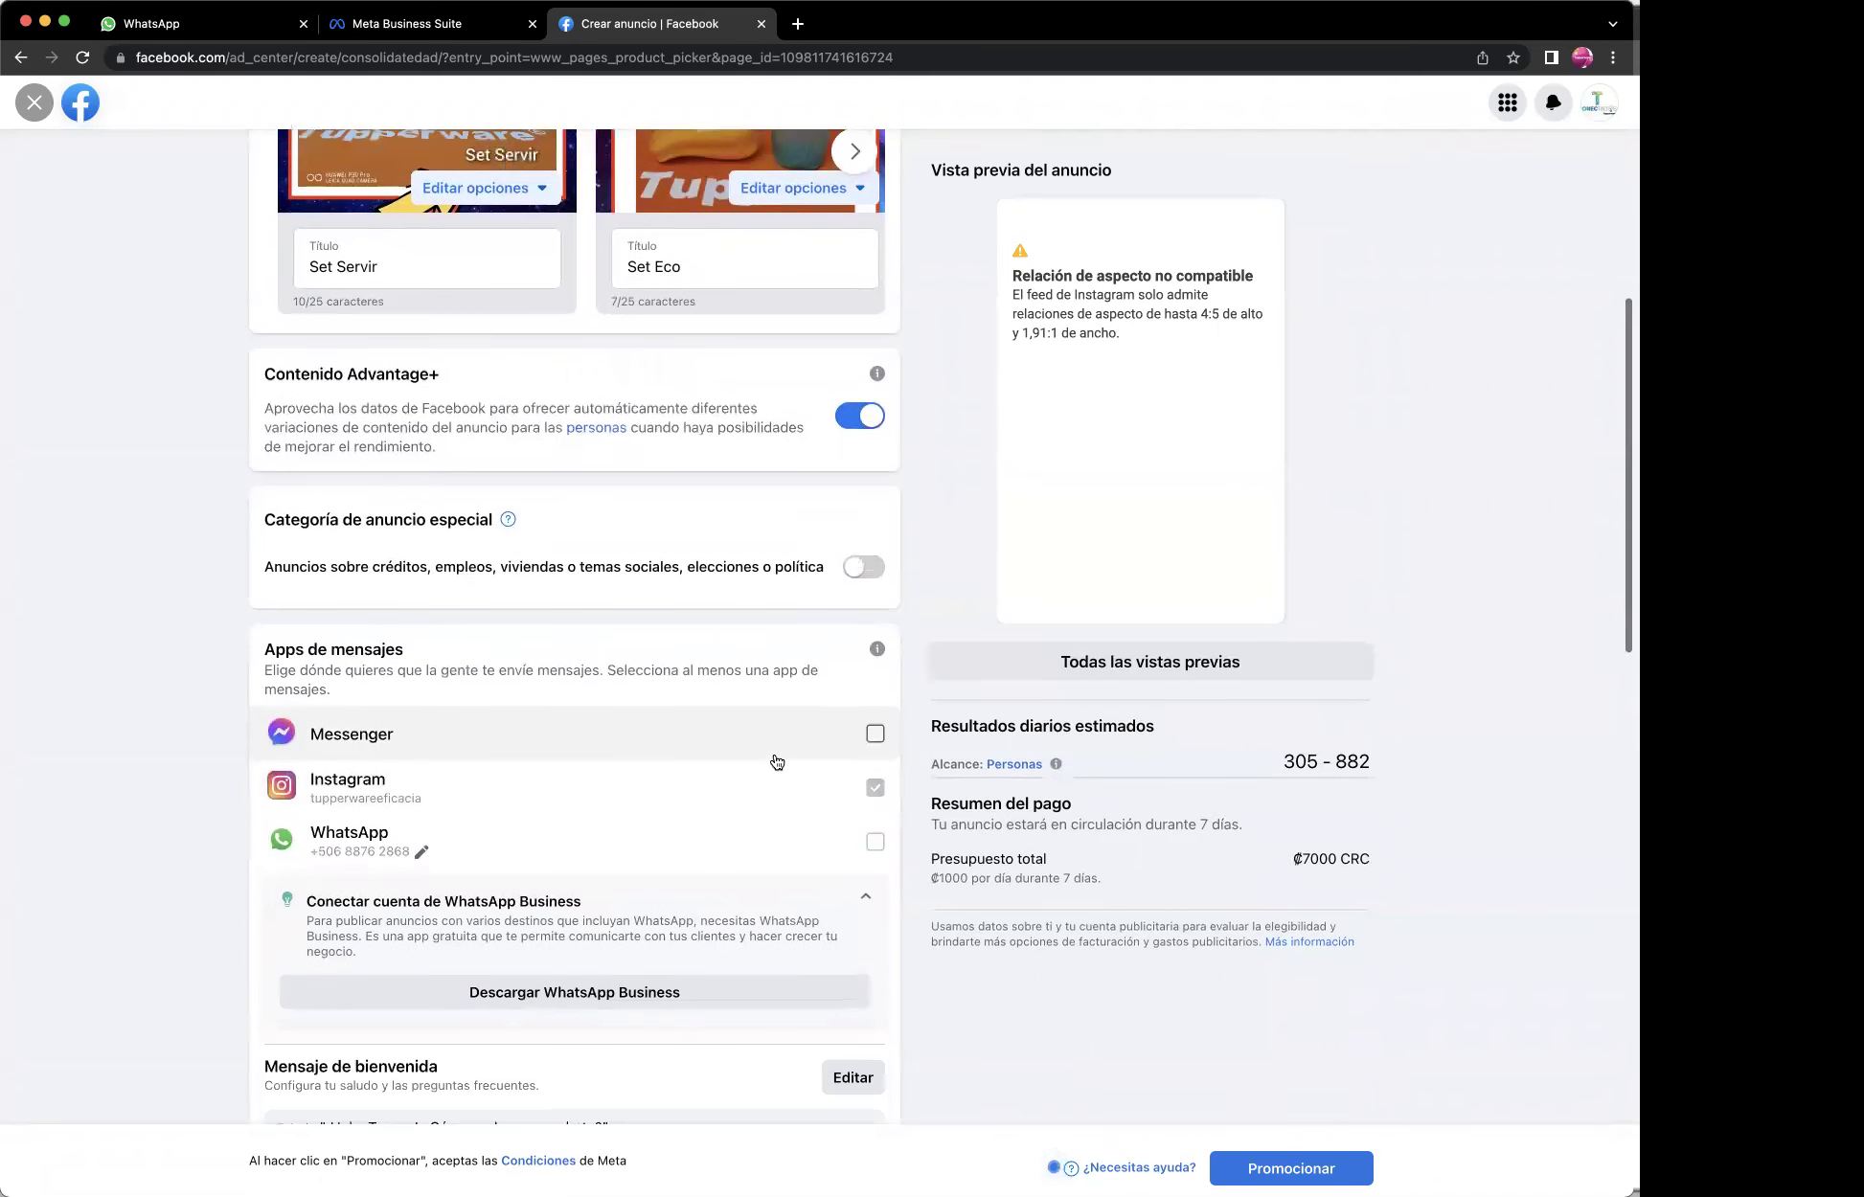
pyautogui.click(875, 734)
pyautogui.click(874, 788)
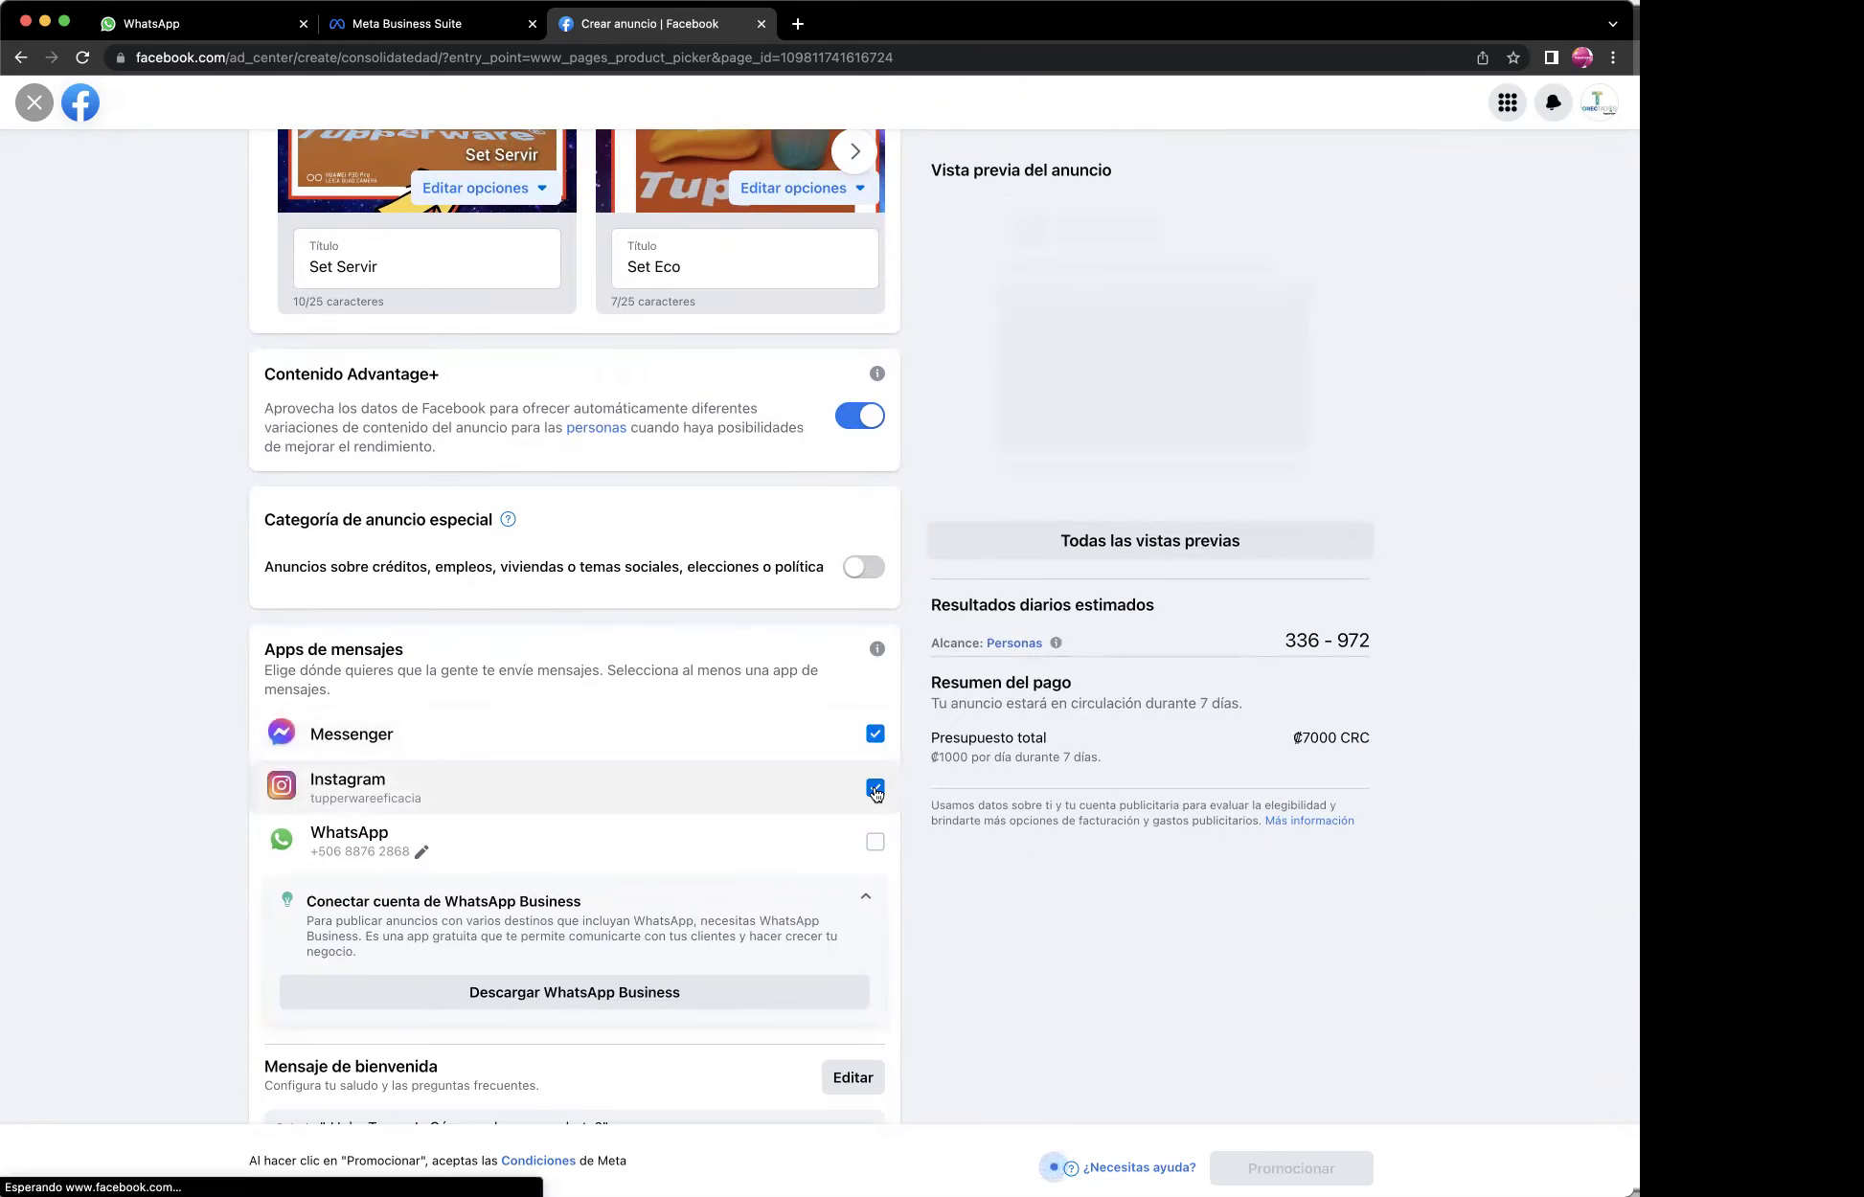
# Review the ad text, carousel cards, Contenido Advantage+, special ad category, messaging apps and welcome message settings.
pyautogui.scroll(5, 721, 779)
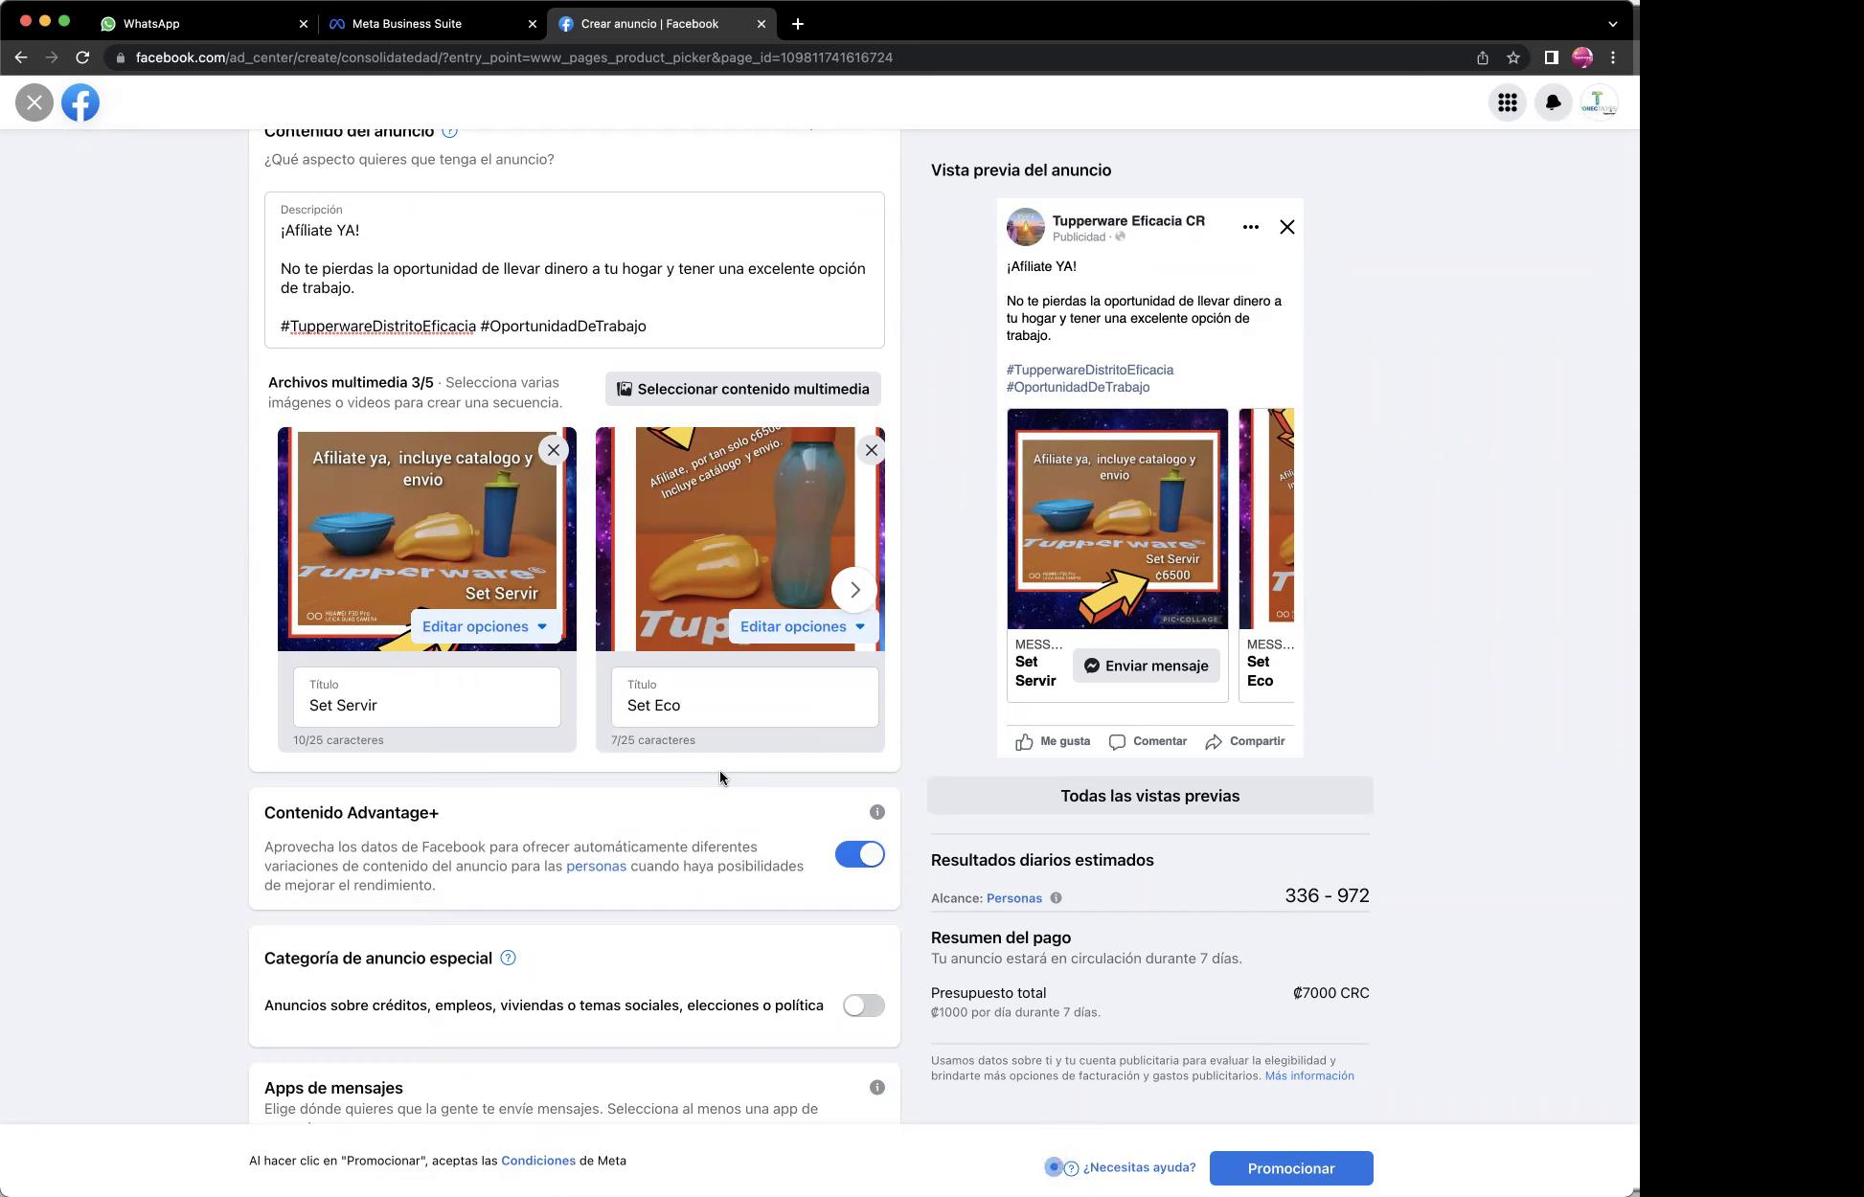
pyautogui.scroll(-5, 721, 776)
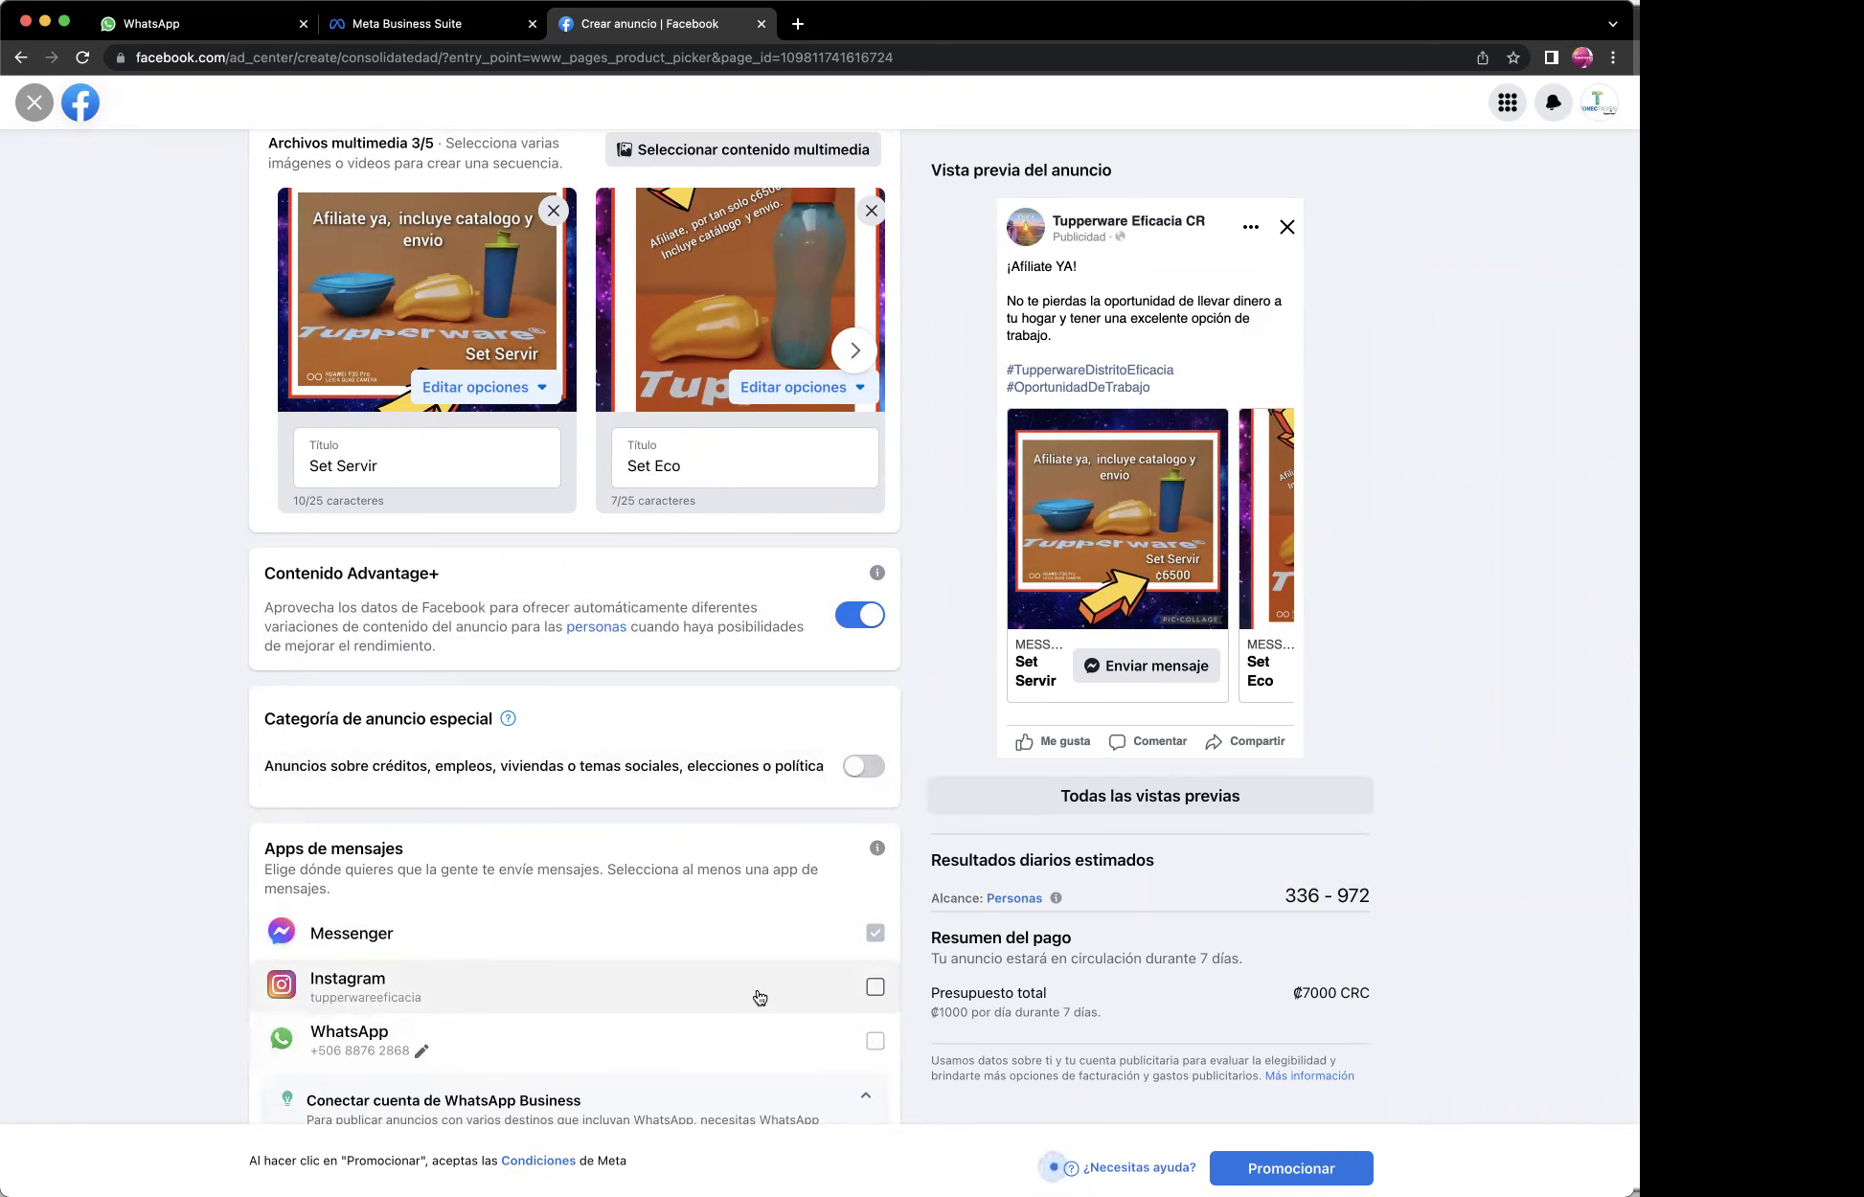
pyautogui.scroll(-1, 760, 998)
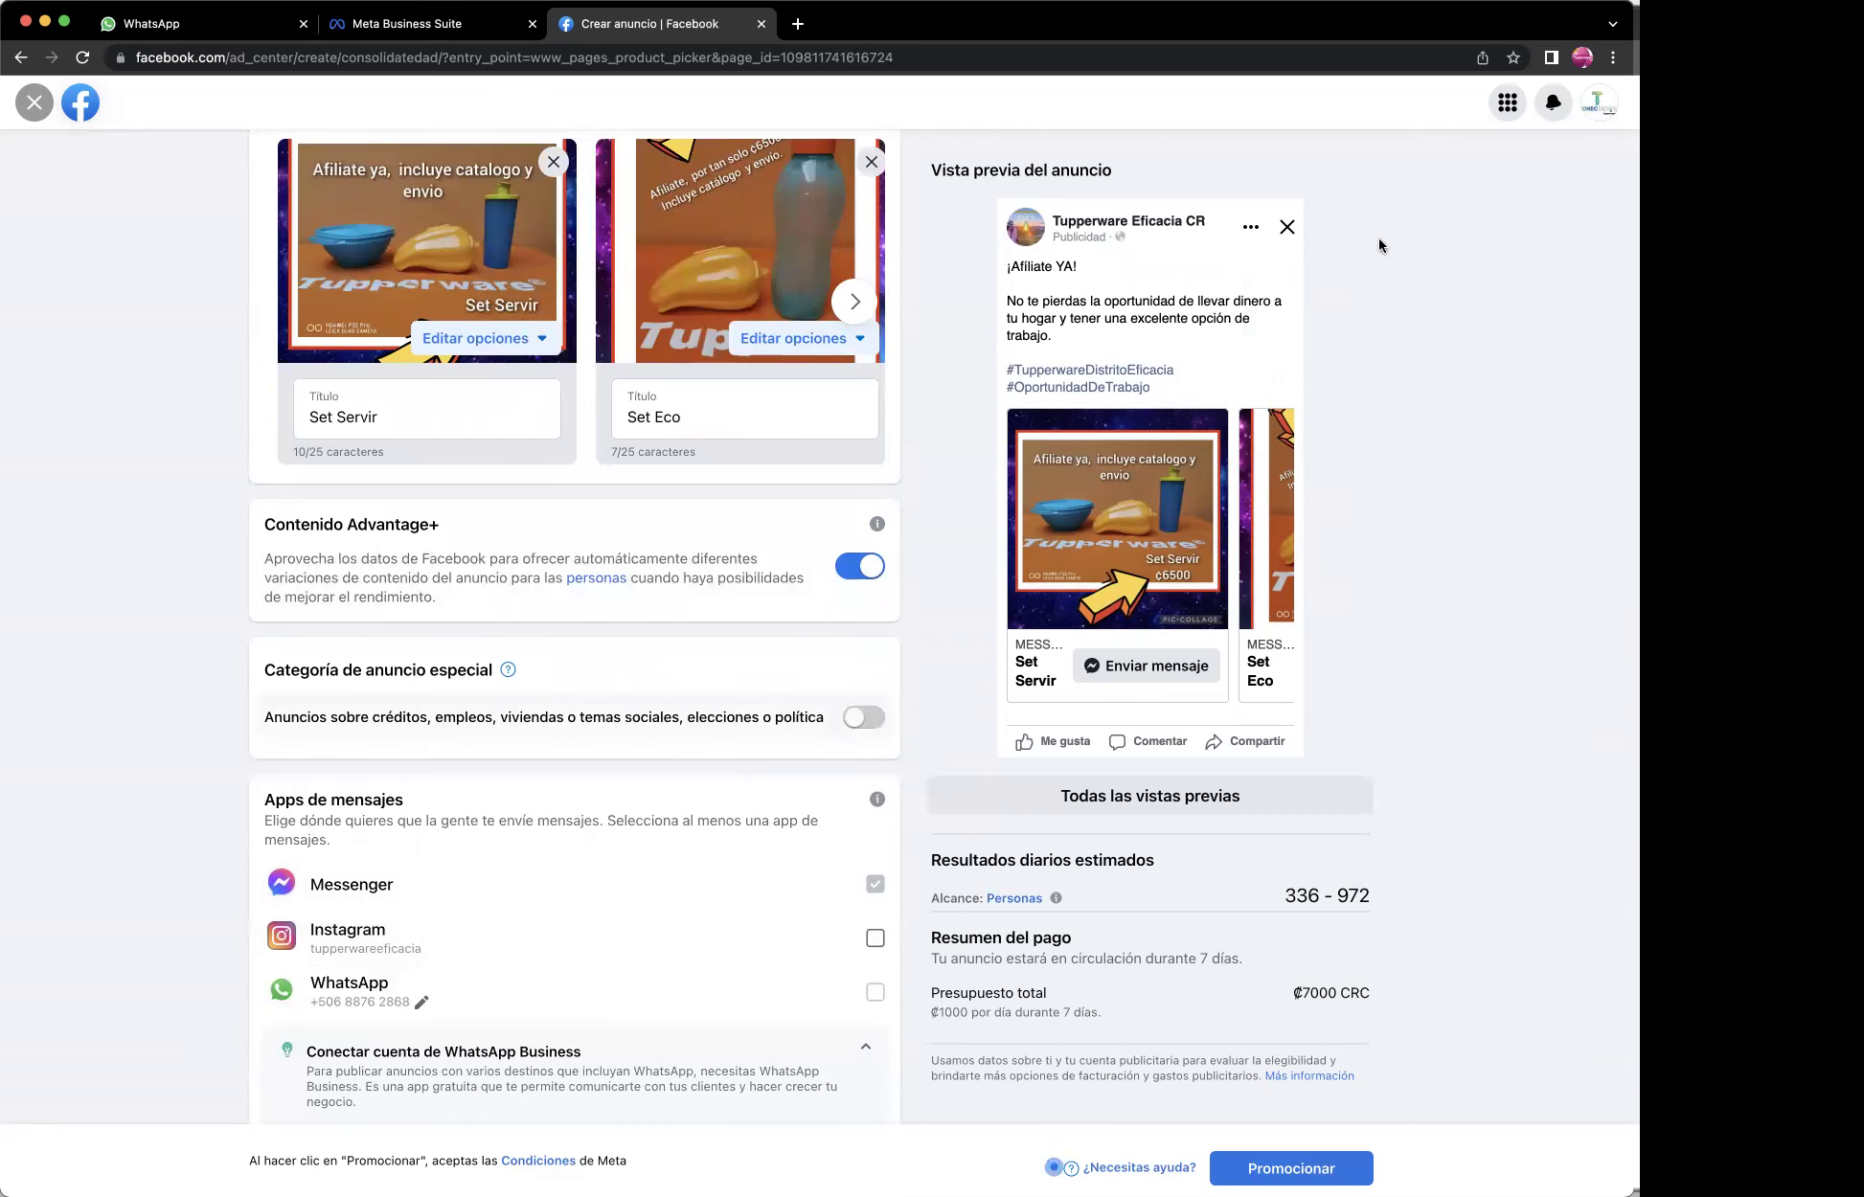
pyautogui.scroll(-5, 460, 775)
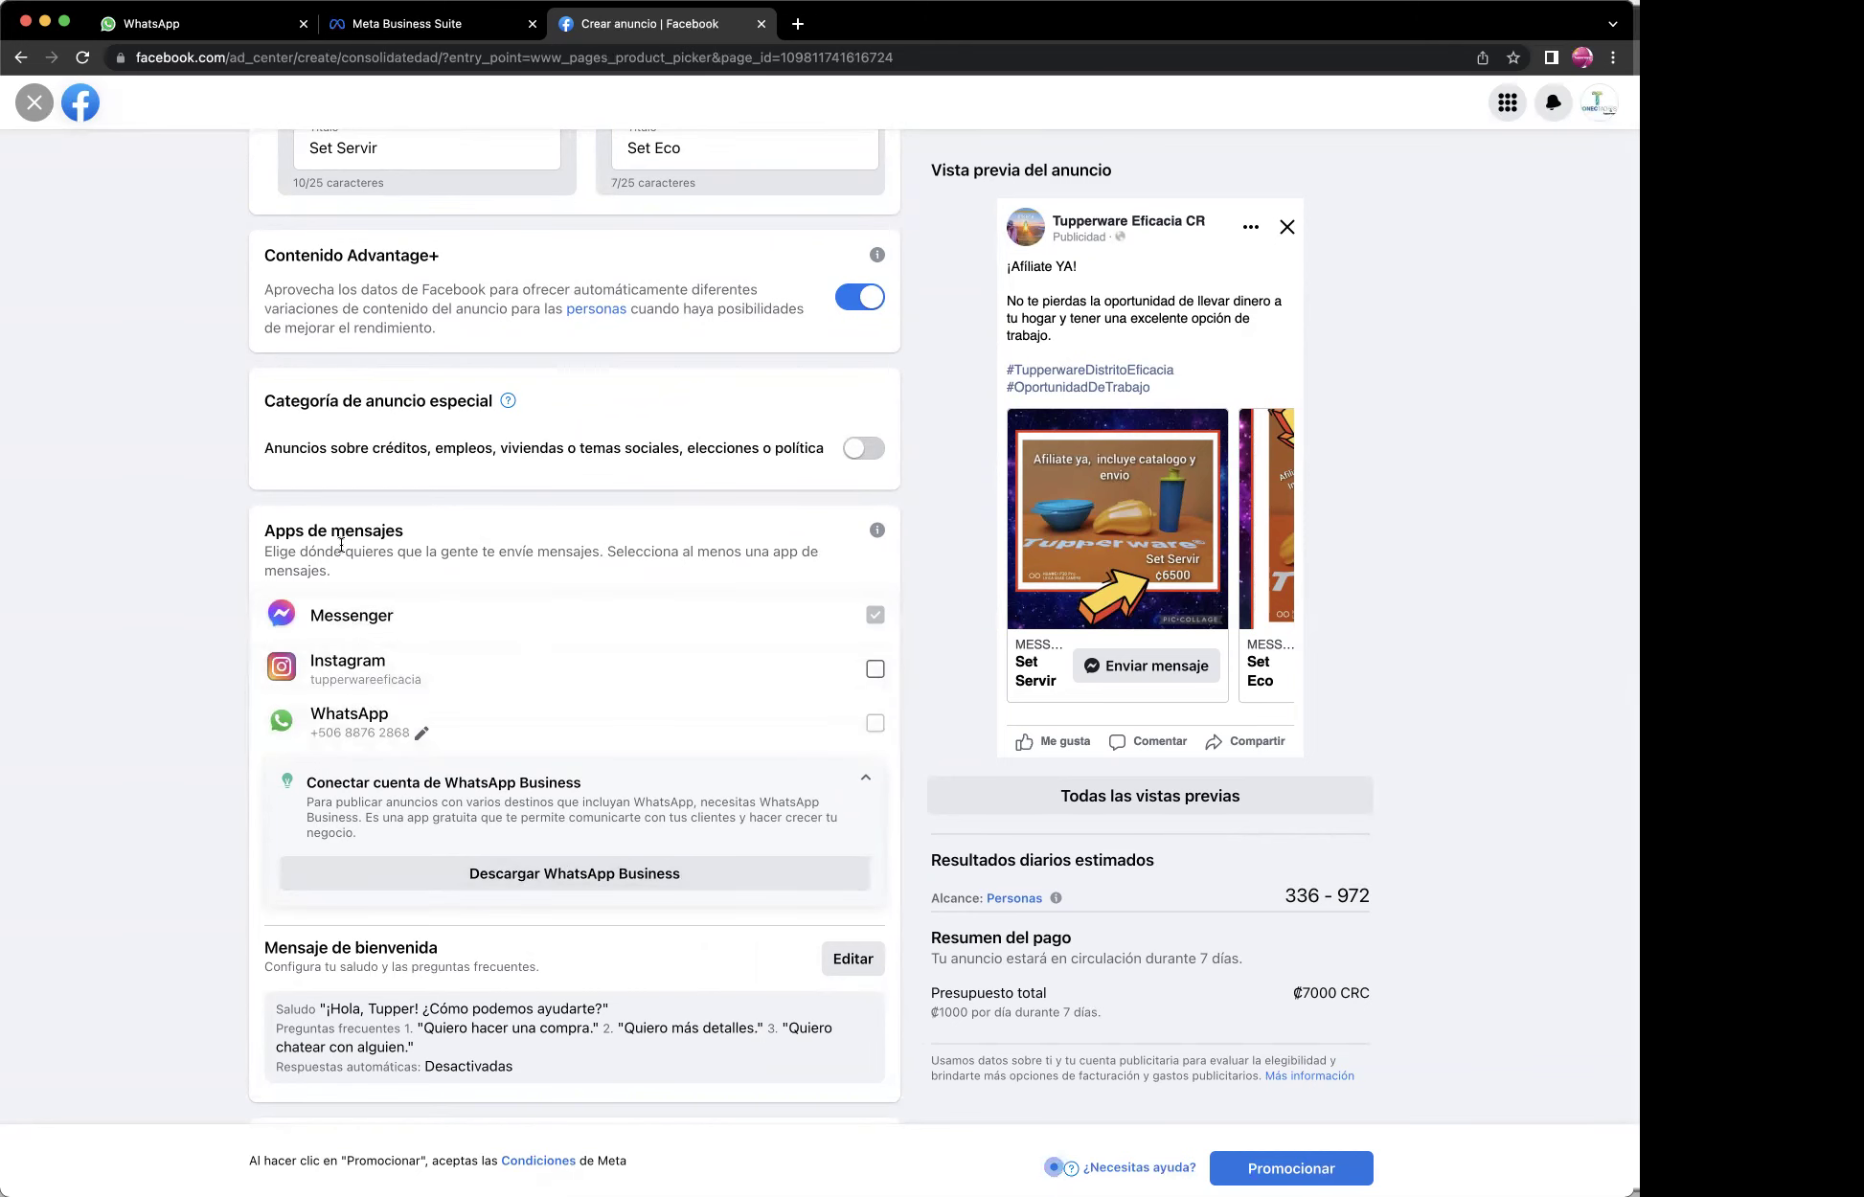
pyautogui.scroll(10, 602, 552)
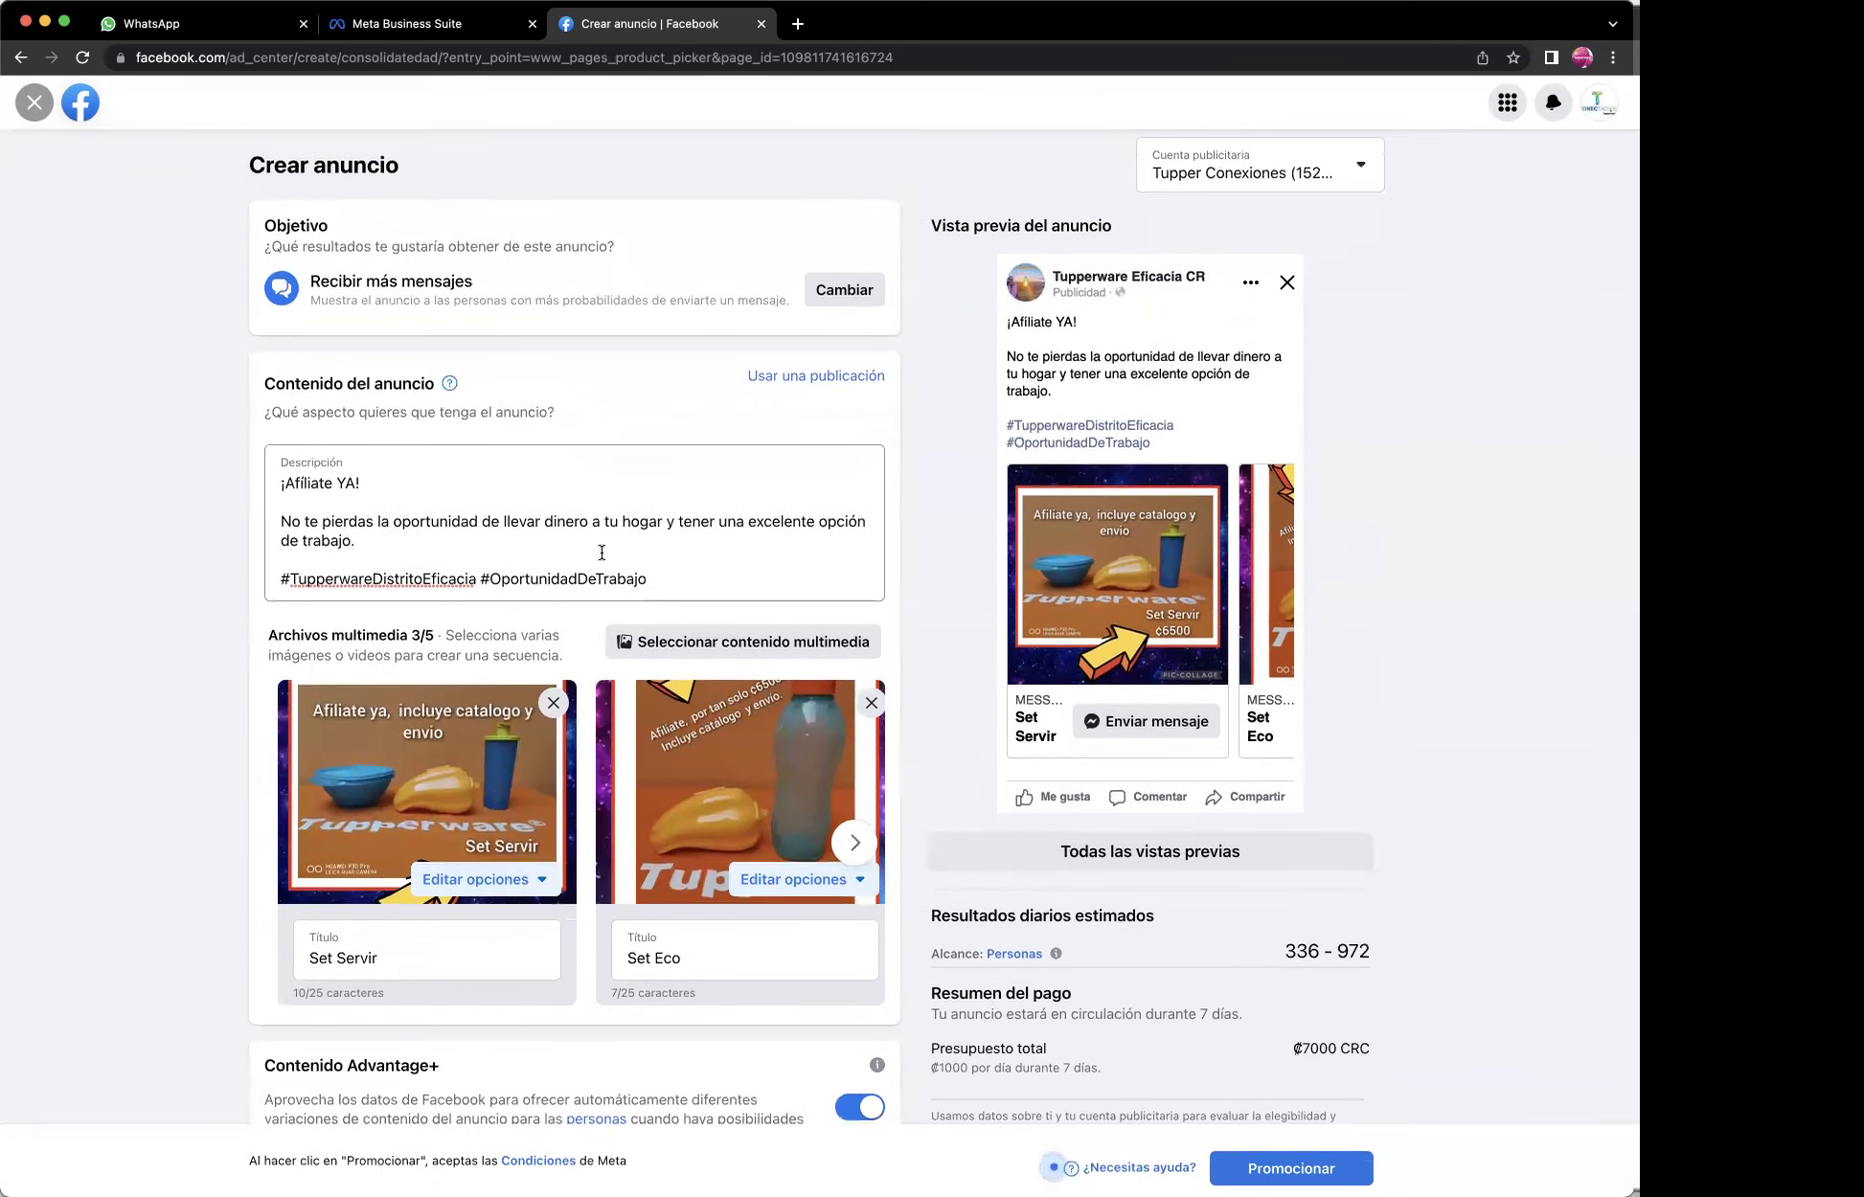
pyautogui.scroll(-3, 601, 552)
pyautogui.scroll(-6, 602, 557)
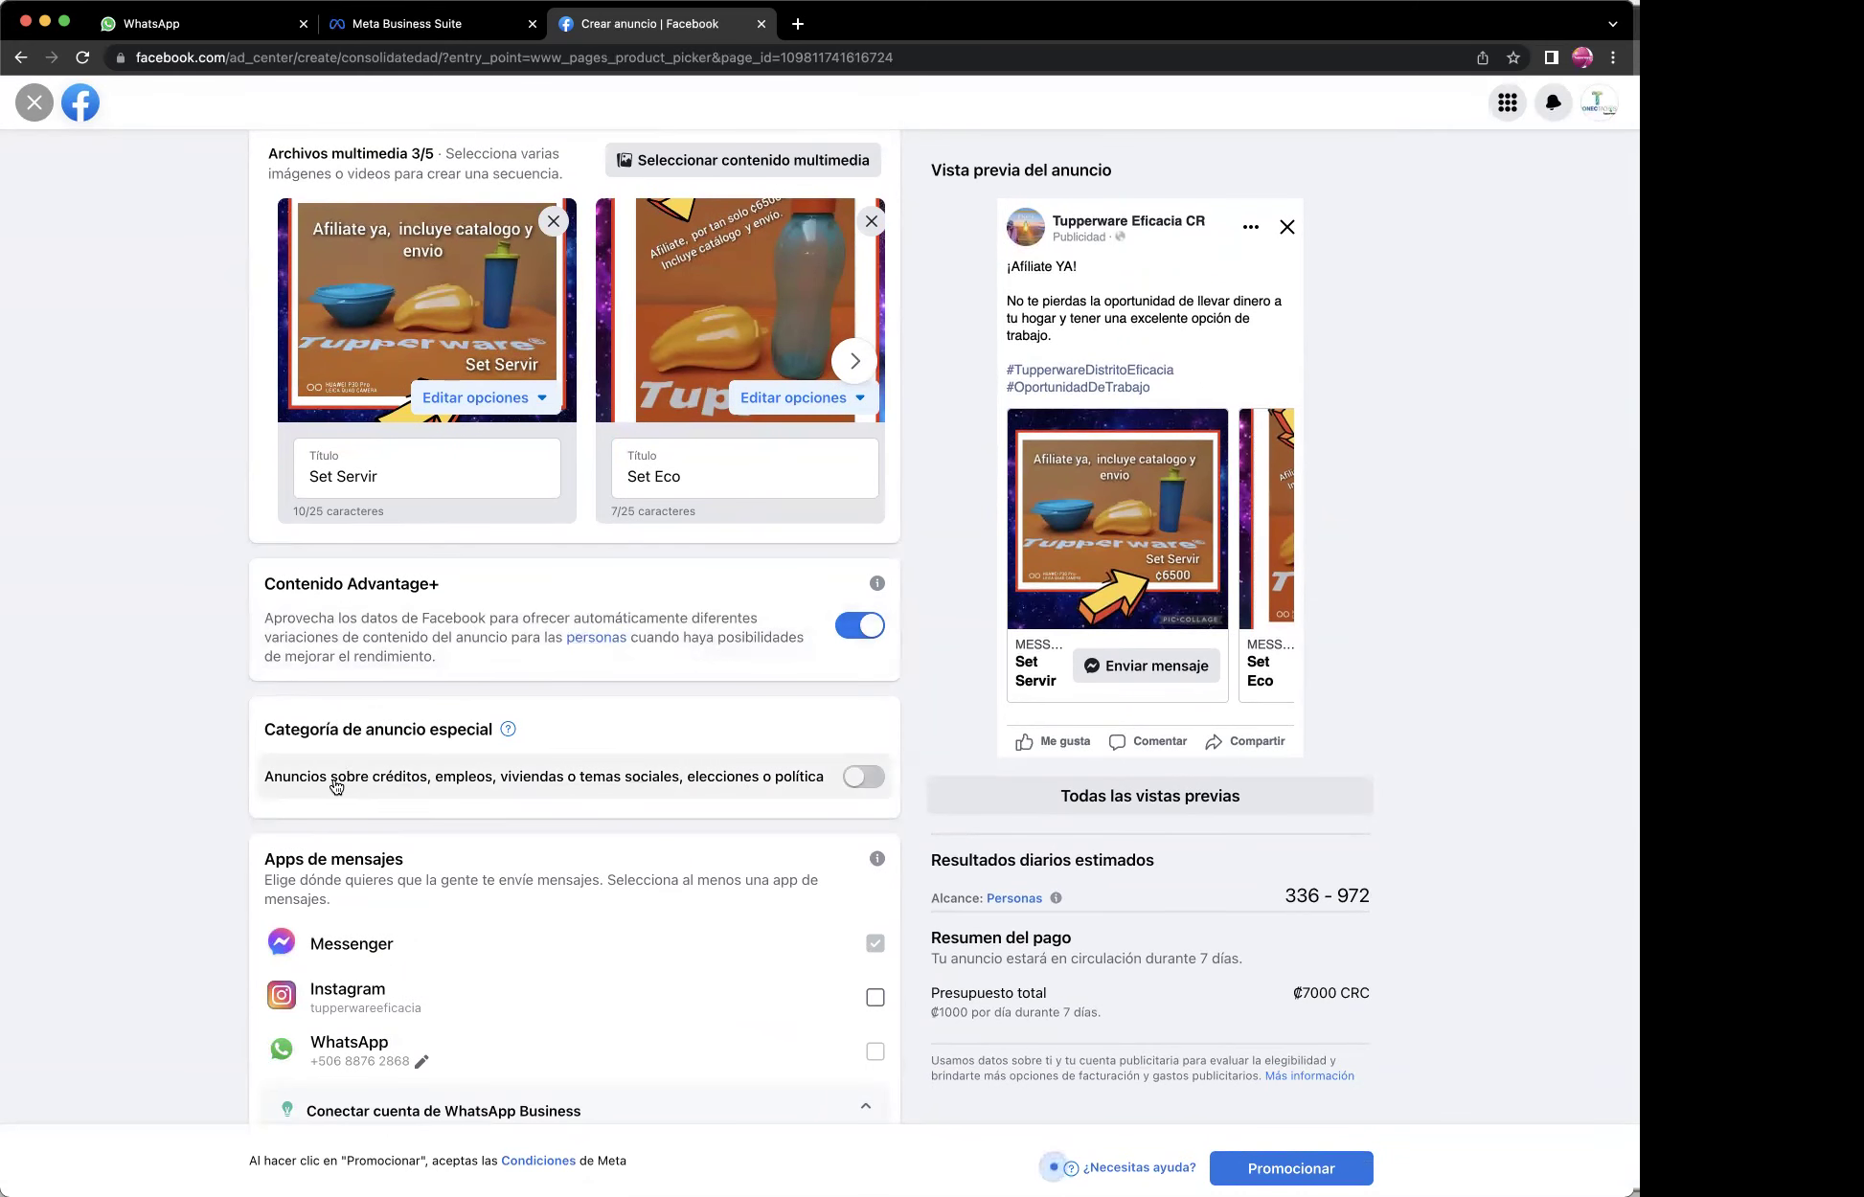
pyautogui.scroll(-3, 802, 783)
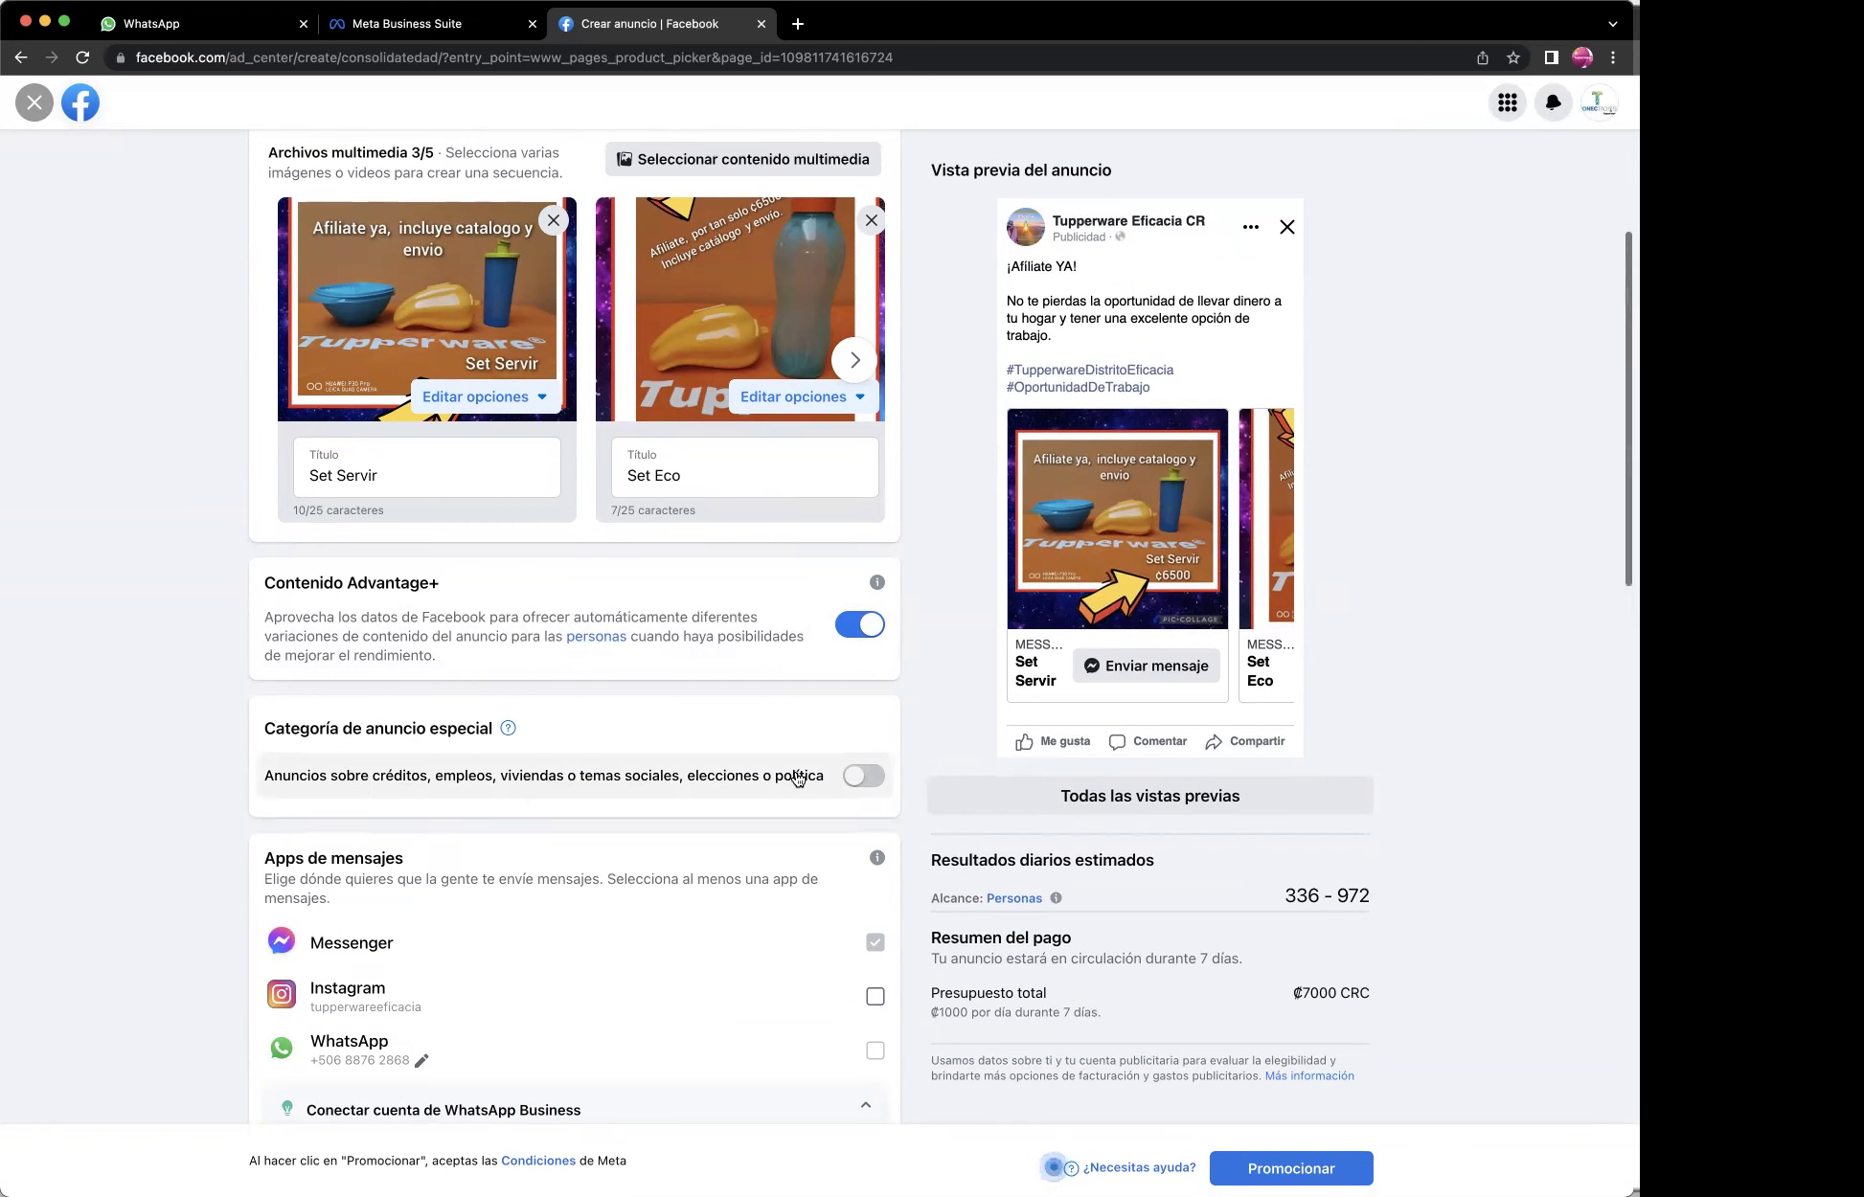
pyautogui.scroll(-2, 798, 779)
pyautogui.scroll(2, 798, 779)
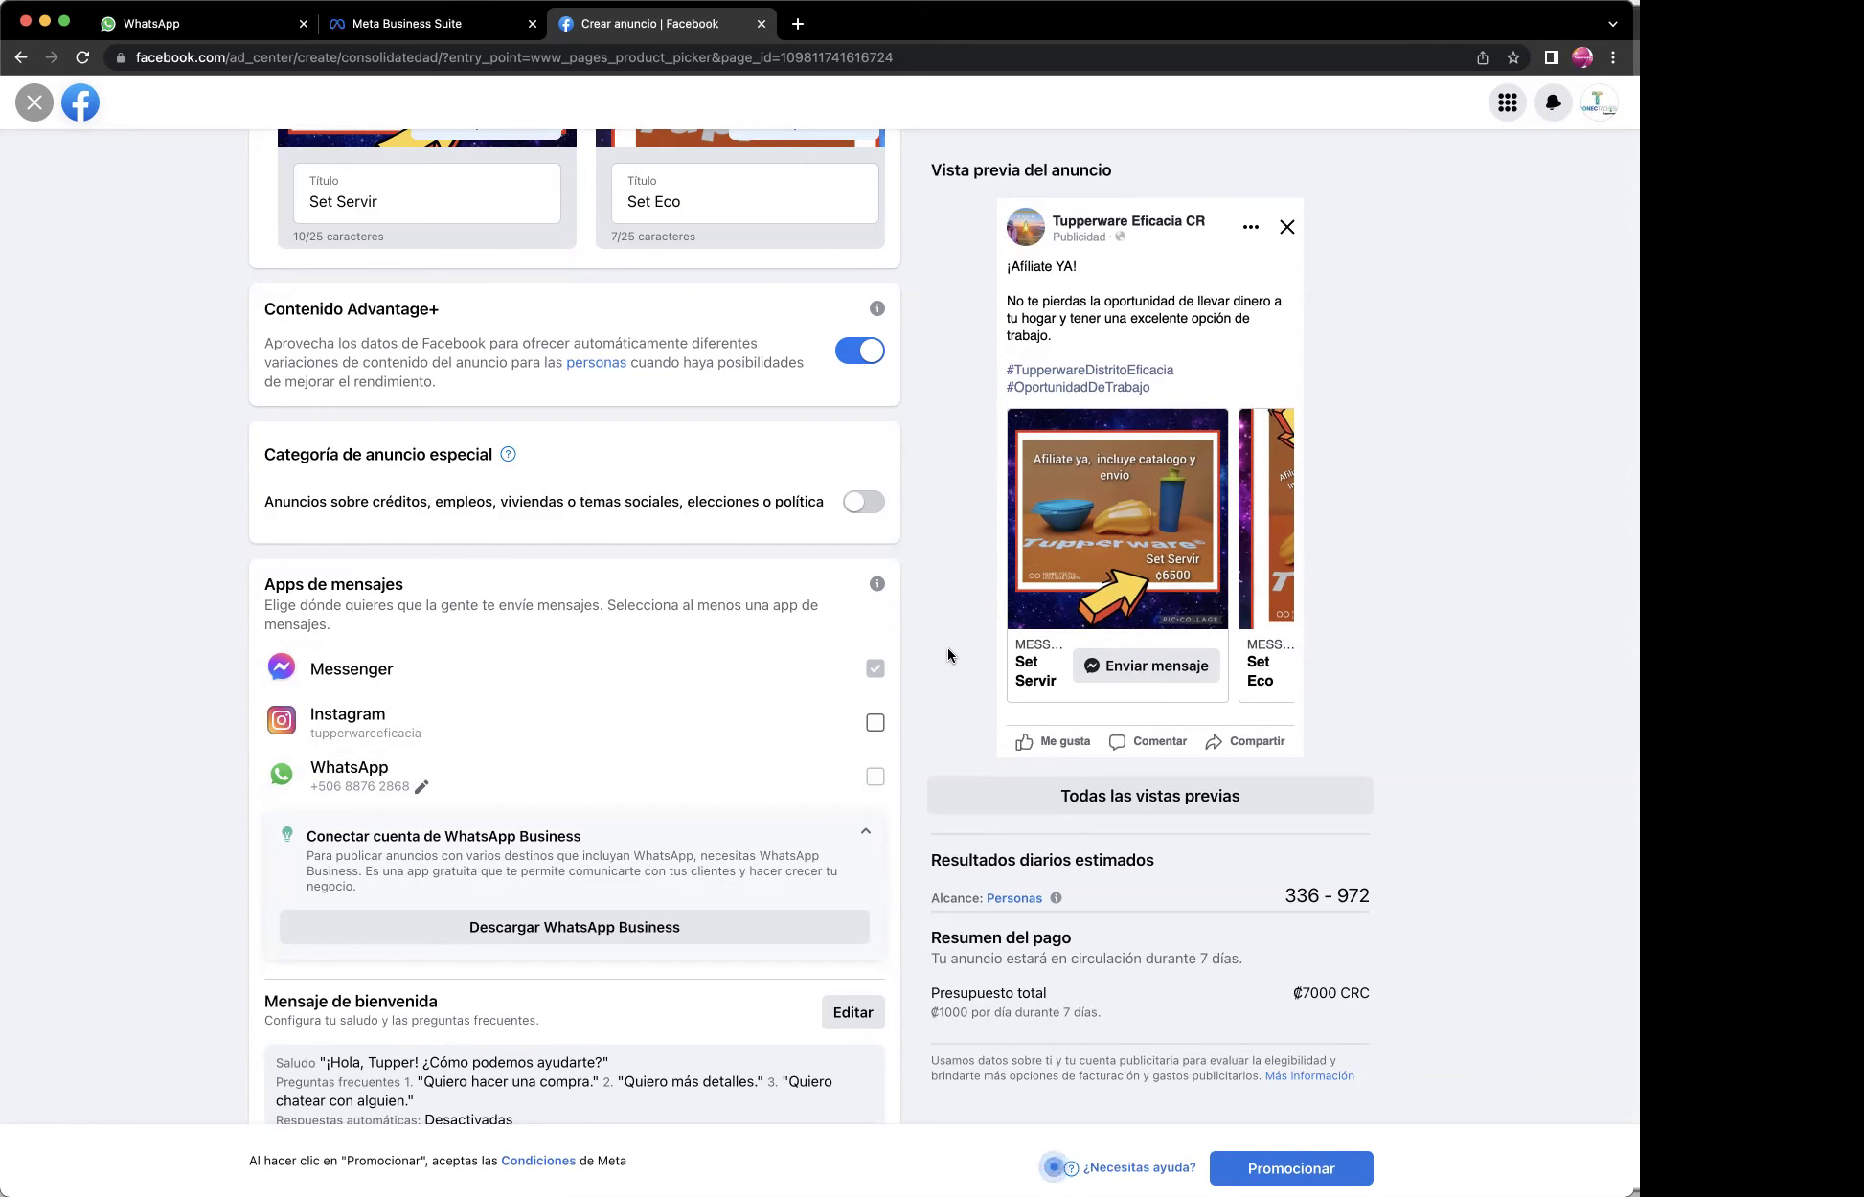
# Try to confirm the WhatsApp phone number already filled in for the ad's messaging apps.
pyautogui.scroll(-1, 949, 649)
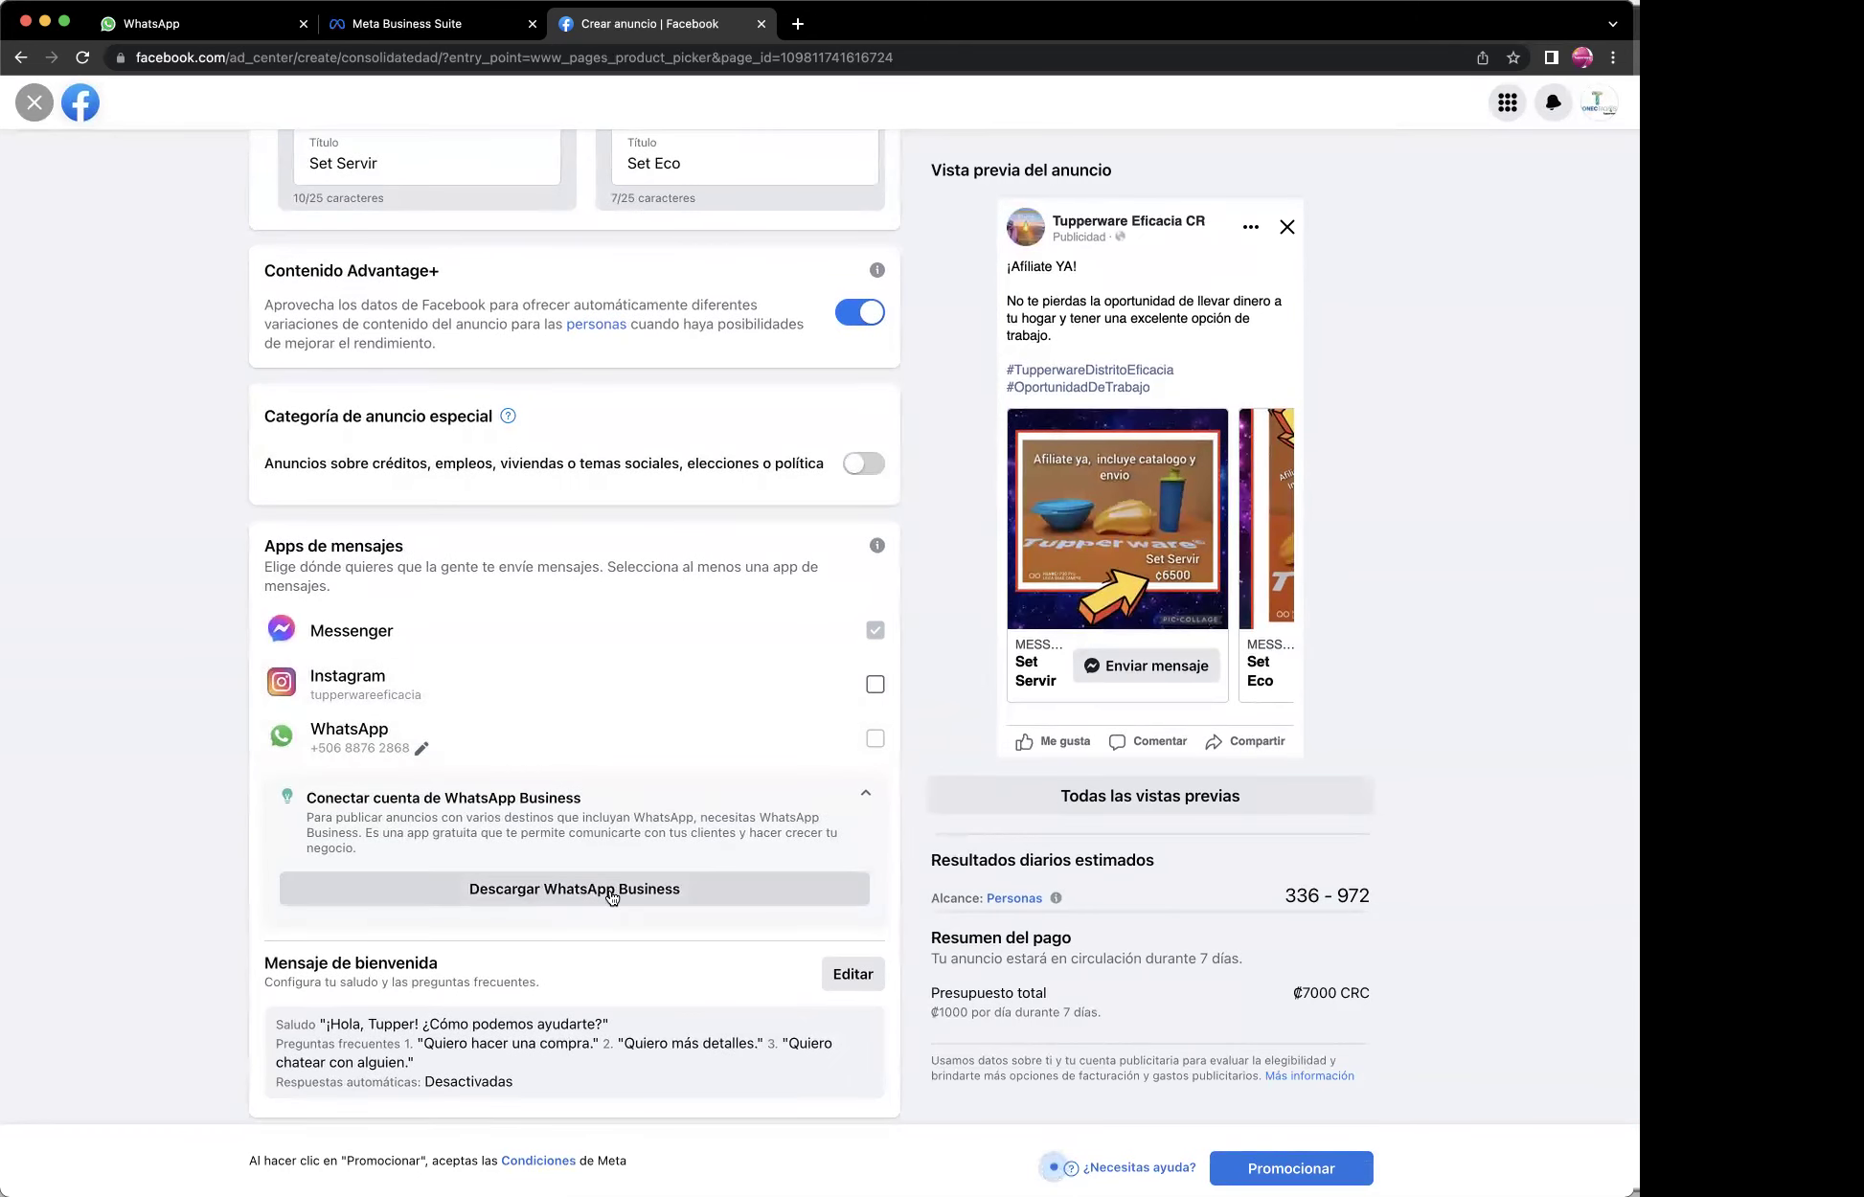
pyautogui.click(420, 748)
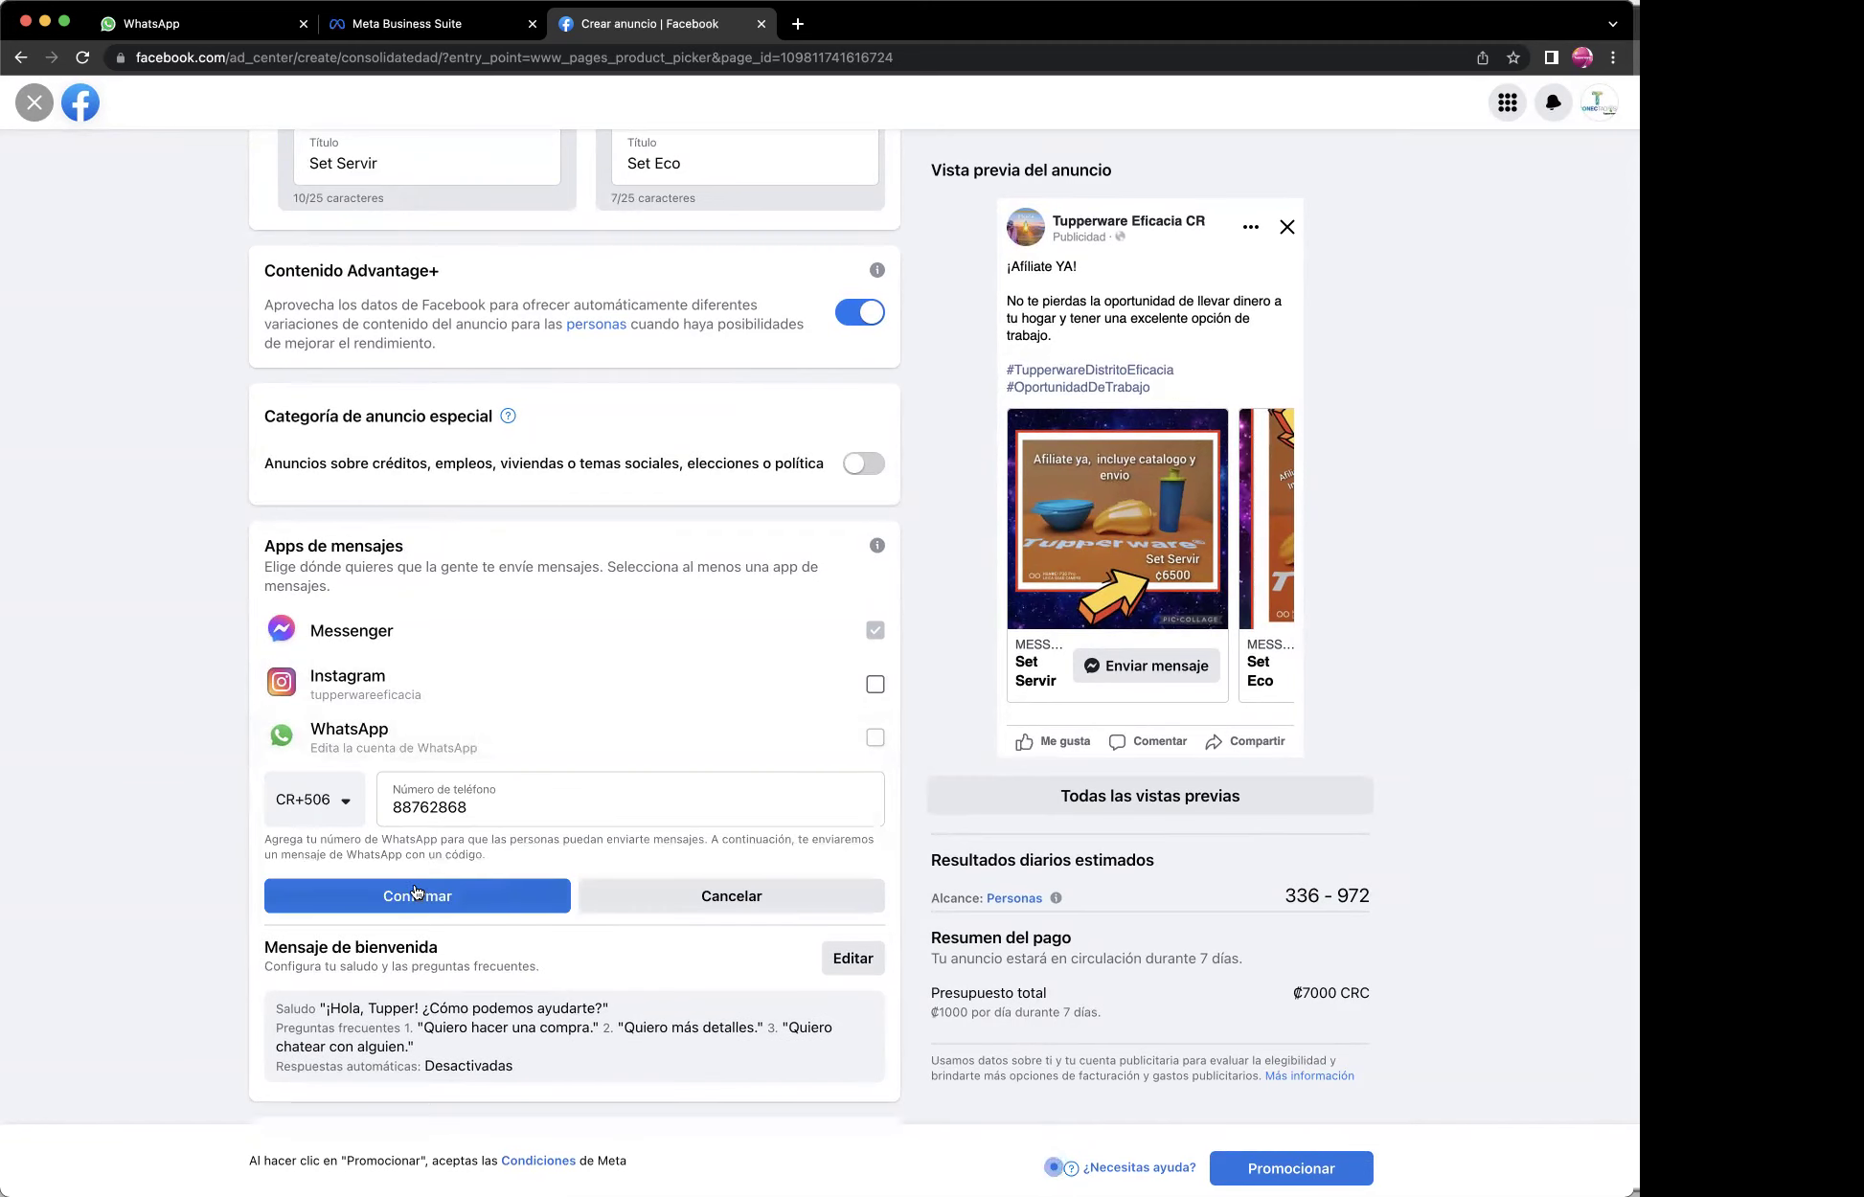
pyautogui.click(486, 898)
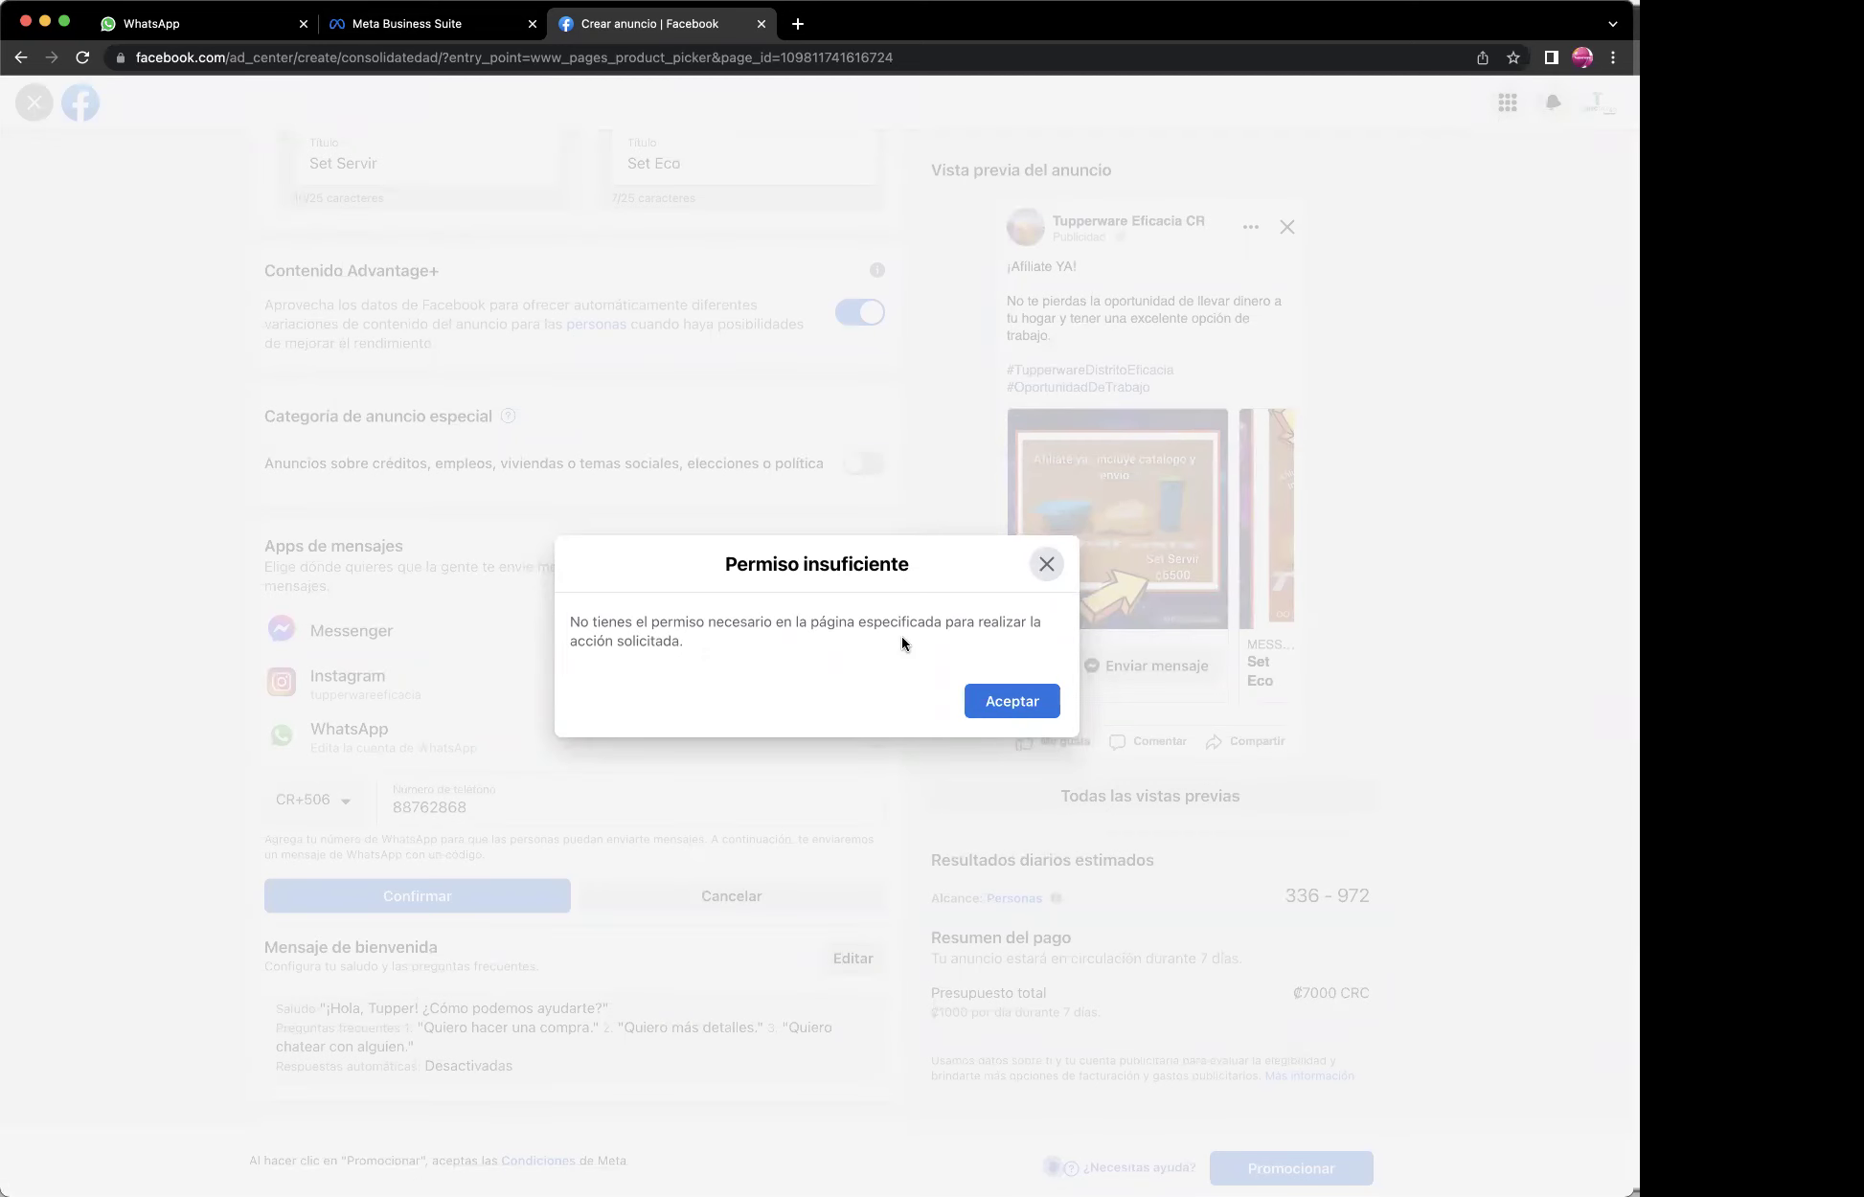
pyautogui.click(1032, 703)
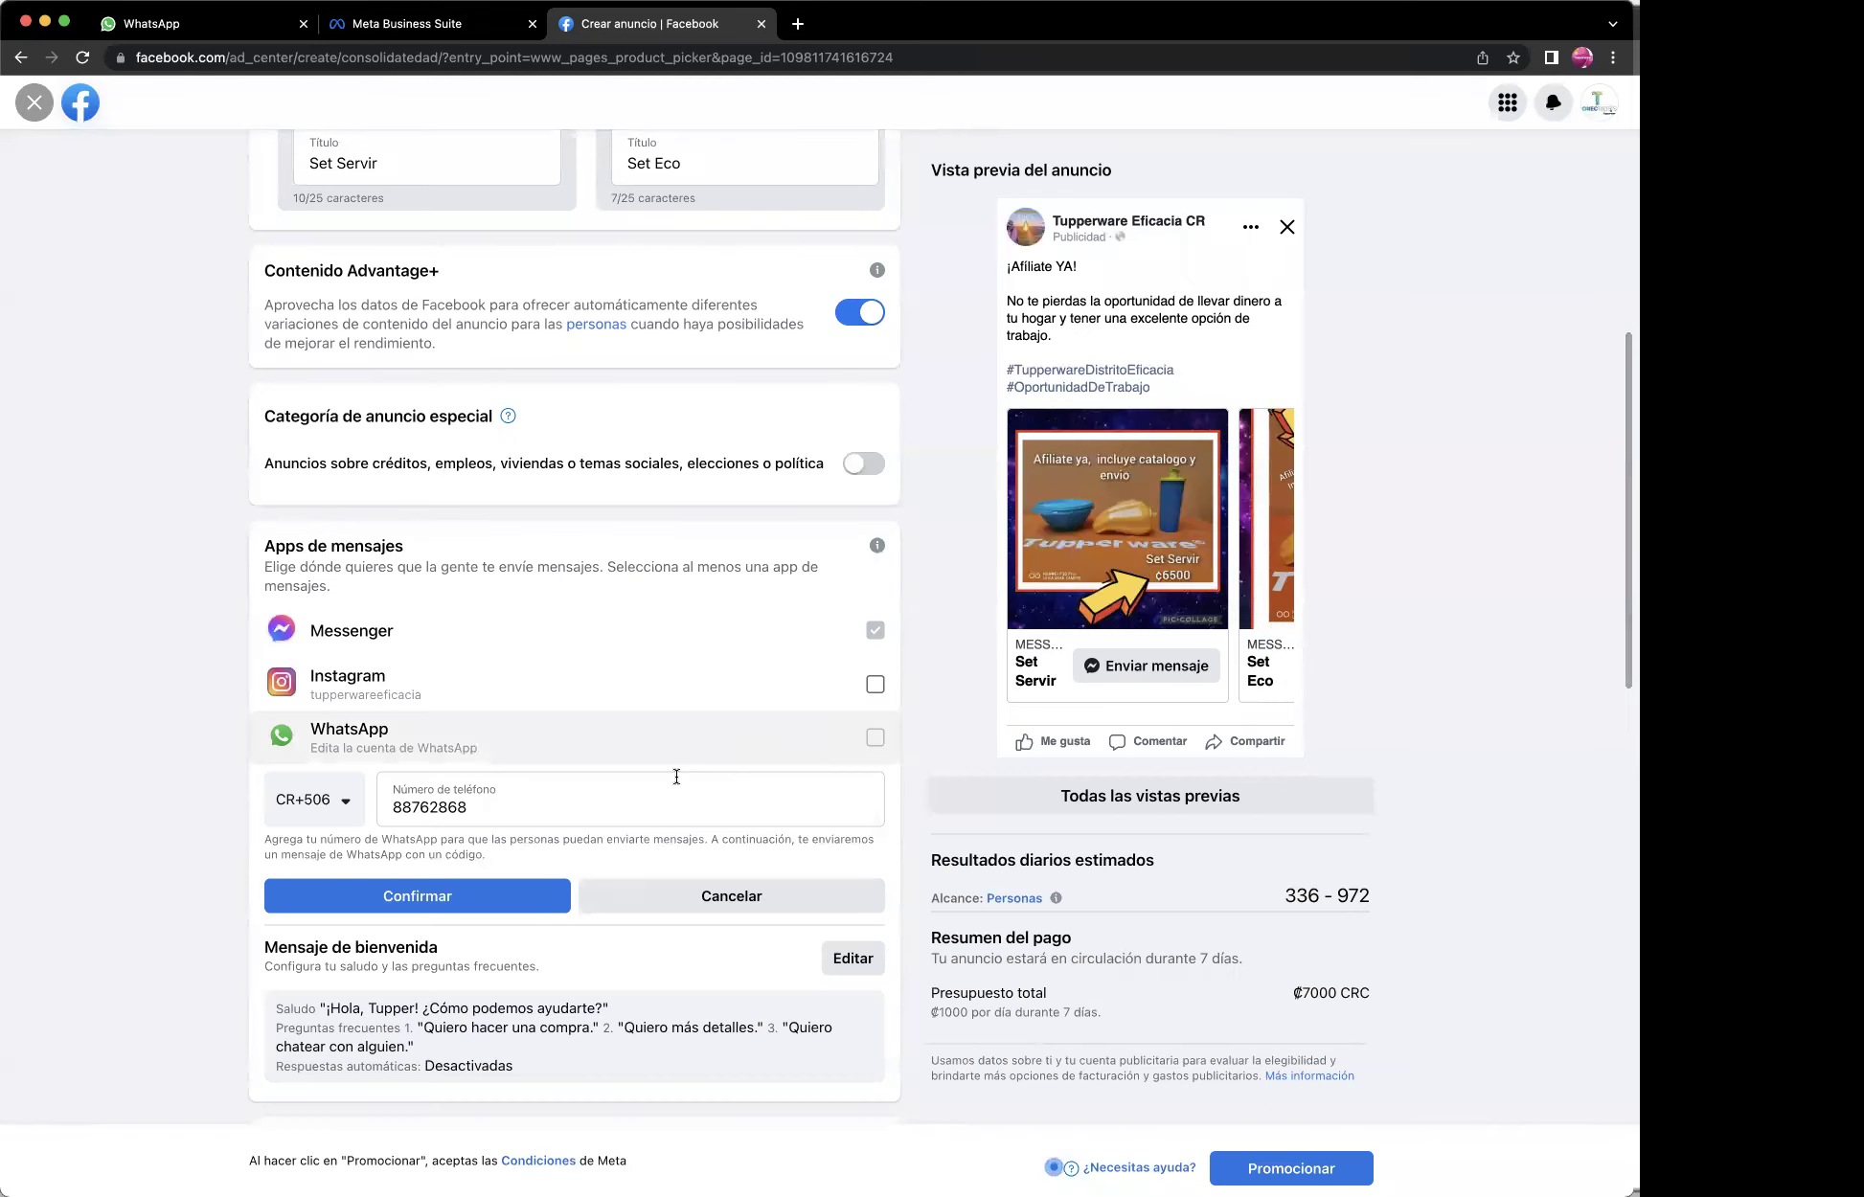
pyautogui.scroll(-3, 750, 708)
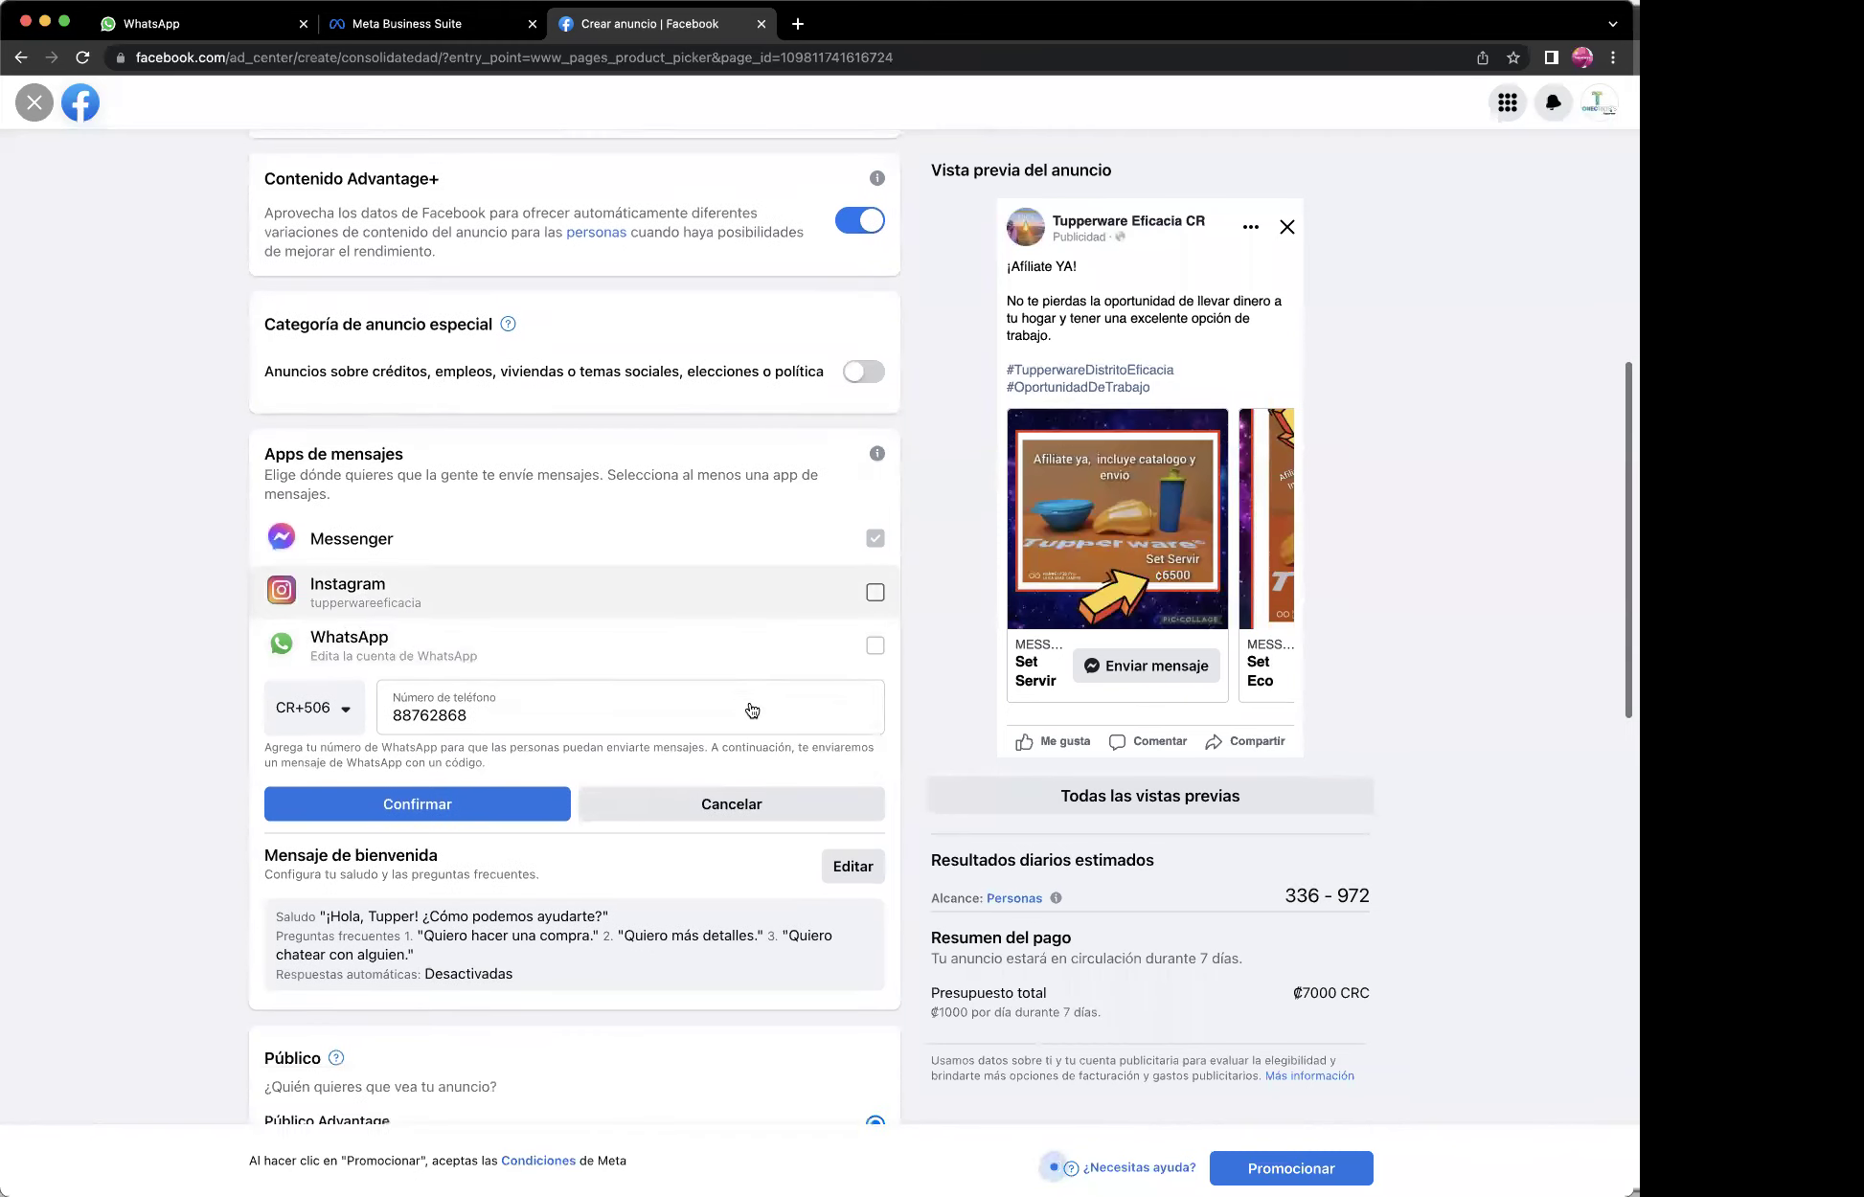
# Change the ad objective to Consigue más seguidores de la página and save it.
pyautogui.scroll(-5, 750, 704)
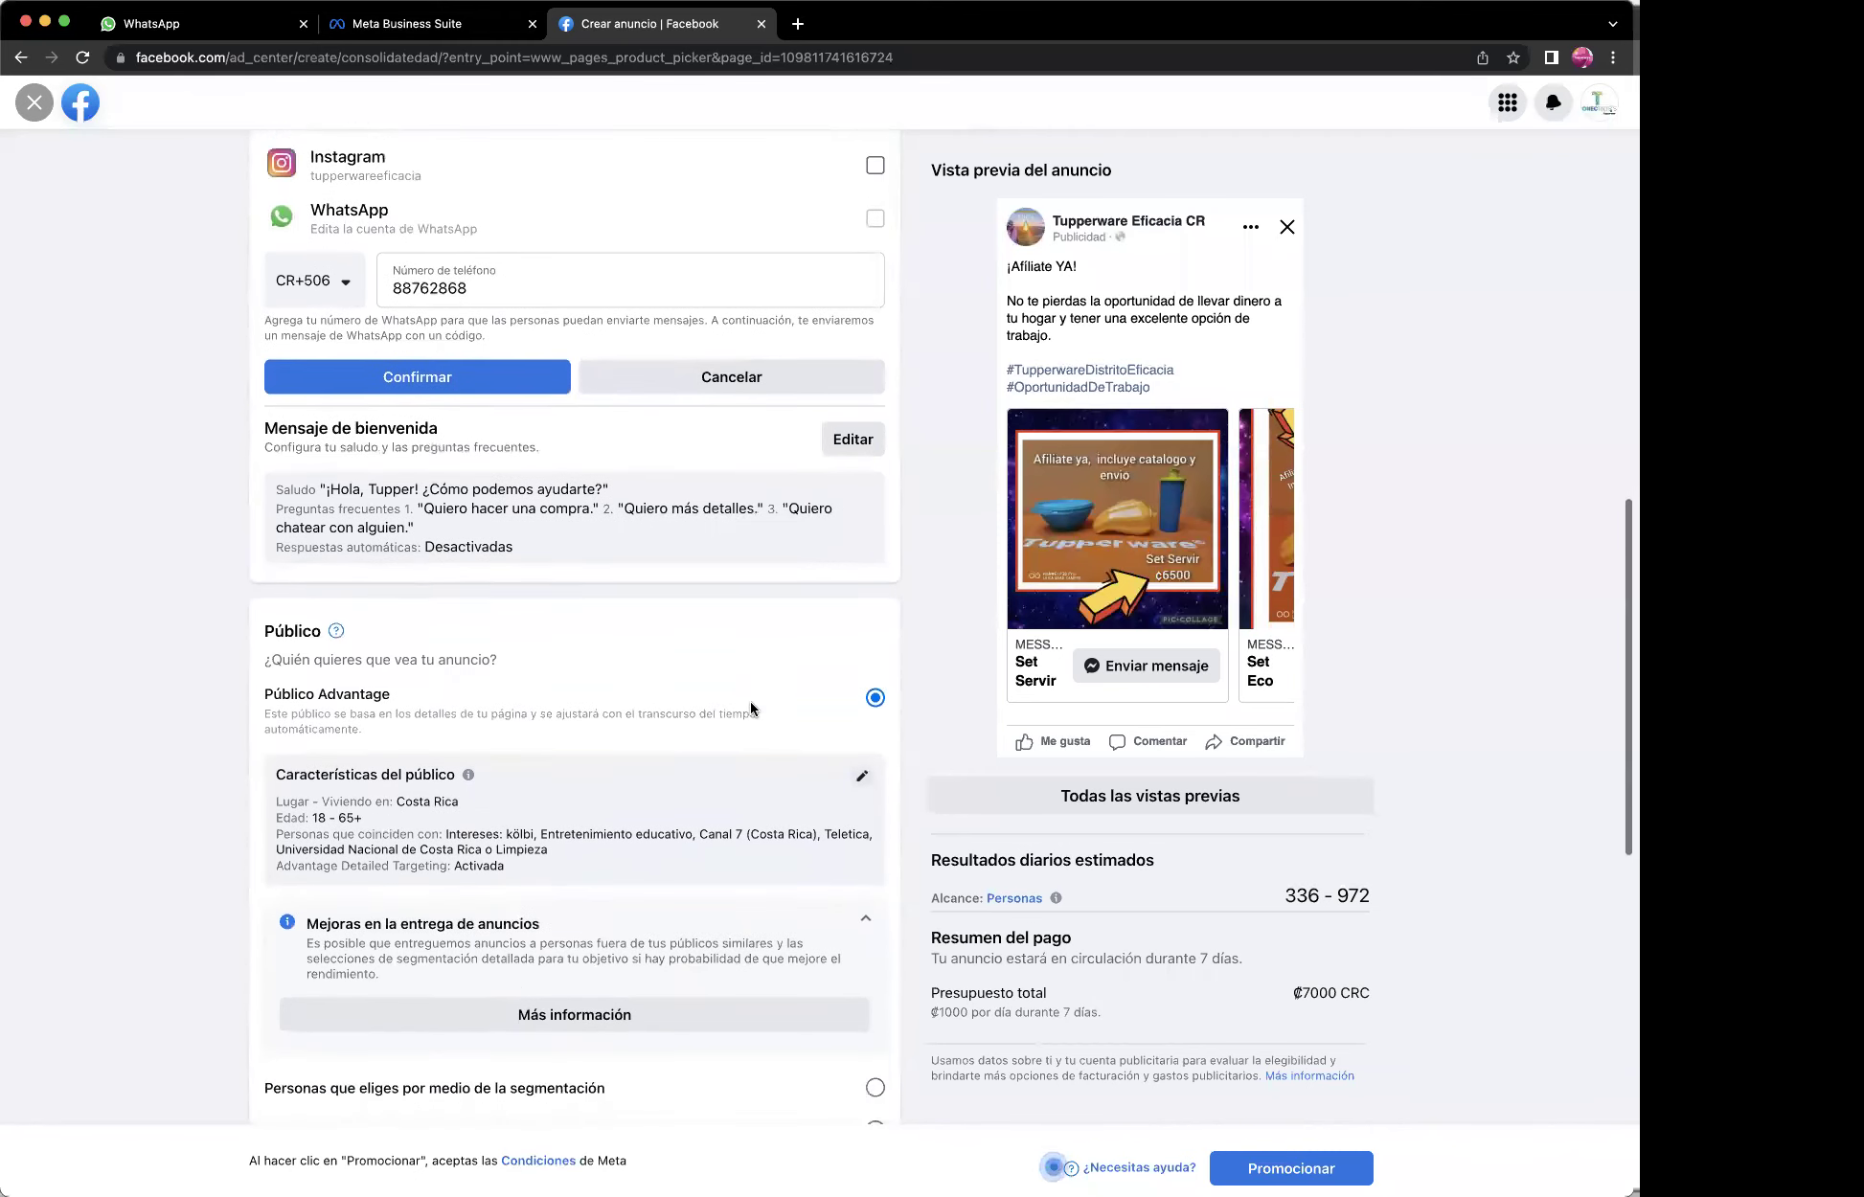
pyautogui.scroll(3, 750, 709)
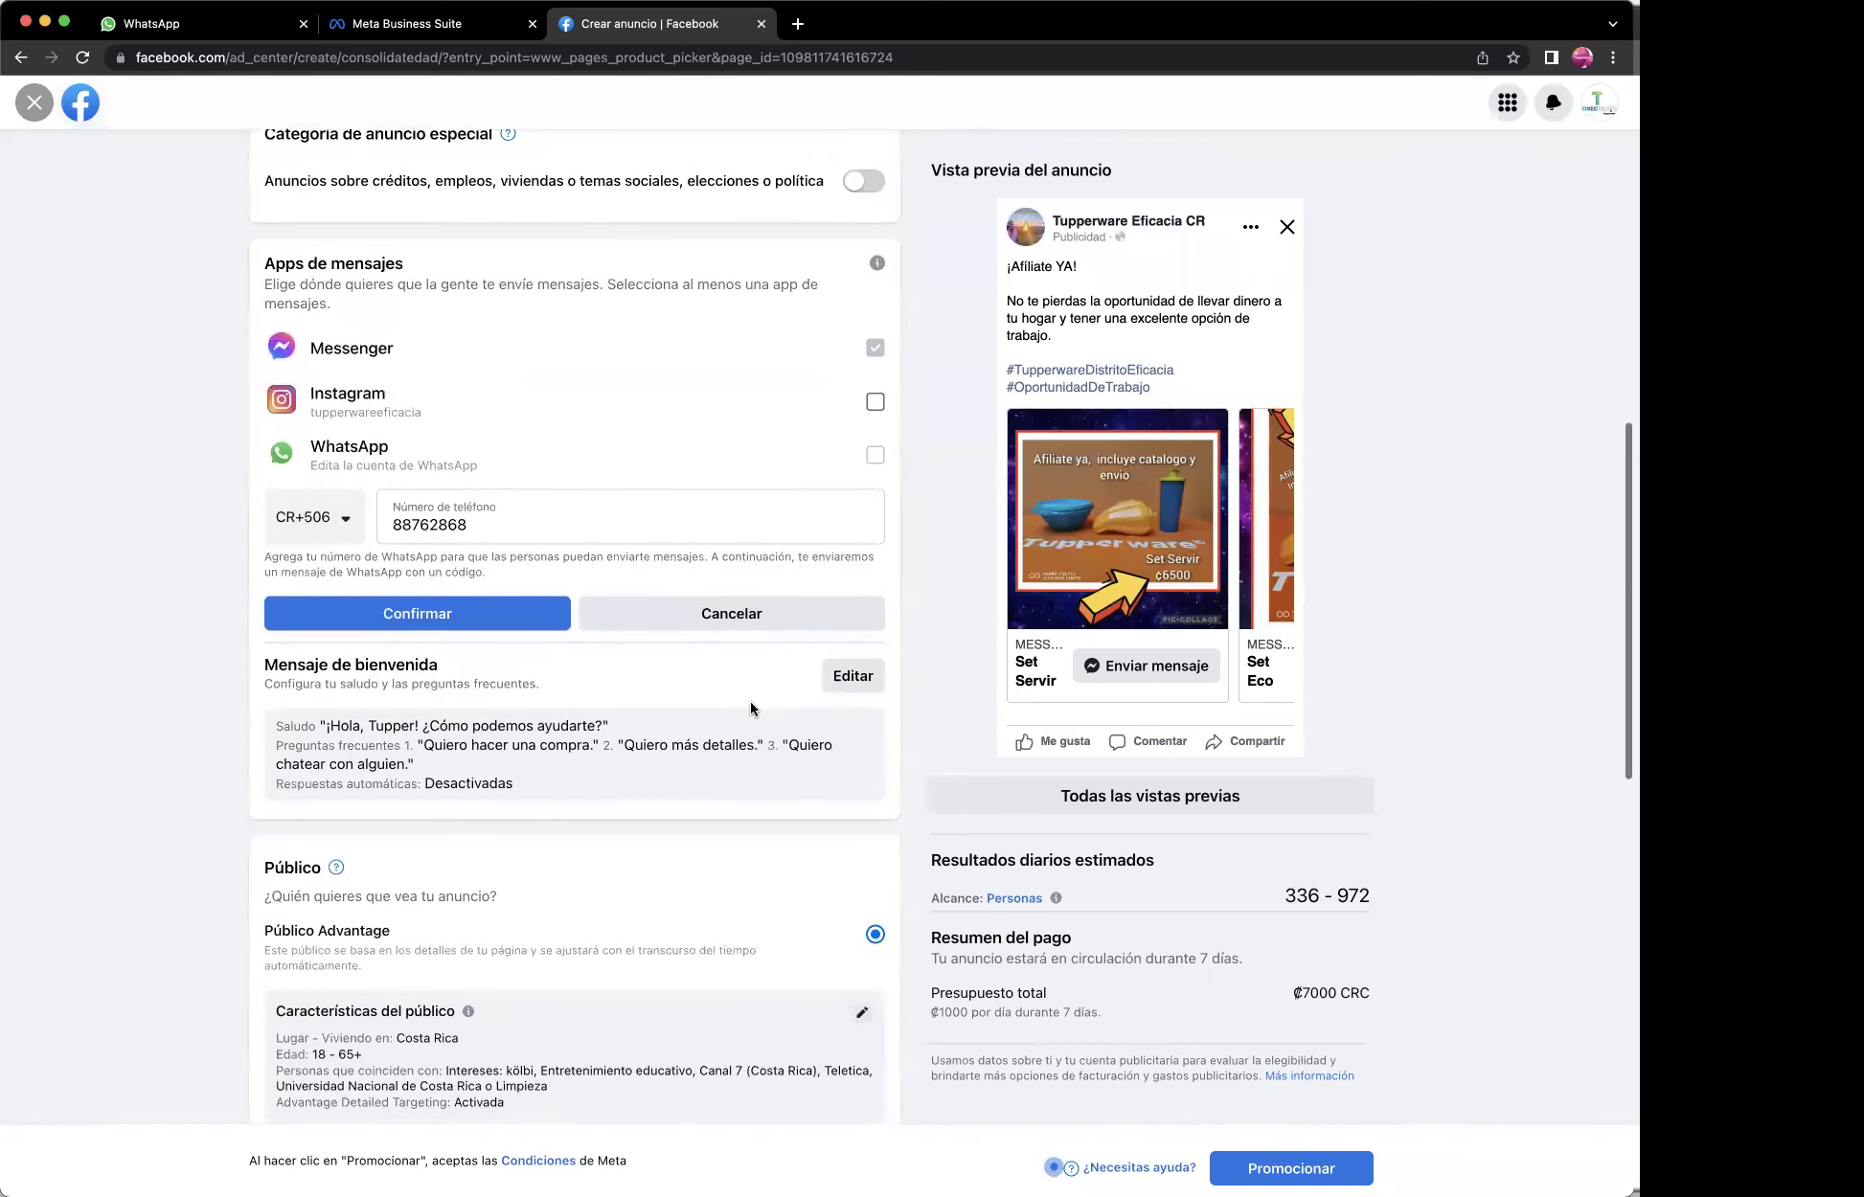
pyautogui.scroll(1, 750, 705)
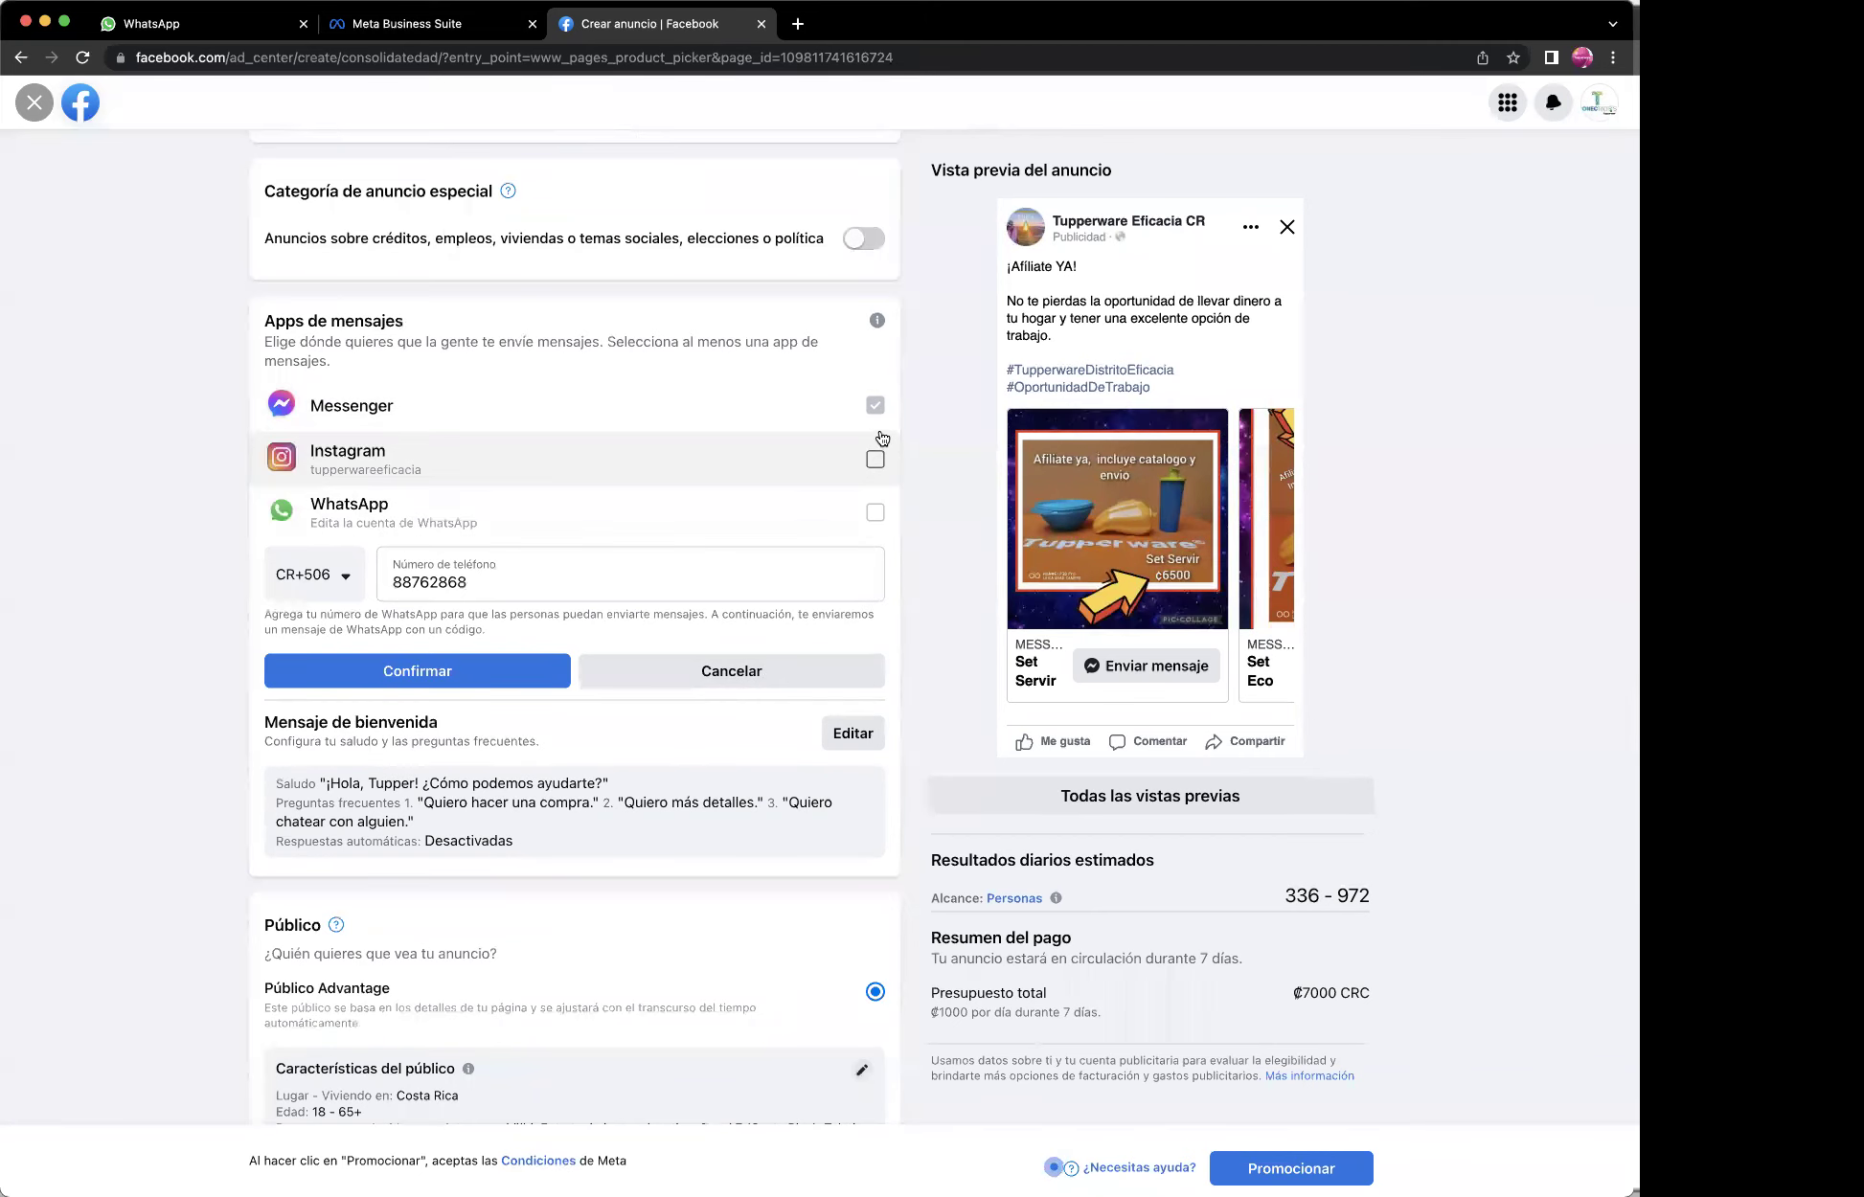
pyautogui.scroll(5, 881, 431)
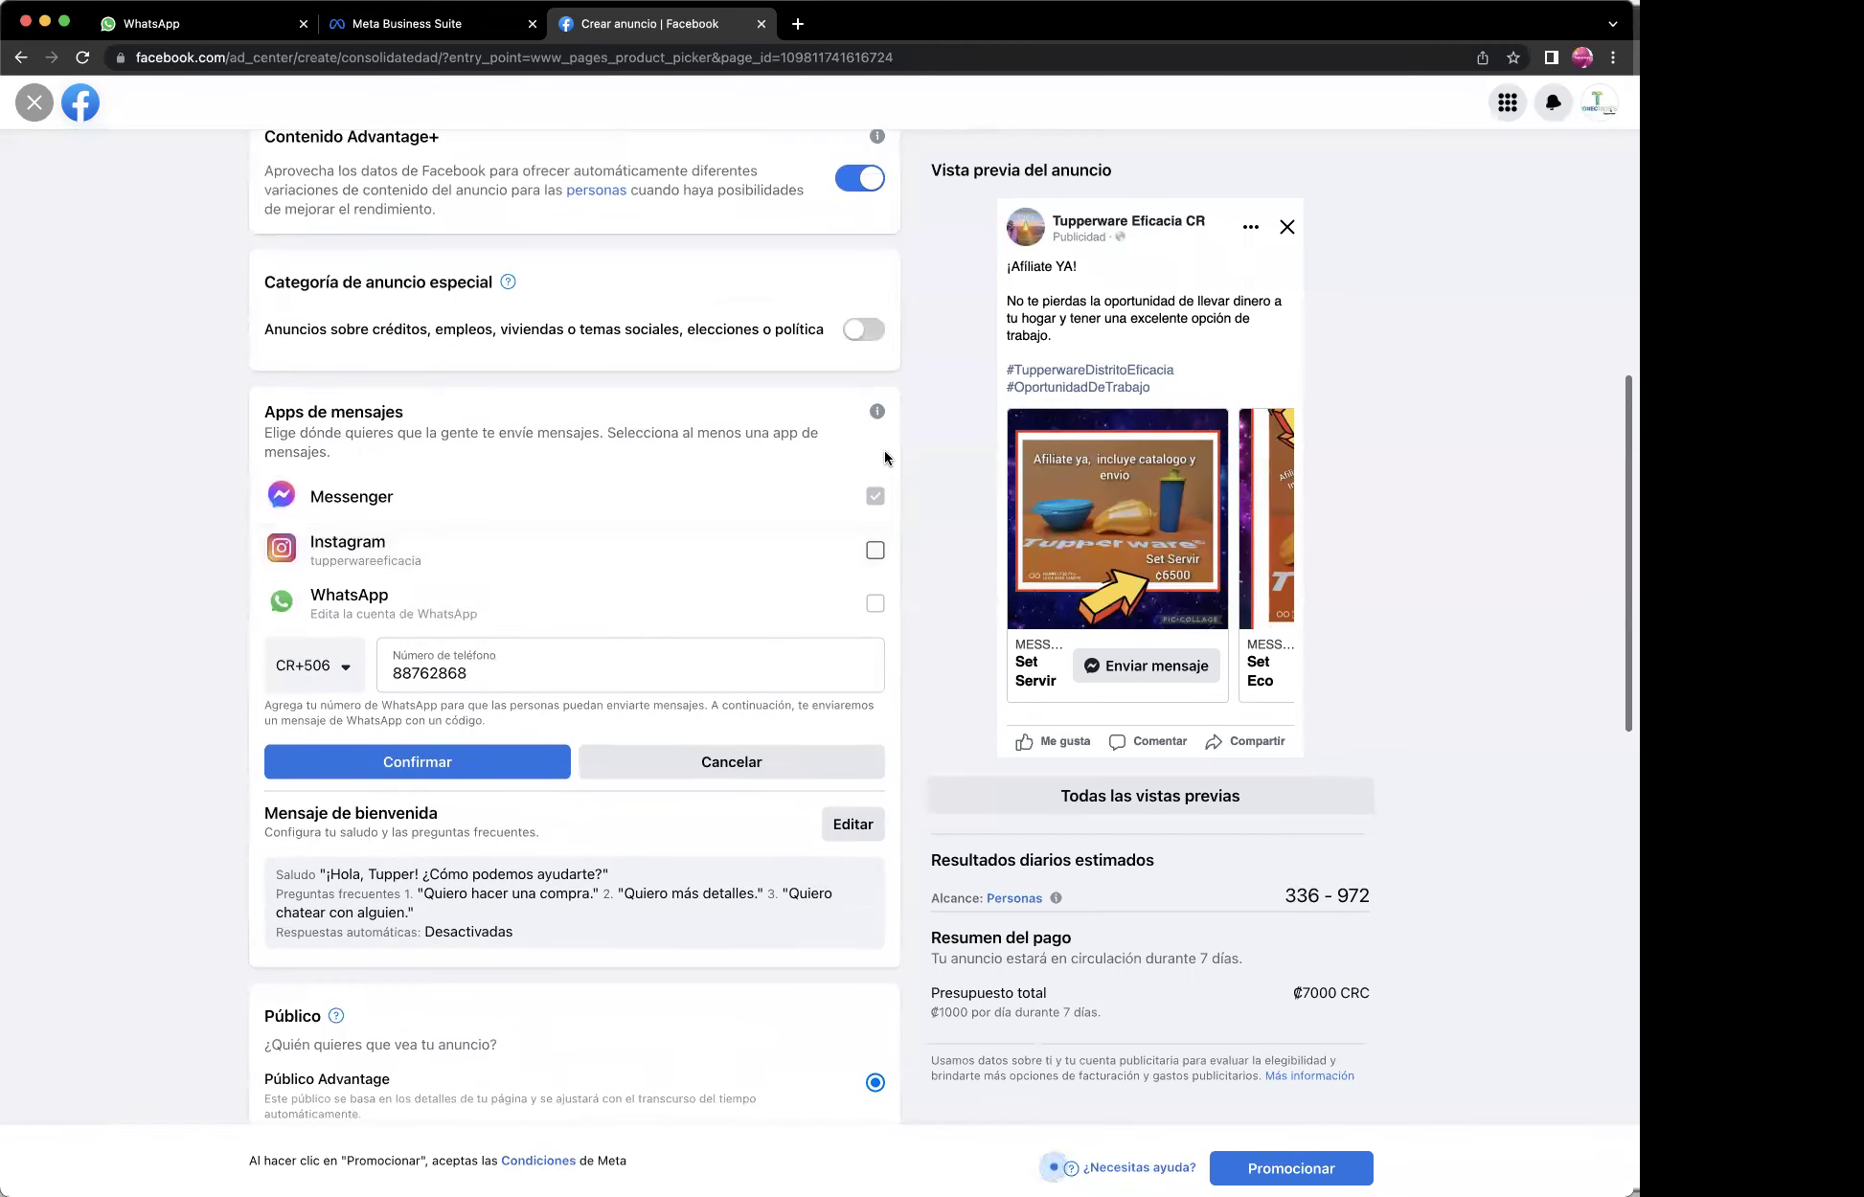
pyautogui.scroll(6, 884, 450)
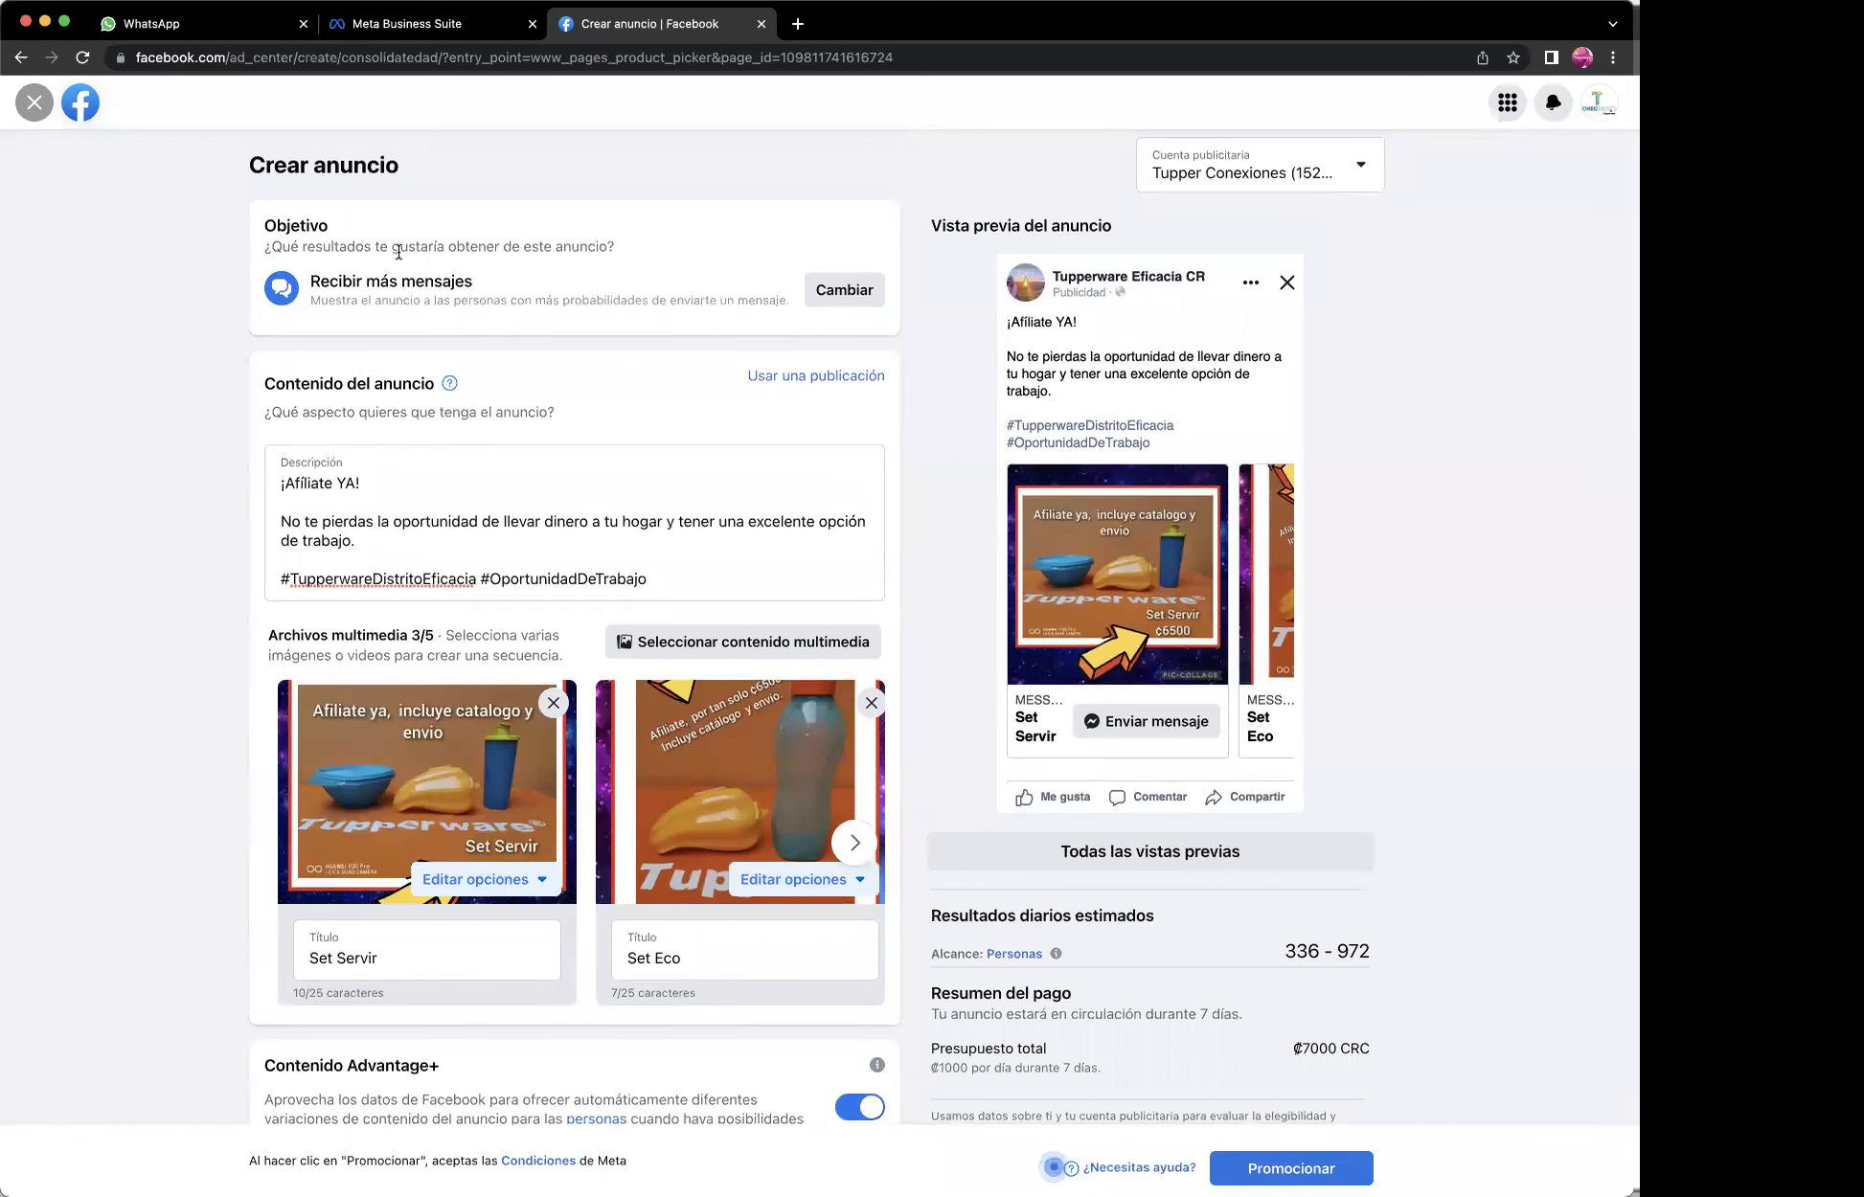
pyautogui.click(843, 291)
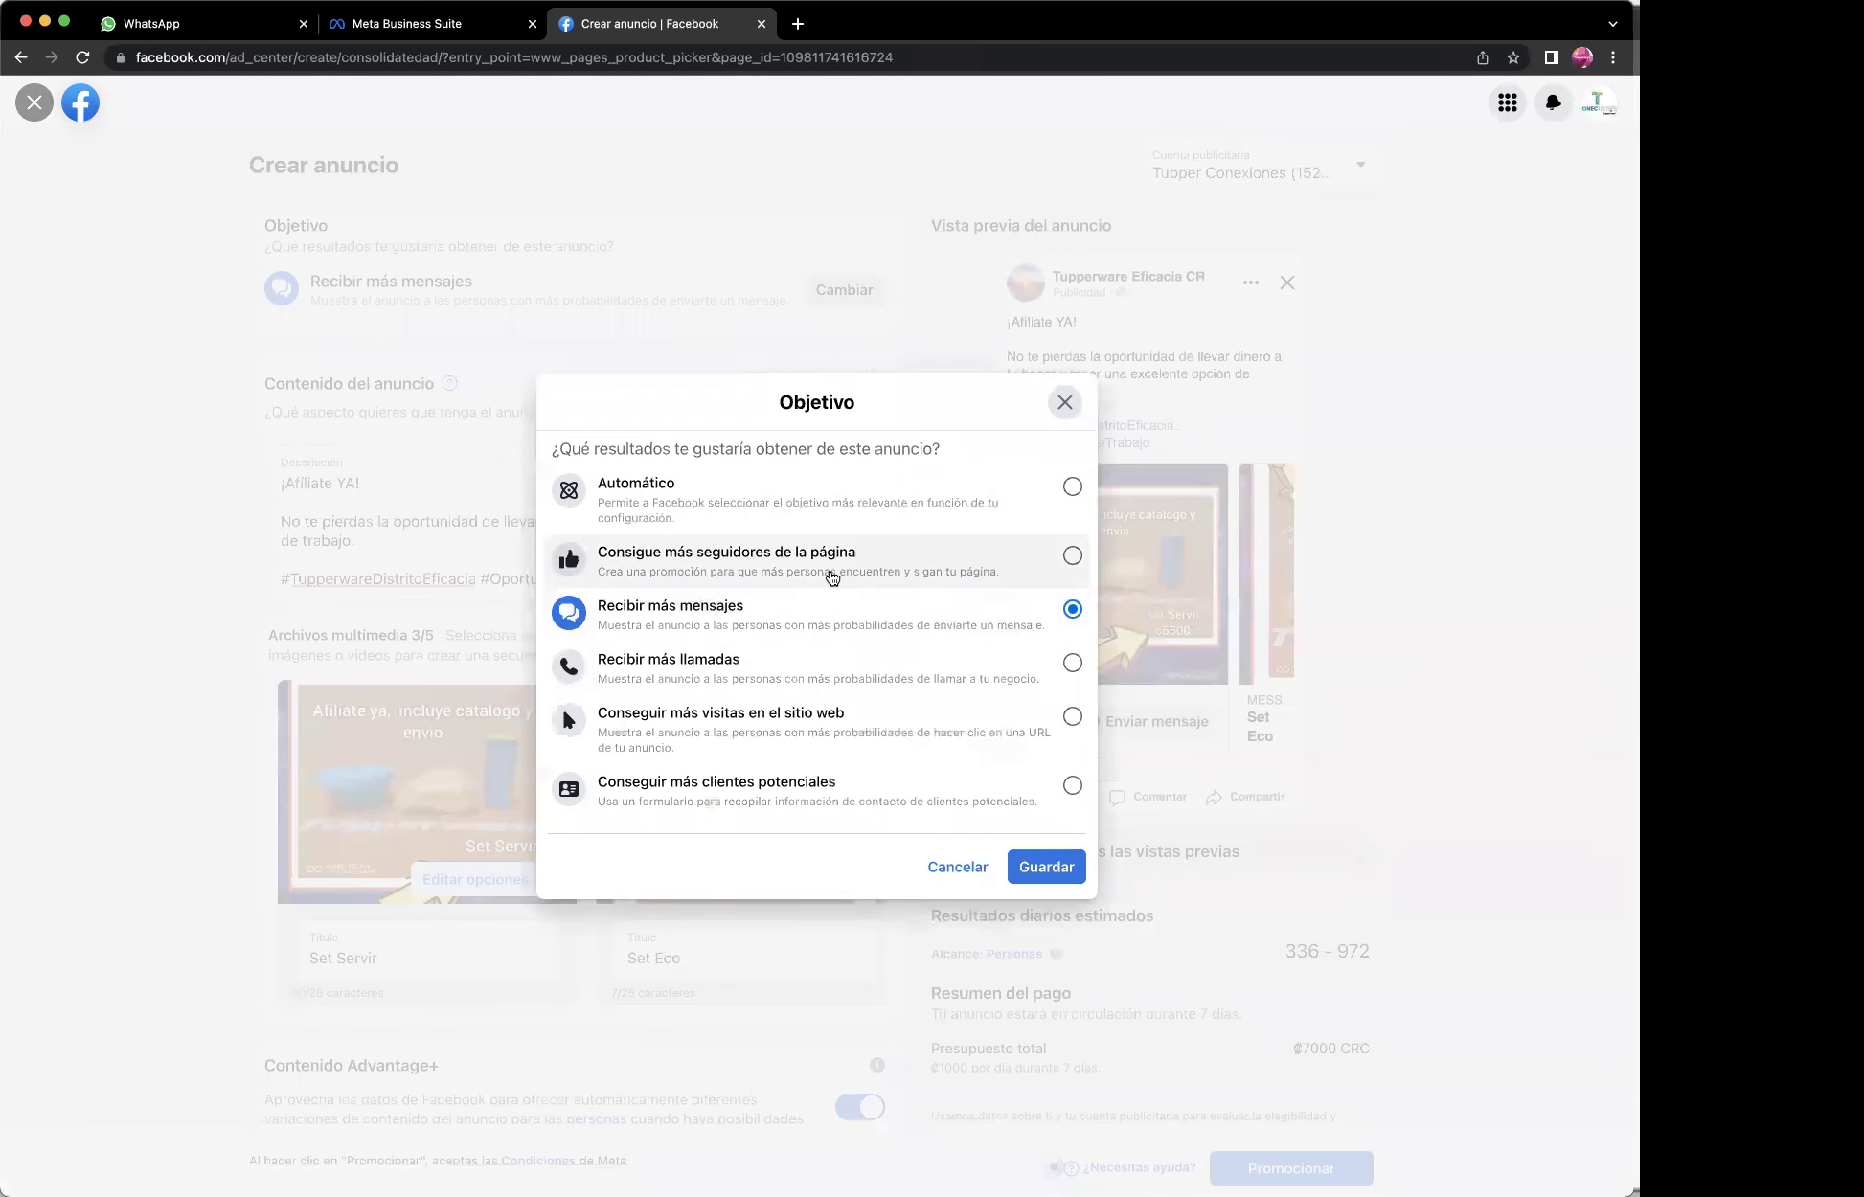
pyautogui.click(1074, 565)
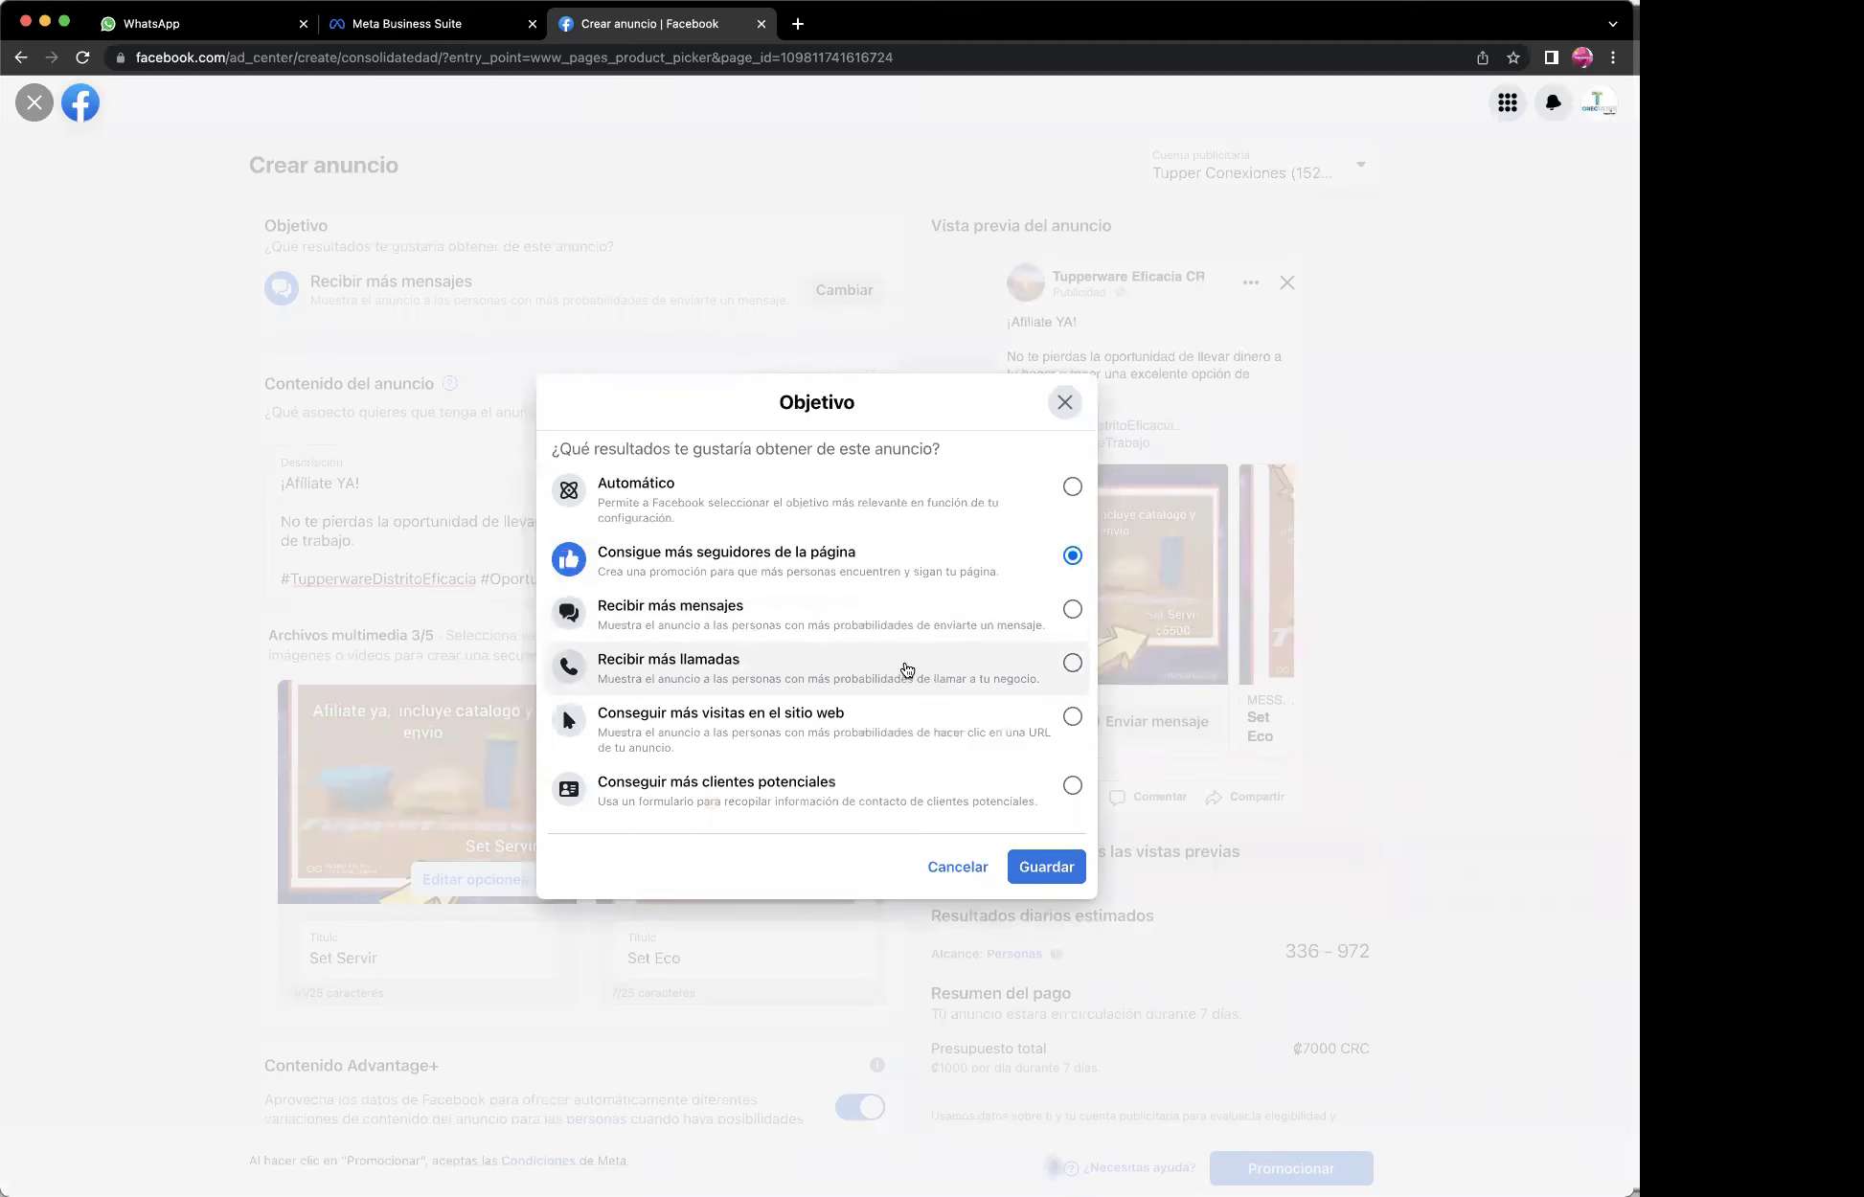
pyautogui.click(1046, 867)
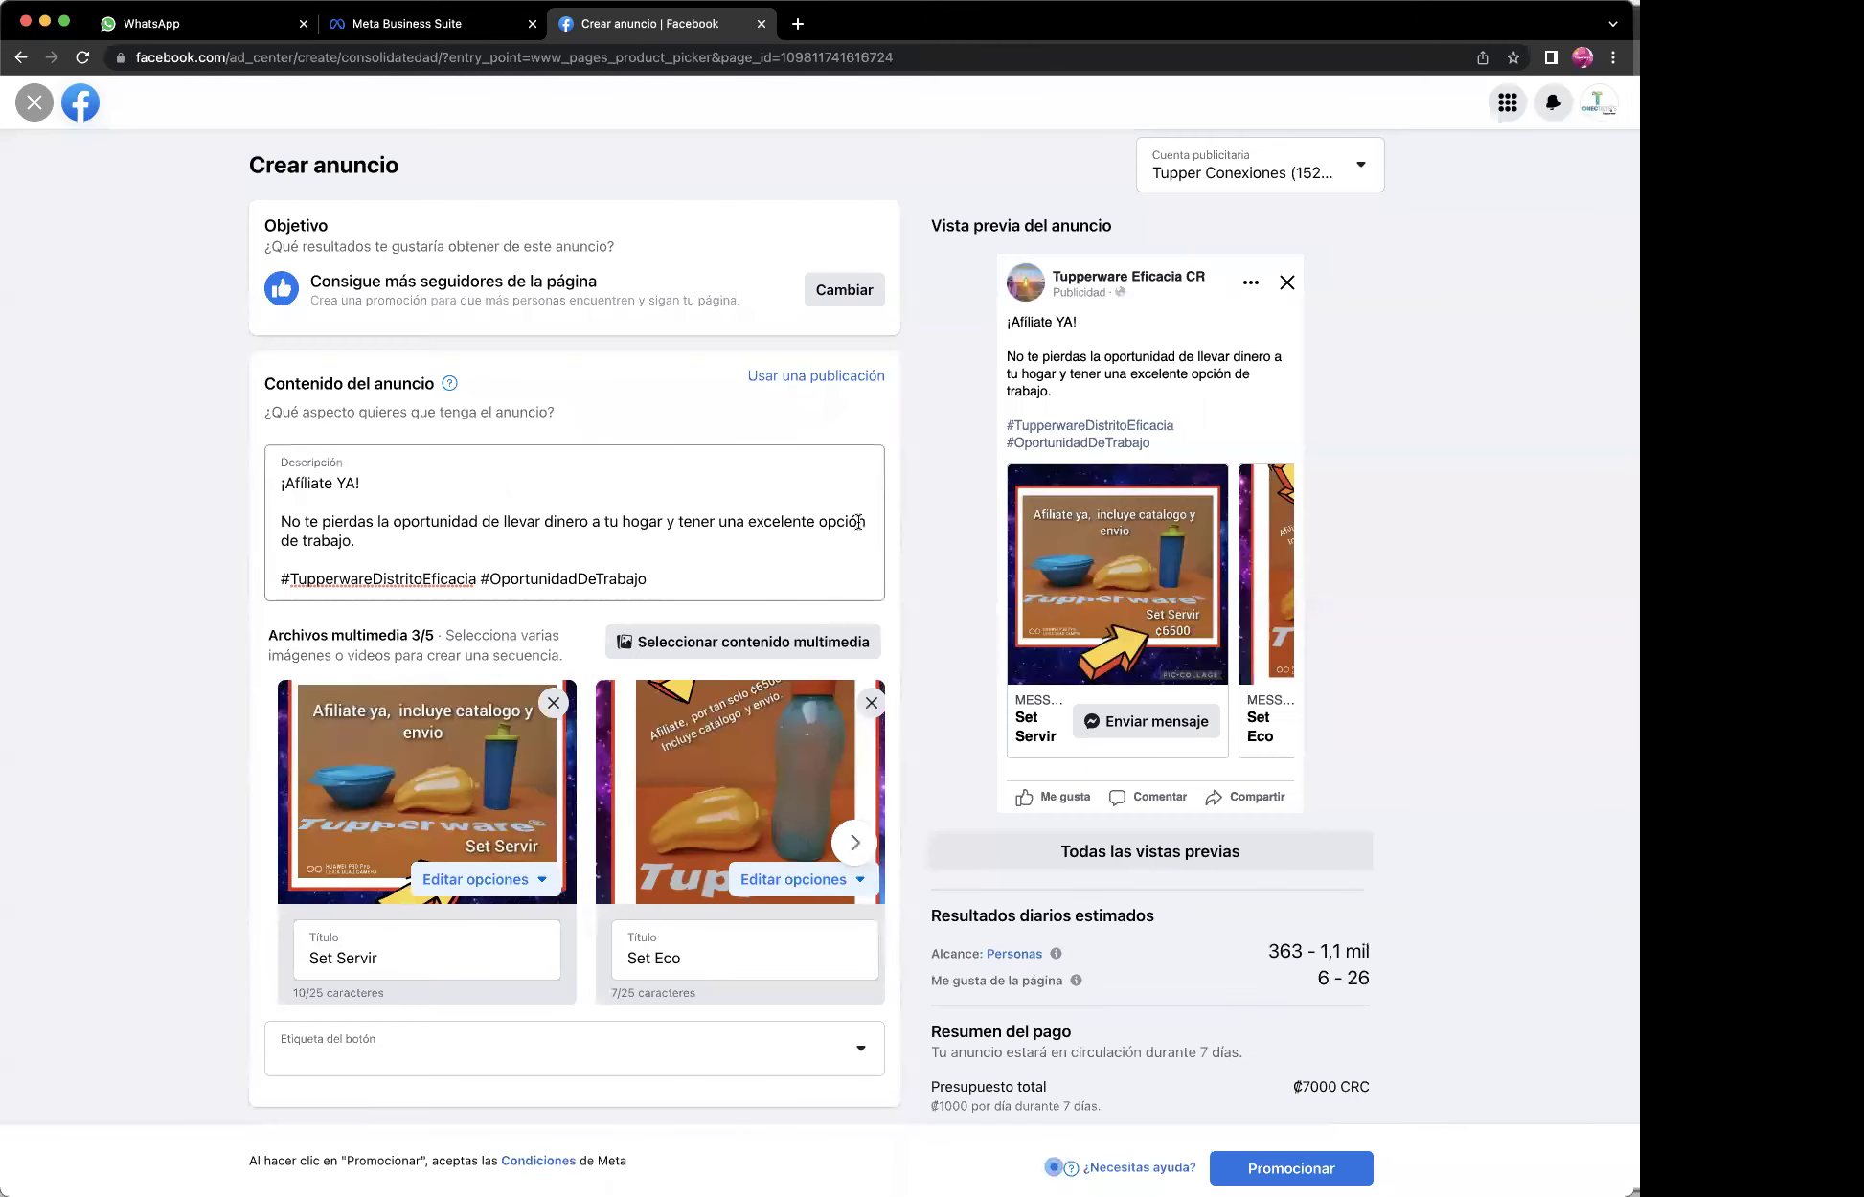
# Review the ad content, Contenido Advantage+, special category, audience and schedule settings for the page followers objective.
pyautogui.scroll(-10, 836, 602)
pyautogui.scroll(-3, 861, 529)
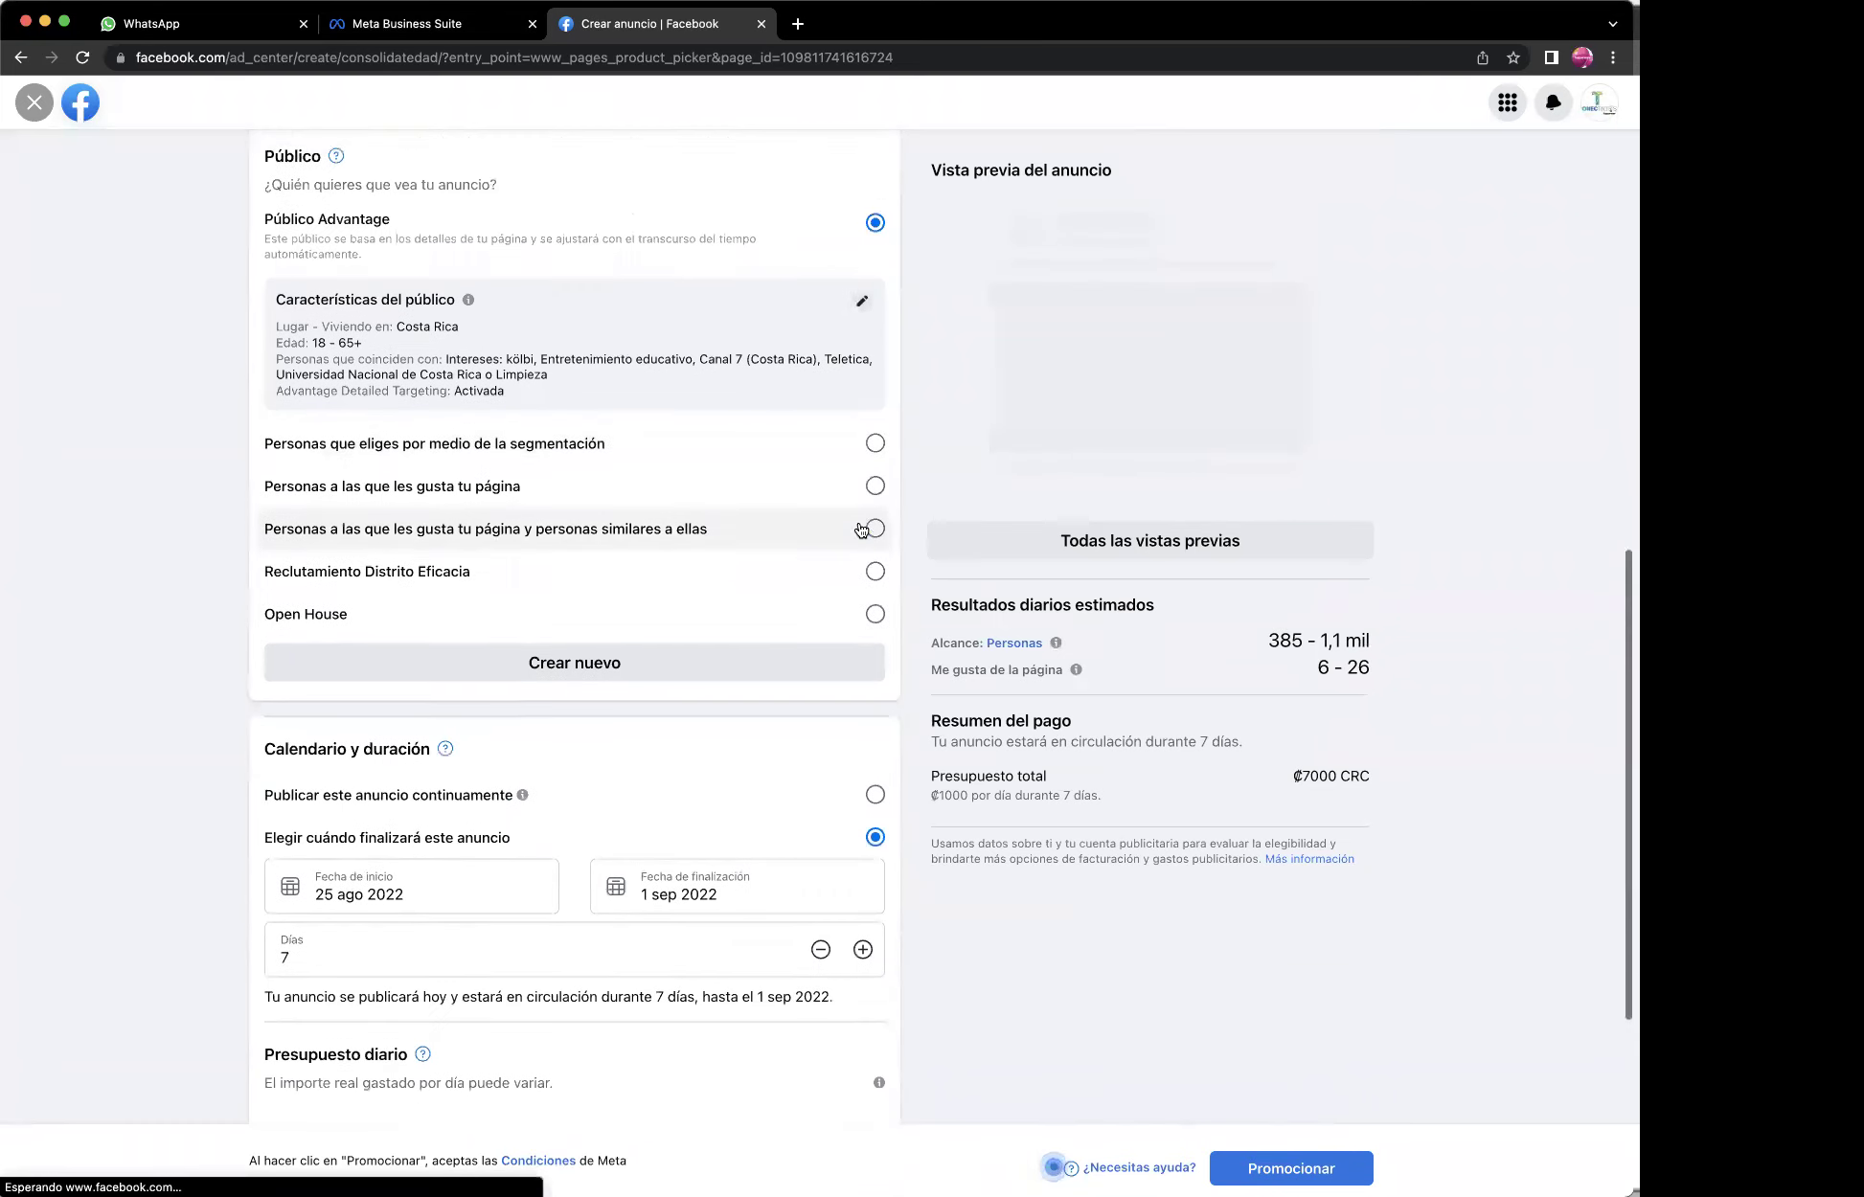
pyautogui.scroll(-3, 860, 529)
pyautogui.scroll(8, 860, 530)
pyautogui.scroll(6, 861, 530)
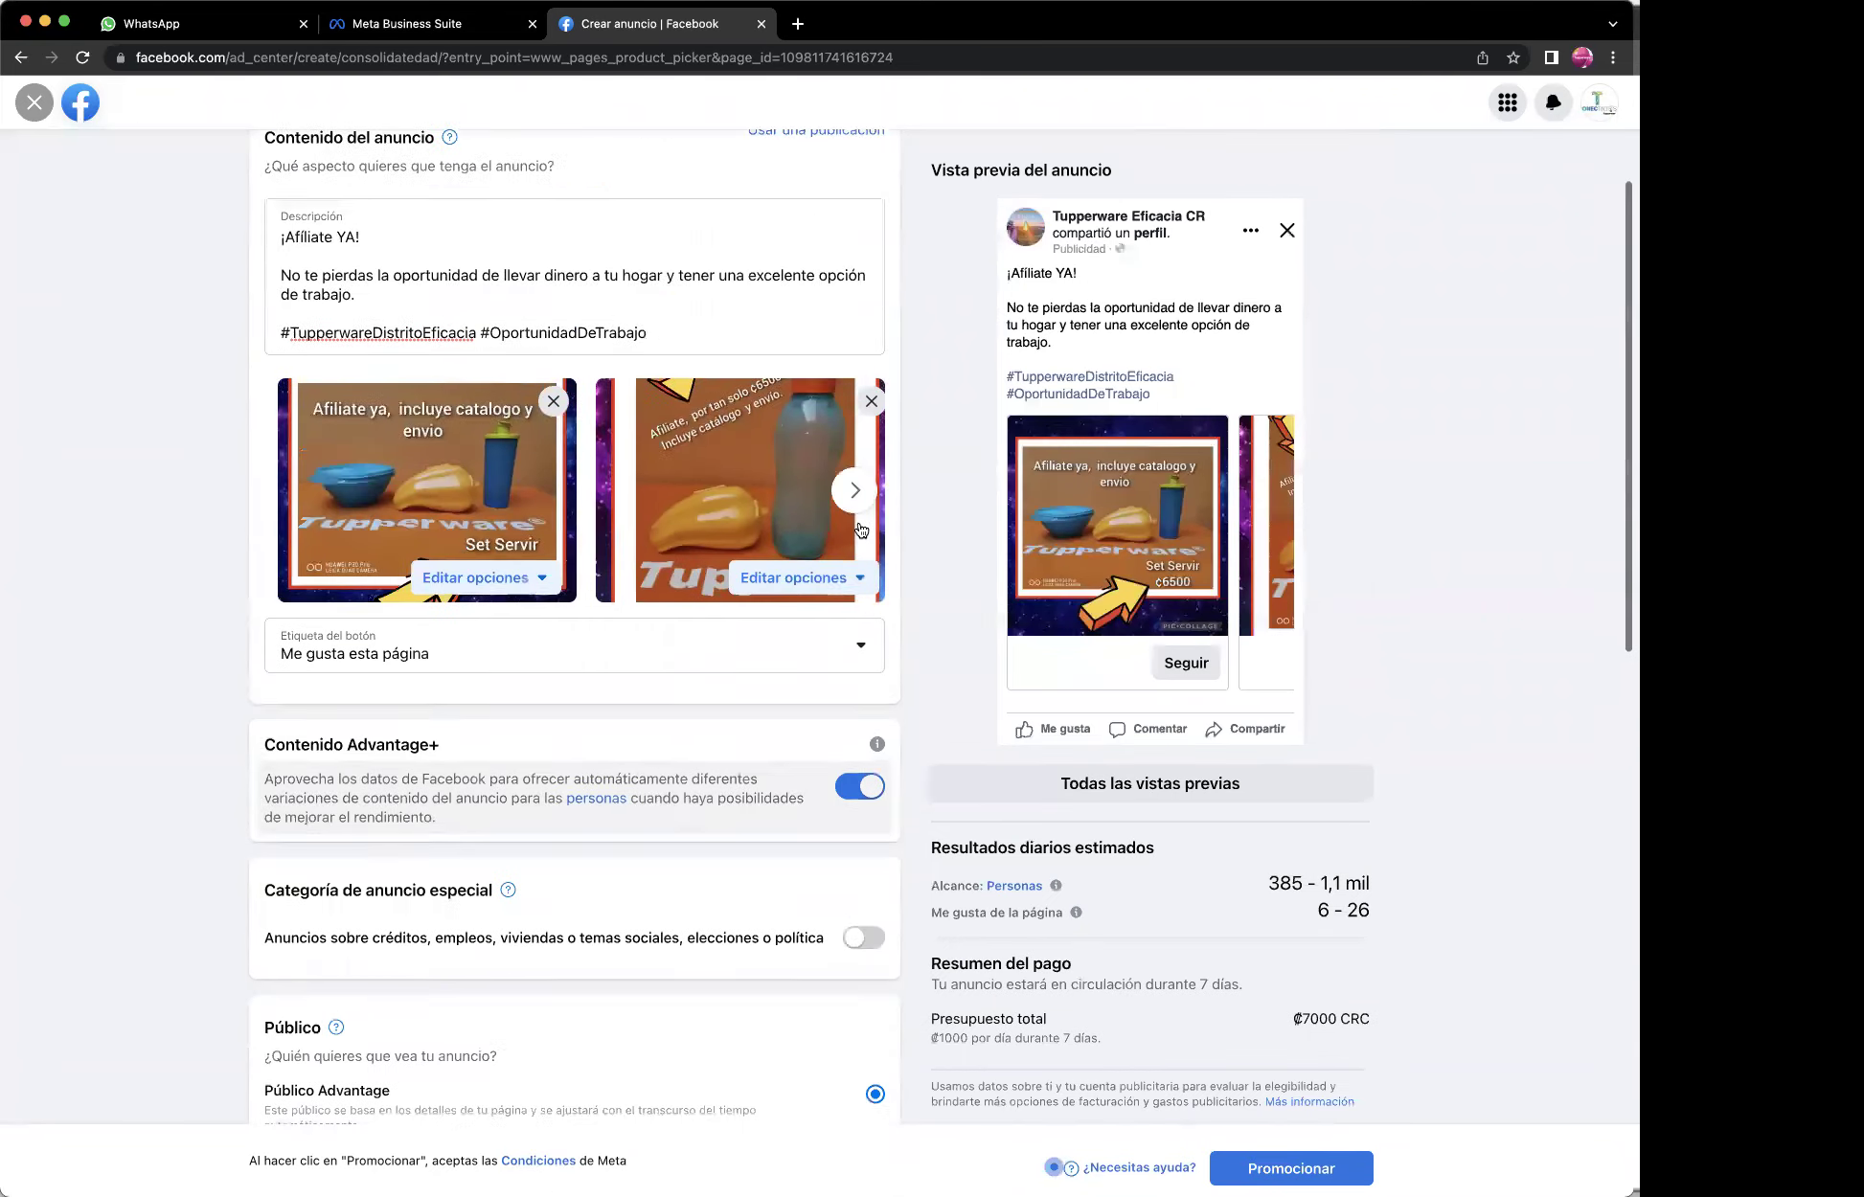
pyautogui.scroll(-1, 858, 522)
pyautogui.scroll(-6, 859, 522)
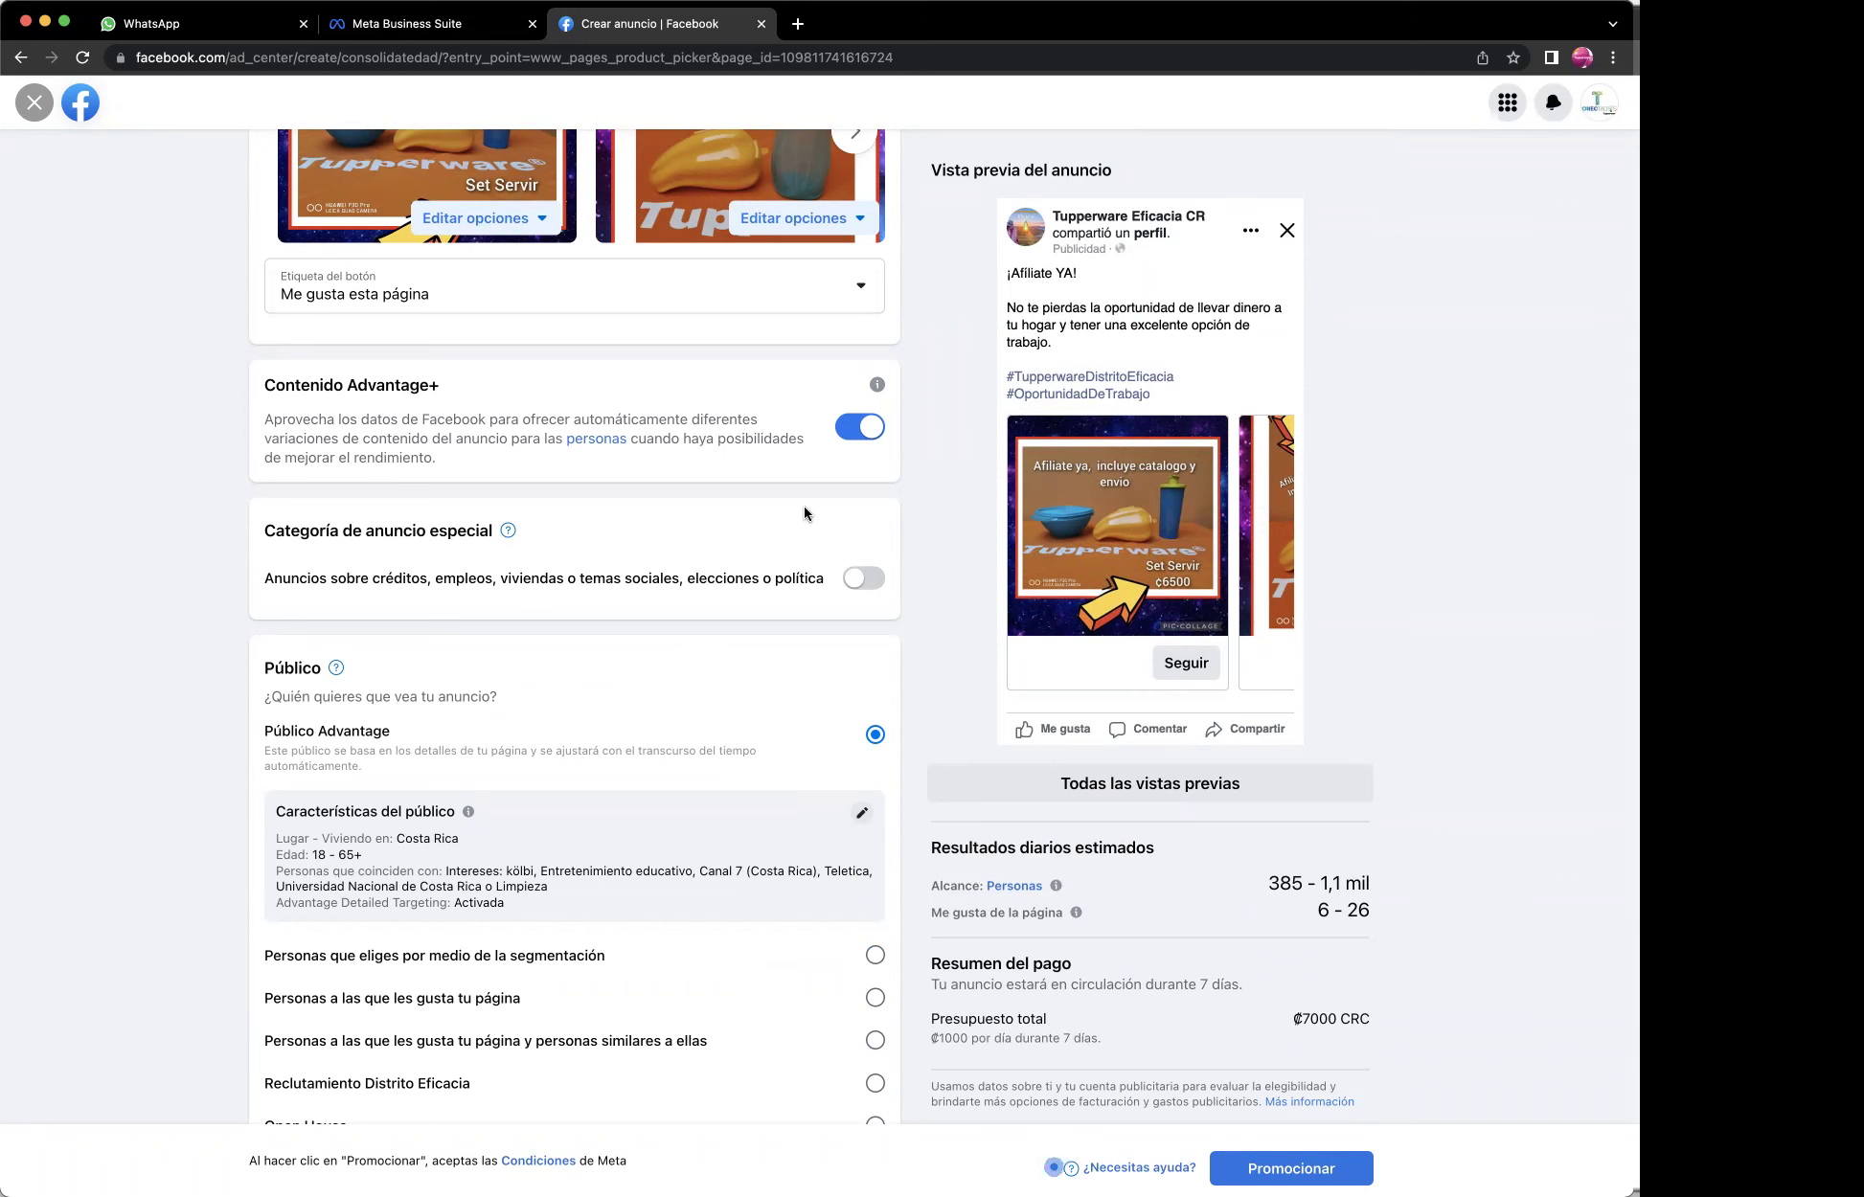
pyautogui.scroll(-2, 804, 505)
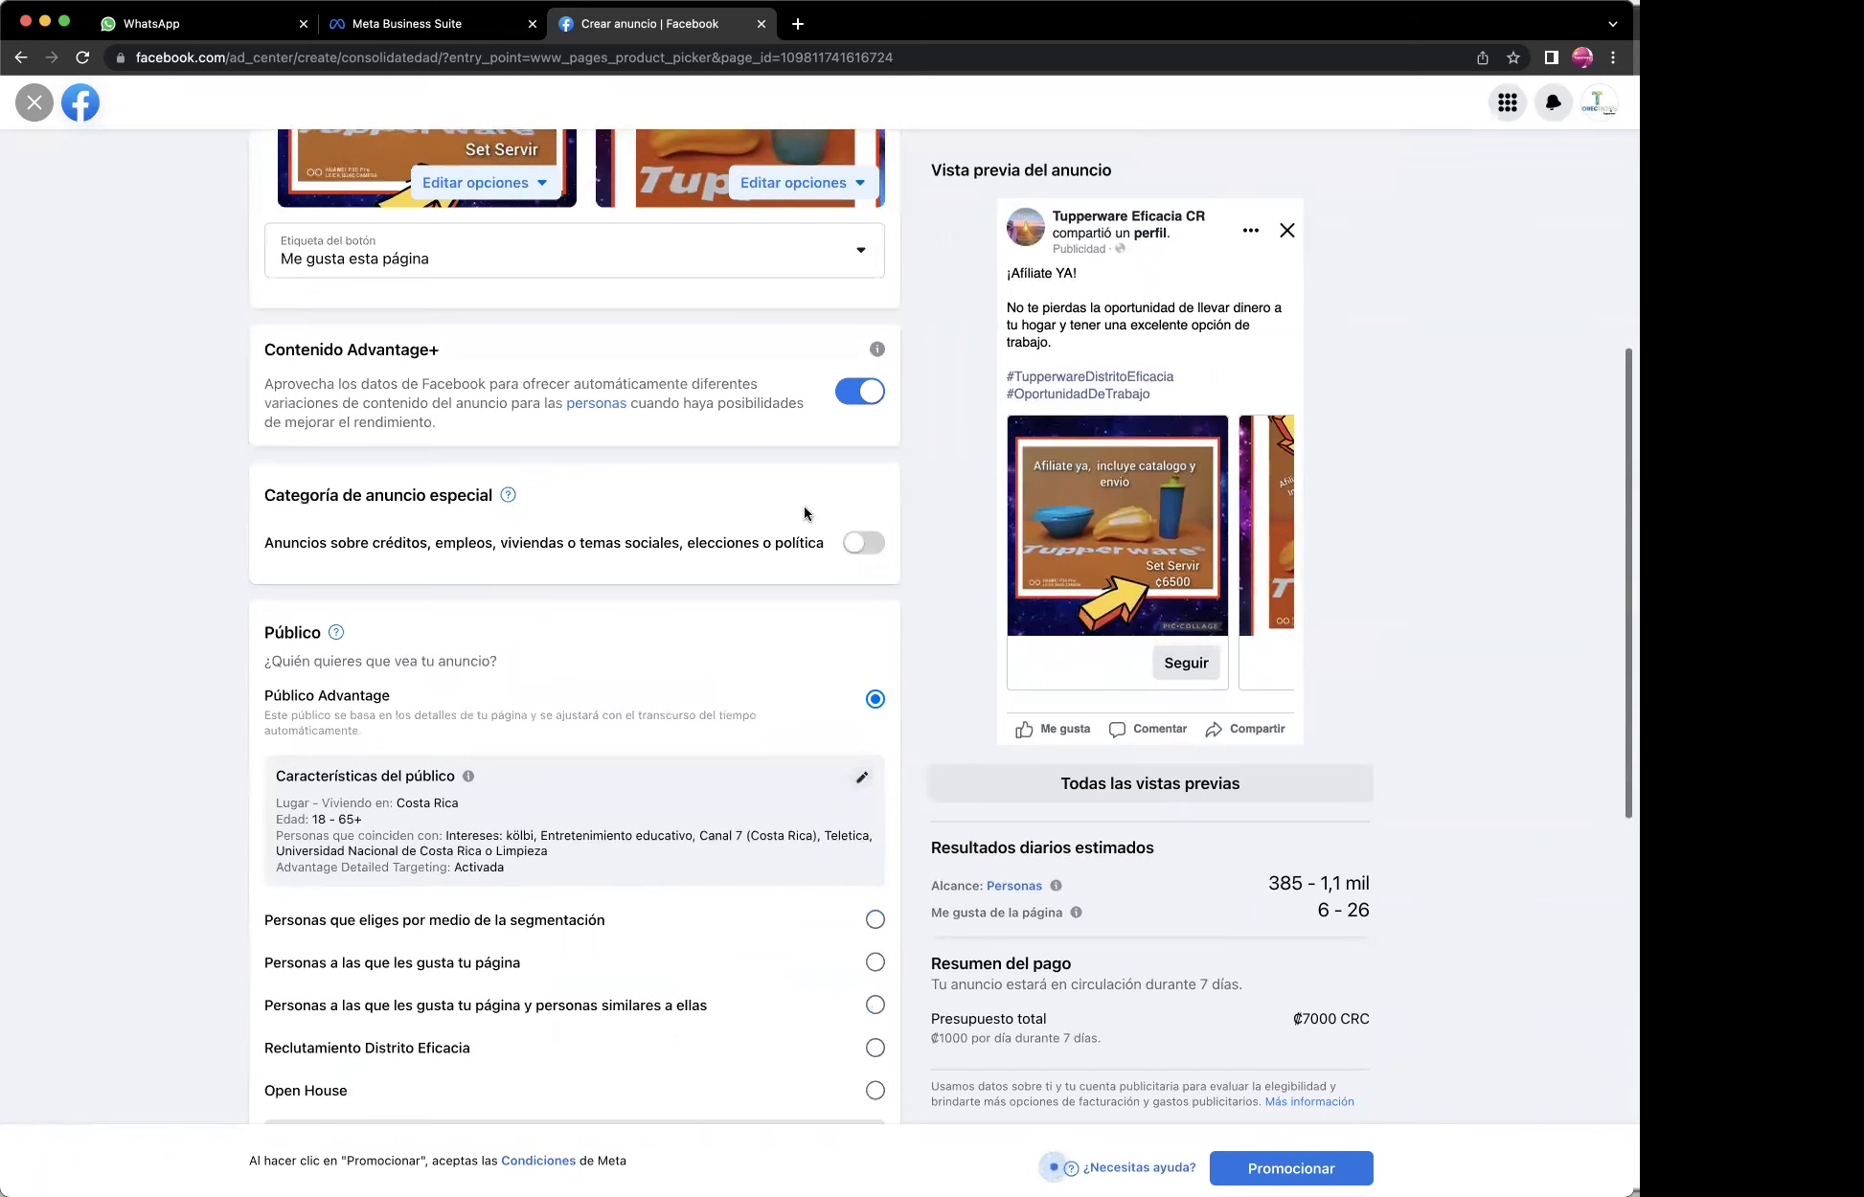
pyautogui.scroll(2, 808, 516)
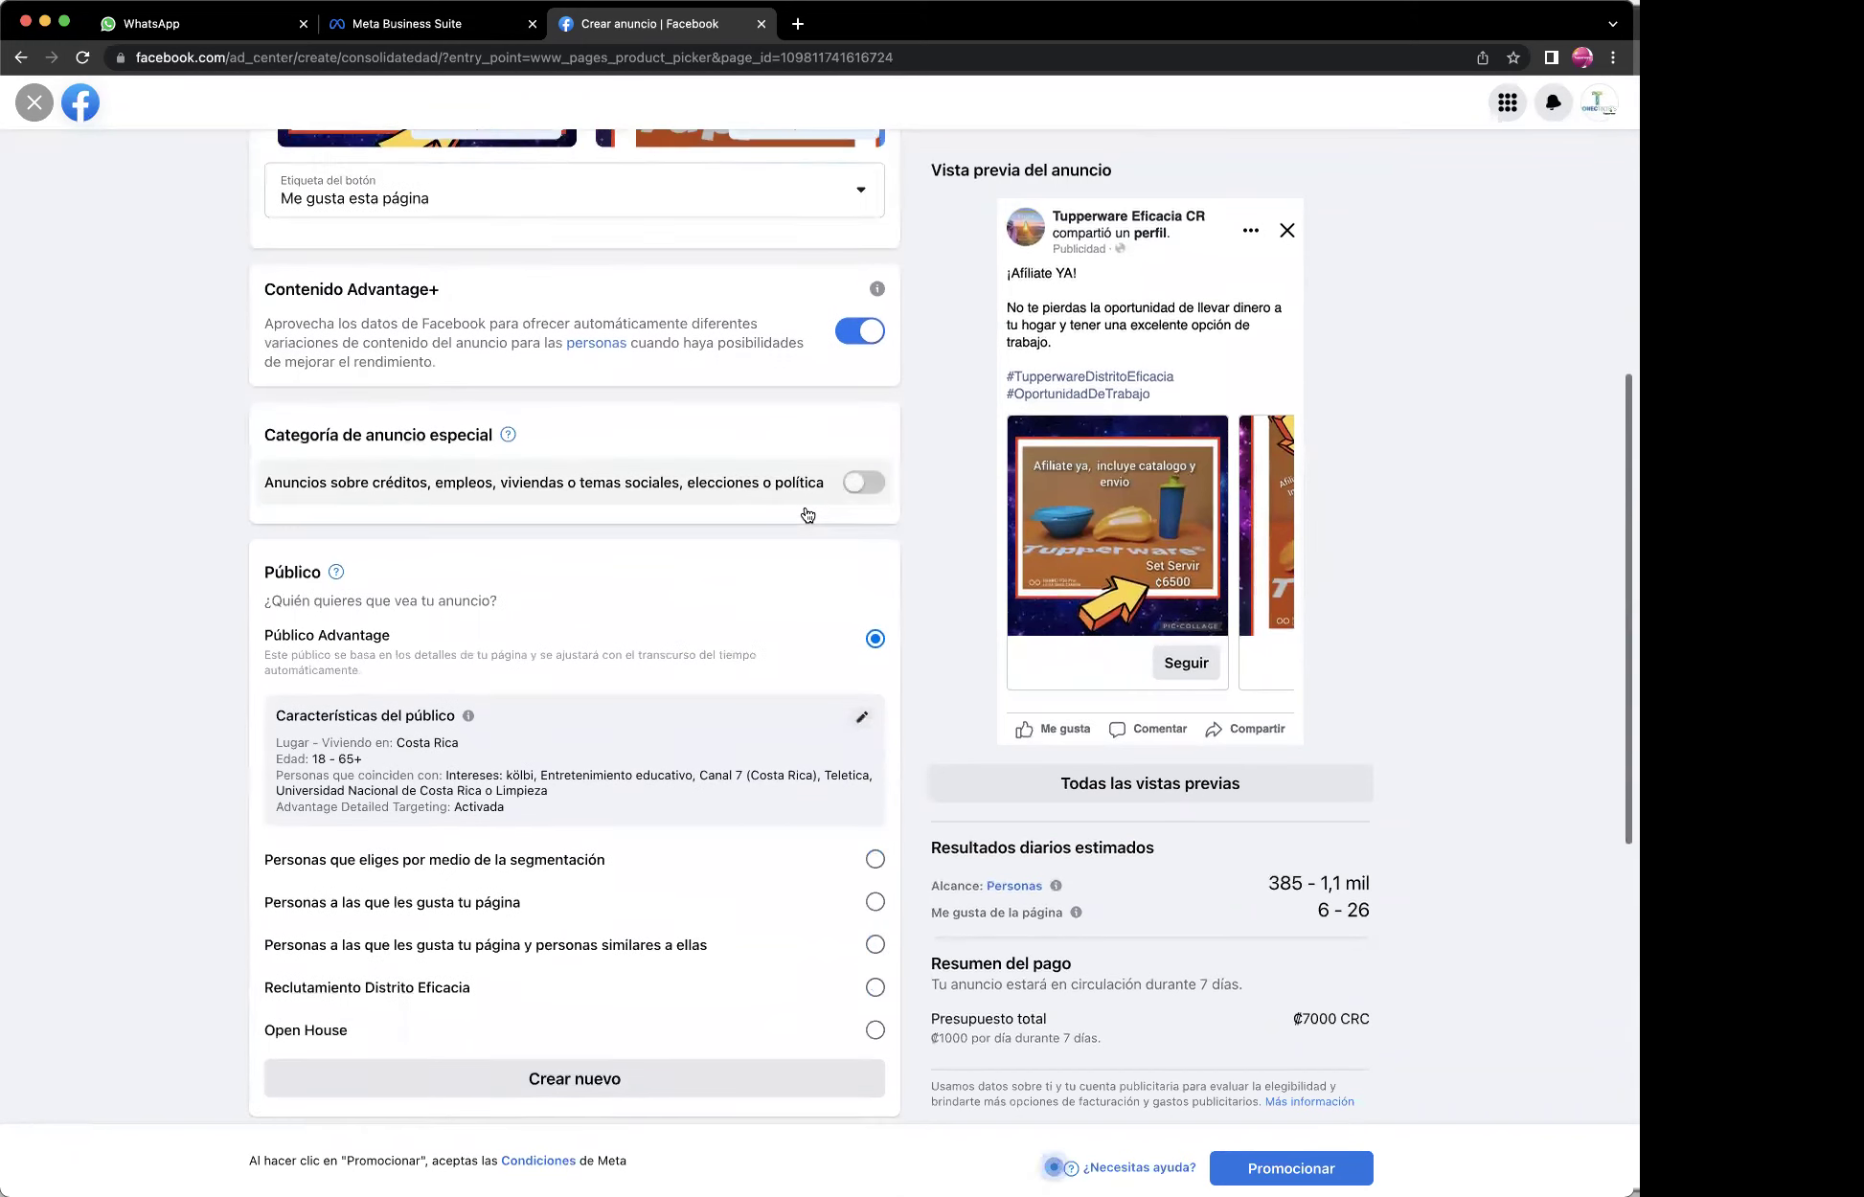
# Check which button labels are available under the page followers objective, and review the ad content.
pyautogui.click(861, 265)
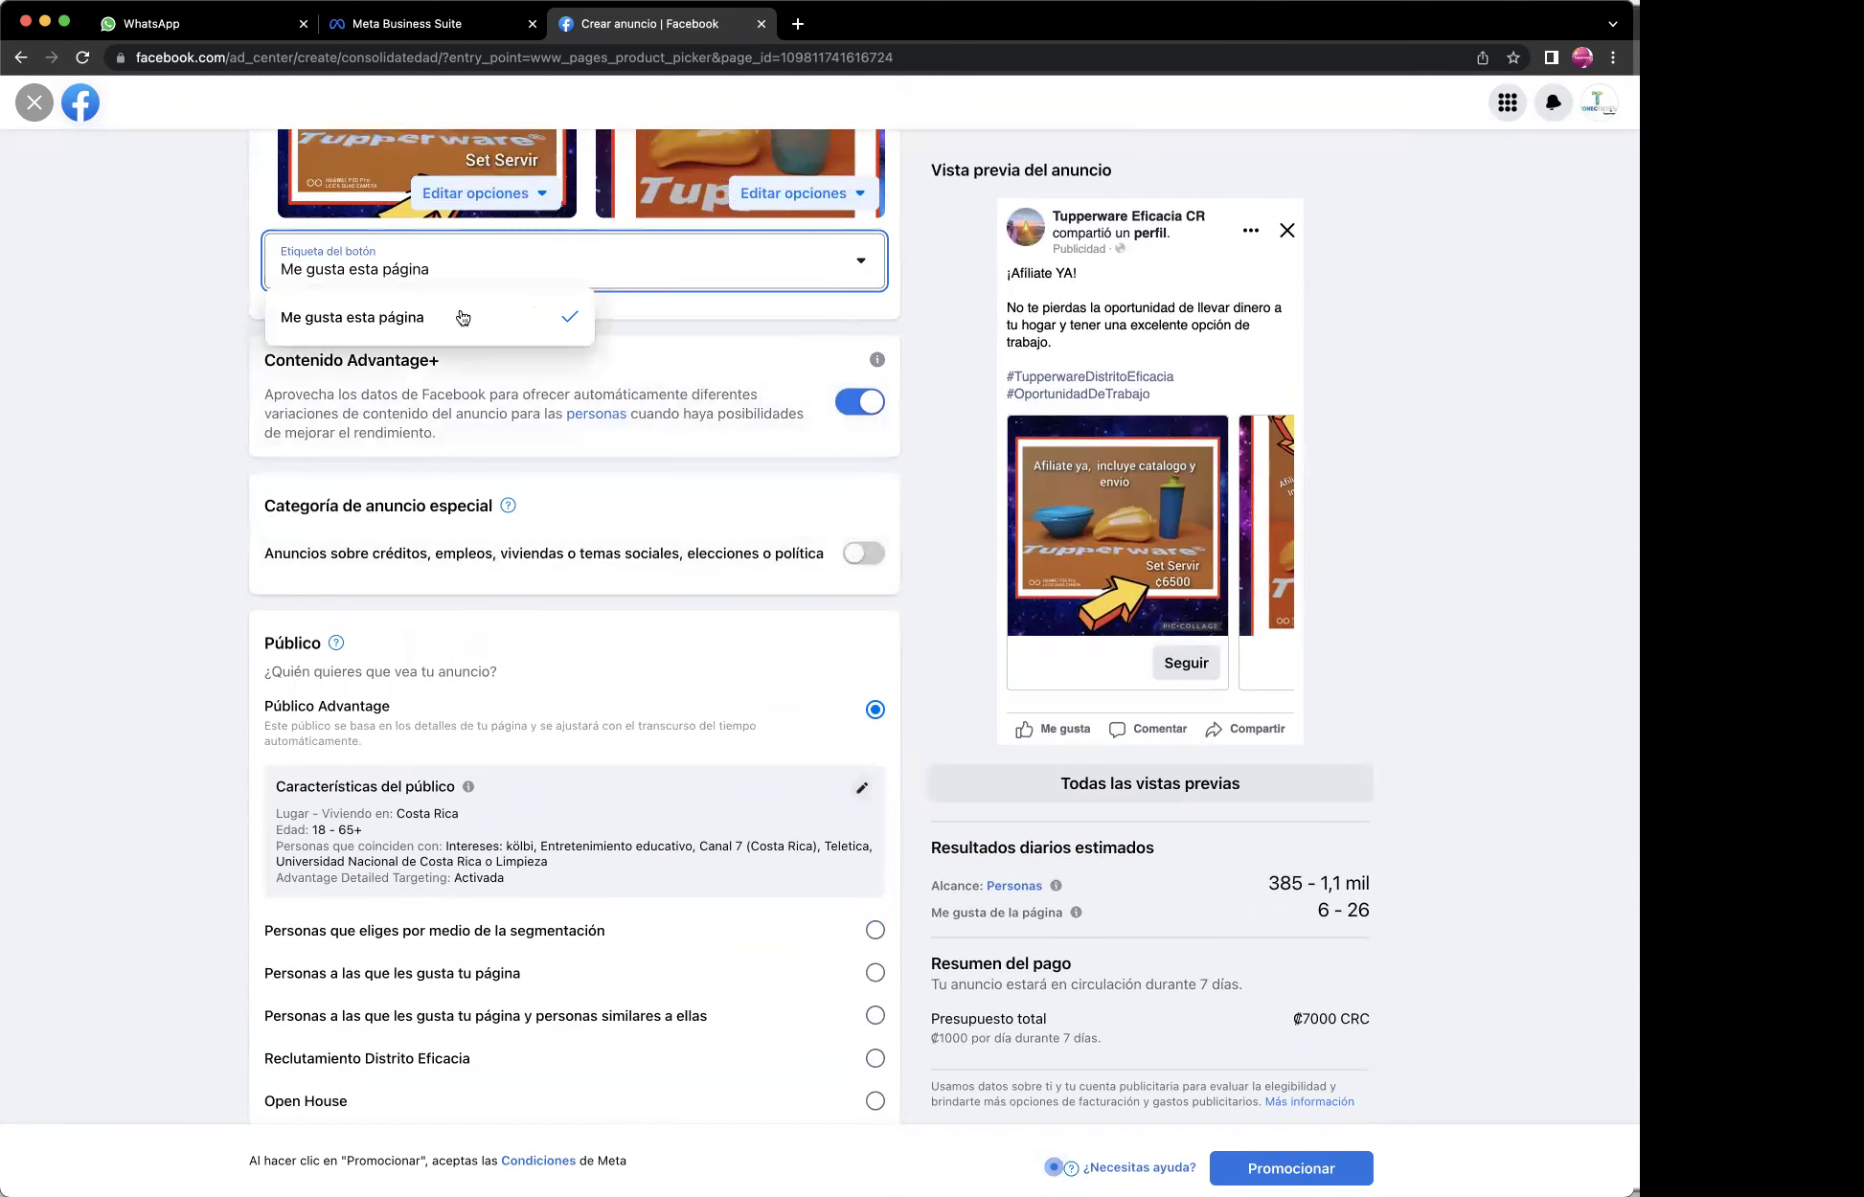
pyautogui.scroll(5, 919, 469)
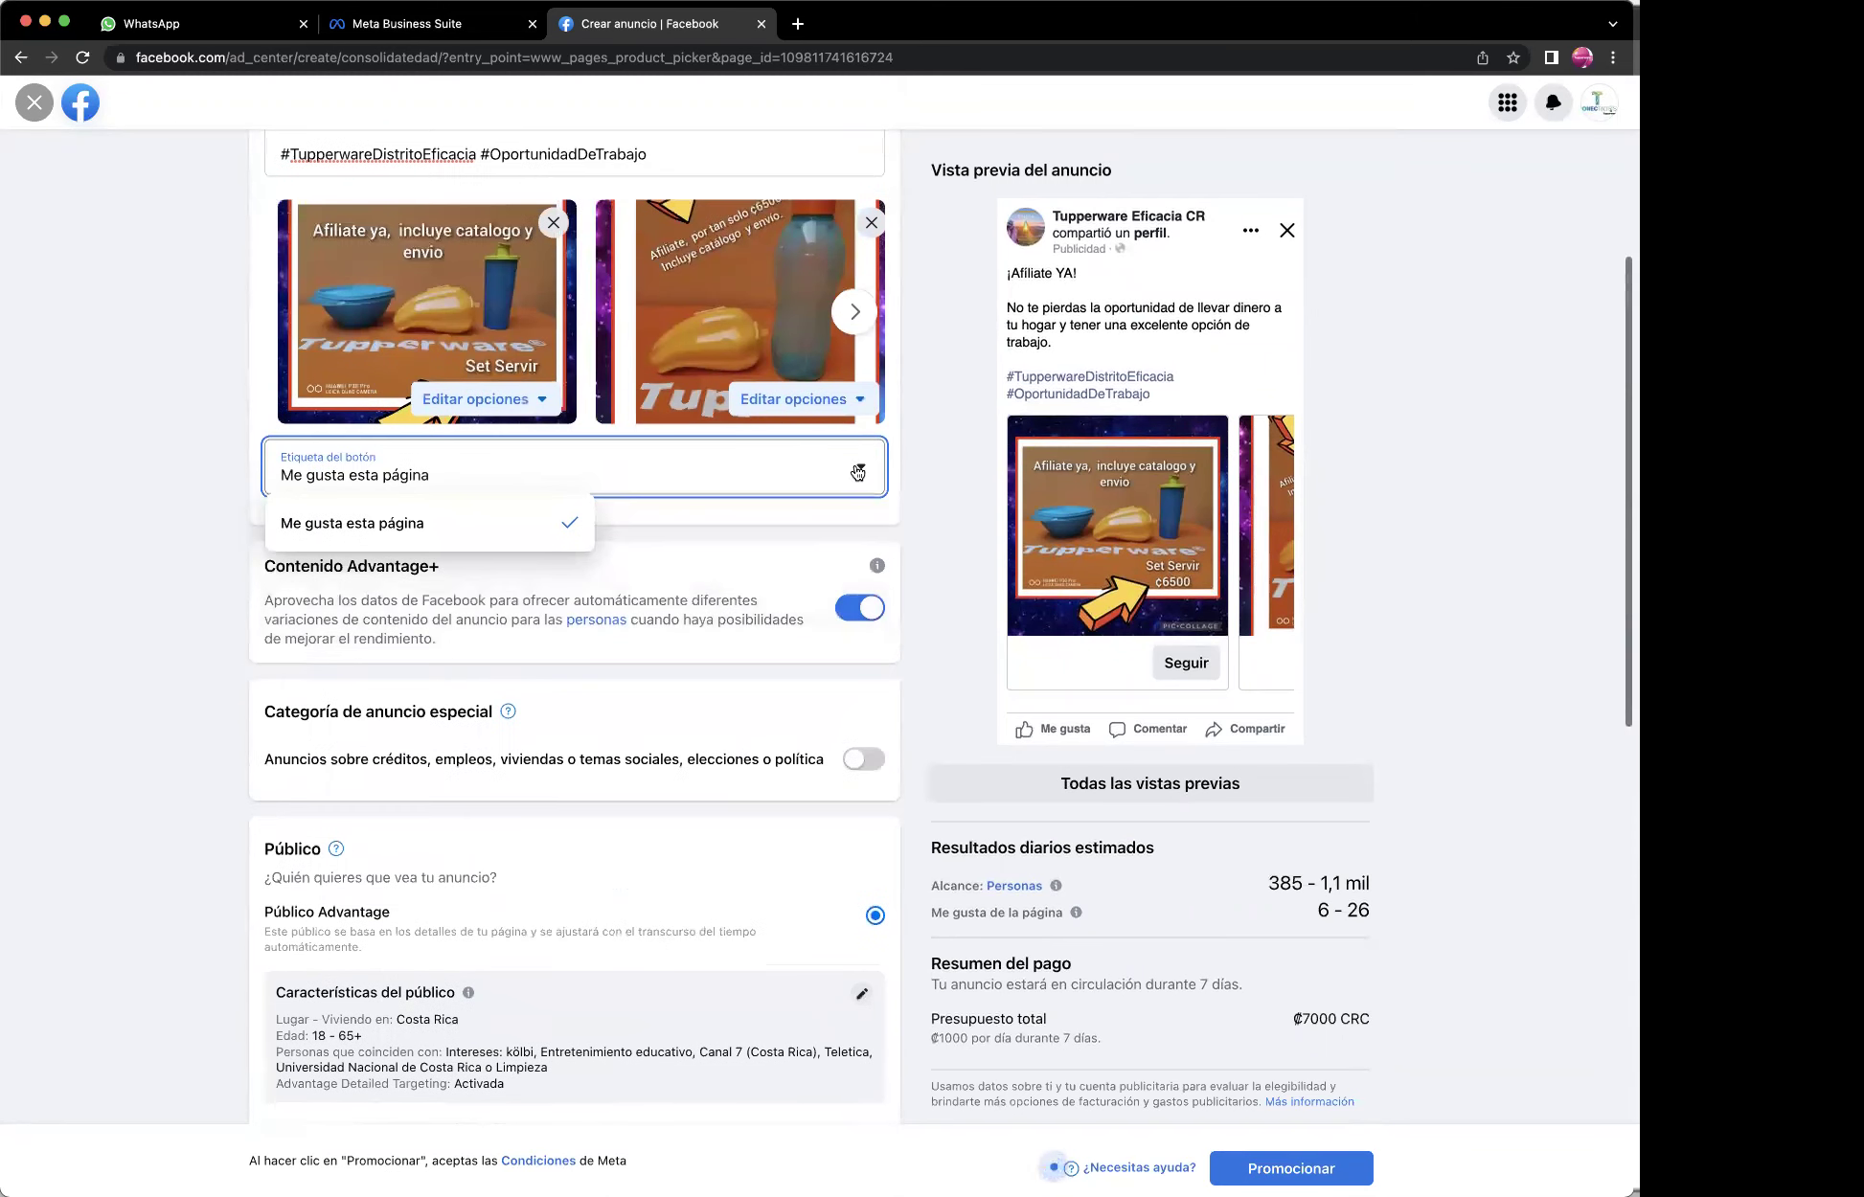
pyautogui.click(903, 473)
pyautogui.scroll(6, 903, 474)
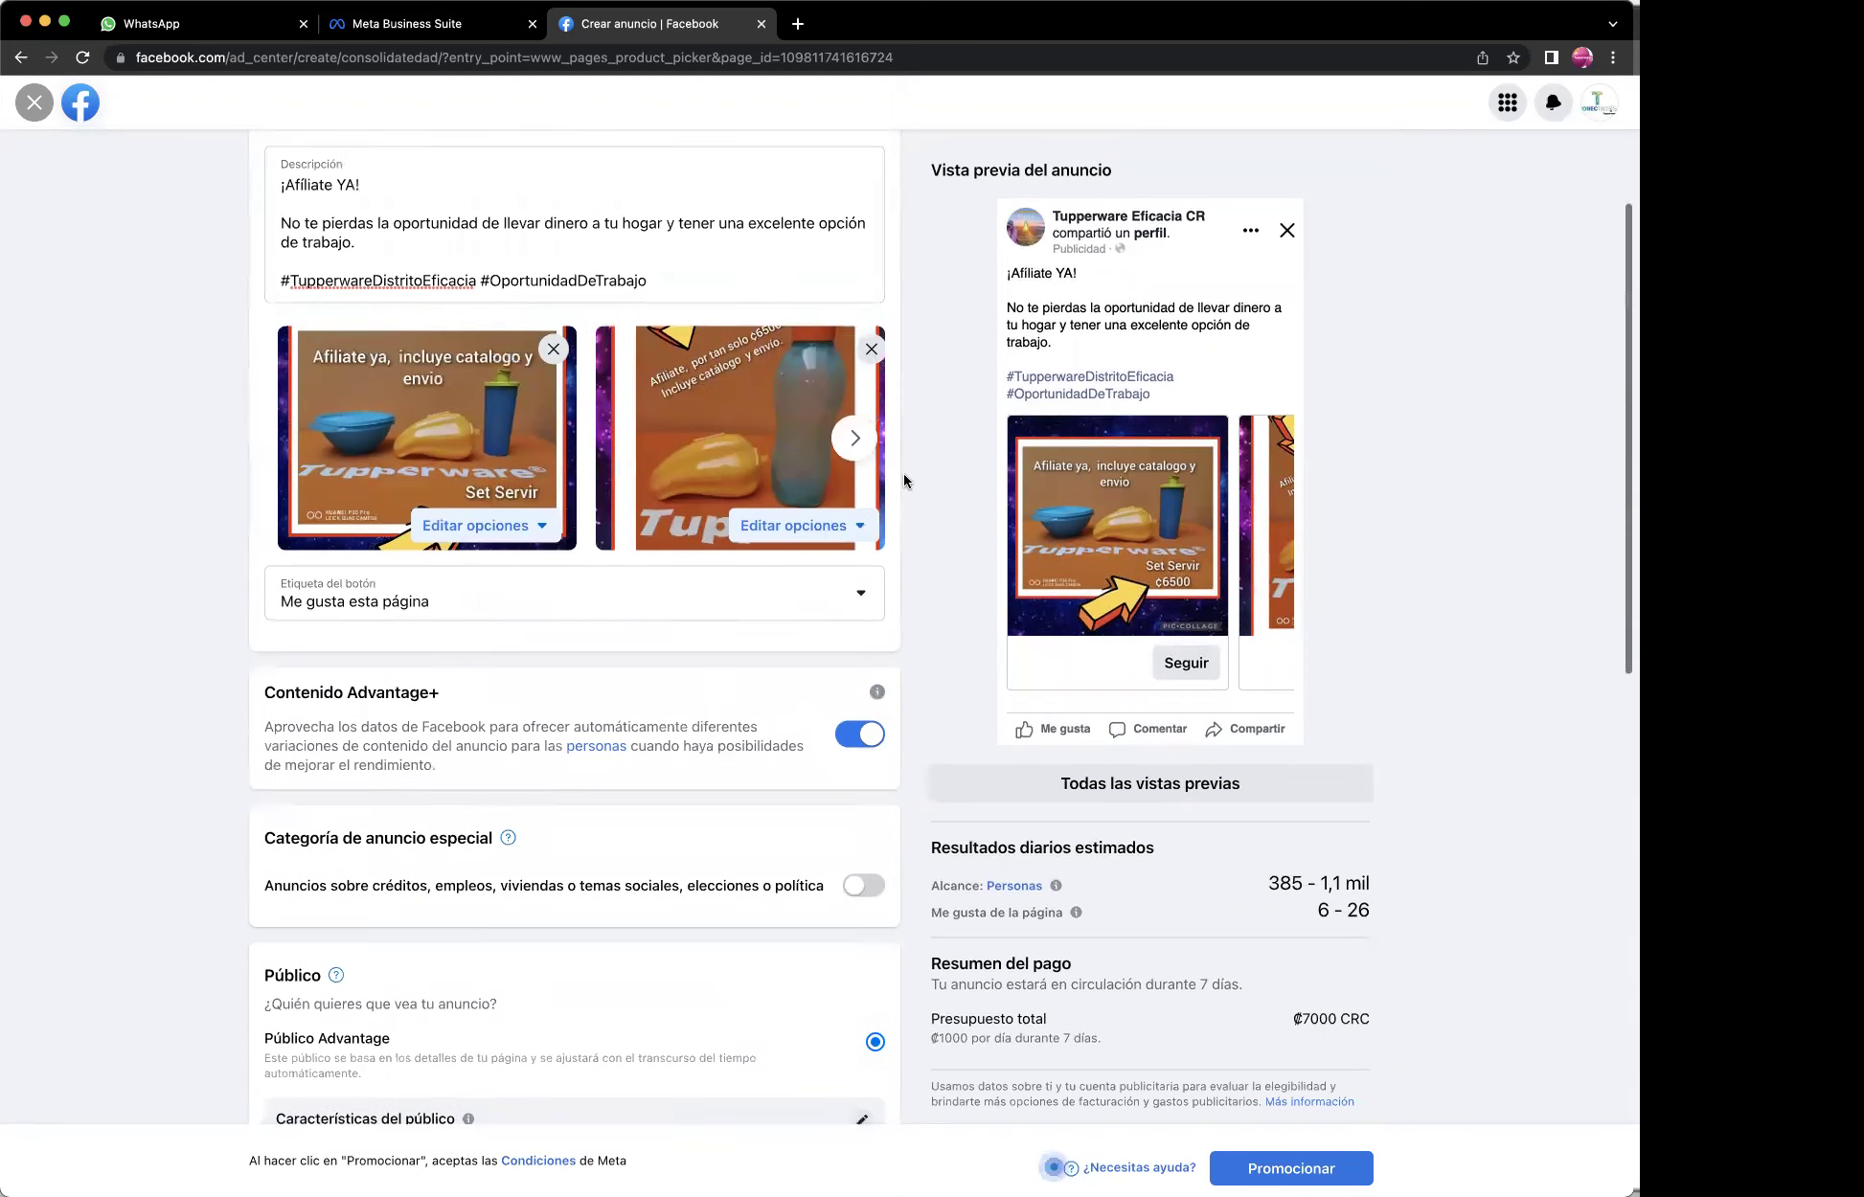
pyautogui.scroll(3, 903, 474)
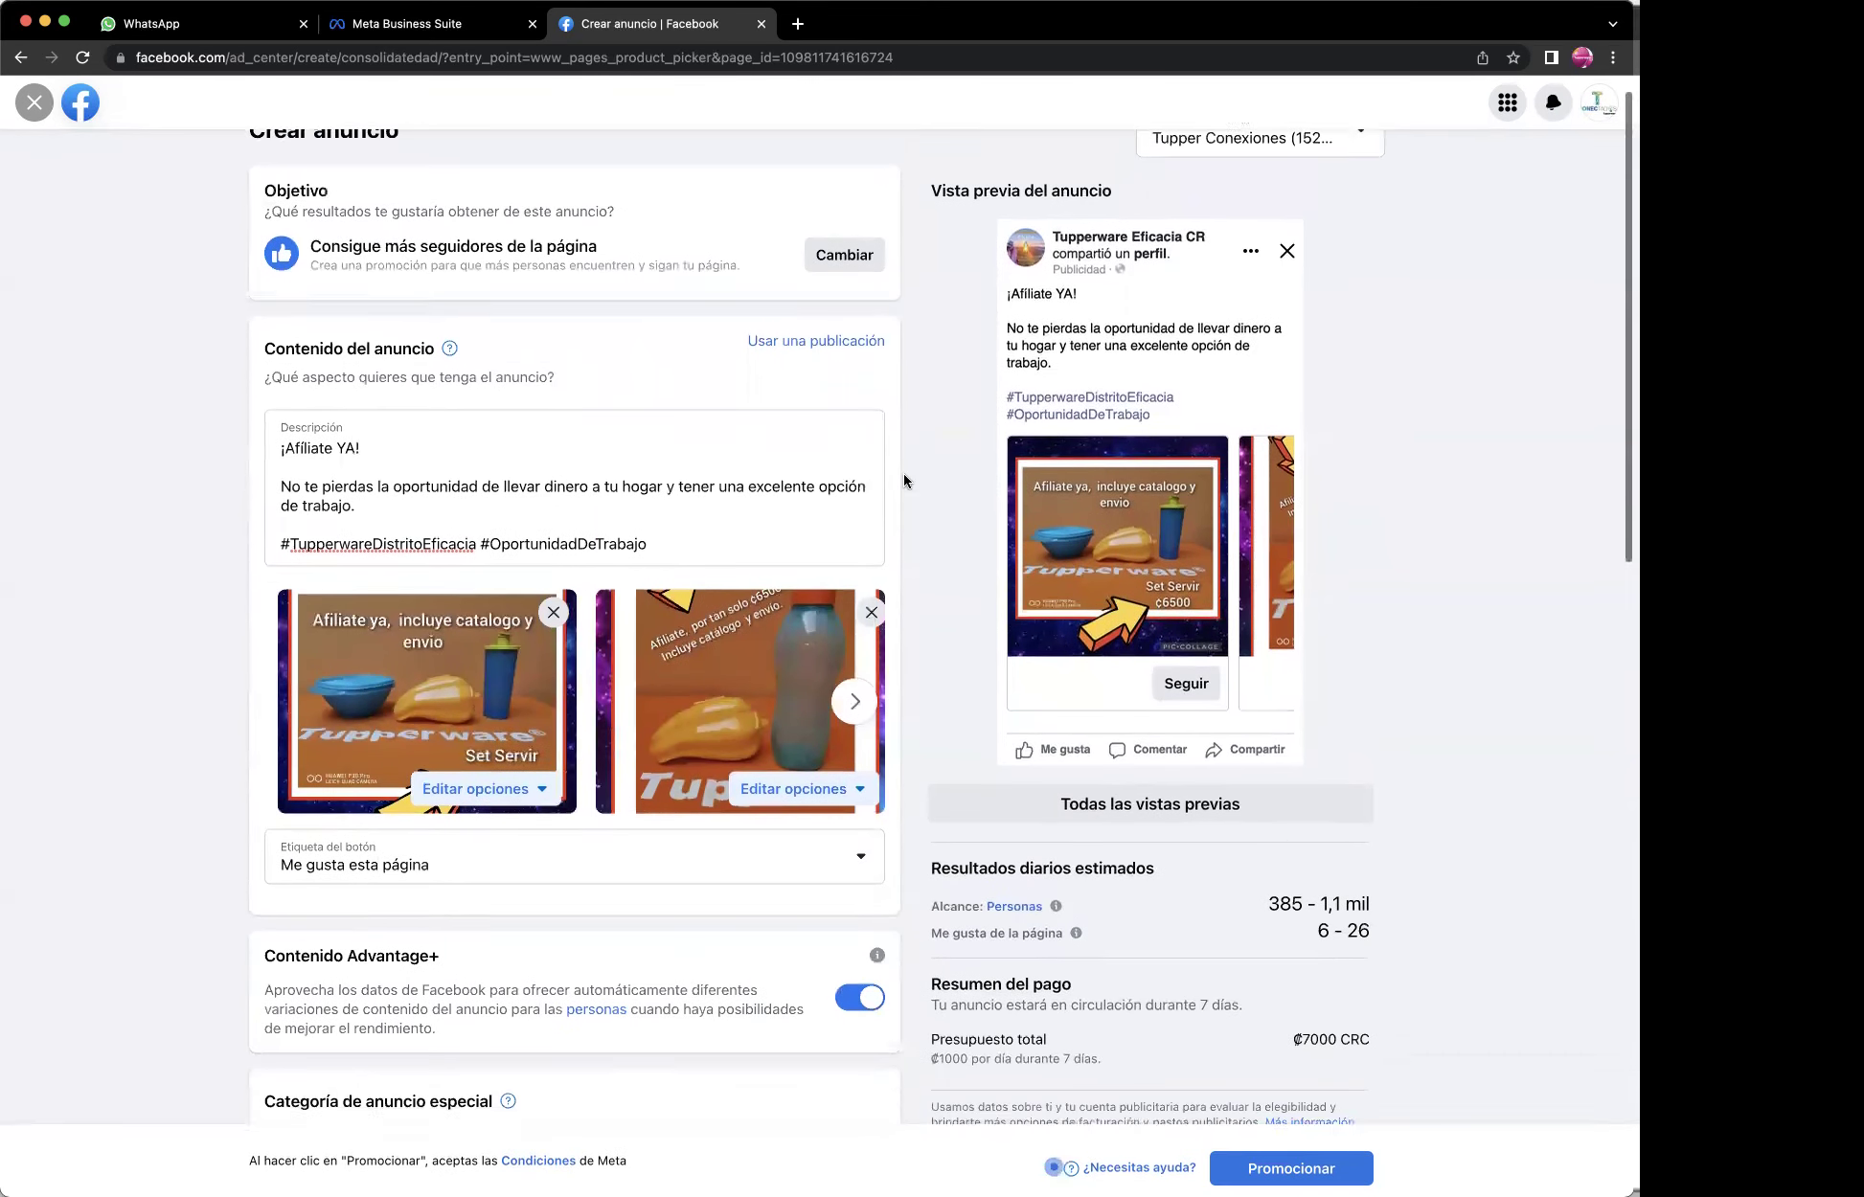
pyautogui.scroll(-3, 903, 473)
pyautogui.scroll(4, 903, 473)
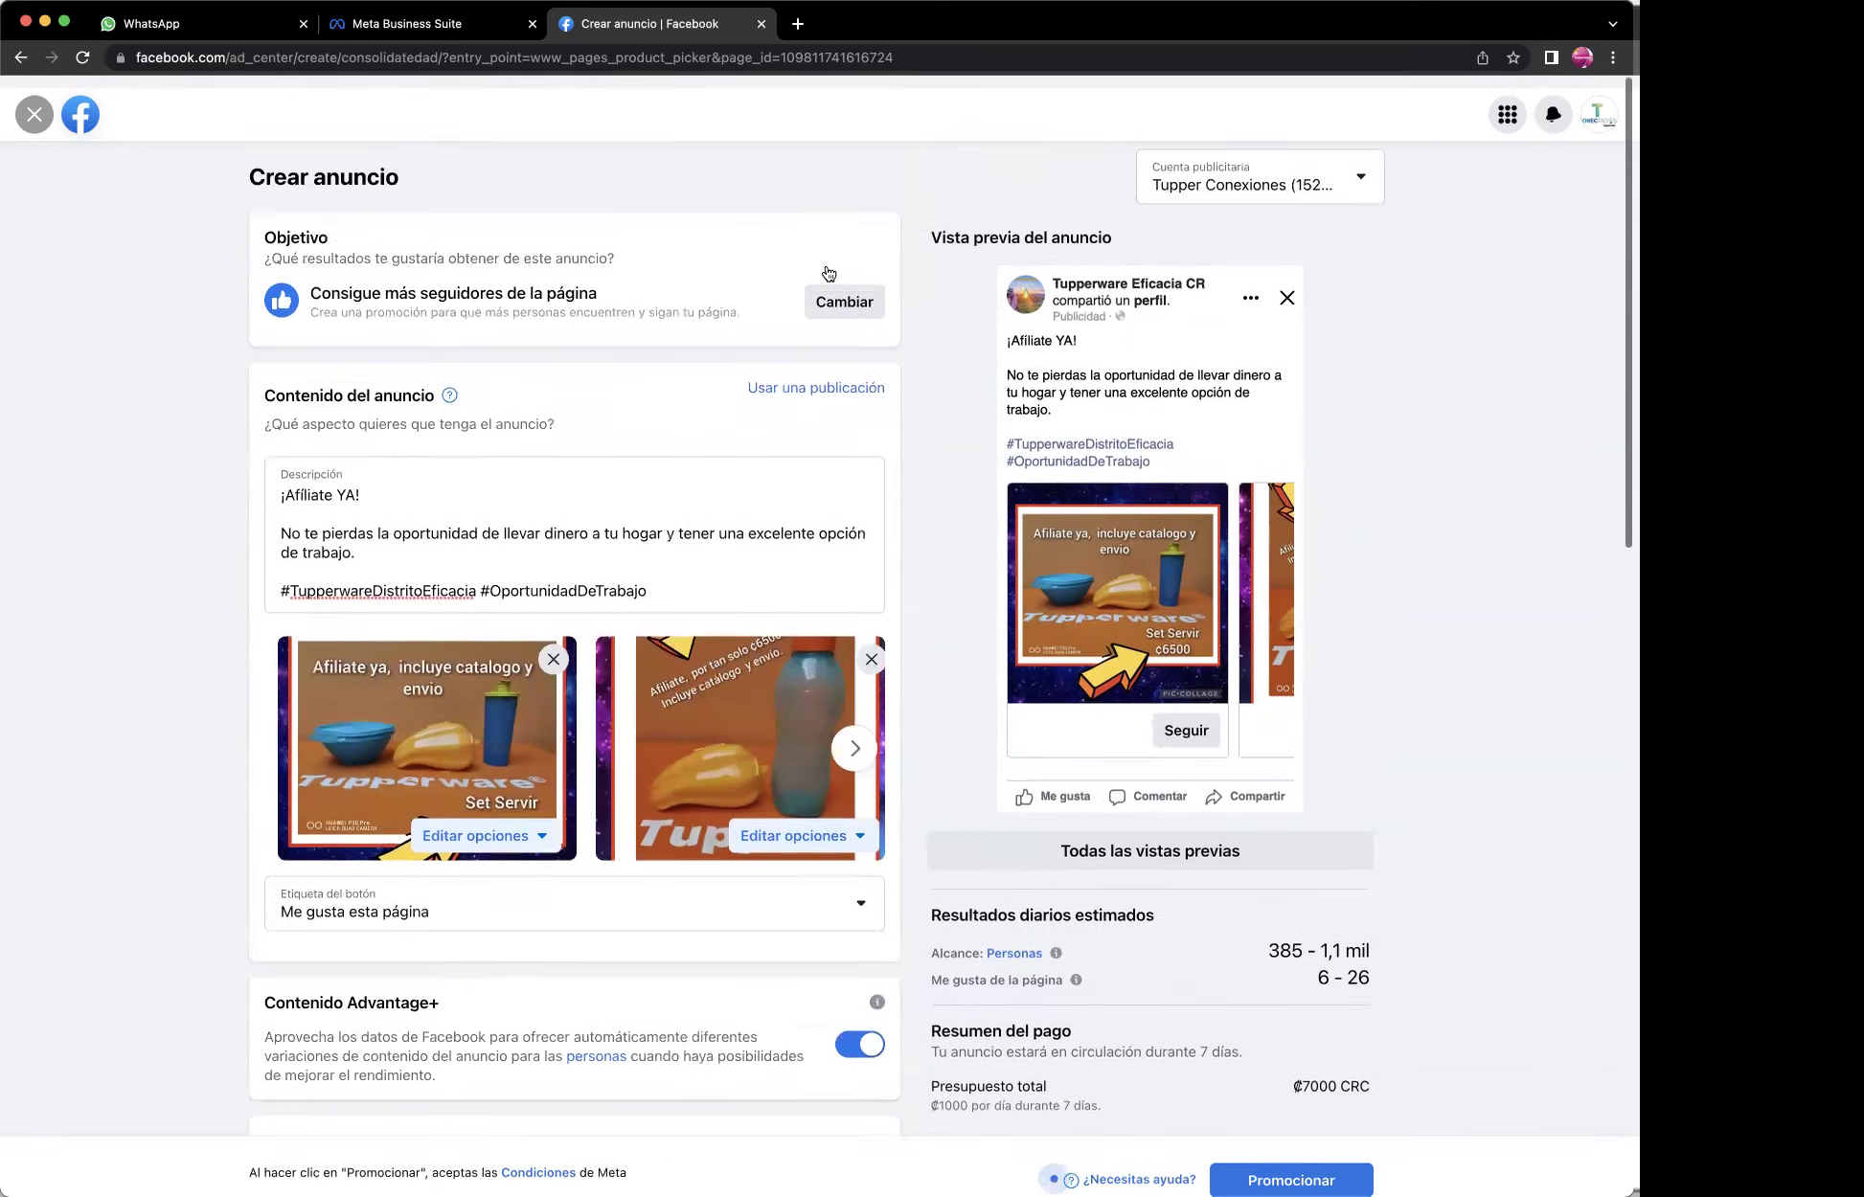
# Set the ad objective back to Recibir más mensajes, save it, and check the messaging apps section.
pyautogui.click(837, 293)
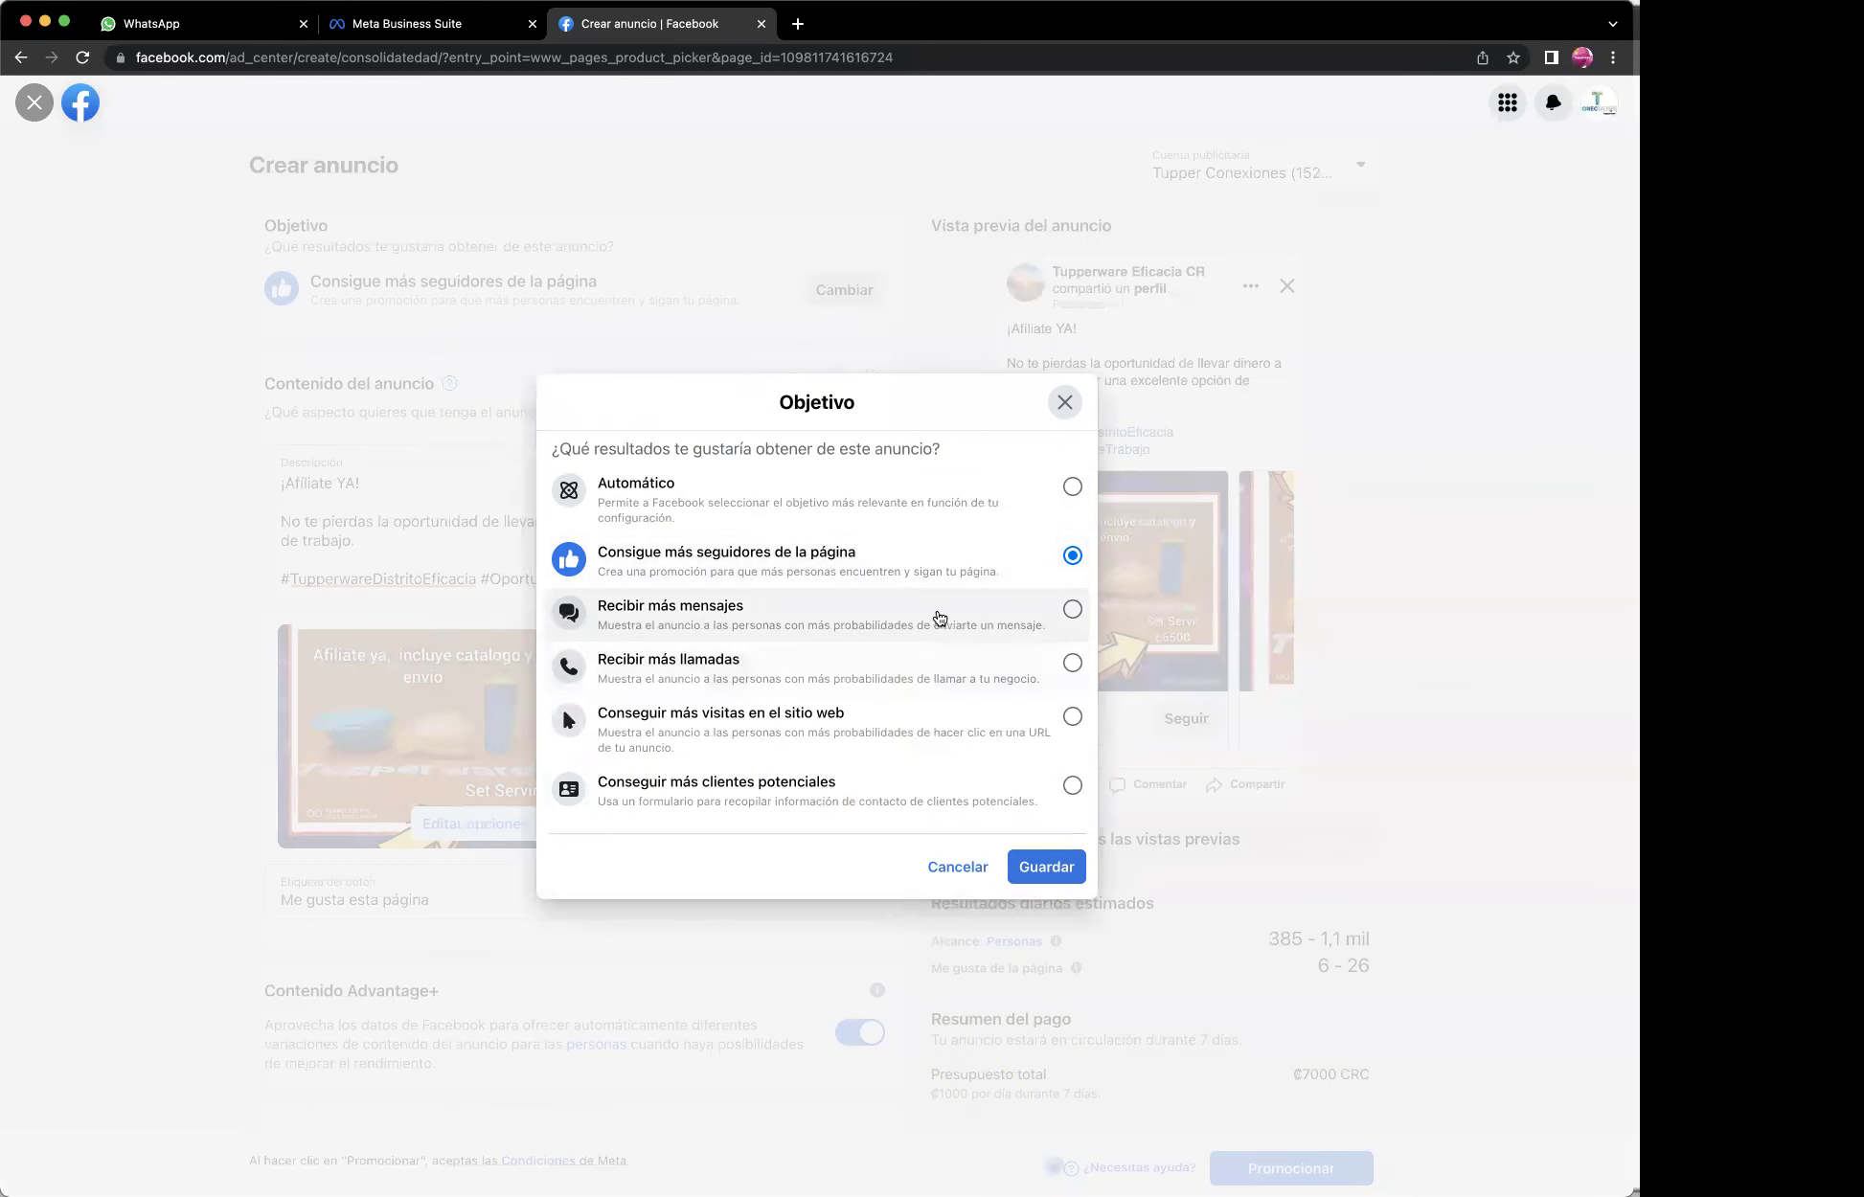
pyautogui.click(1071, 611)
pyautogui.click(1046, 867)
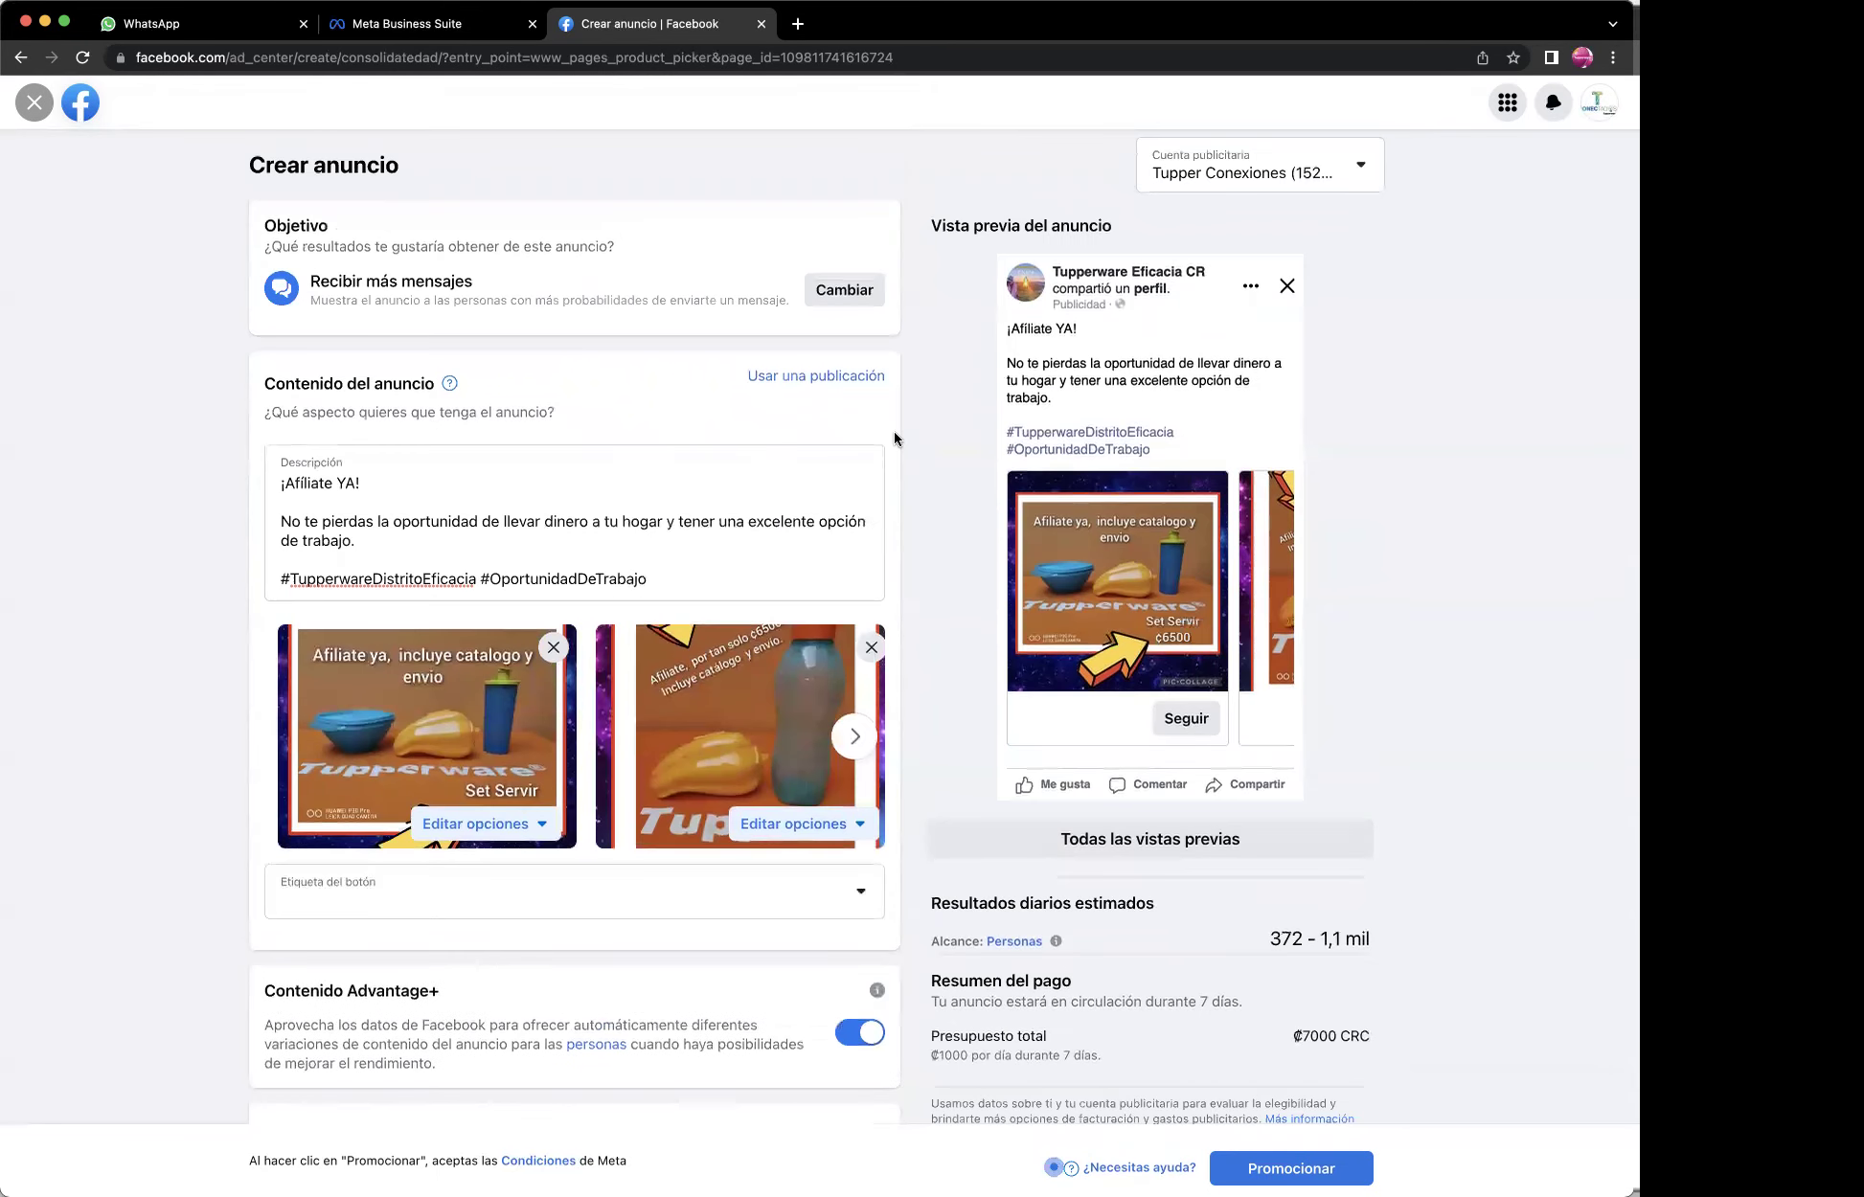
pyautogui.scroll(-2, 894, 431)
pyautogui.scroll(-6, 894, 431)
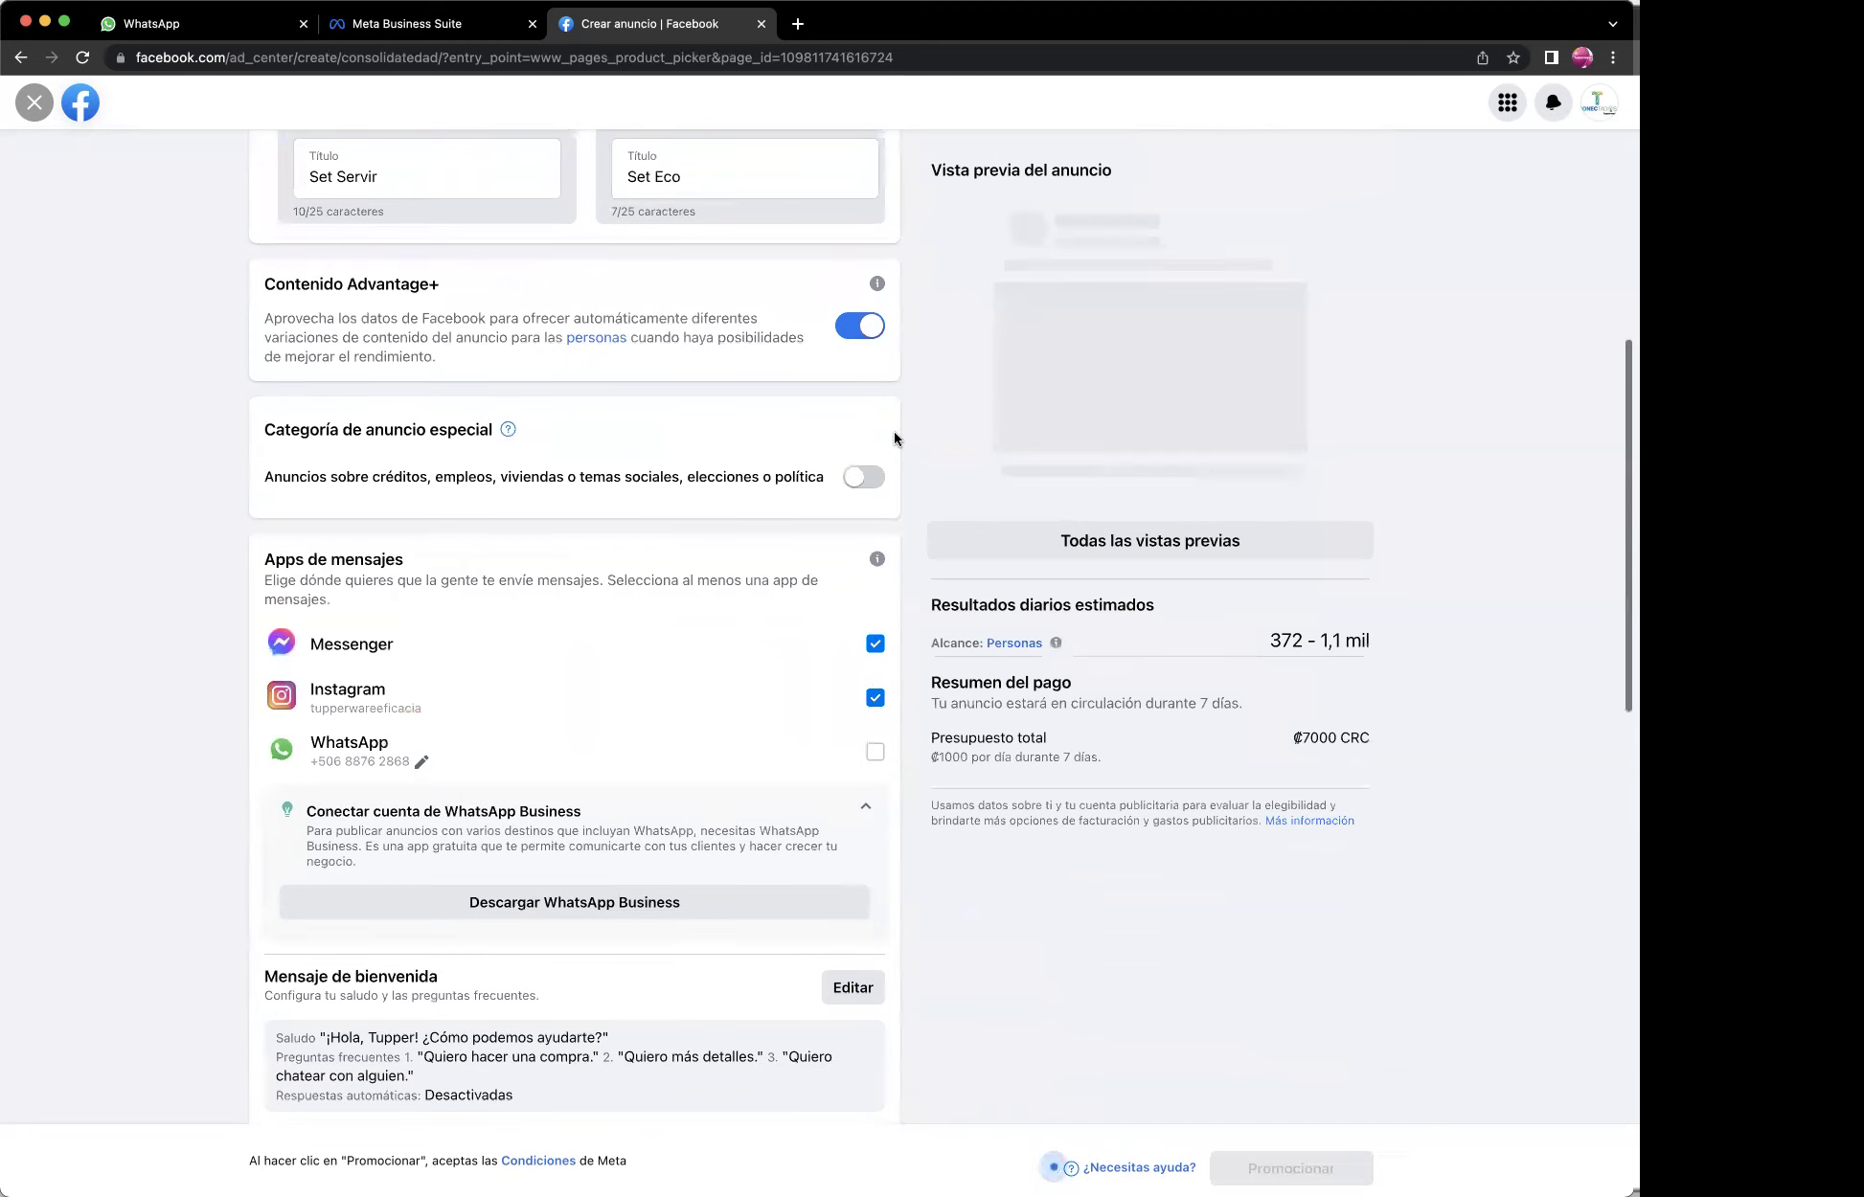
# Insert a separate line starting with "Más" between the main text and the hashtags of the ad description.
pyautogui.scroll(8, 593, 529)
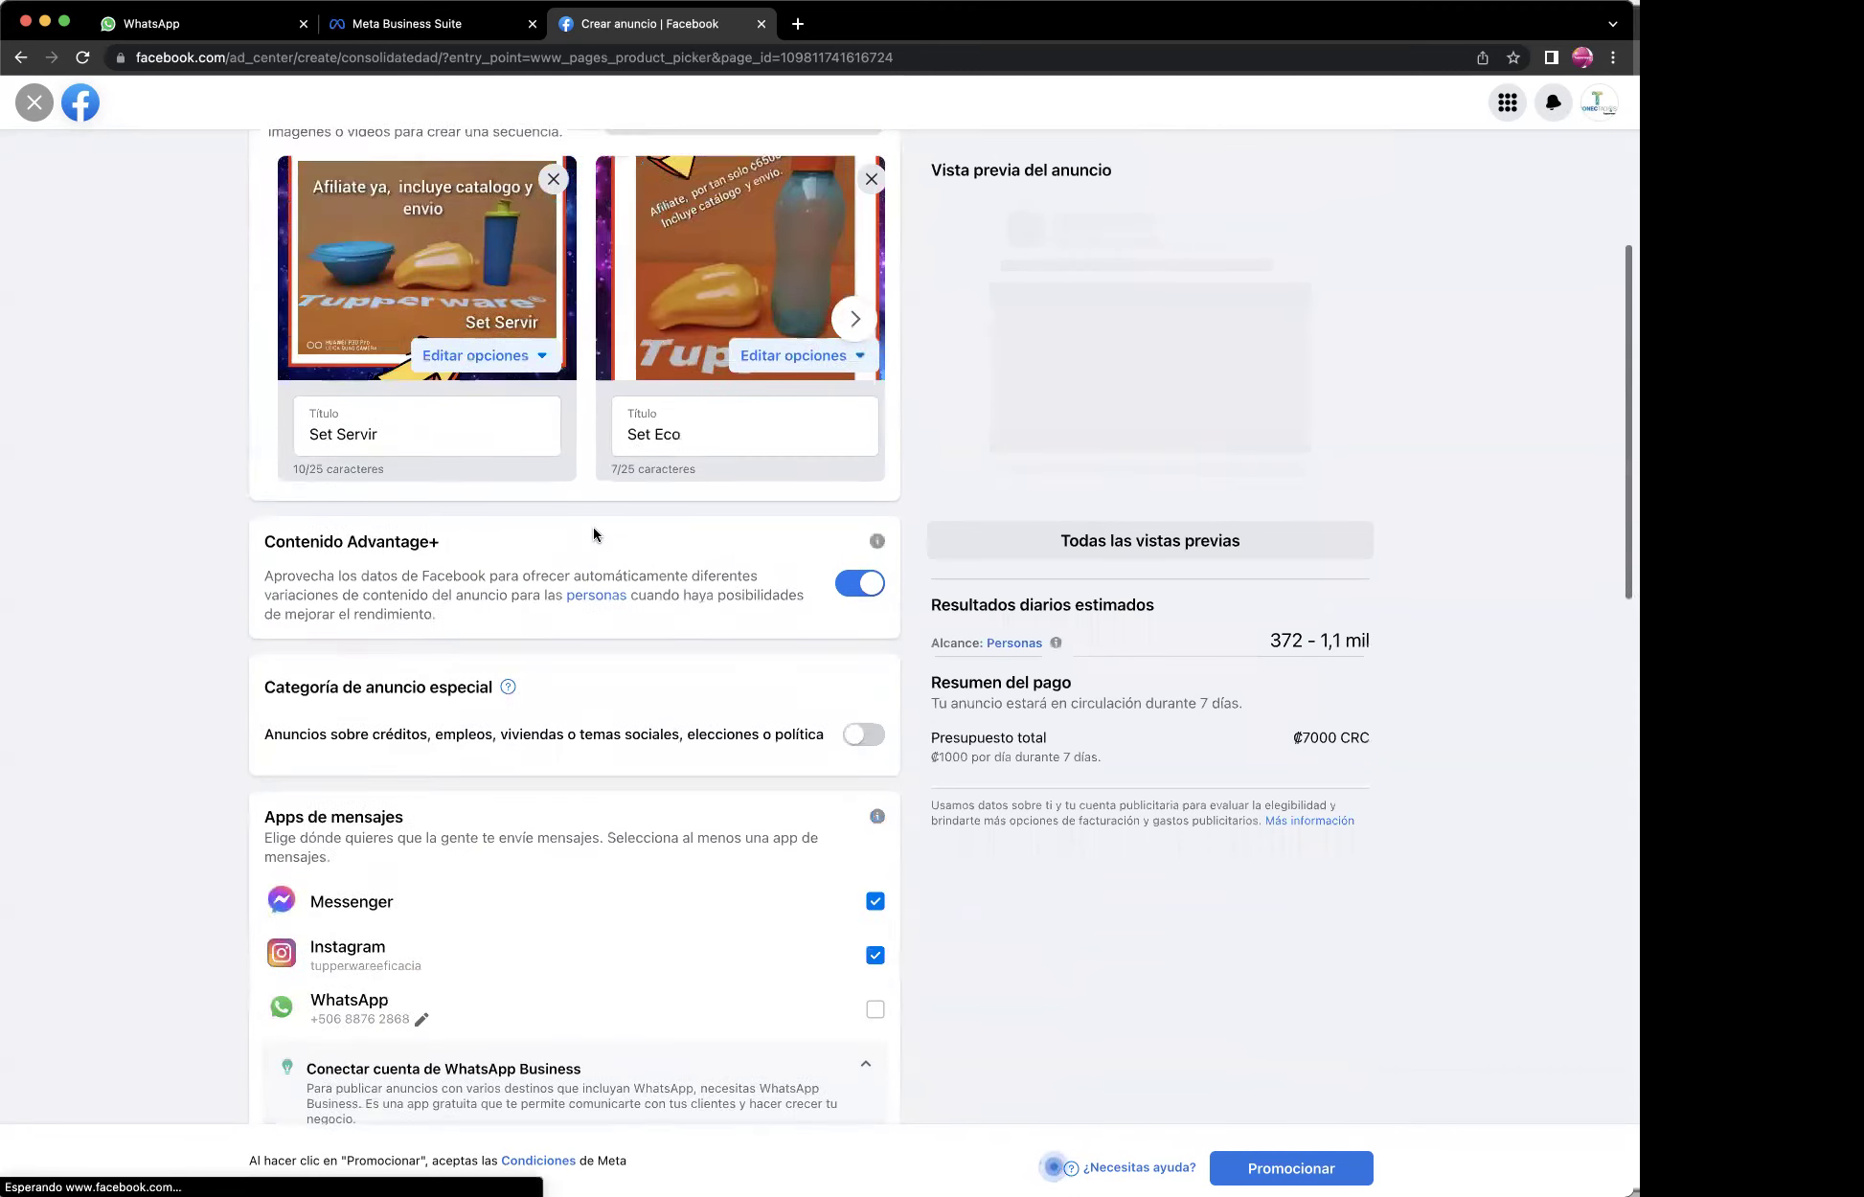
pyautogui.click(593, 527)
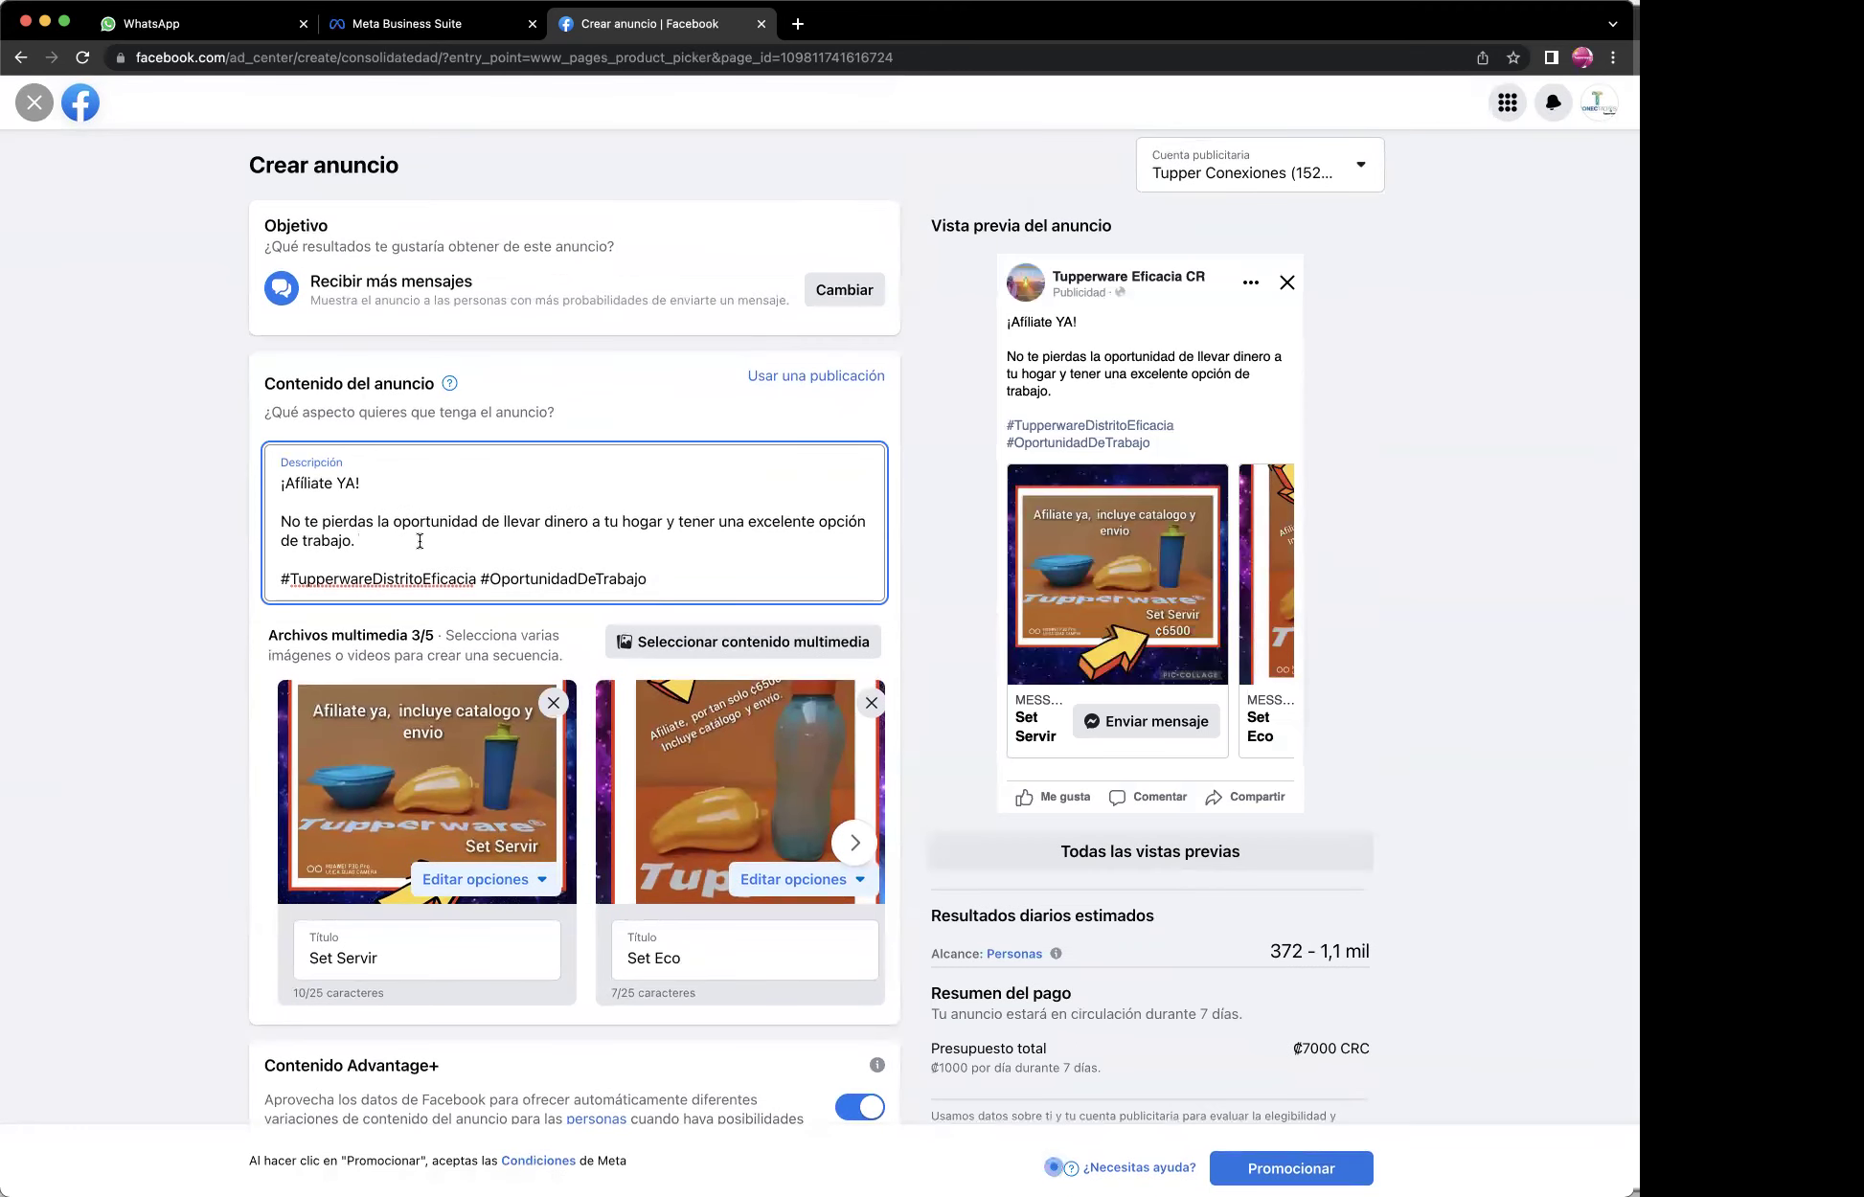
pyautogui.press('Return')
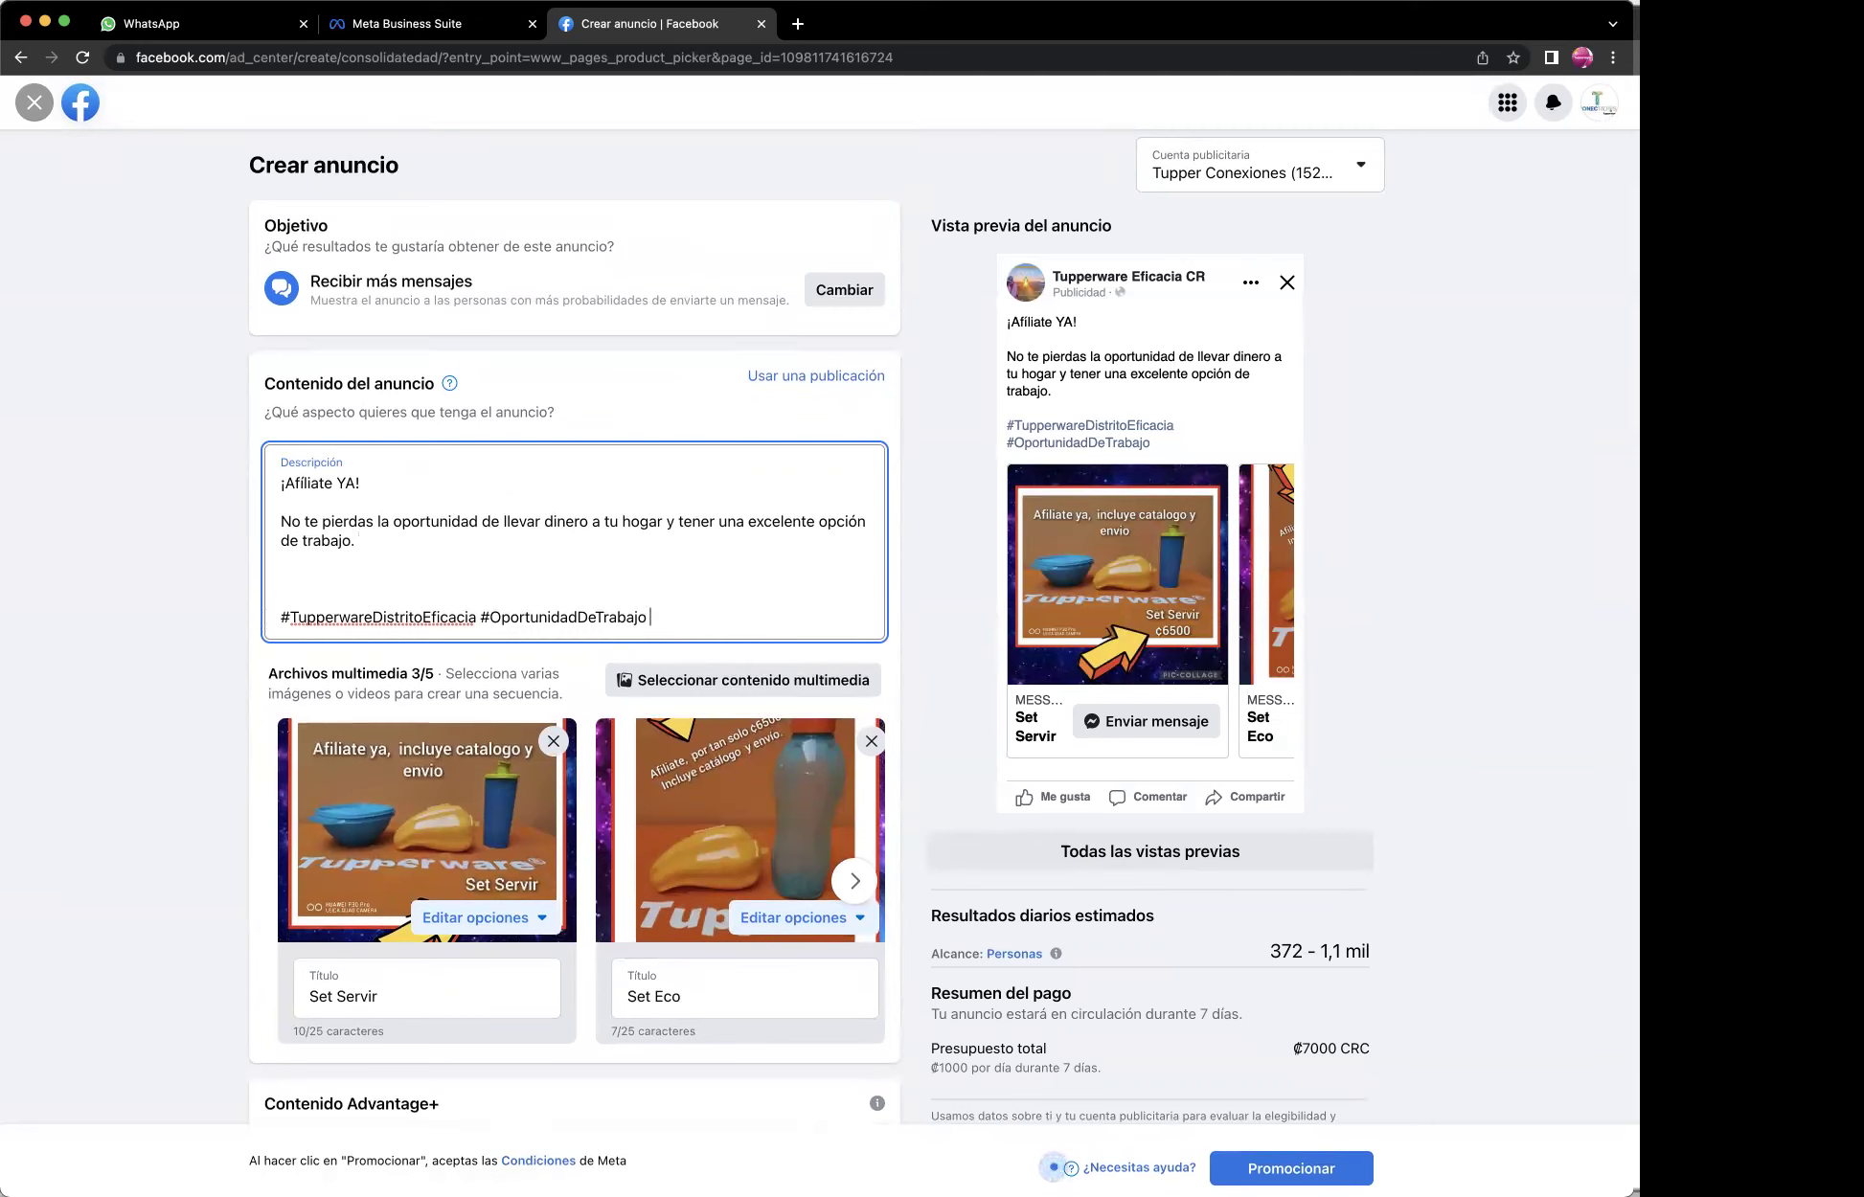
pyautogui.write('Más')
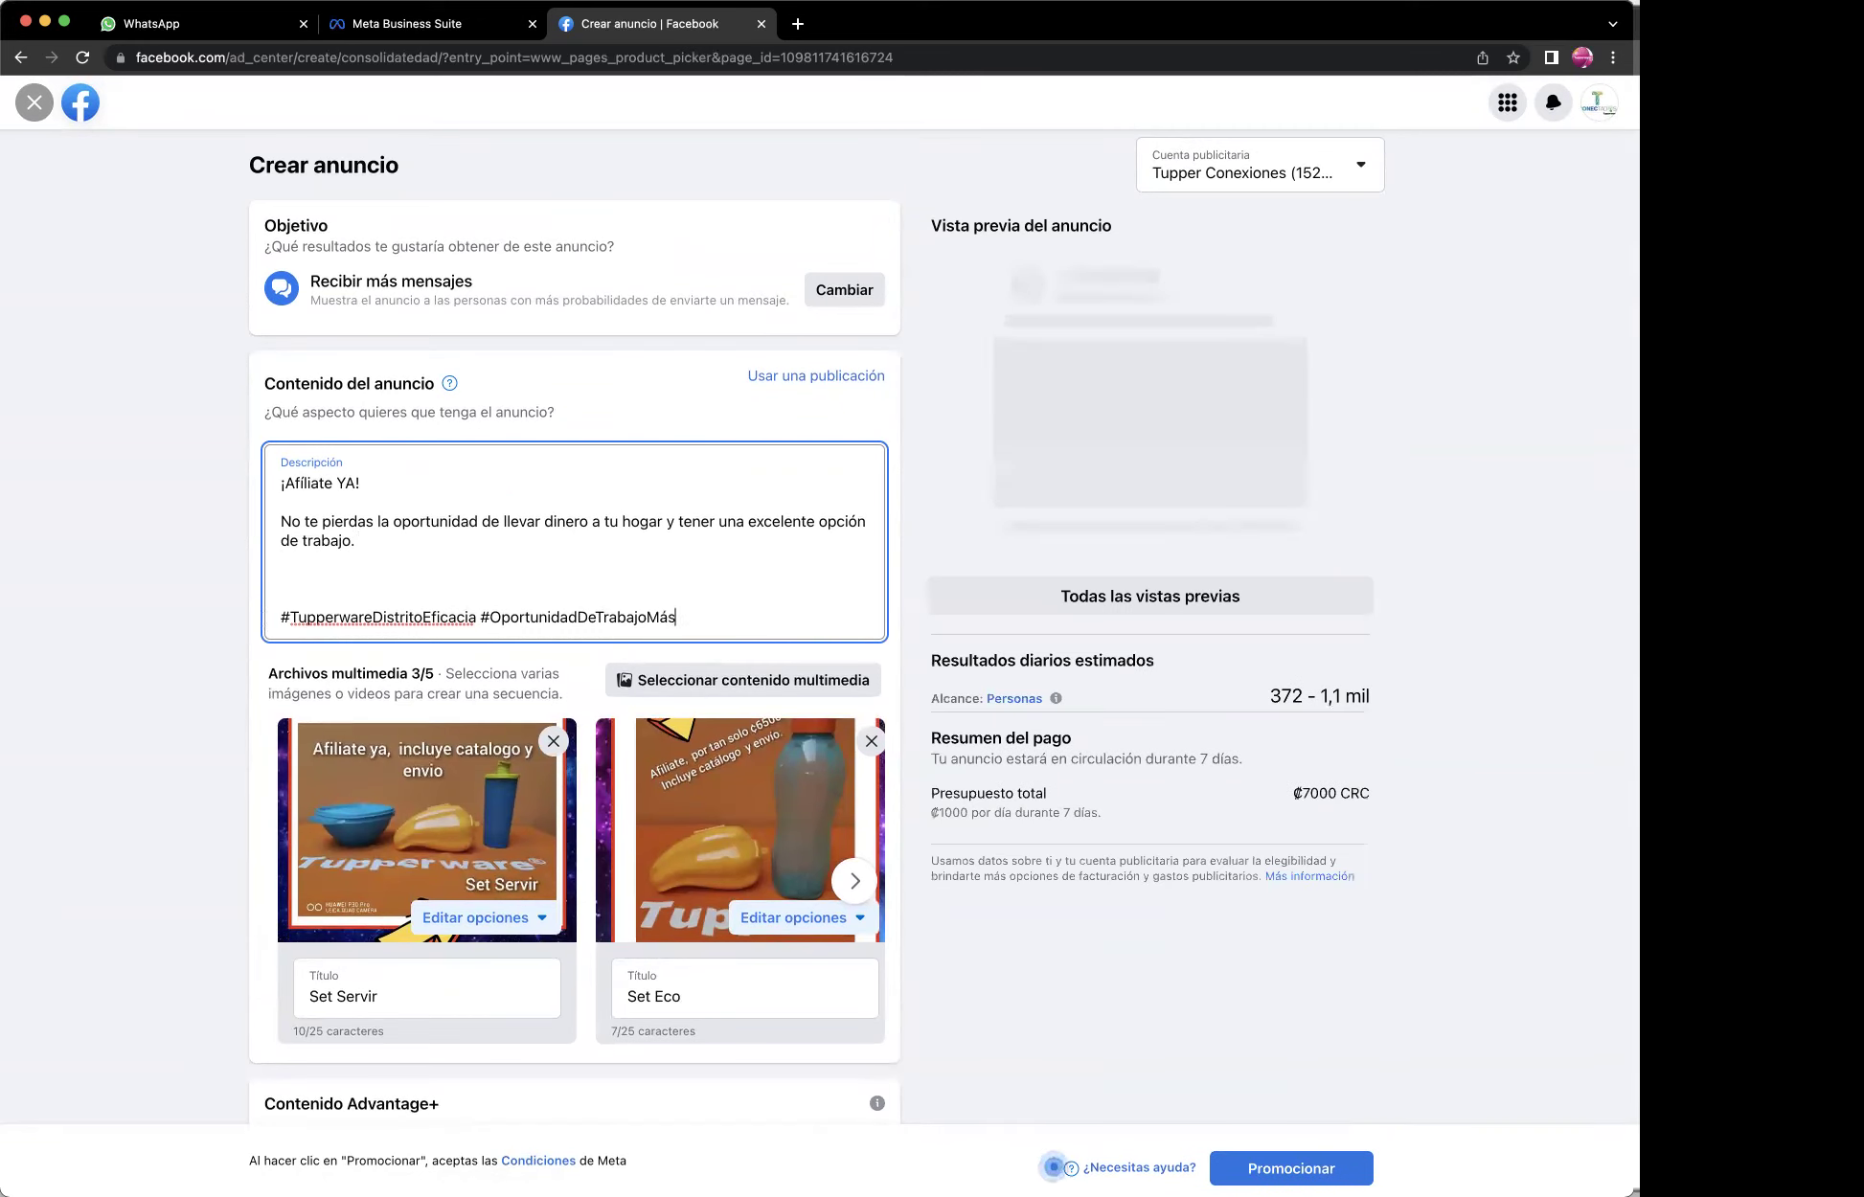
pyautogui.moveTo(714, 618); pyautogui.dragTo(640, 616)
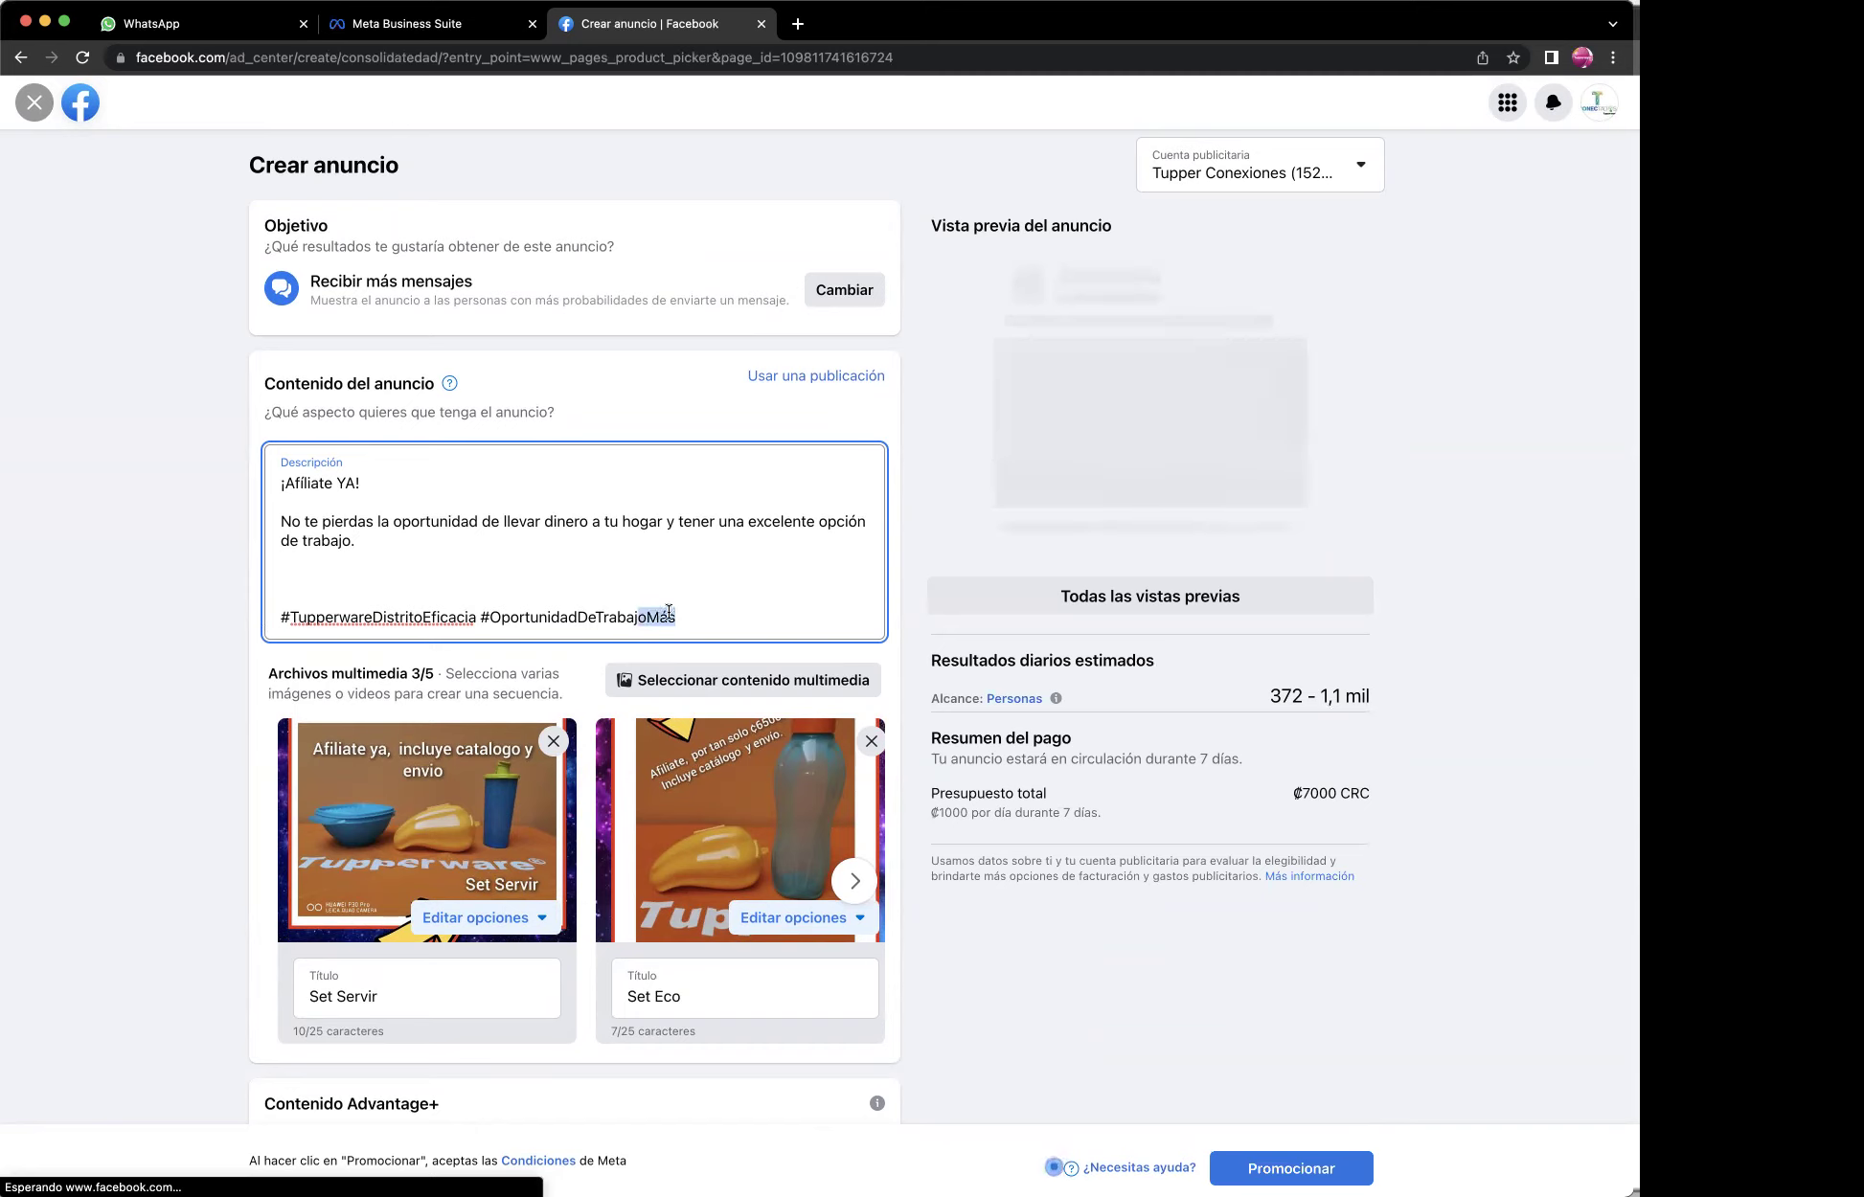
pyautogui.press('BackSpace')
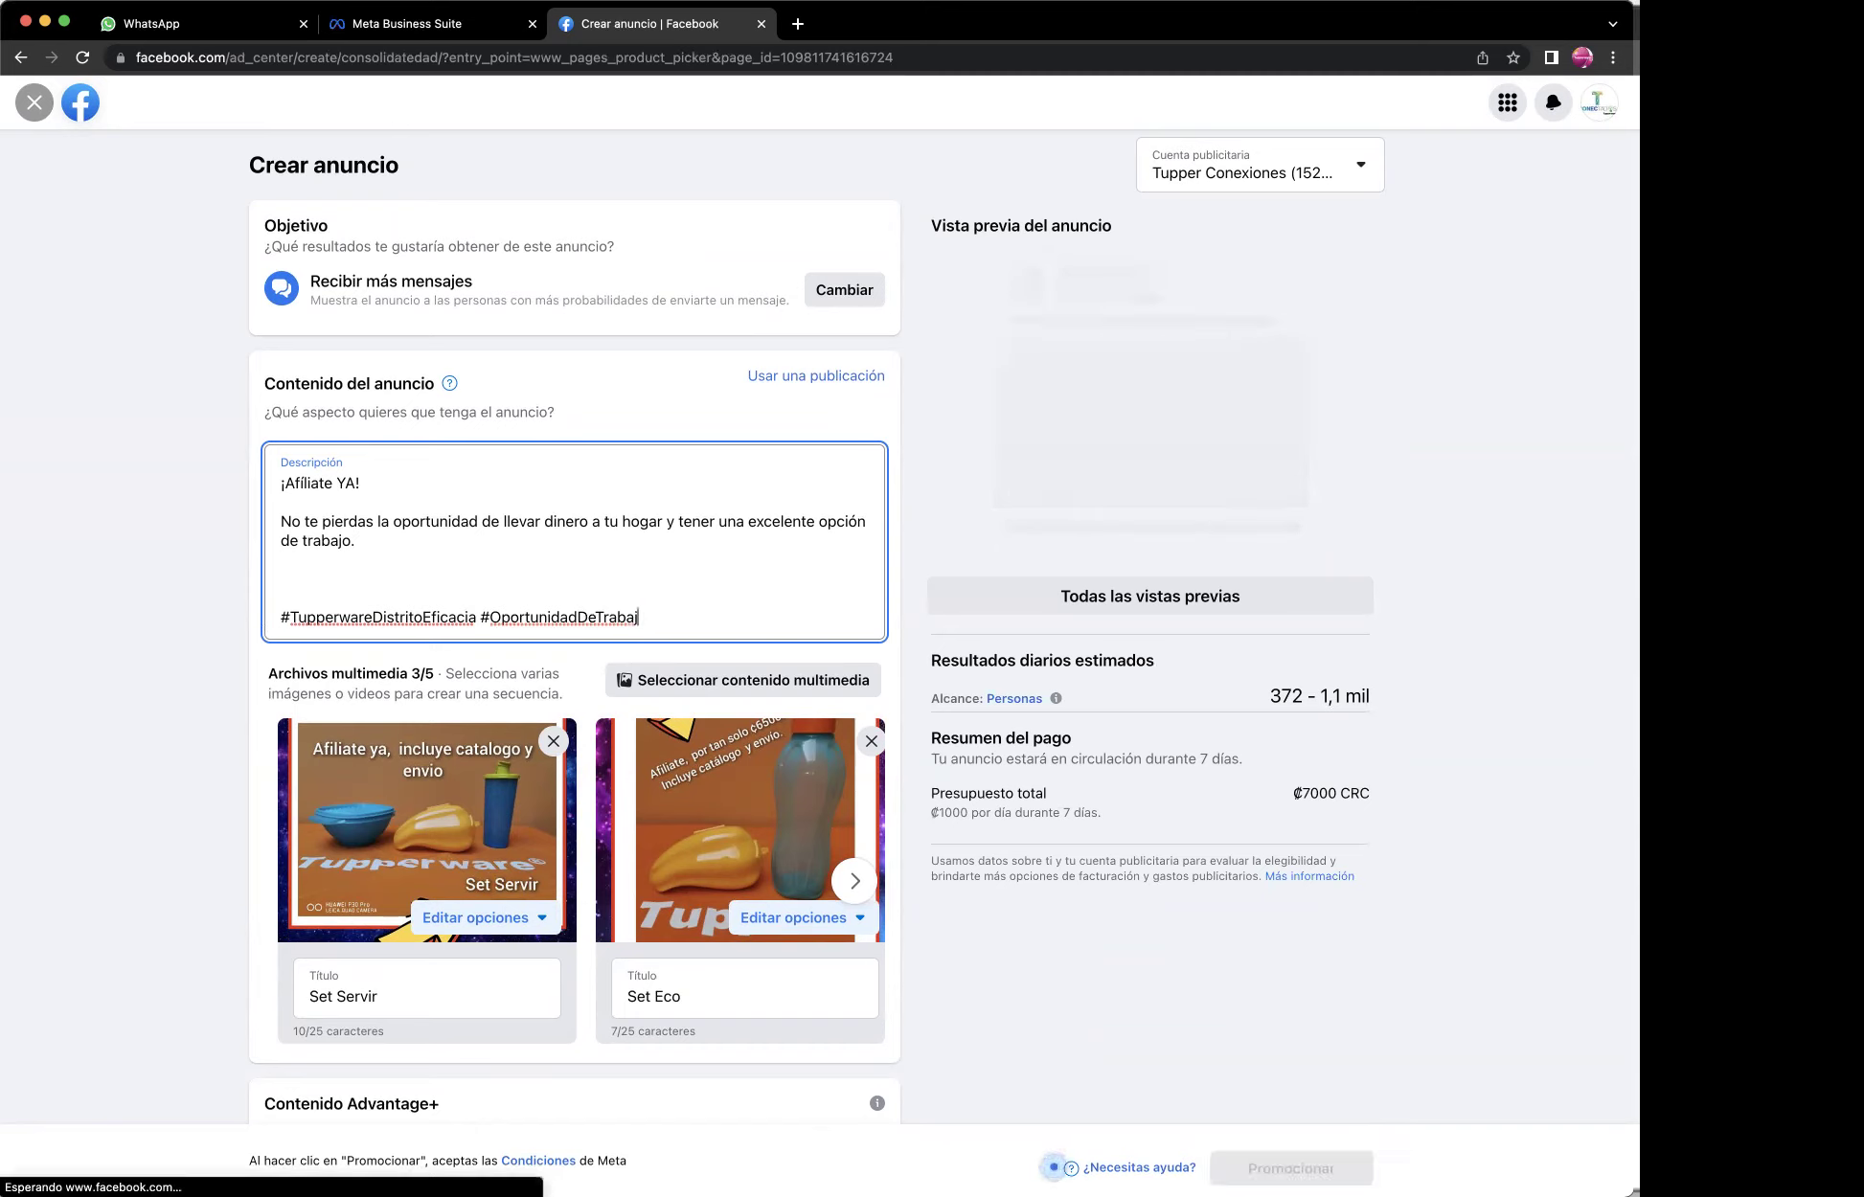
pyautogui.click(380, 572)
pyautogui.write('Más')
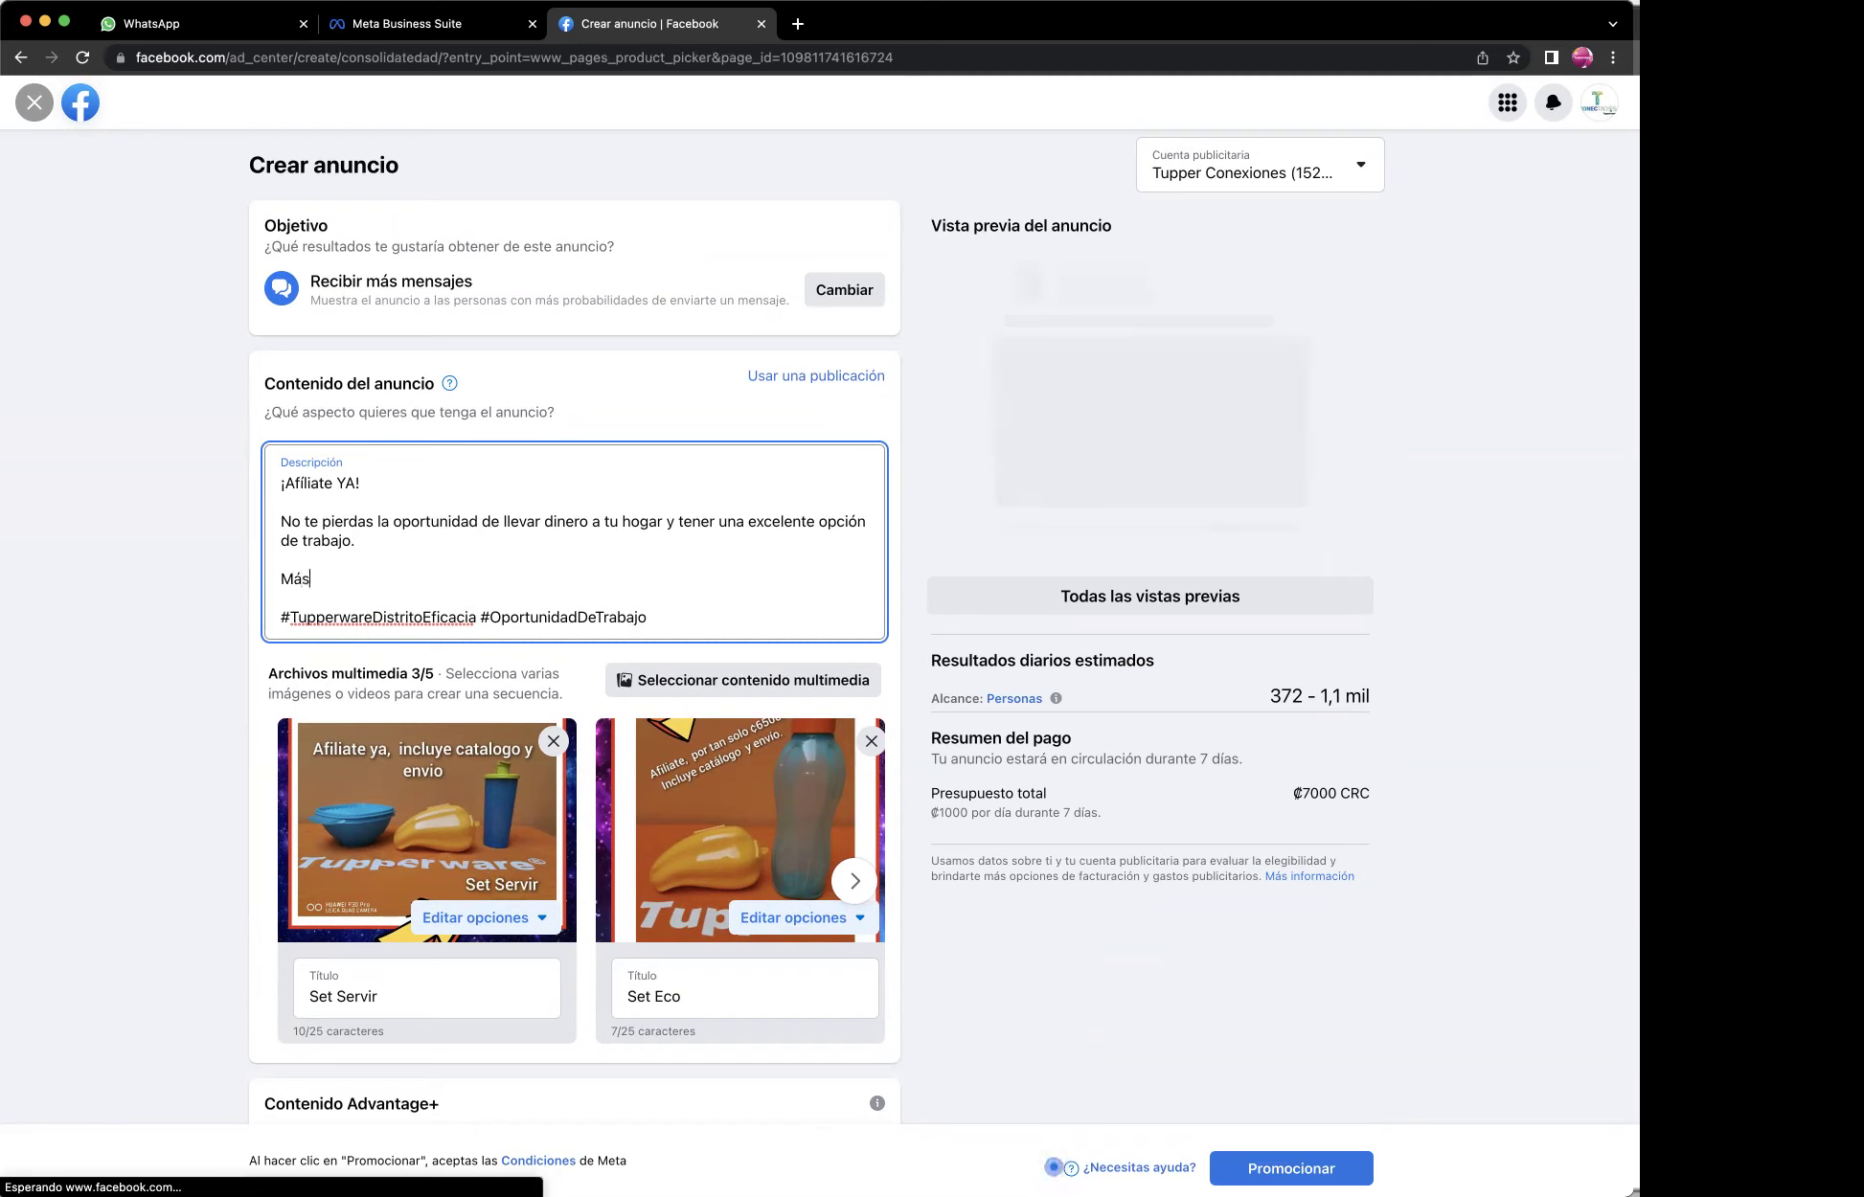
# Complete the new description line to read "Más información al:", keeping the hashtag #OportunidadDeTrabajo intact.
pyautogui.click(648, 617)
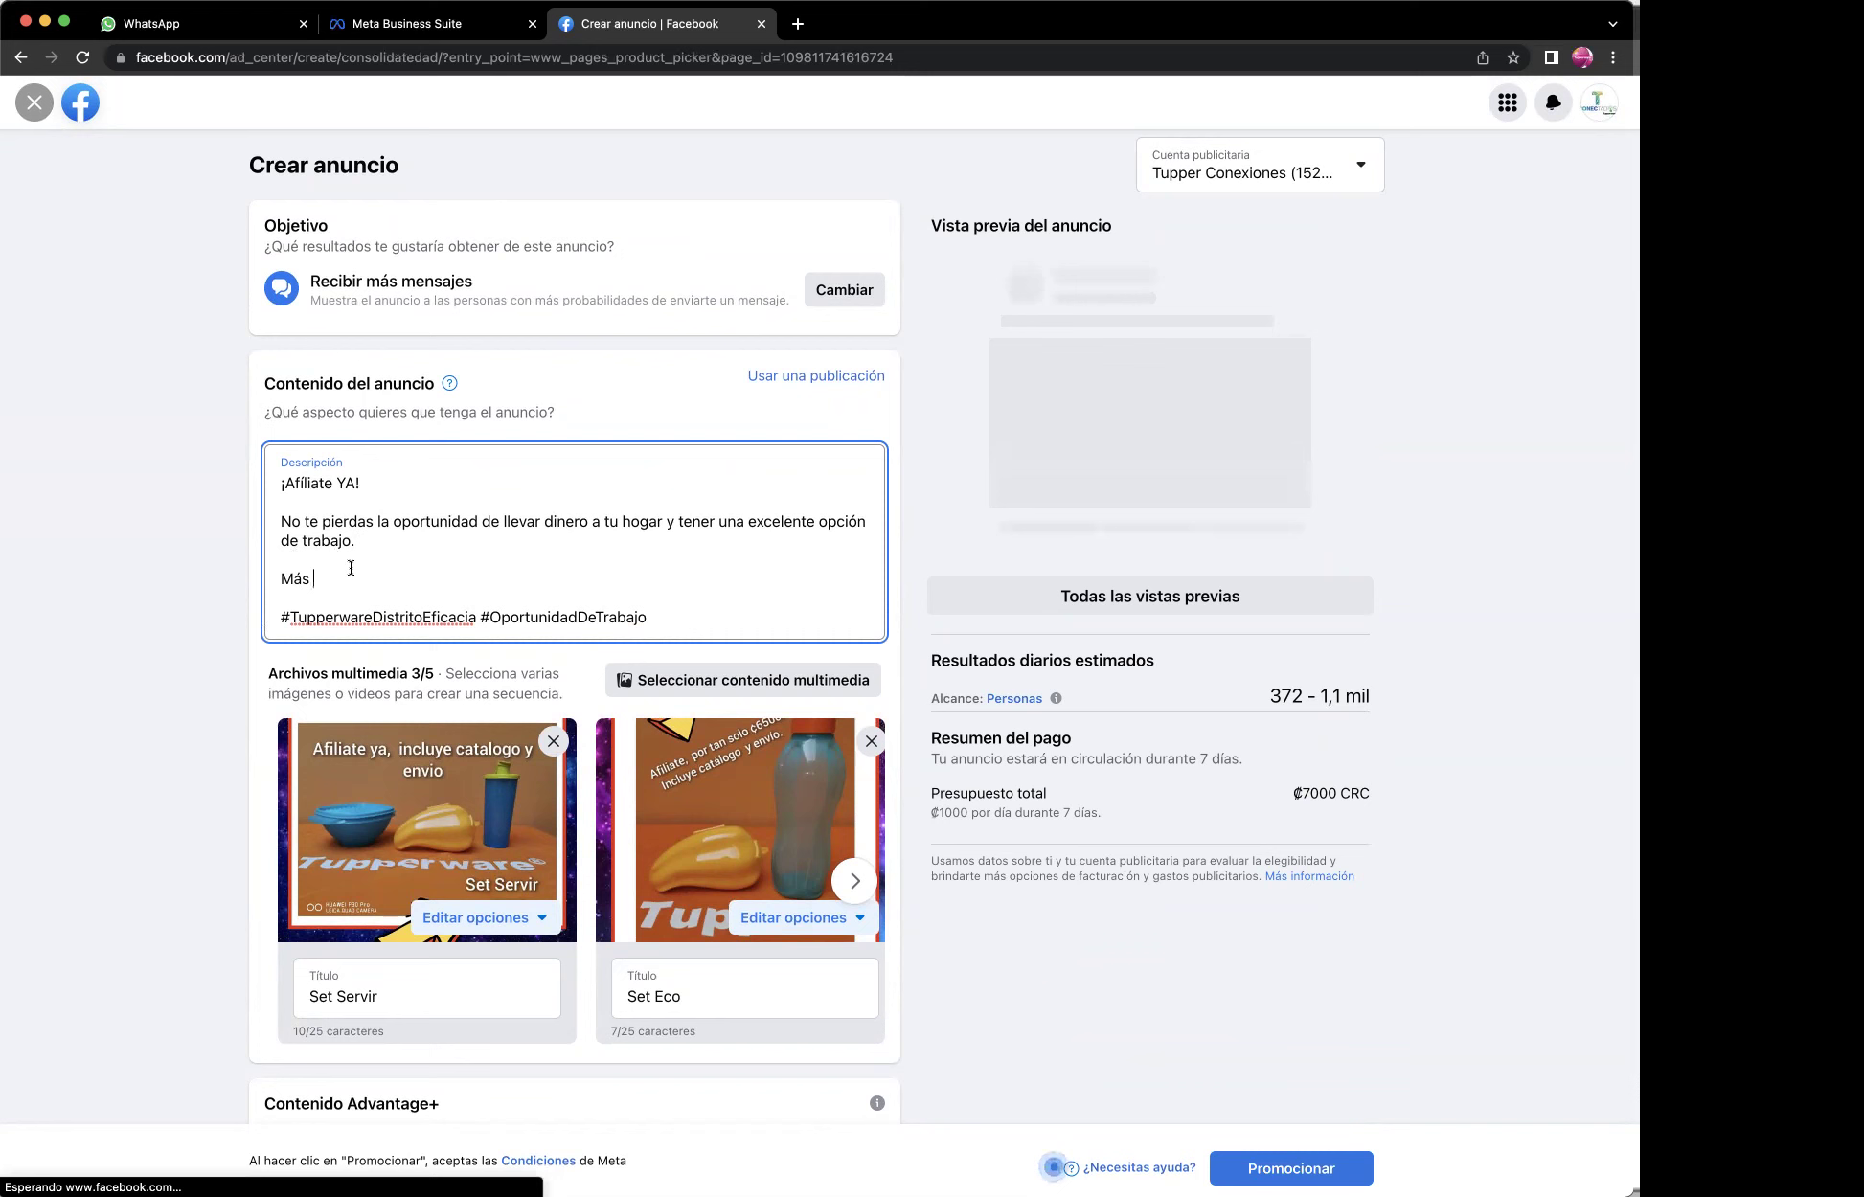
pyautogui.write('inform')
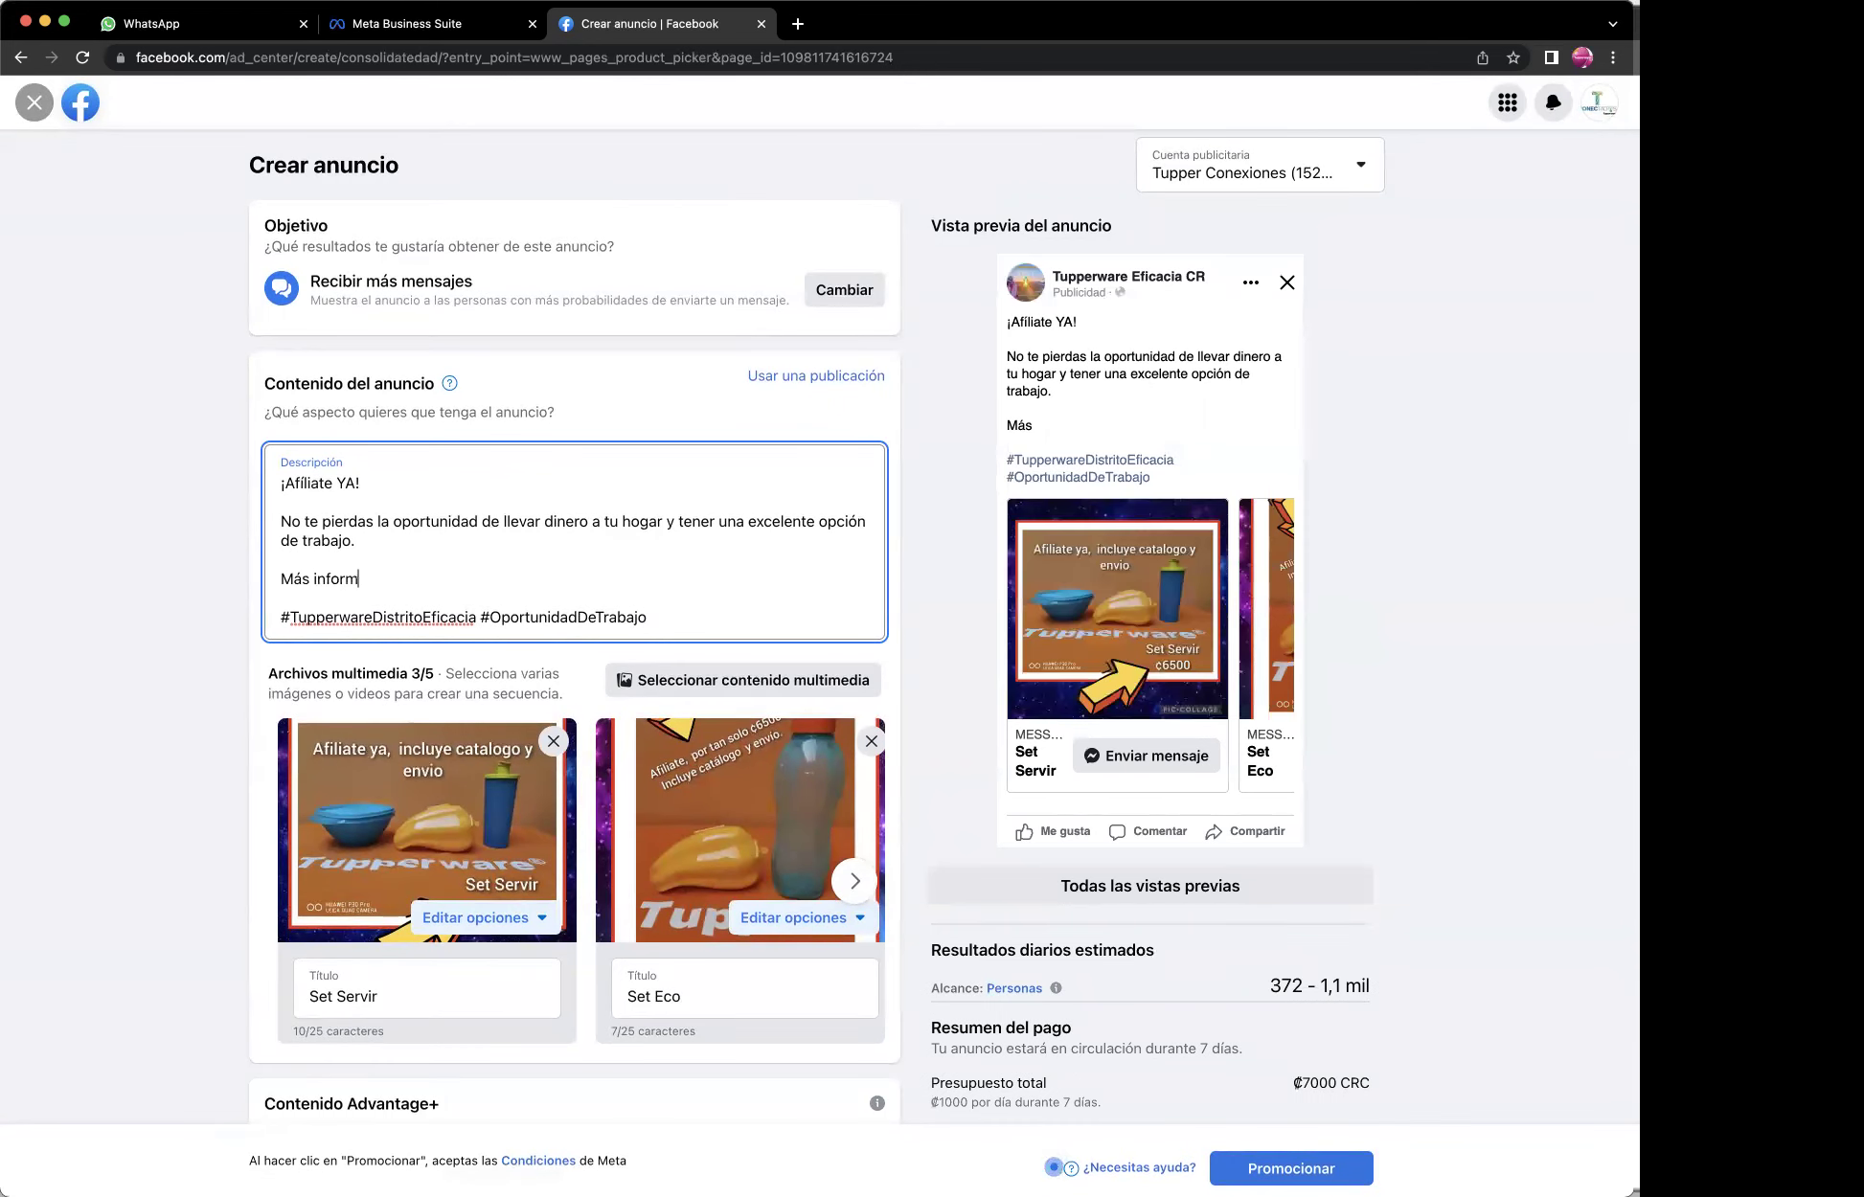
pyautogui.write('ón')
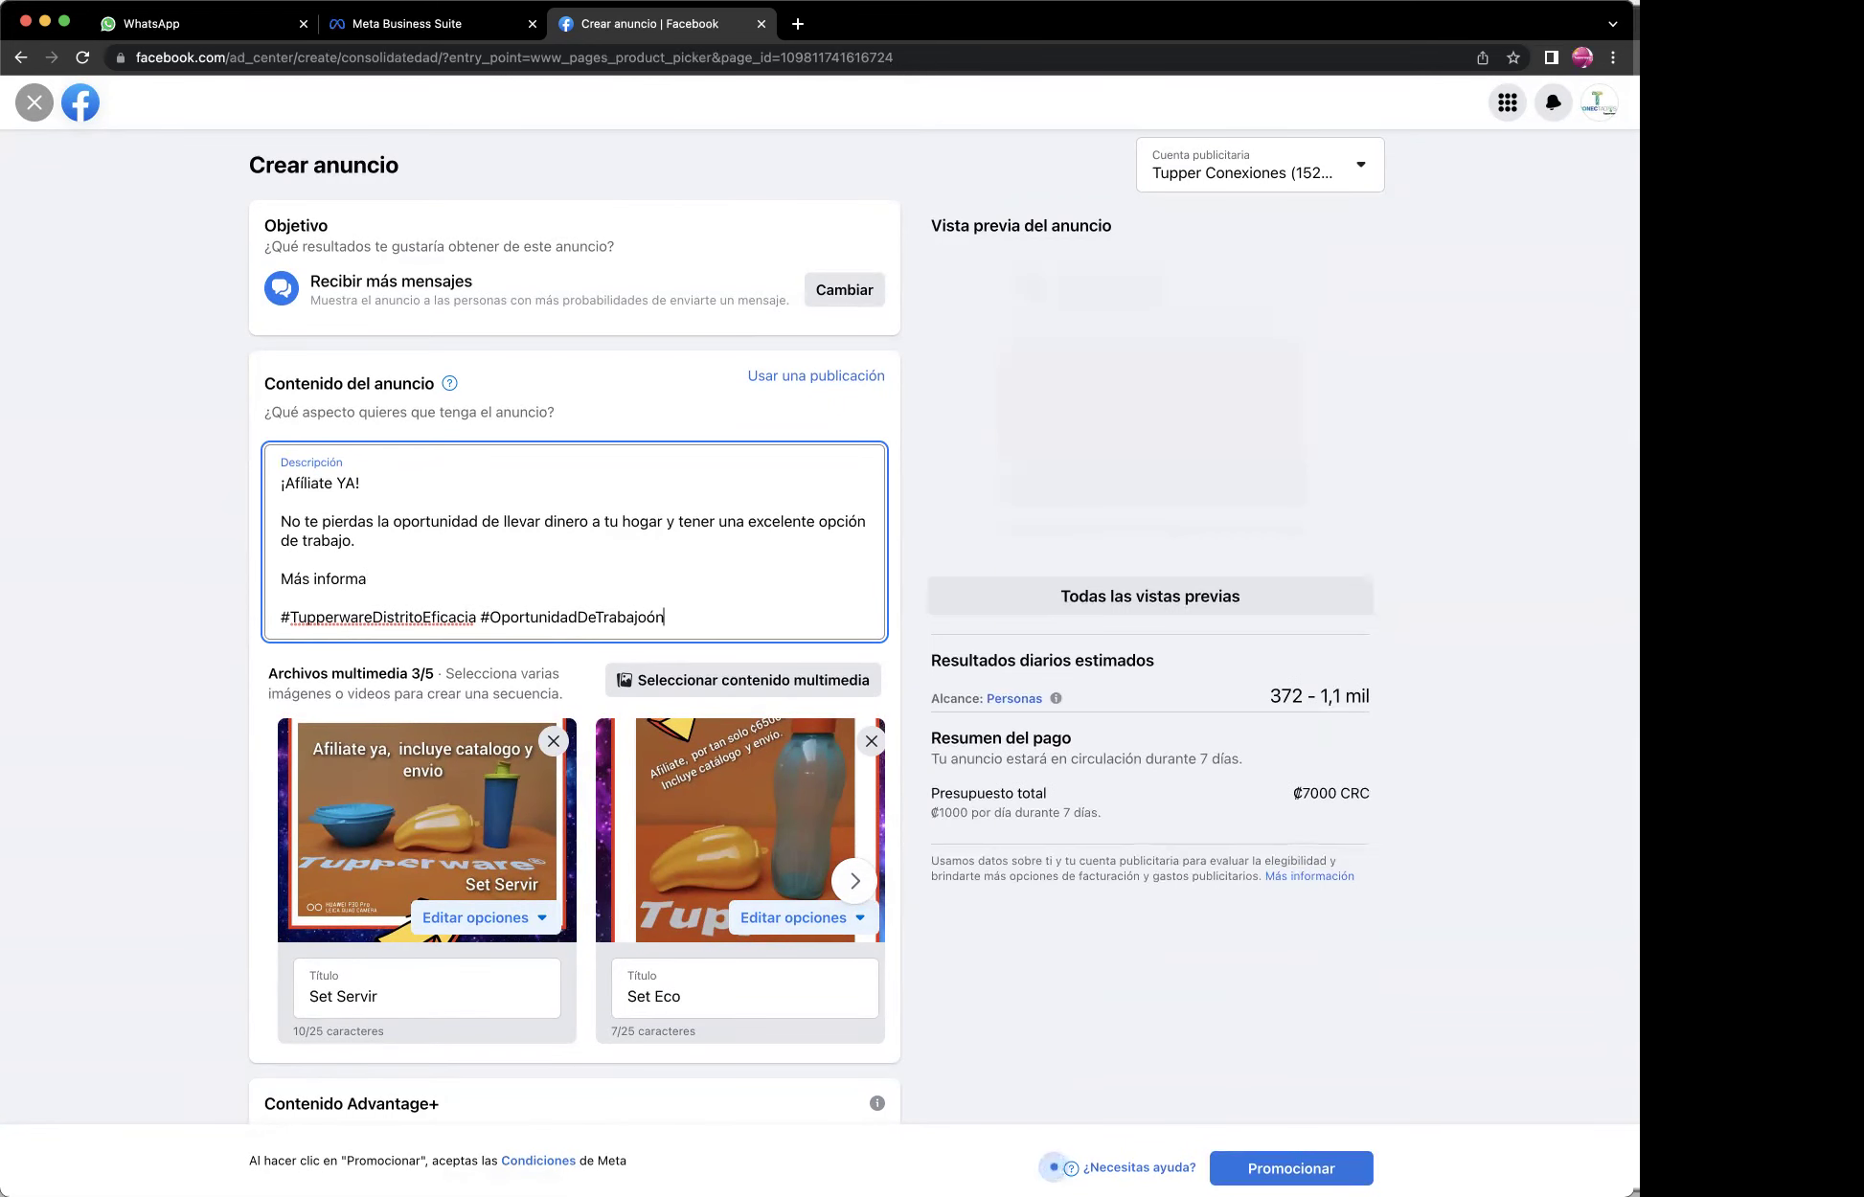
pyautogui.press('BackSpace')
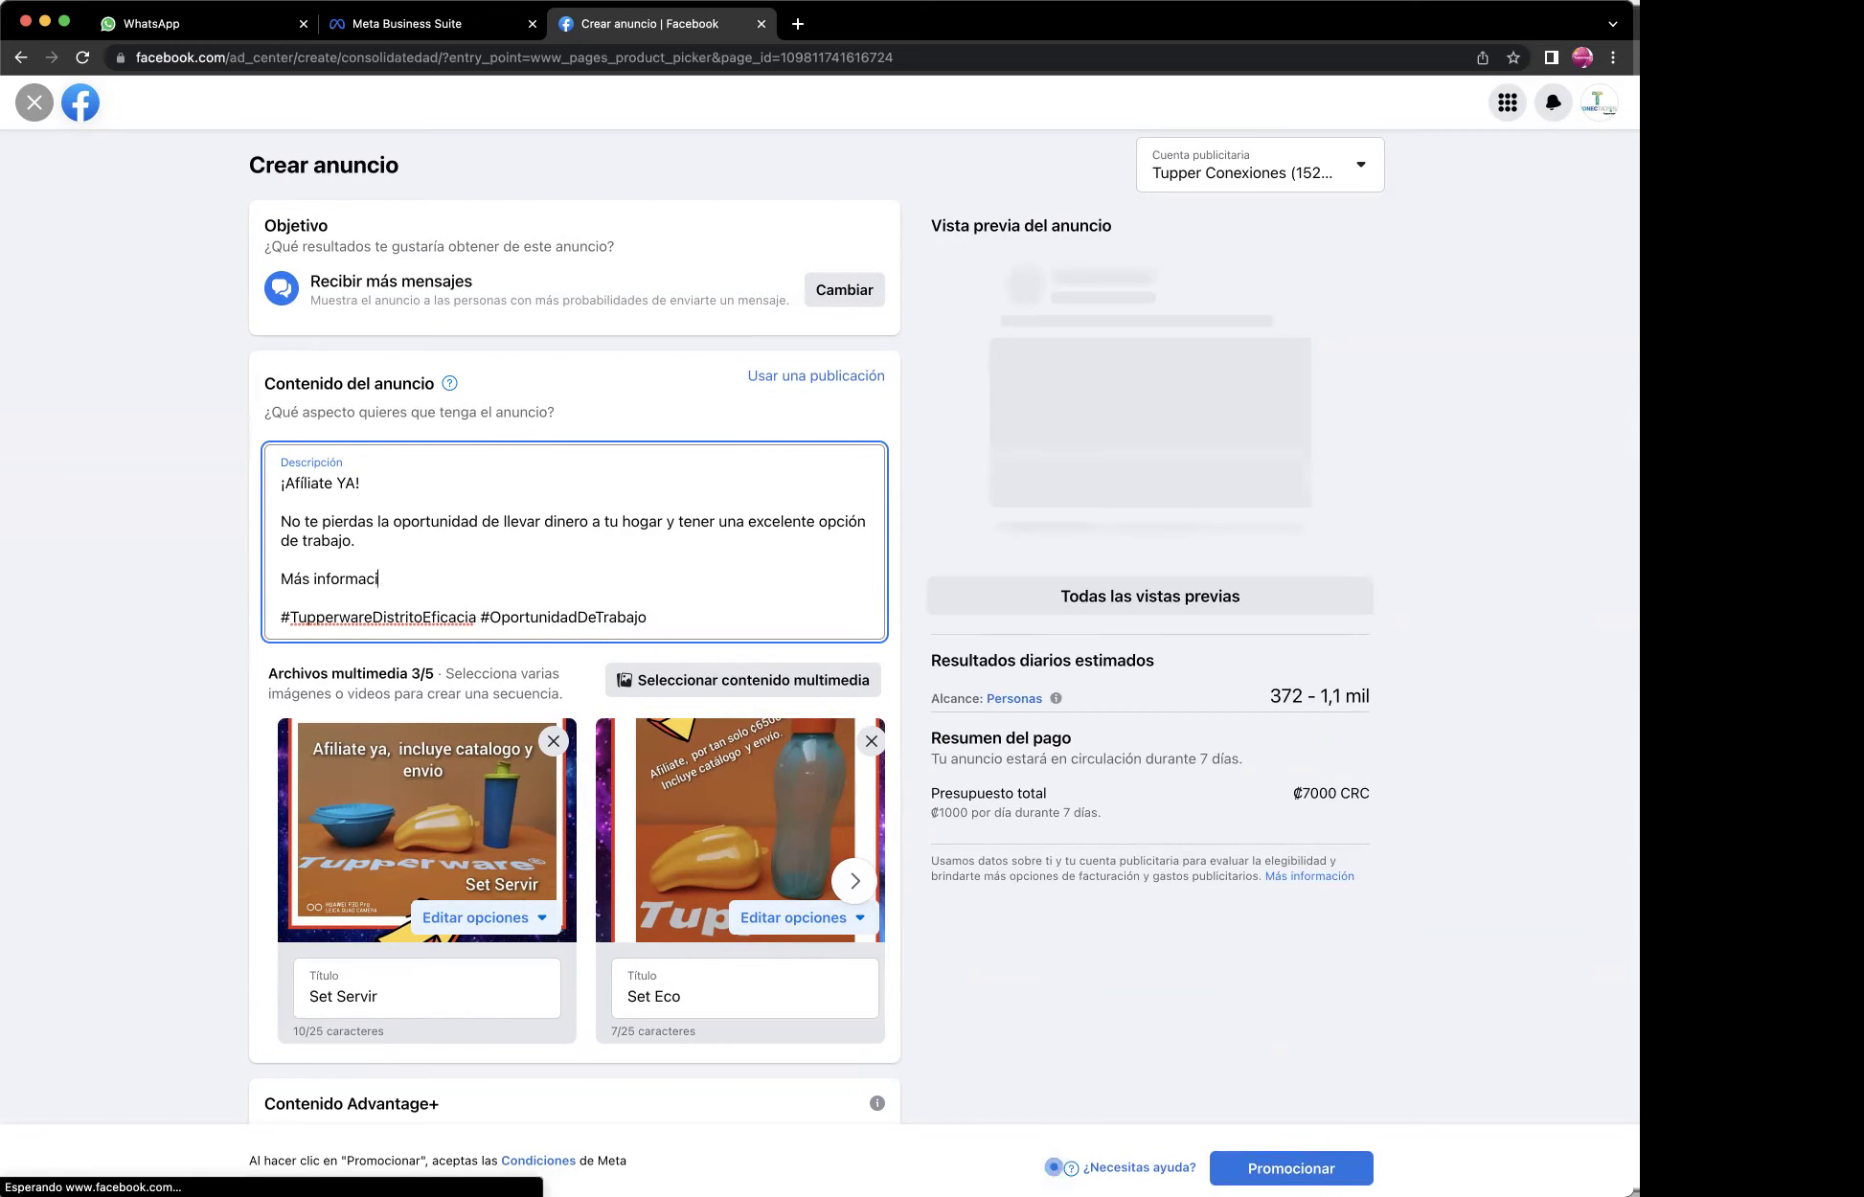
pyautogui.write('ón')
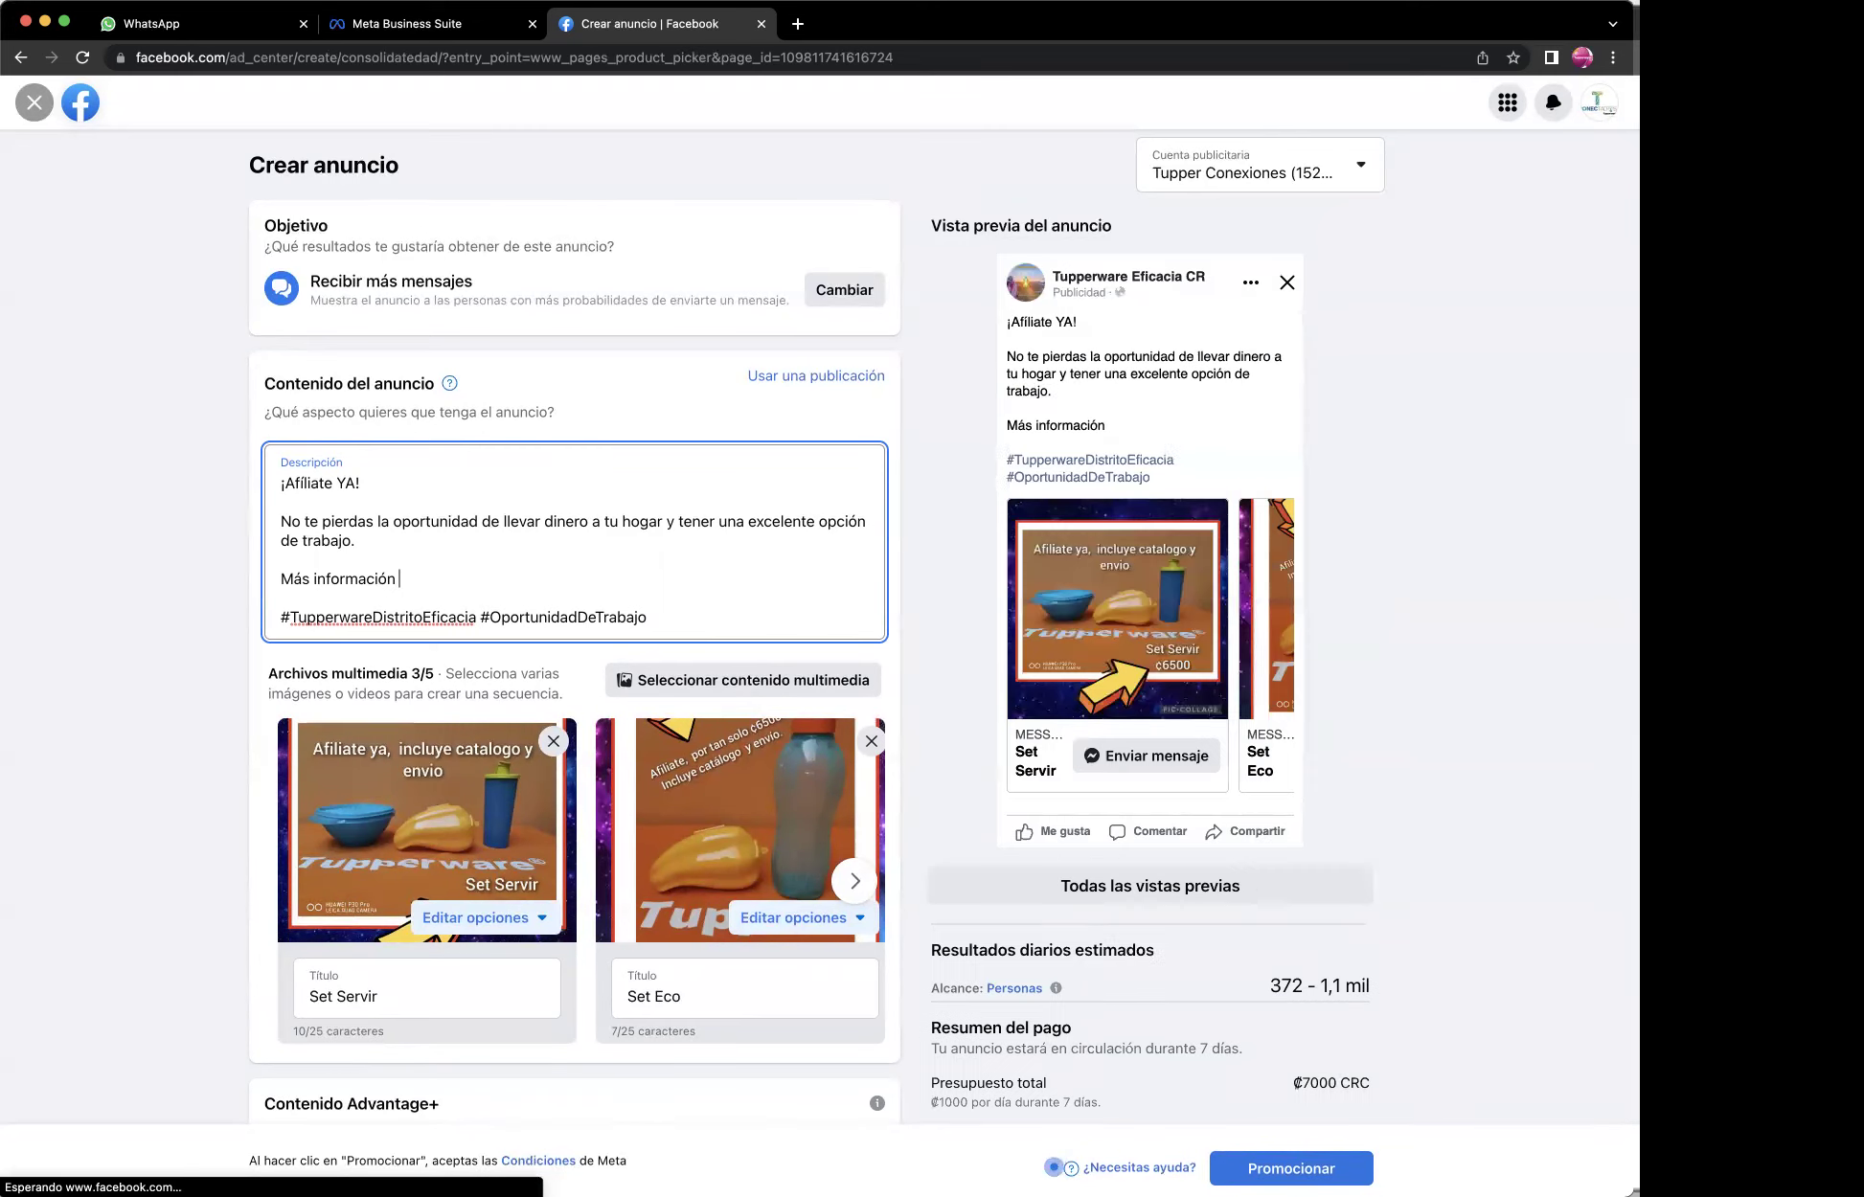
pyautogui.write(' al:')
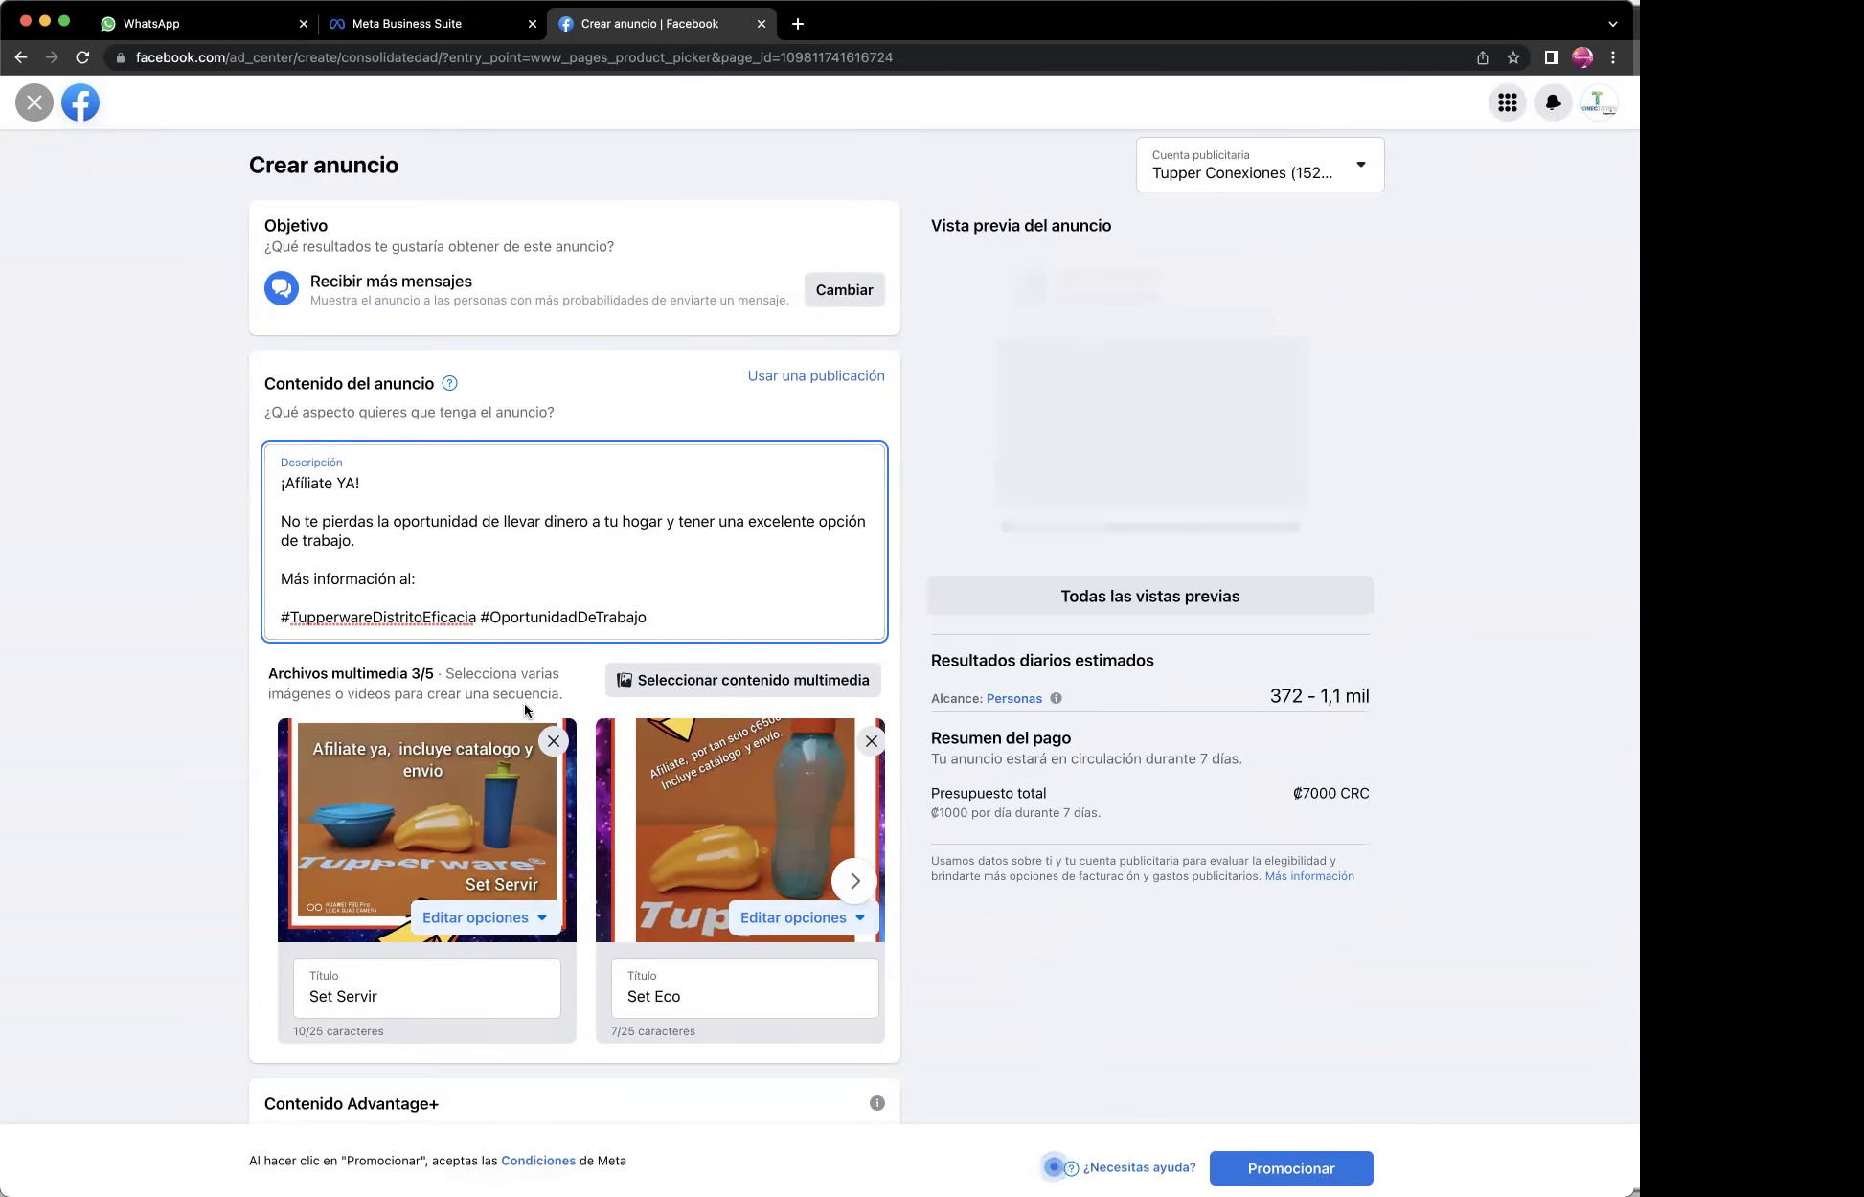
# Copy the phone number from the WhatsApp account settings in the ad's messaging apps, and cancel the account edit.
pyautogui.scroll(-8, 526, 703)
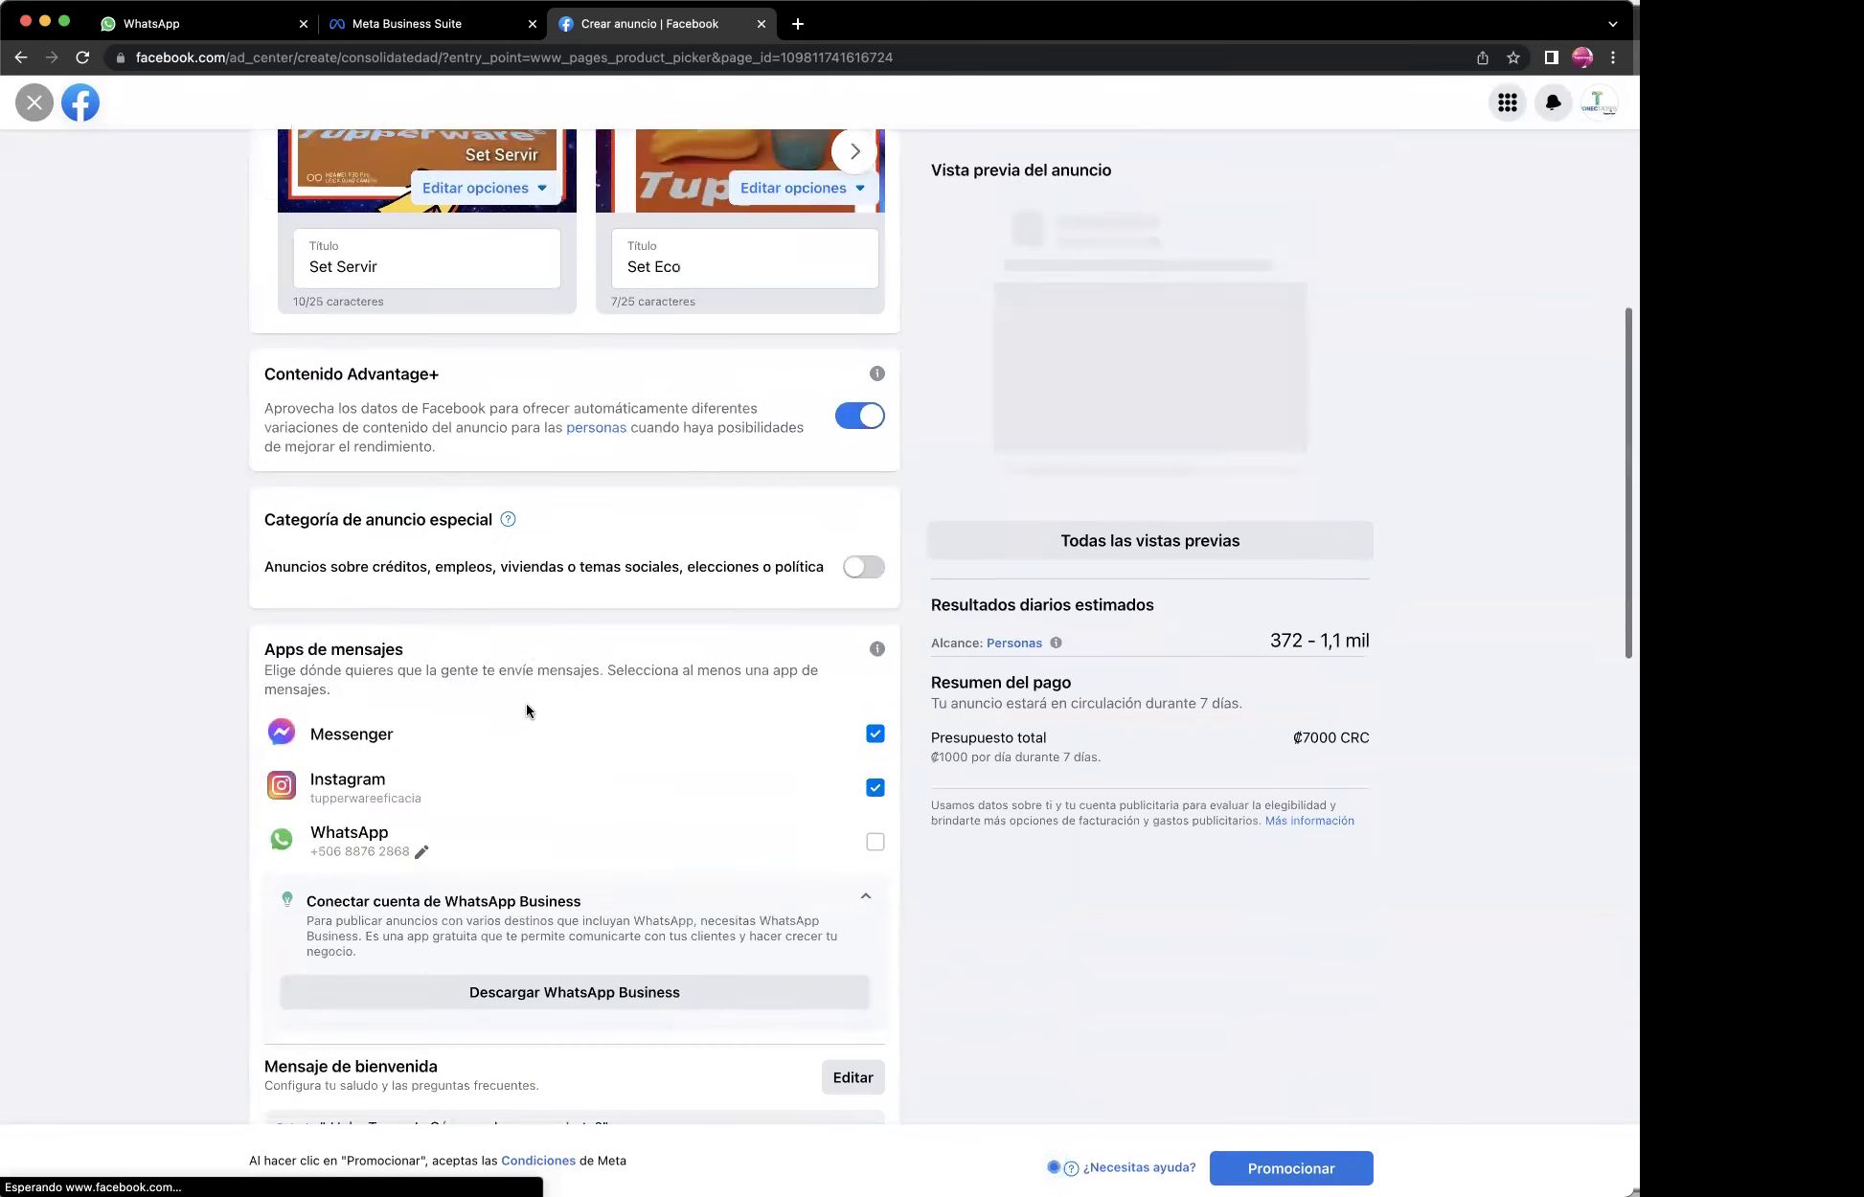
pyautogui.click(422, 854)
pyautogui.moveTo(476, 910); pyautogui.dragTo(391, 909)
pyautogui.hotkey('ctrl', 'c')
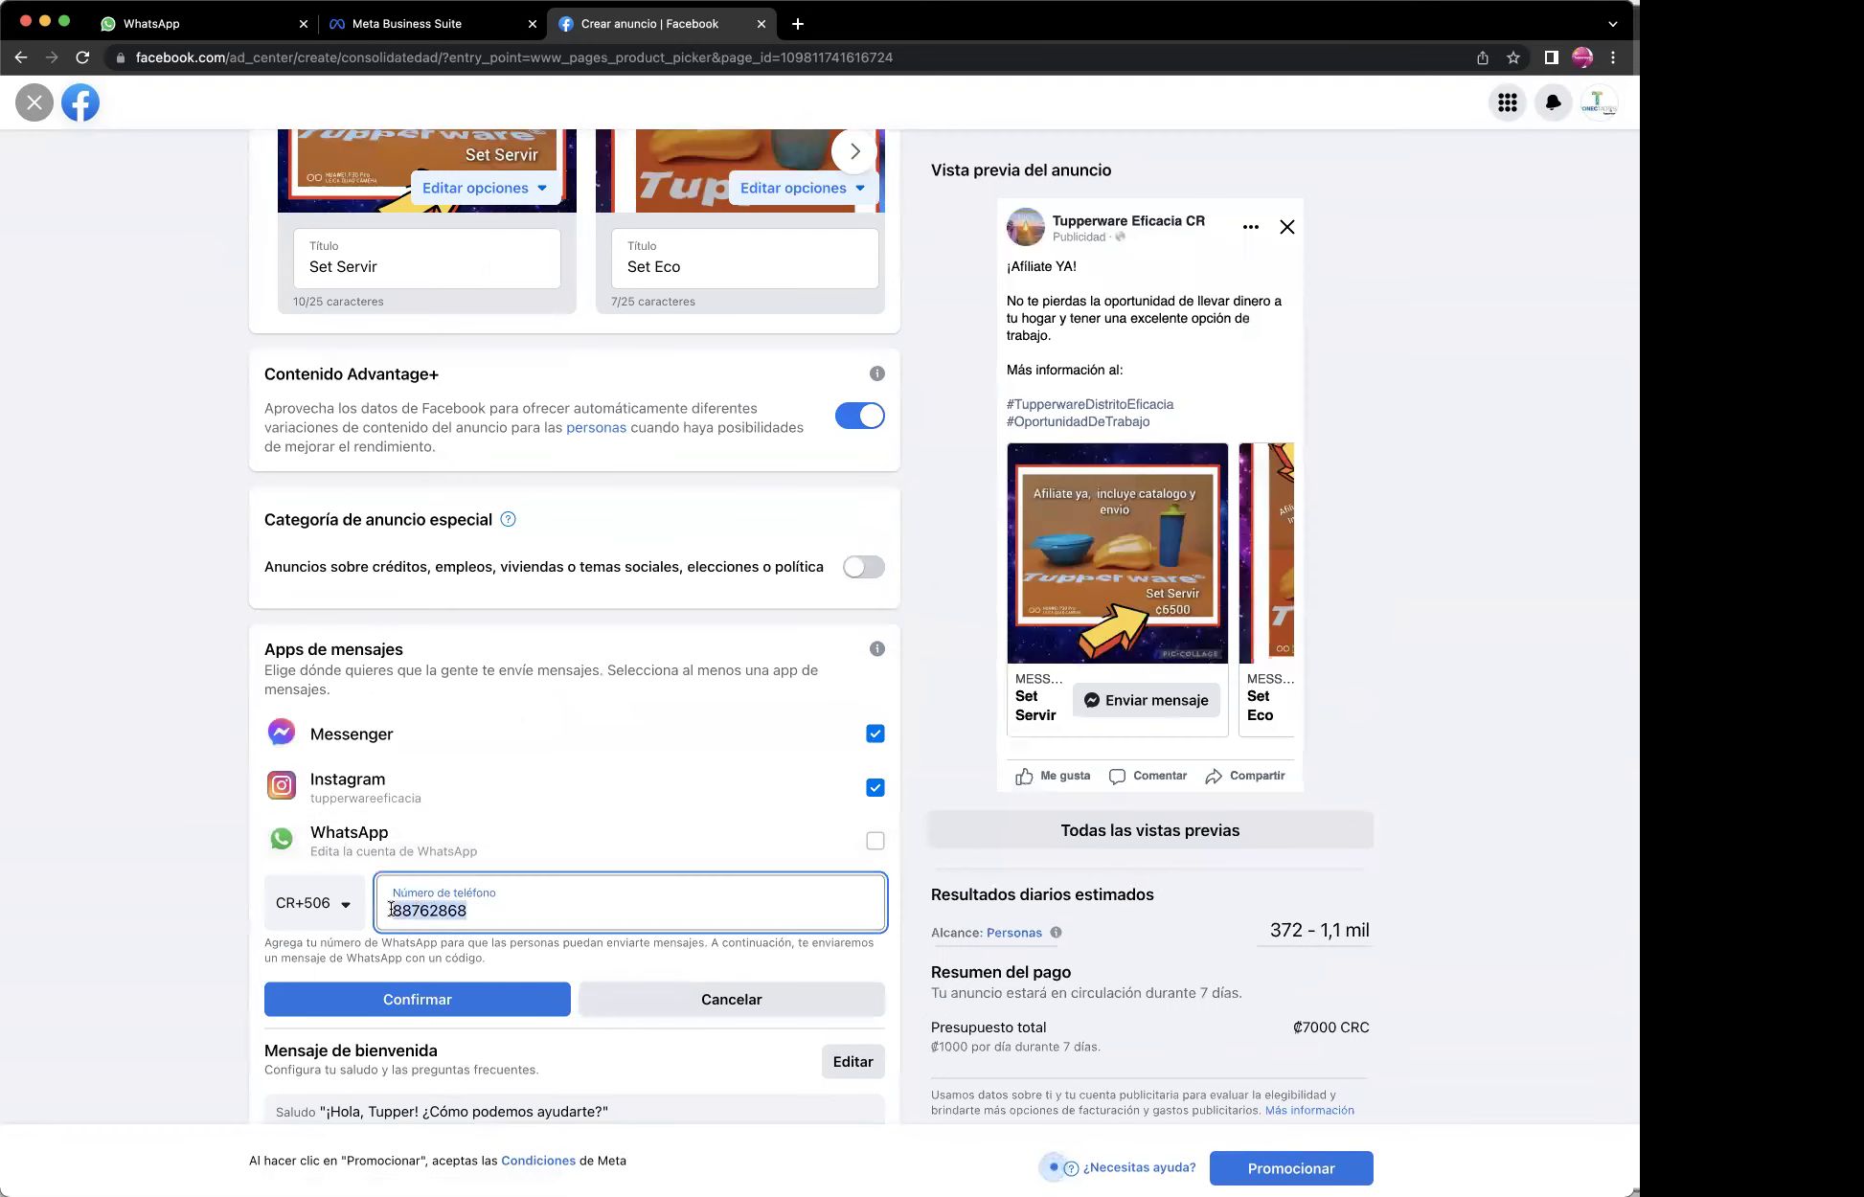
pyautogui.click(731, 999)
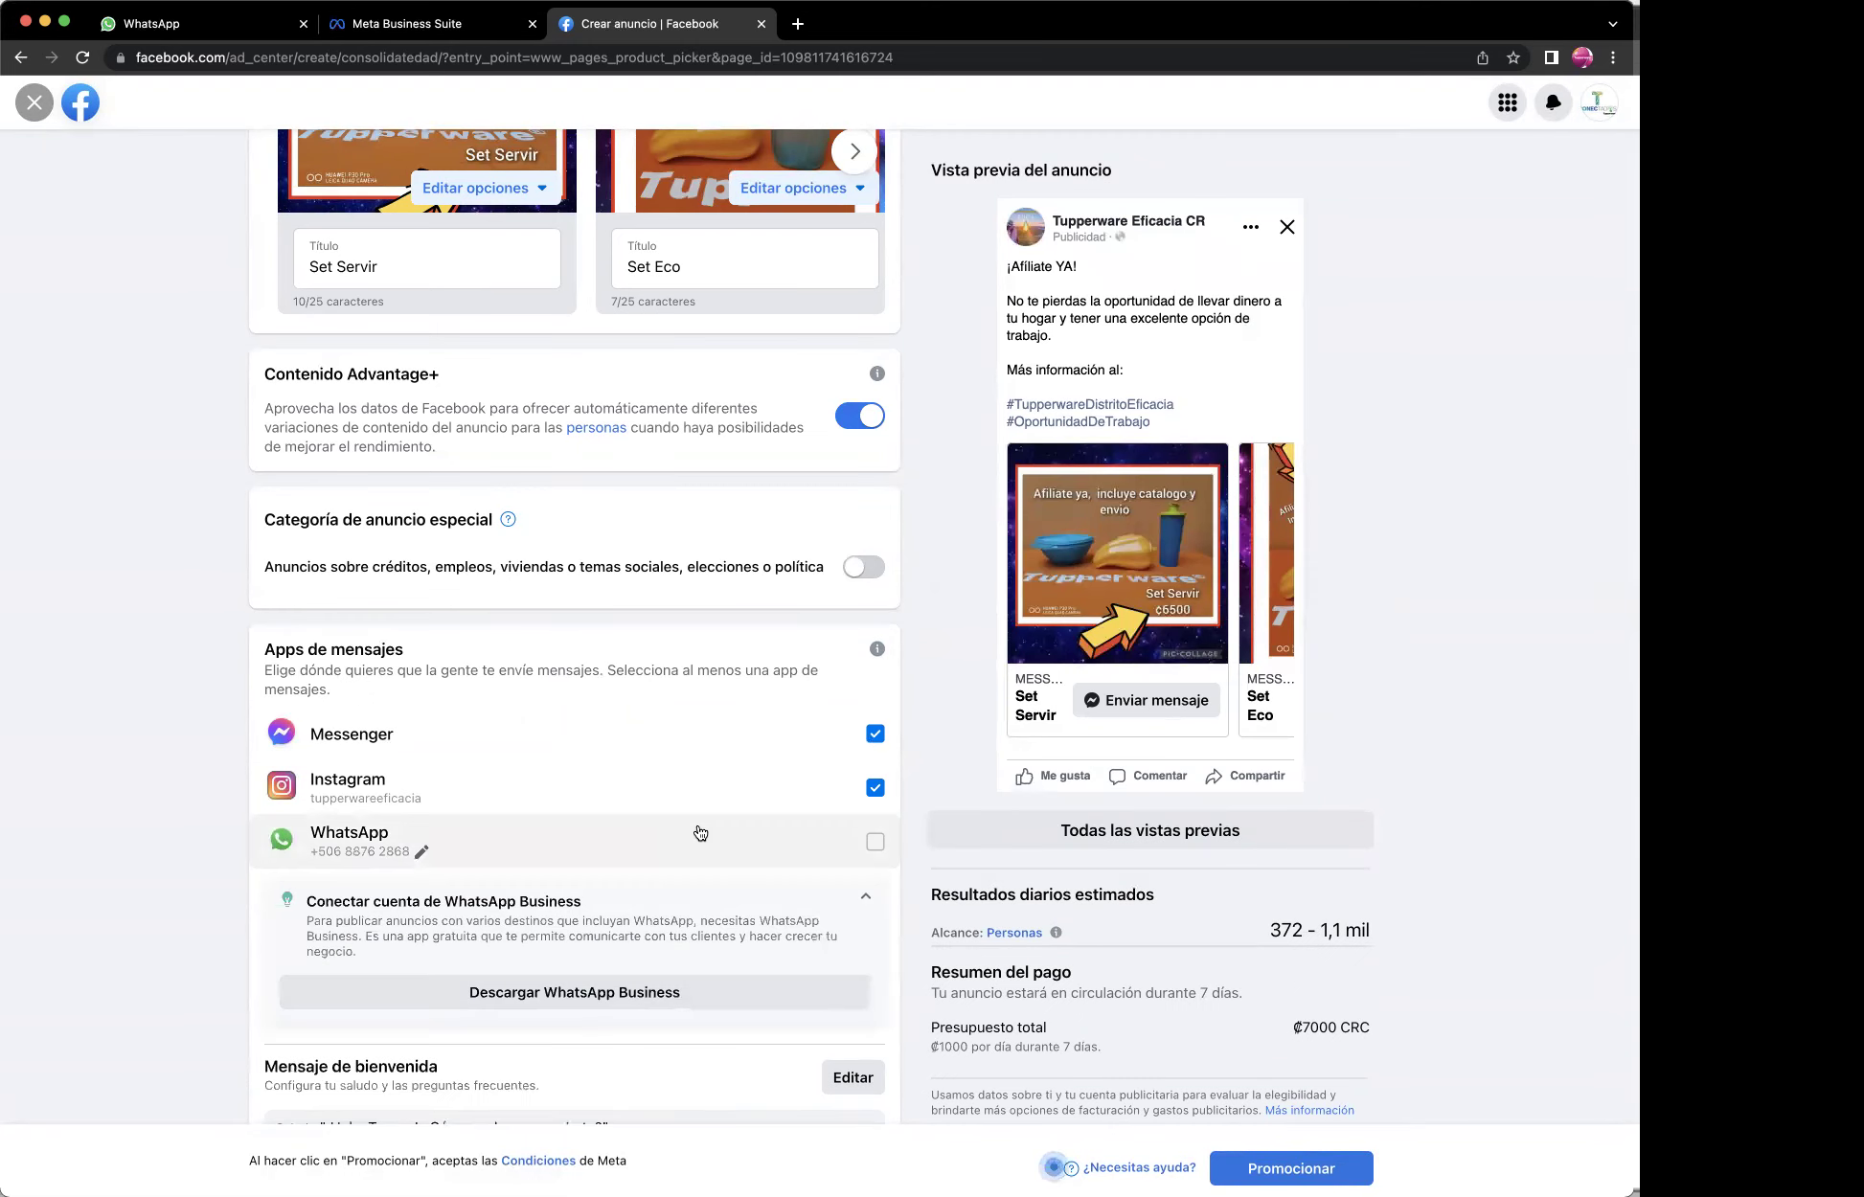
# Paste the contact phone number after "Más información al:" in the ad description and separate its two halves with a hyphen.
pyautogui.scroll(3, 698, 832)
pyautogui.scroll(5, 696, 831)
pyautogui.click(454, 579)
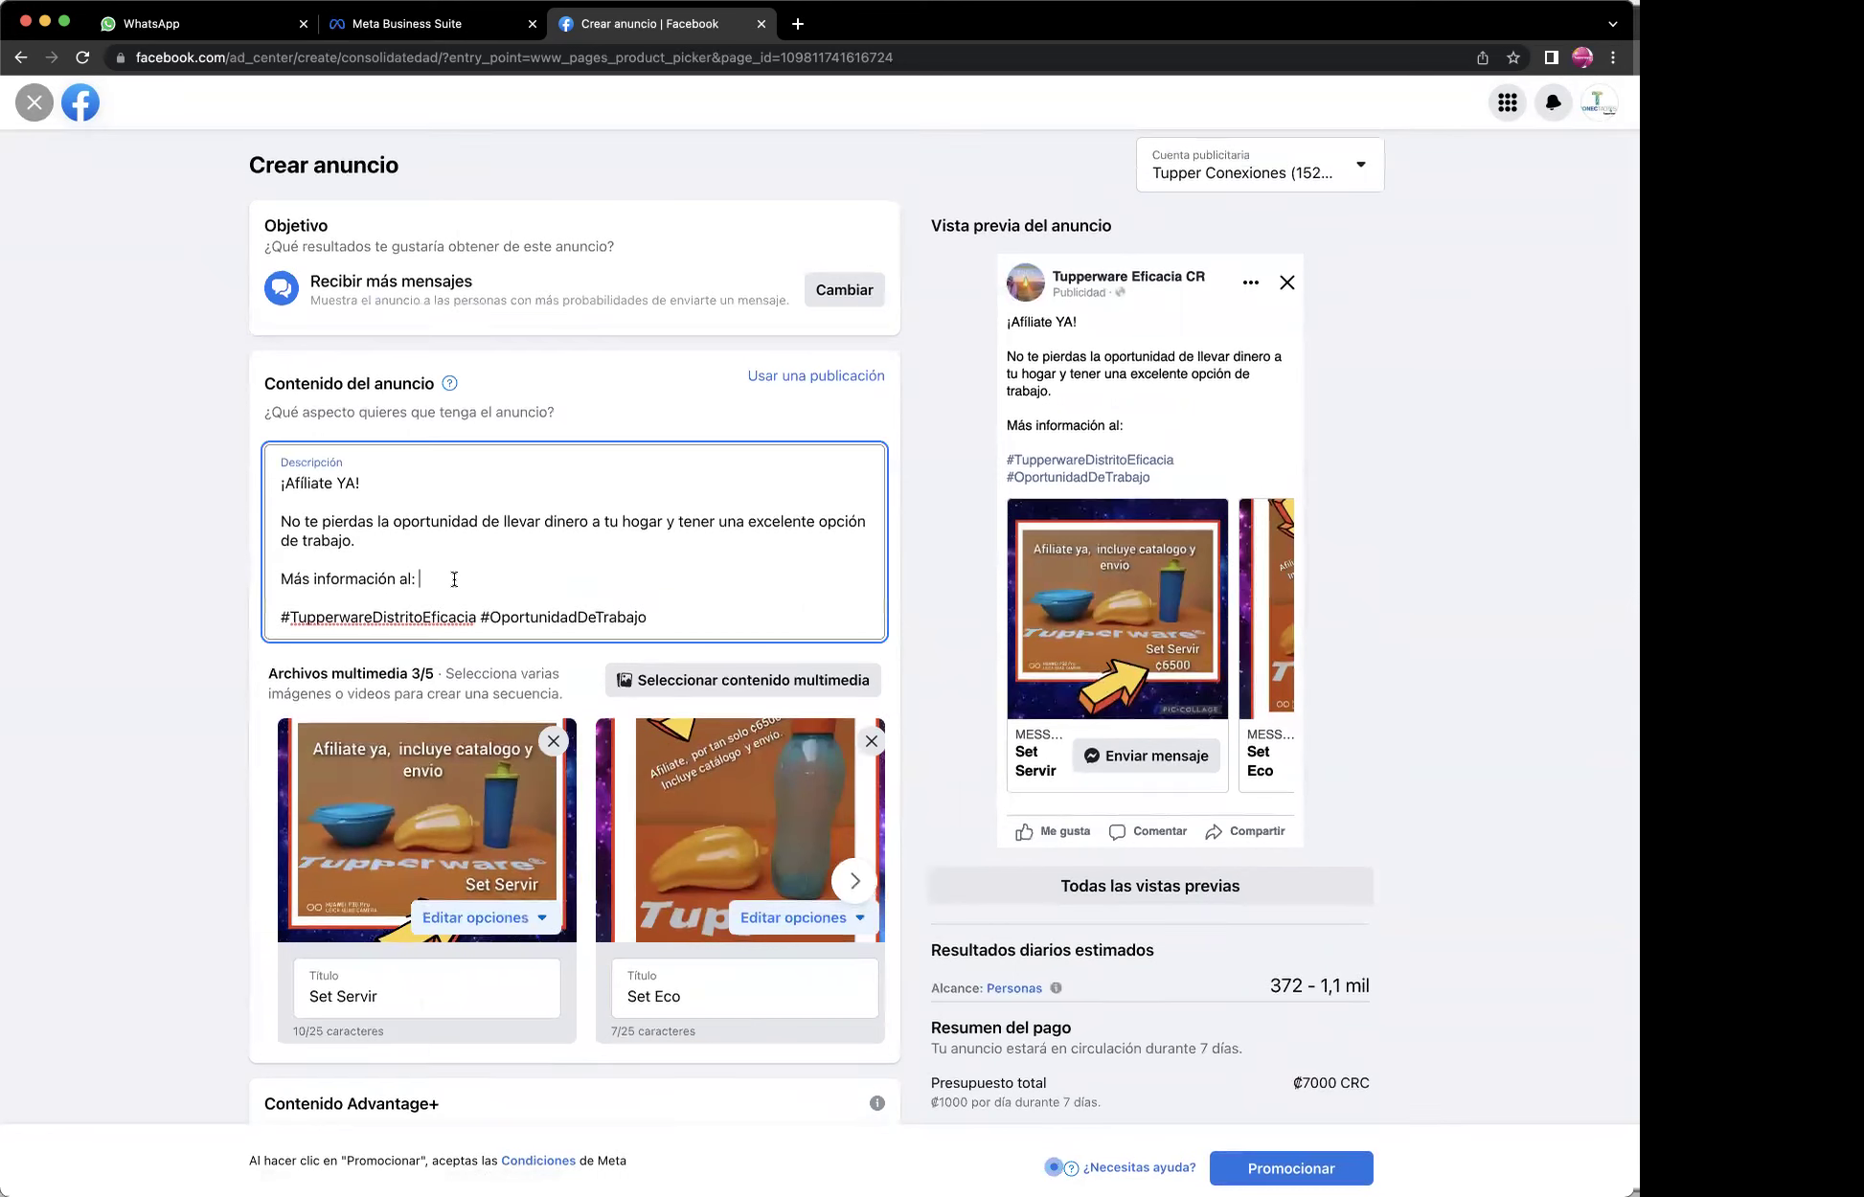
pyautogui.hotkey('ctrl', 'v')
pyautogui.click(453, 579)
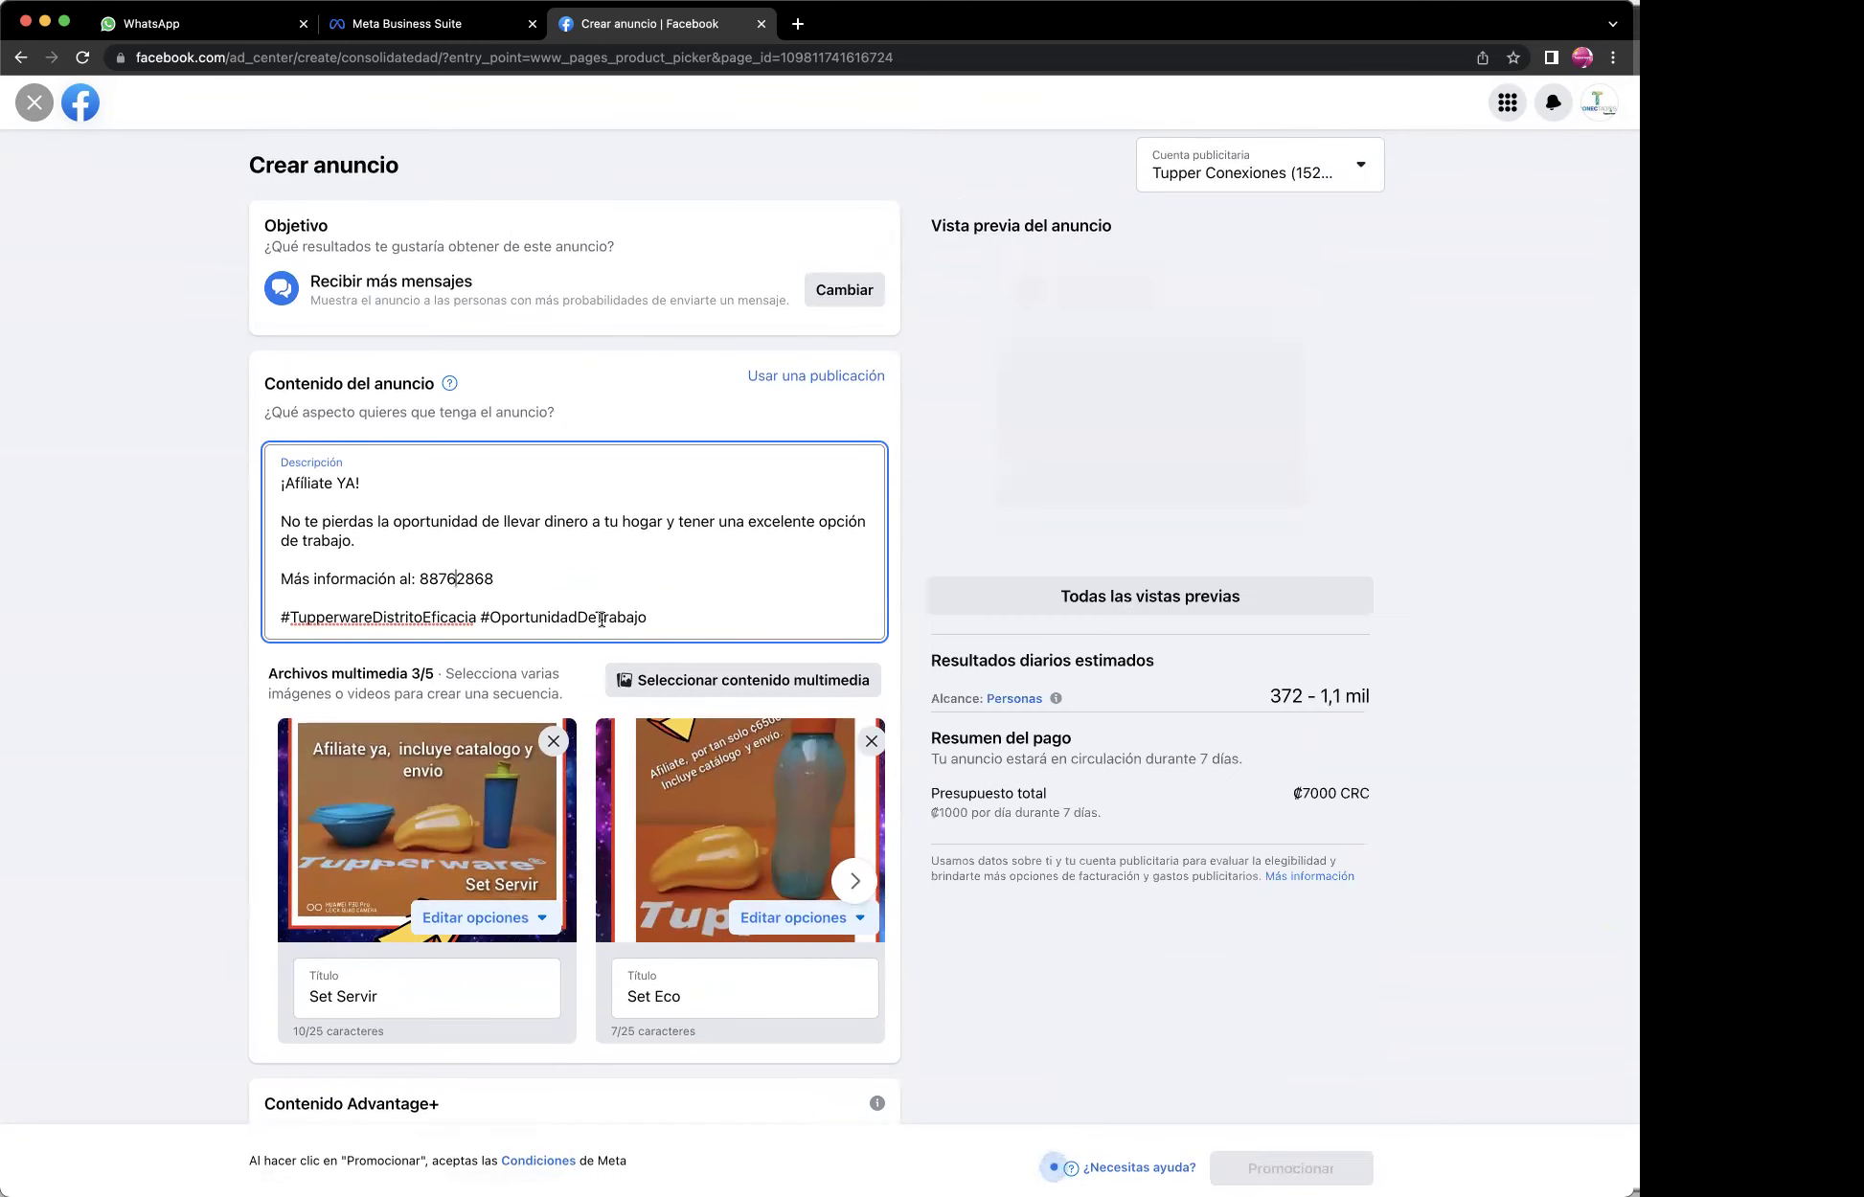
pyautogui.write('-')
pyautogui.click(542, 574)
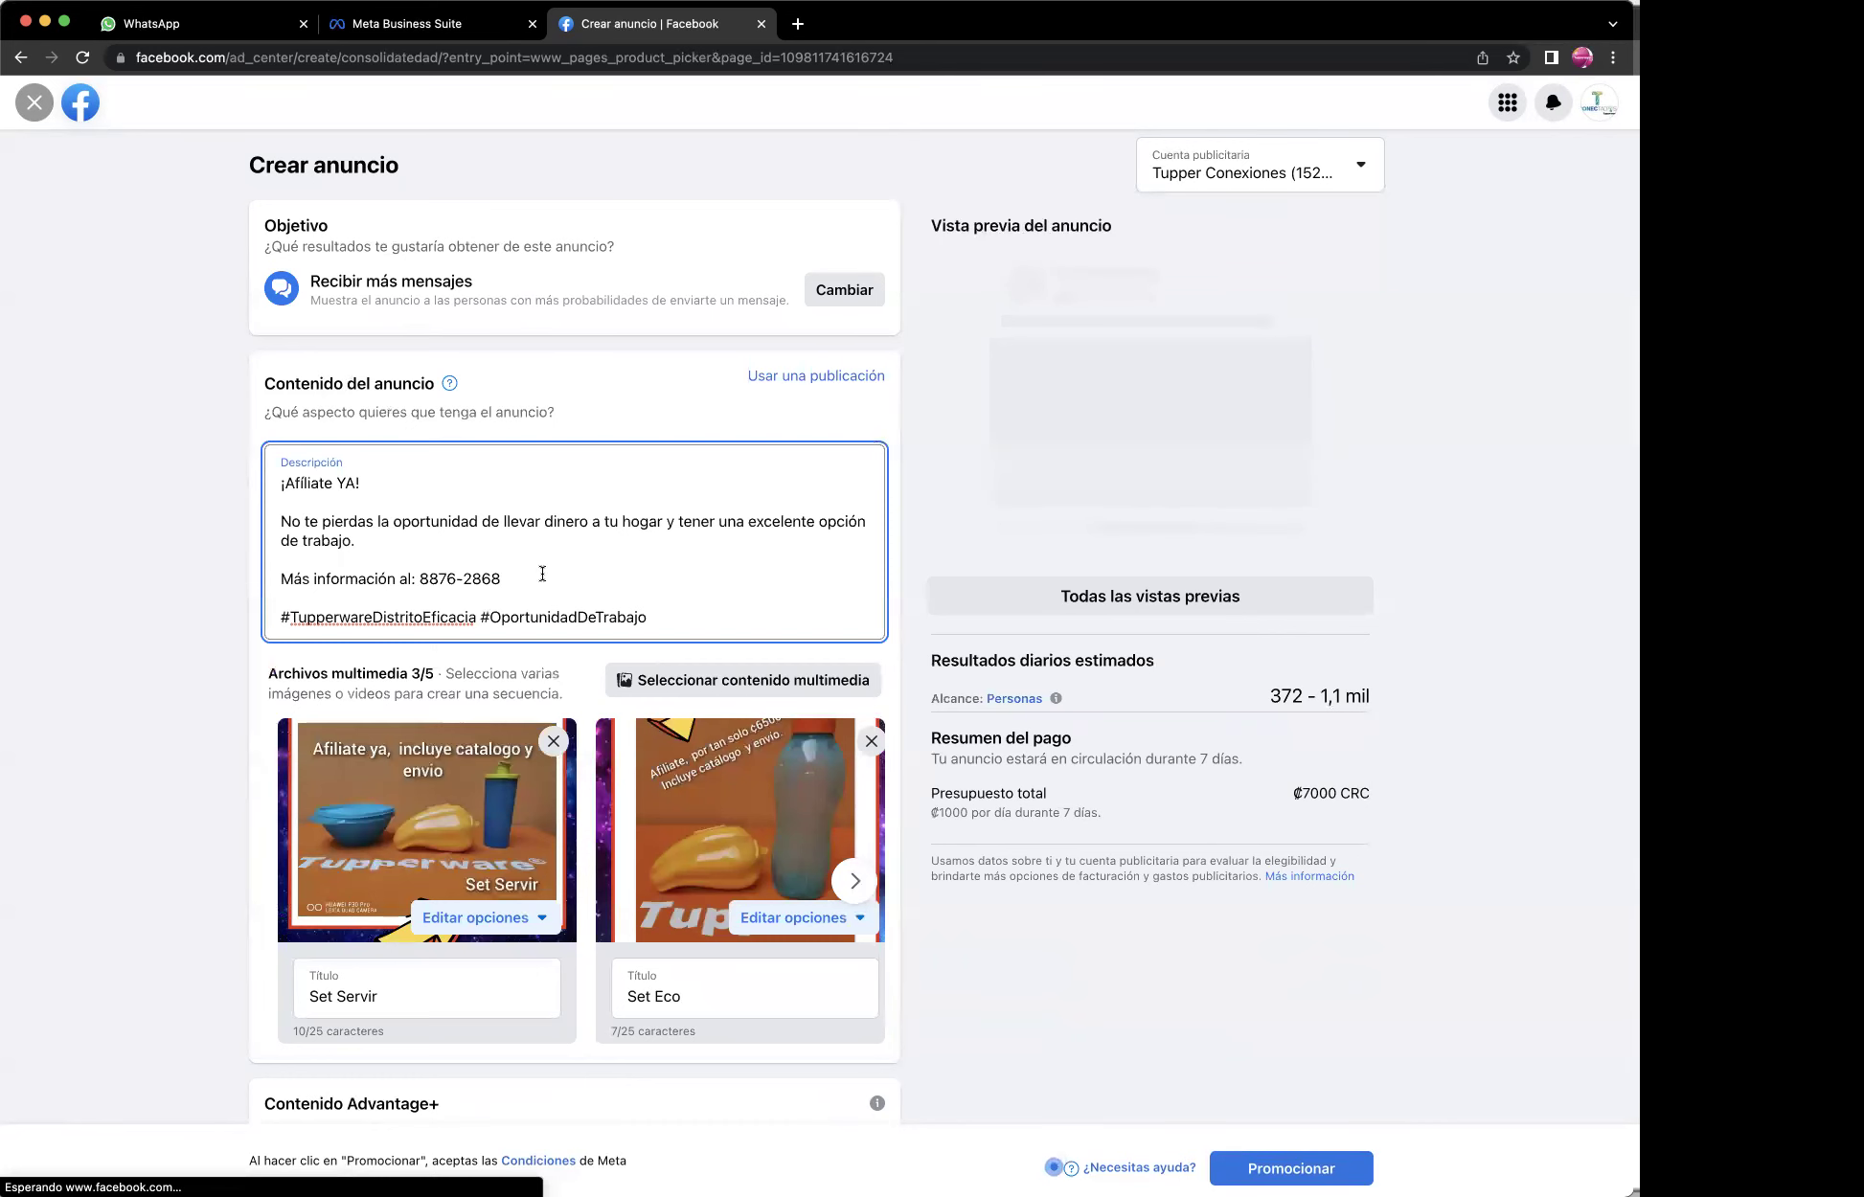